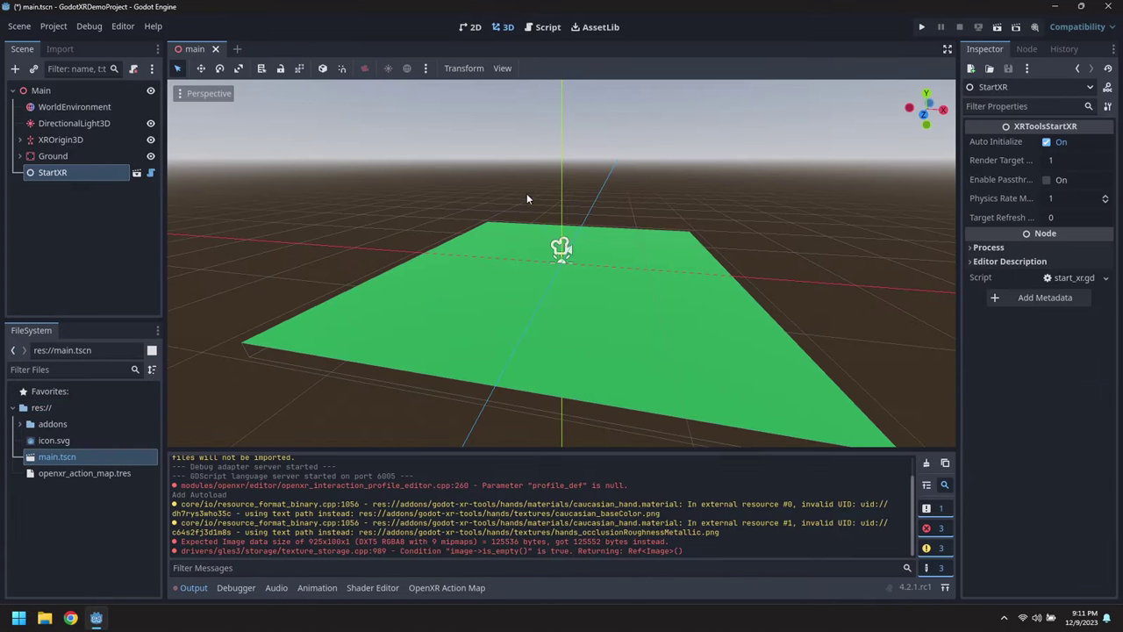
- Inspect the hand models up close and expand the XROrigin3D node to show its controllers
{"action": "scroll", "coordinate": [567, 235], "scroll_direction": "up", "scroll_amount": 5}
{"action": "middle_click_drag", "start_coordinate": [584, 239], "coordinate": [311, 229]}
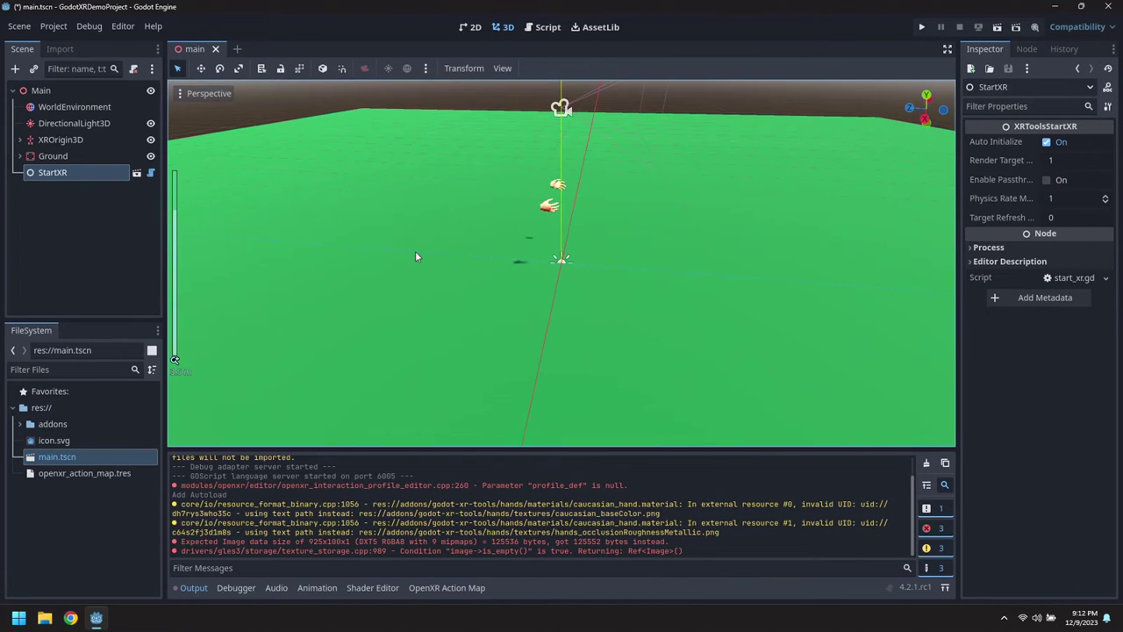
{"action": "left_click", "coordinate": [22, 140]}
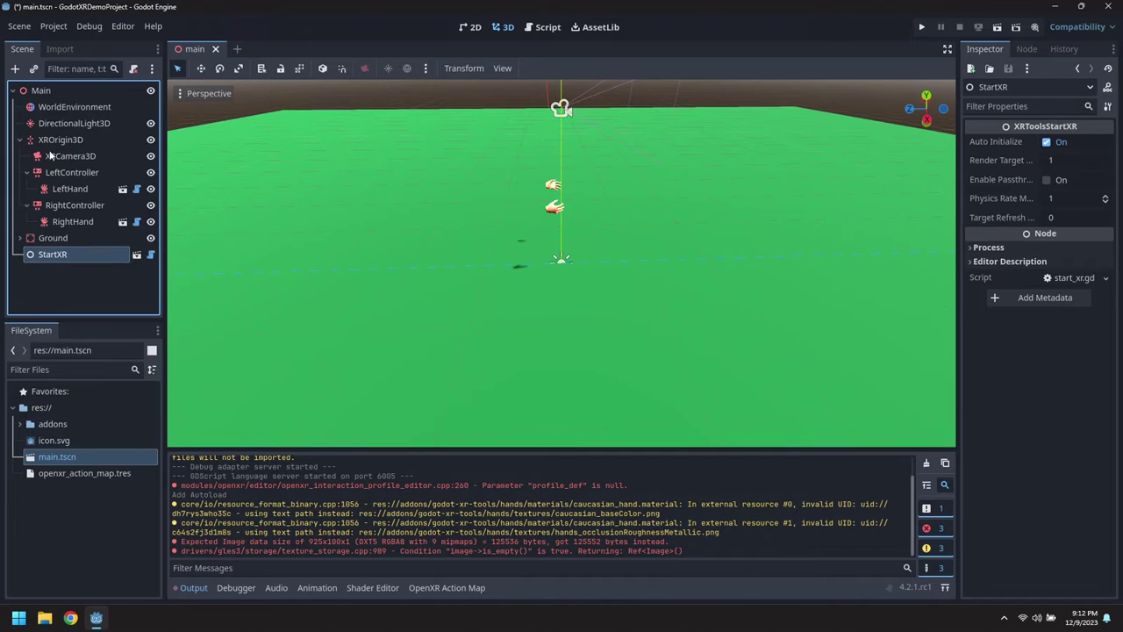
- Check the 3D Physics layer names in the project settings
{"action": "left_click", "coordinate": [54, 27]}
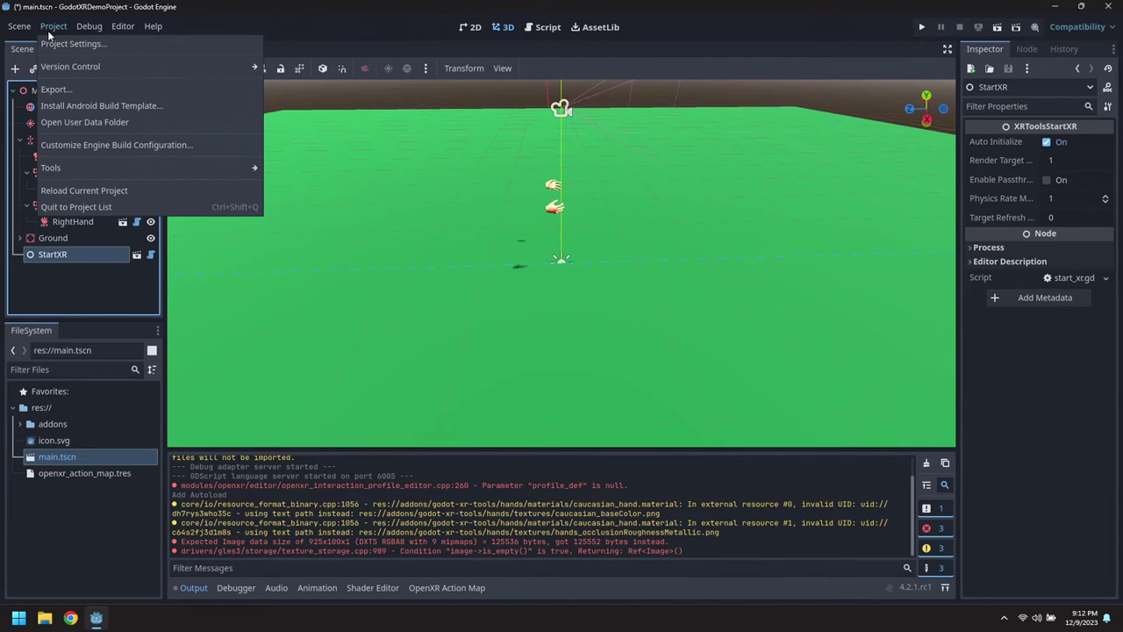
{"action": "left_click", "coordinate": [61, 44]}
{"action": "scroll", "coordinate": [349, 379], "scroll_direction": "down", "scroll_amount": 5}
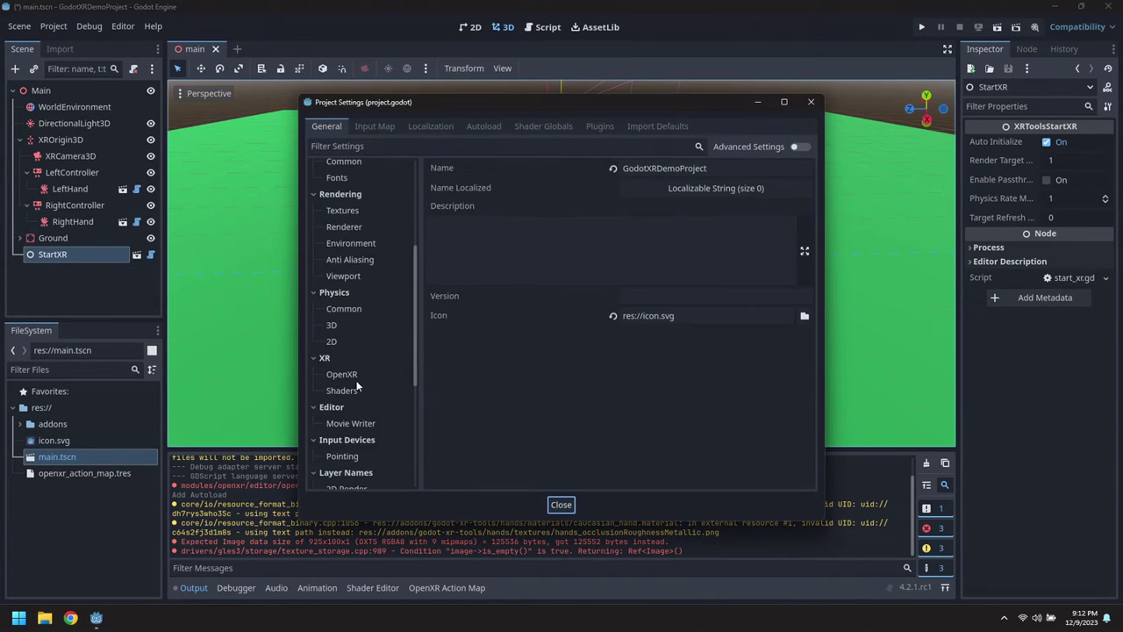
{"action": "scroll", "coordinate": [357, 382], "scroll_direction": "up", "scroll_amount": 2}
{"action": "scroll", "coordinate": [356, 373], "scroll_direction": "down", "scroll_amount": 2}
{"action": "scroll", "coordinate": [384, 351], "scroll_direction": "down", "scroll_amount": 5}
{"action": "left_click", "coordinate": [370, 350]}
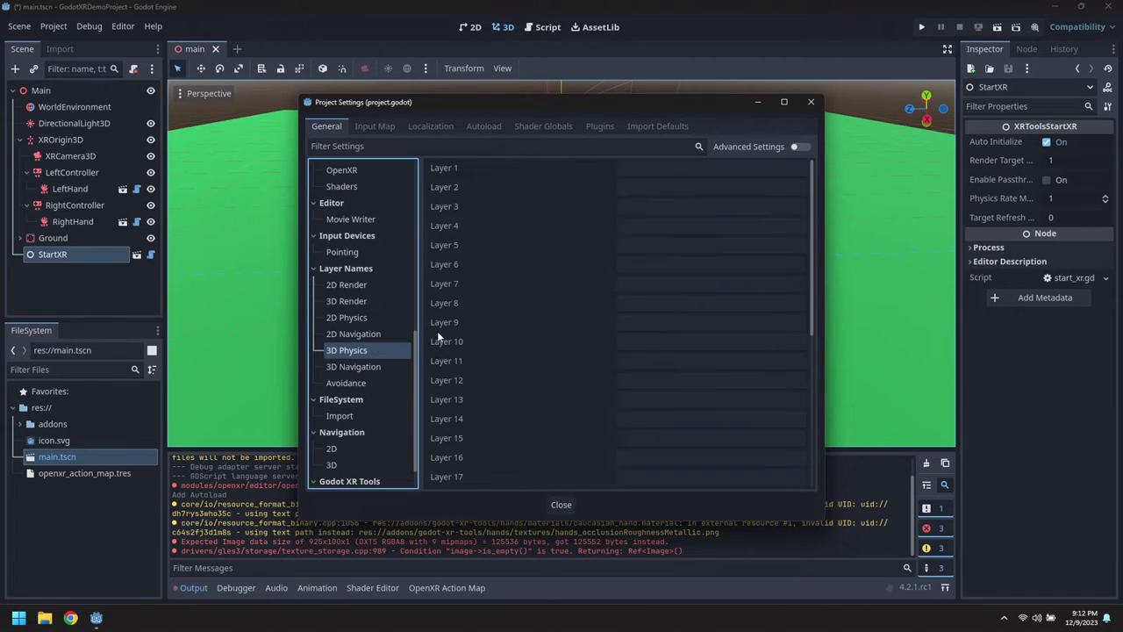
{"action": "left_click", "coordinate": [812, 103]}
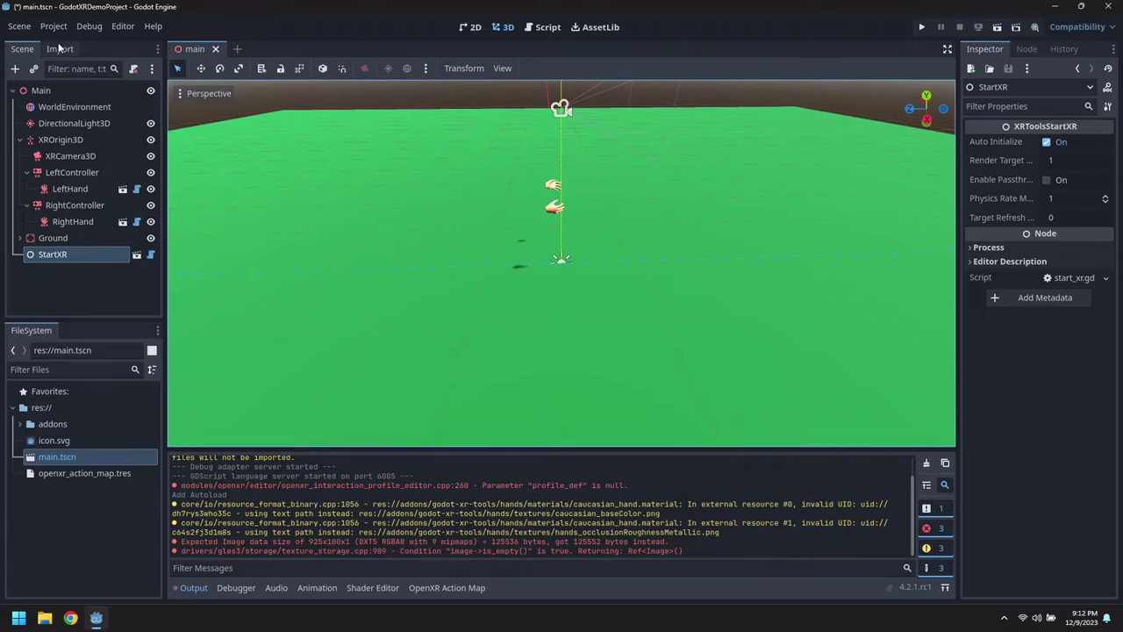
- Apply the XR Tools physics layer setup to the project
{"action": "left_click", "coordinate": [55, 26]}
{"action": "mouse_move", "coordinate": [130, 166]}
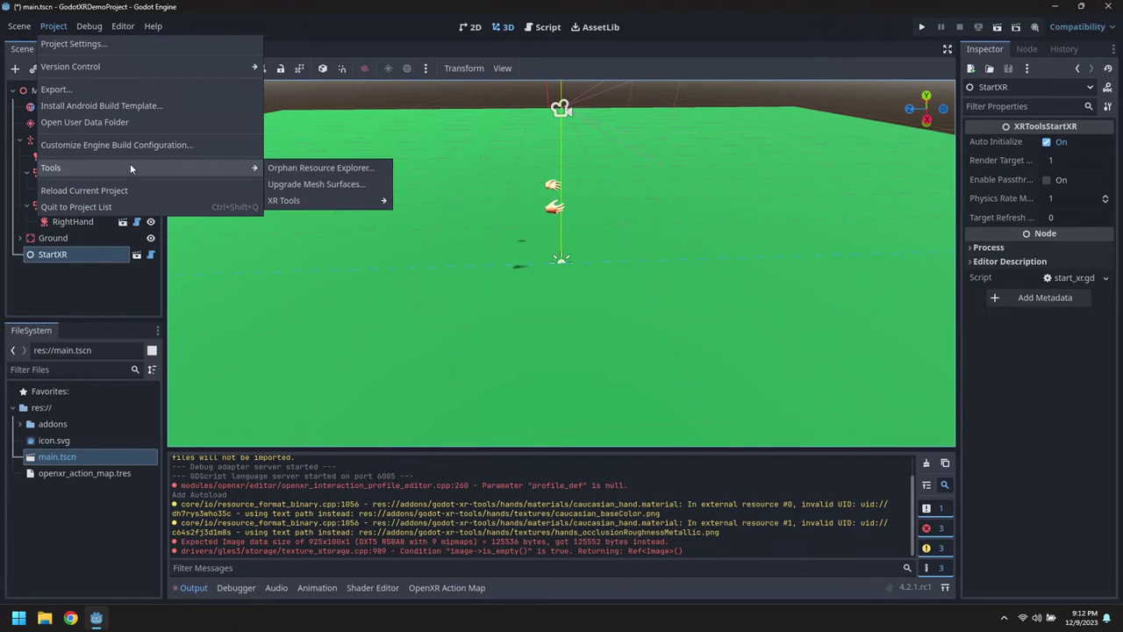
{"action": "mouse_move", "coordinate": [354, 202]}
{"action": "left_click", "coordinate": [449, 218]}
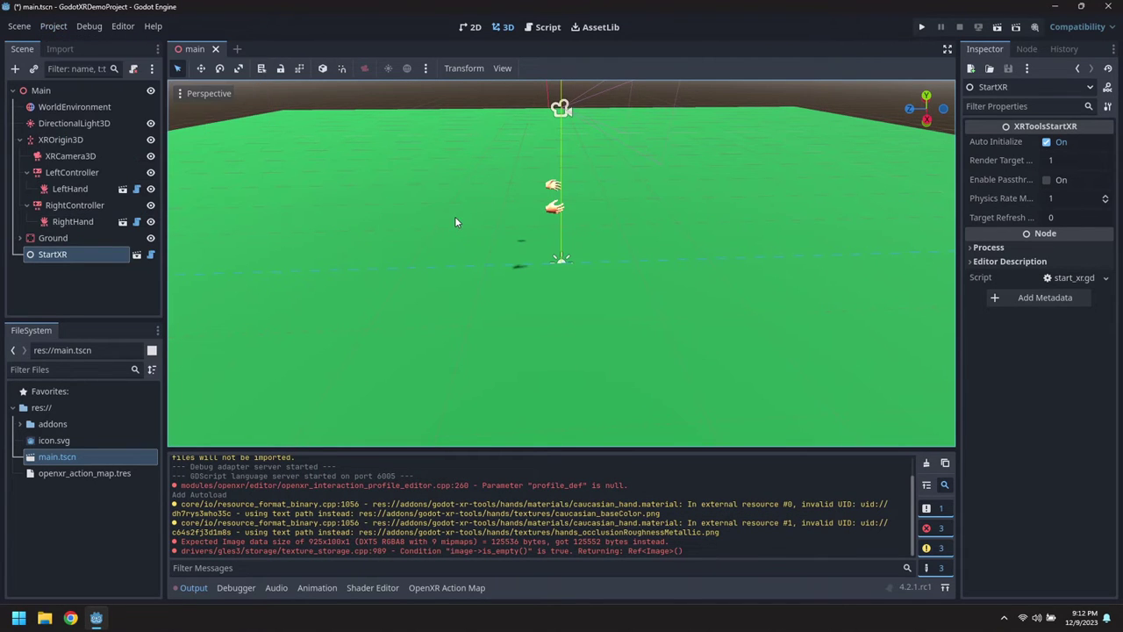
- Name 3D Physics Layer 6 "test" in the project settings, and reset it to empty
{"action": "left_click", "coordinate": [64, 27]}
{"action": "left_click", "coordinate": [94, 43]}
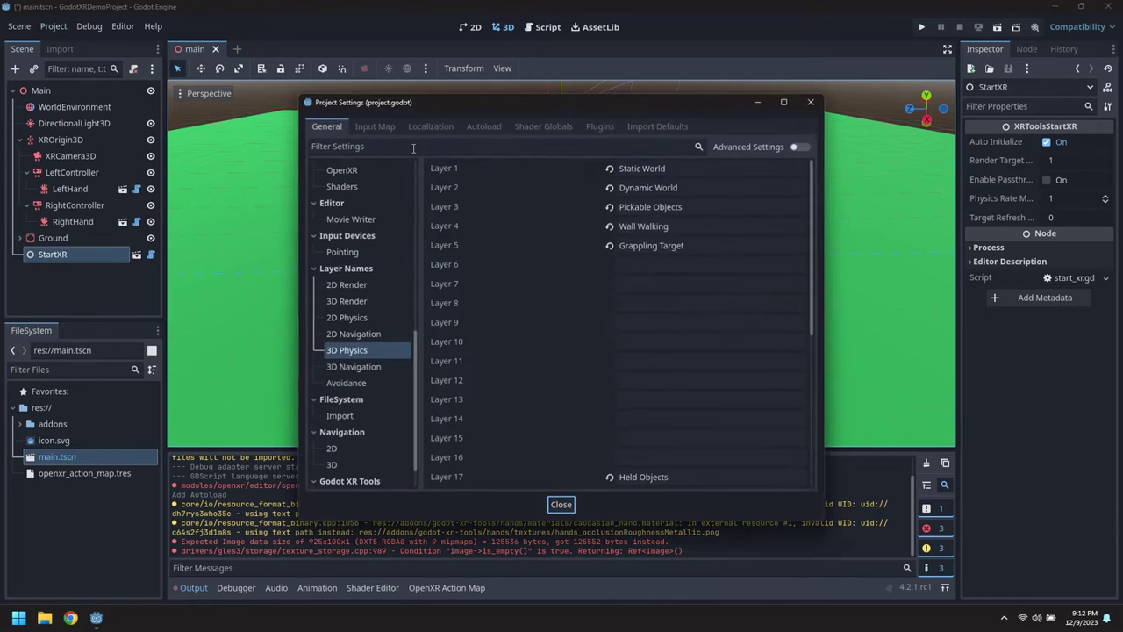
{"action": "left_click", "coordinate": [661, 264]}
{"action": "type", "text": "test"}
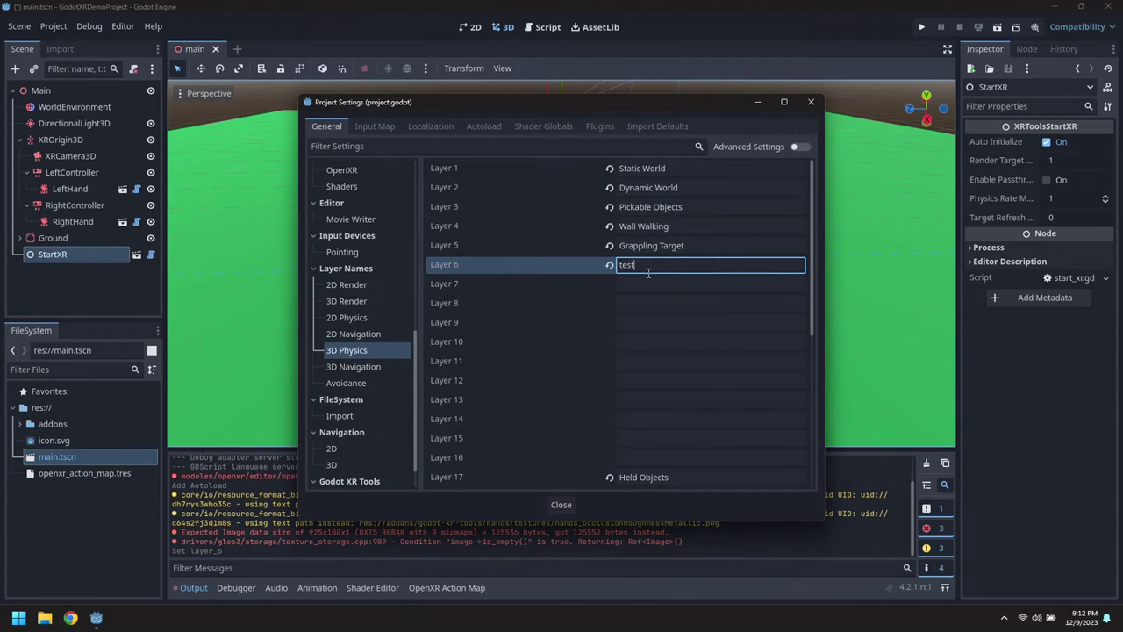
{"action": "key", "text": "Return"}
{"action": "left_click", "coordinate": [609, 266]}
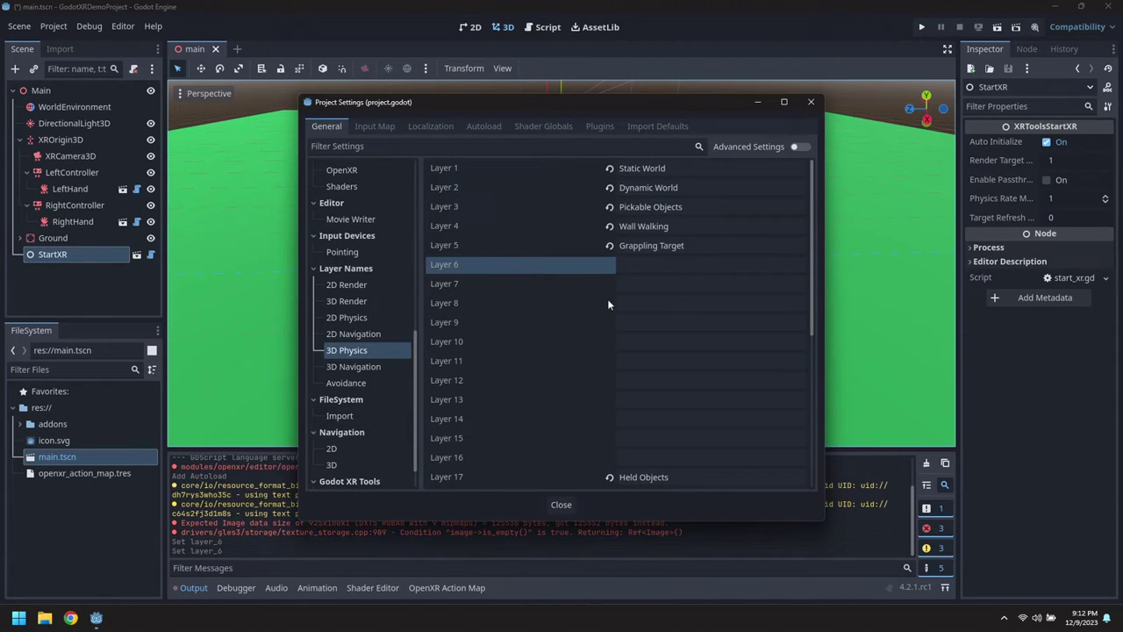
{"action": "left_click", "coordinate": [560, 505]}
- Quit to the project list and reopen GodotXRDemoProject
{"action": "left_click", "coordinate": [54, 26]}
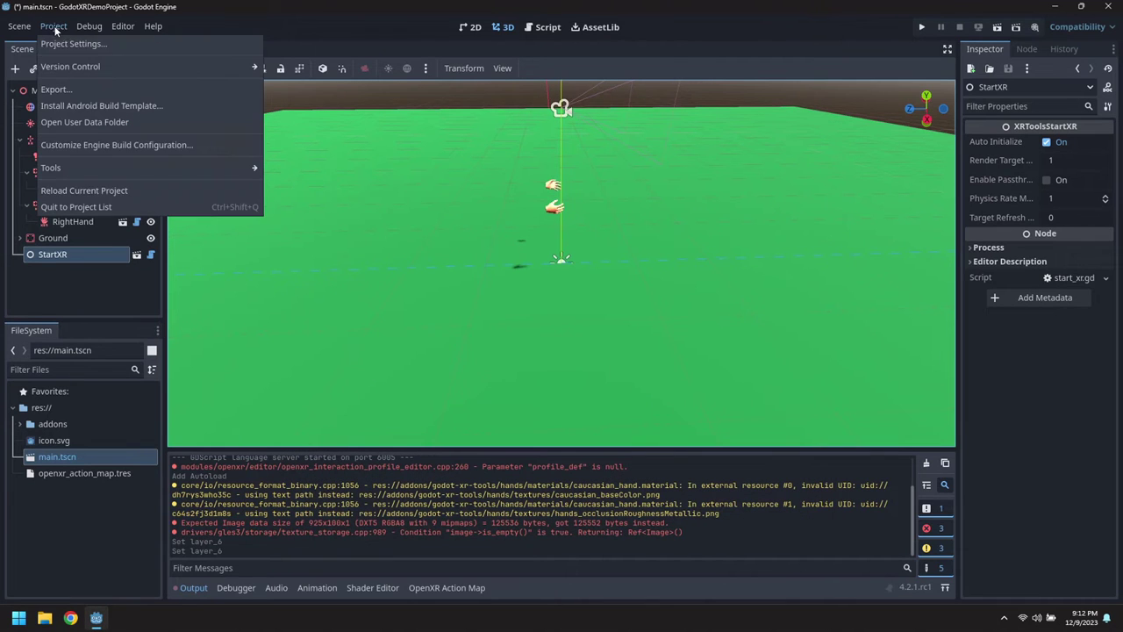
{"action": "left_click", "coordinate": [105, 208]}
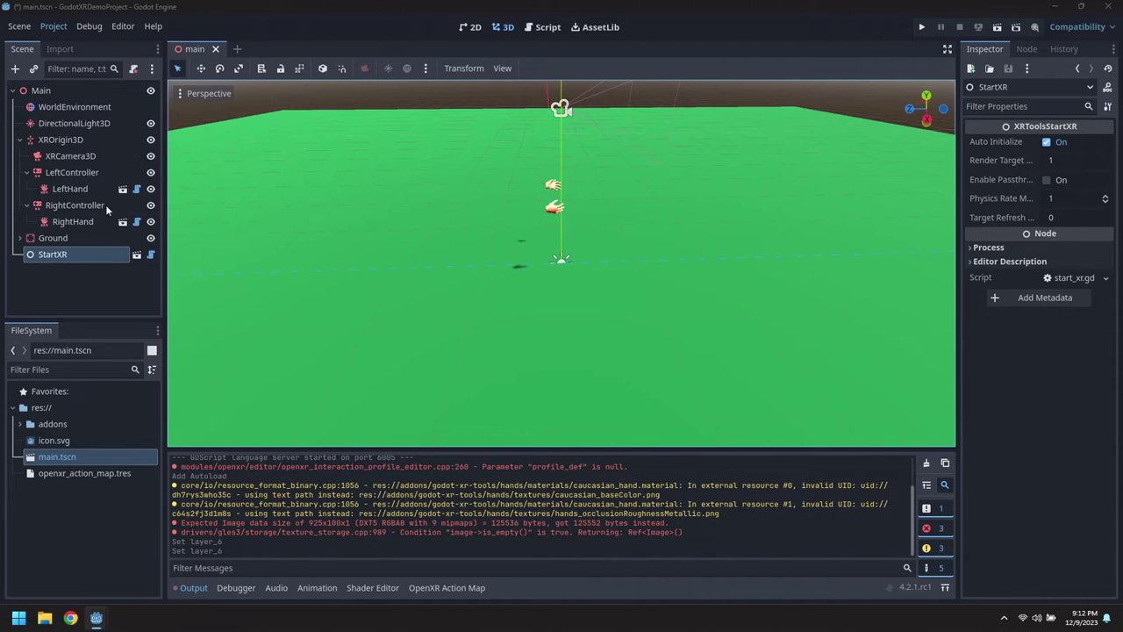
{"action": "left_click", "coordinate": [470, 325]}
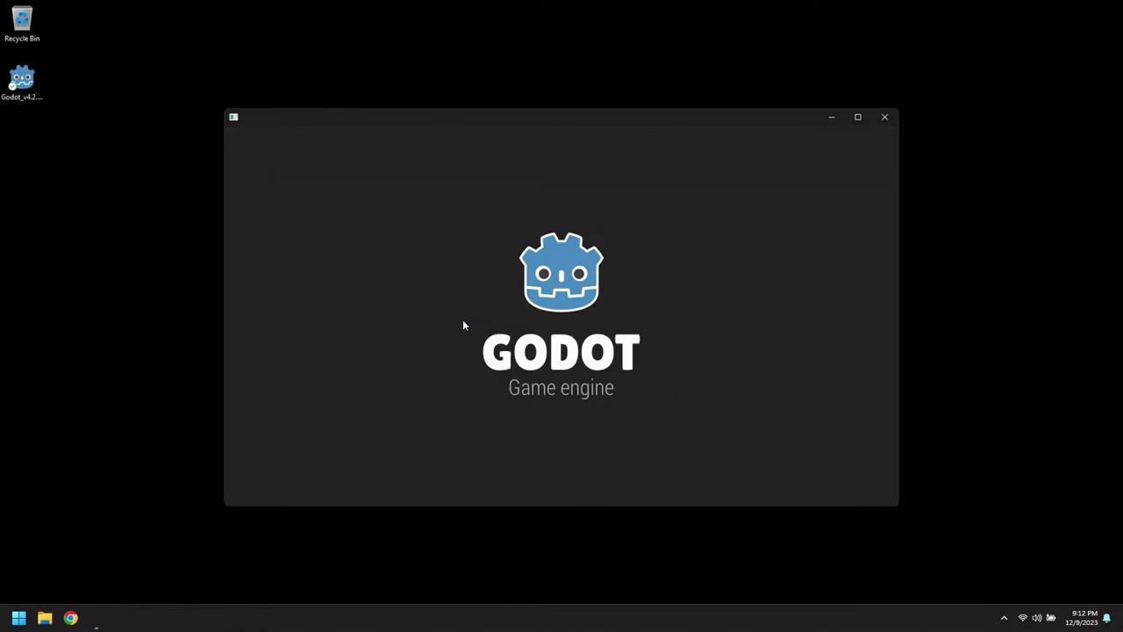
{"action": "double_click", "coordinate": [383, 202]}
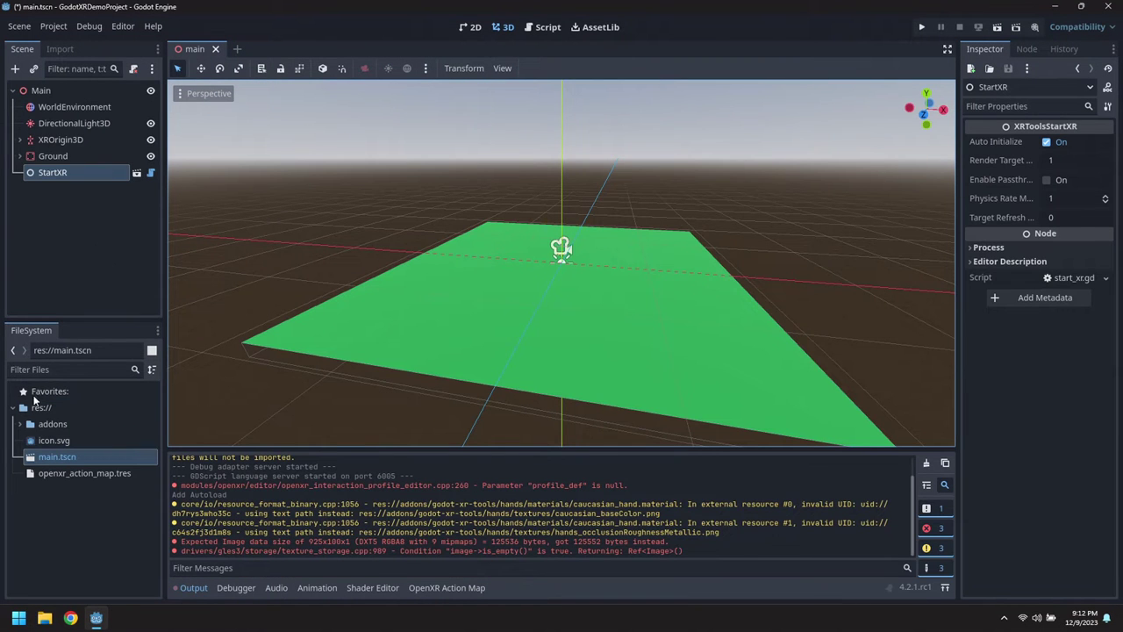
- Add movement_direct.tscn from the godot-xr-tools functions folder under LeftController, with Strafe enabled
{"action": "left_click", "coordinate": [21, 424]}
{"action": "left_click", "coordinate": [35, 555]}
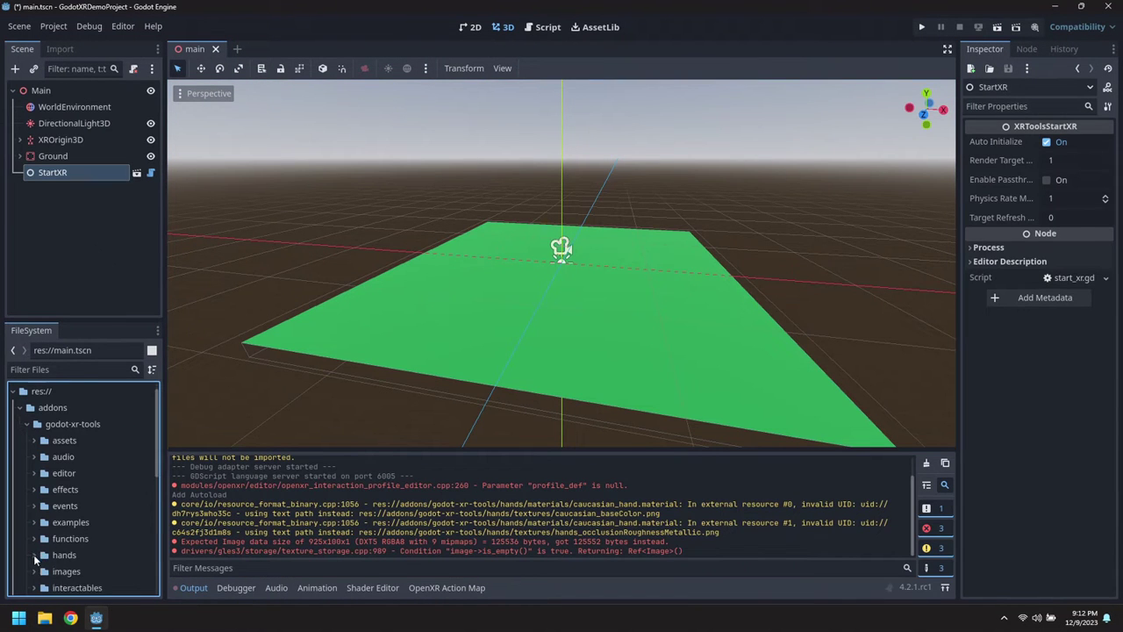
{"action": "left_click", "coordinate": [33, 539]}
{"action": "scroll", "coordinate": [528, 252], "scroll_direction": "up", "scroll_amount": 5}
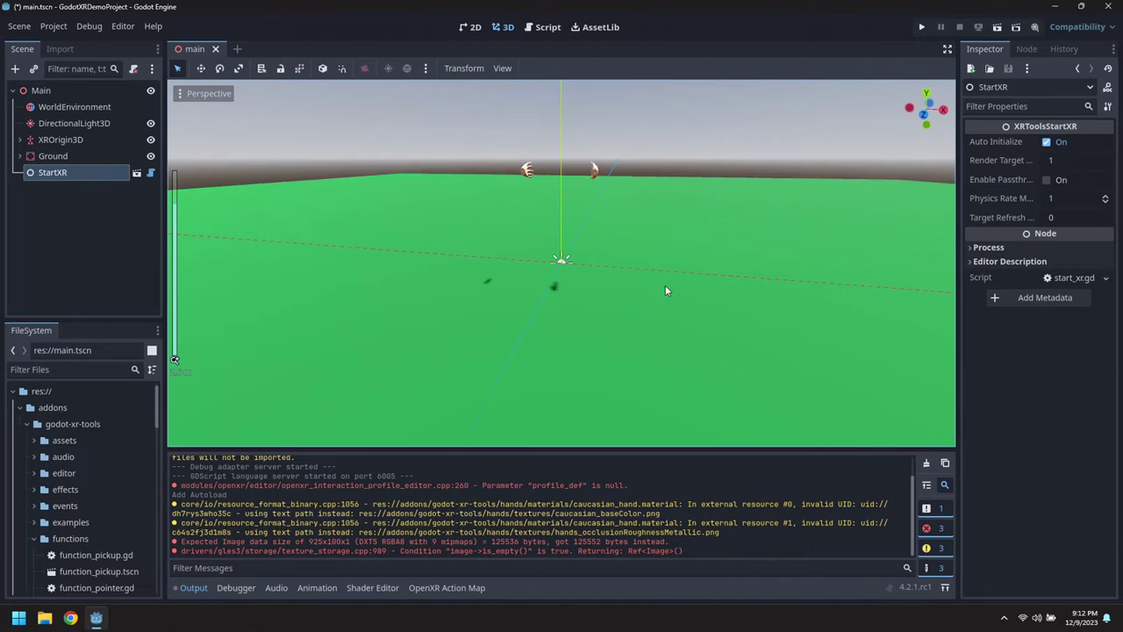
{"action": "middle_click_drag", "start_coordinate": [672, 299], "coordinate": [581, 299]}
{"action": "left_click", "coordinate": [21, 139]}
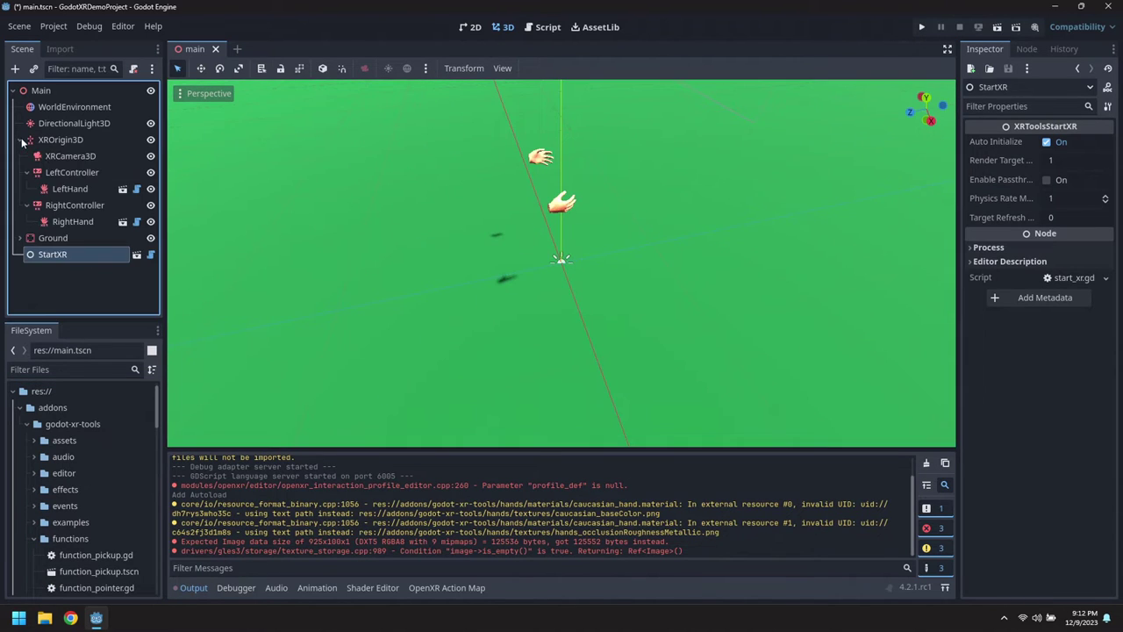
{"action": "scroll", "coordinate": [114, 501], "scroll_direction": "down", "scroll_amount": 5}
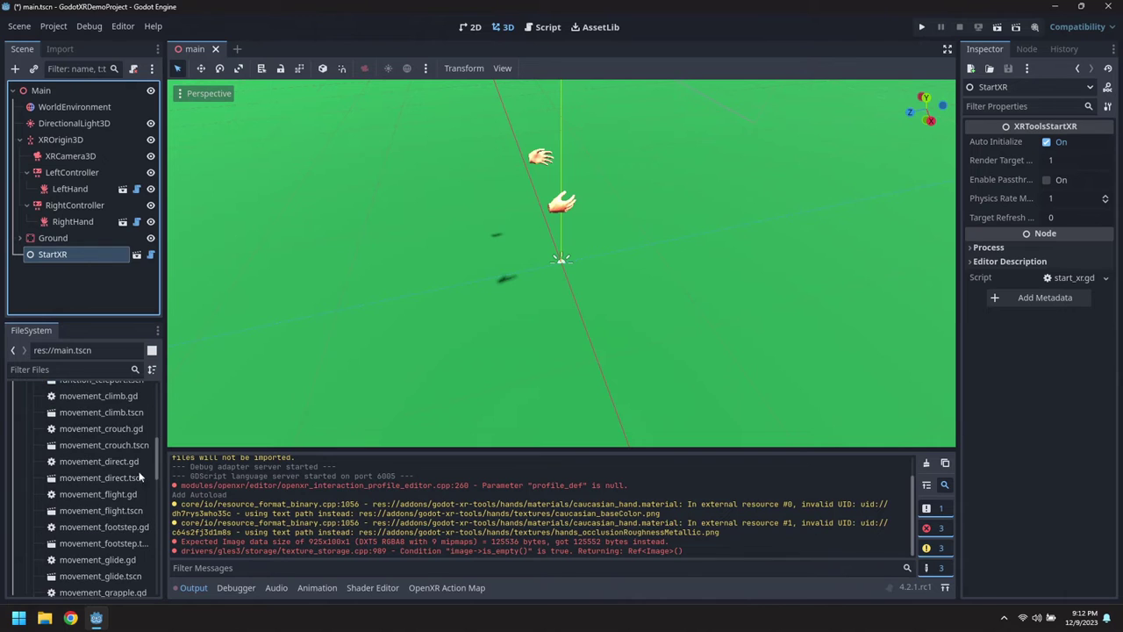
{"action": "left_click_drag", "start_coordinate": [113, 564], "coordinate": [92, 174]}
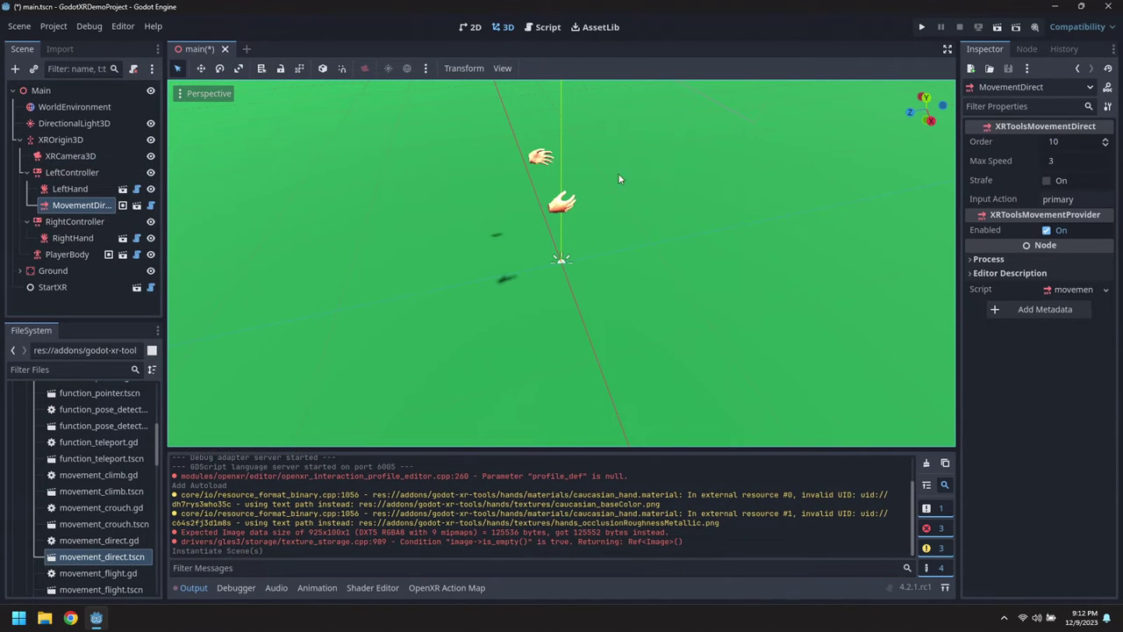
{"action": "left_click", "coordinate": [1064, 181]}
- Add movement_direct.tscn and movement_turn.tscn as children of RightController
{"action": "left_click_drag", "start_coordinate": [117, 564], "coordinate": [97, 222]}
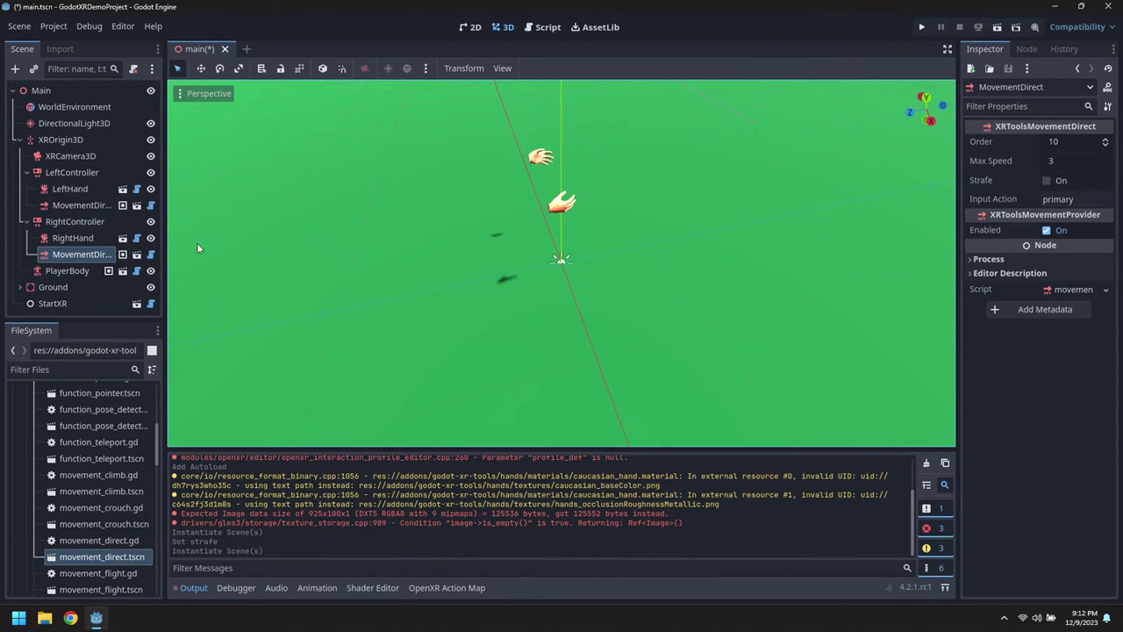
{"action": "scroll", "coordinate": [96, 525], "scroll_direction": "down", "scroll_amount": 5}
{"action": "scroll", "coordinate": [128, 528], "scroll_direction": "down", "scroll_amount": 5}
{"action": "left_click_drag", "start_coordinate": [118, 552], "coordinate": [131, 222]}
- Add function_pickup.tscn to both LeftController and RightController
{"action": "scroll", "coordinate": [127, 461], "scroll_direction": "up", "scroll_amount": 6}
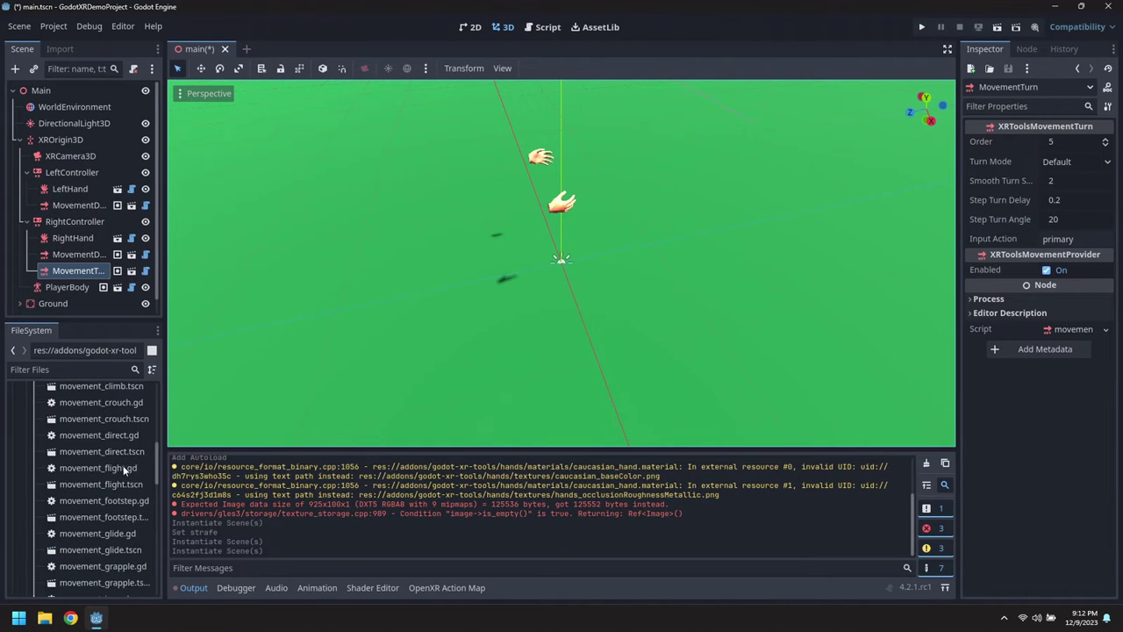
{"action": "left_click_drag", "start_coordinate": [83, 411], "coordinate": [60, 174]}
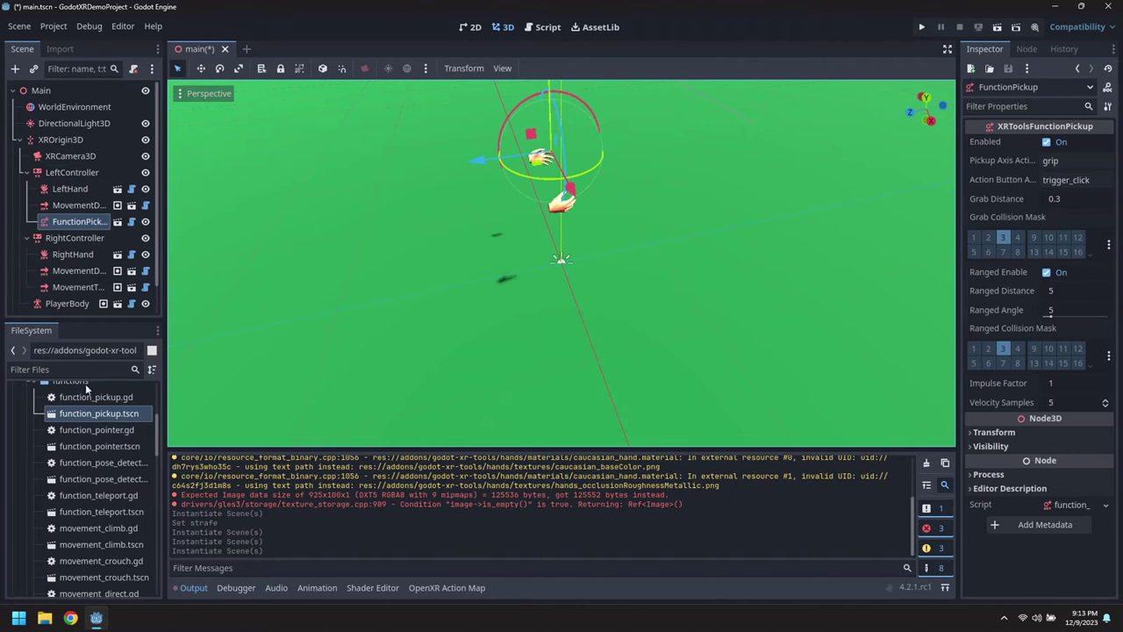
{"action": "left_click_drag", "start_coordinate": [75, 417], "coordinate": [93, 227]}
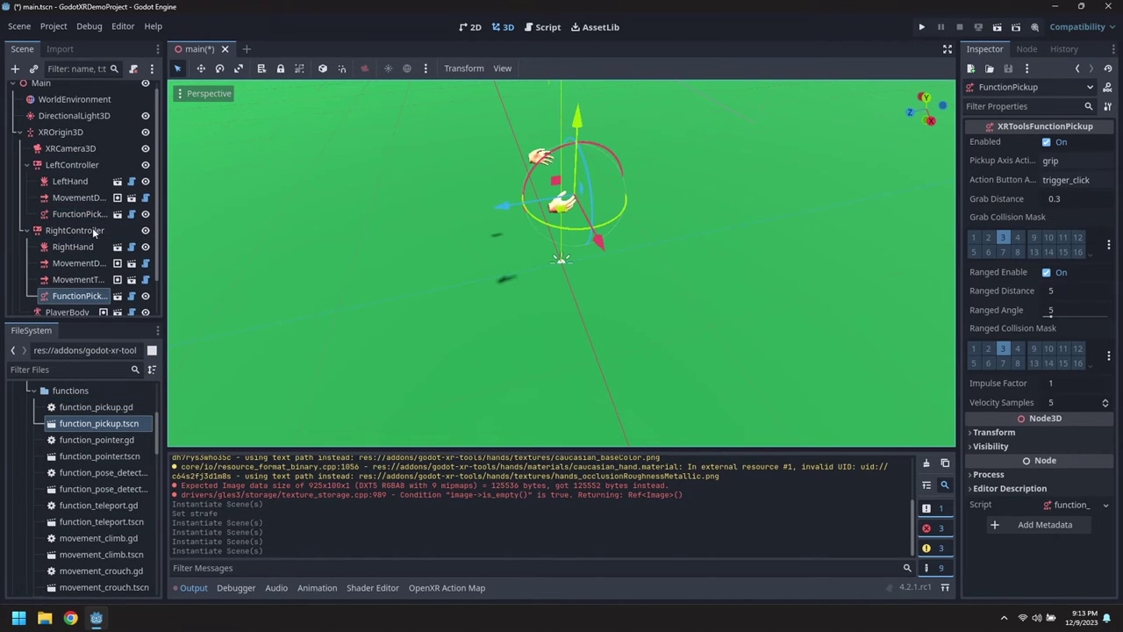
- Collapse the XROrigin3D branch and save the main scene
{"action": "left_click", "coordinate": [19, 131]}
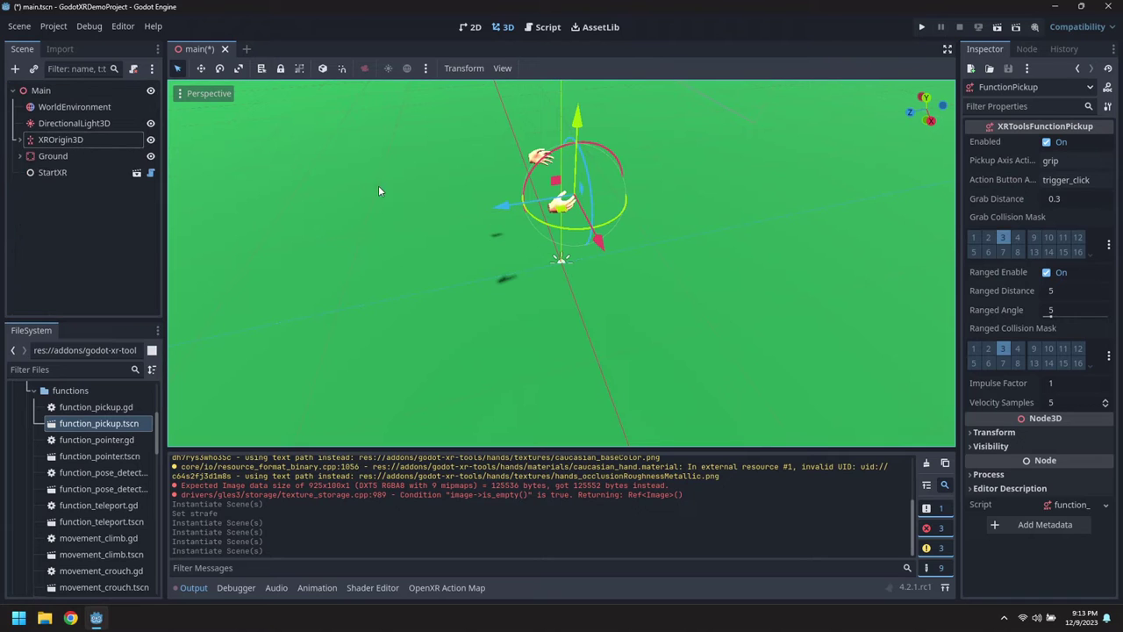
{"action": "left_click", "coordinate": [20, 27]}
{"action": "left_click", "coordinate": [74, 132]}
{"action": "scroll", "coordinate": [563, 282], "scroll_direction": "down", "scroll_amount": 3}
{"action": "middle_click_drag", "start_coordinate": [564, 285], "coordinate": [610, 284]}
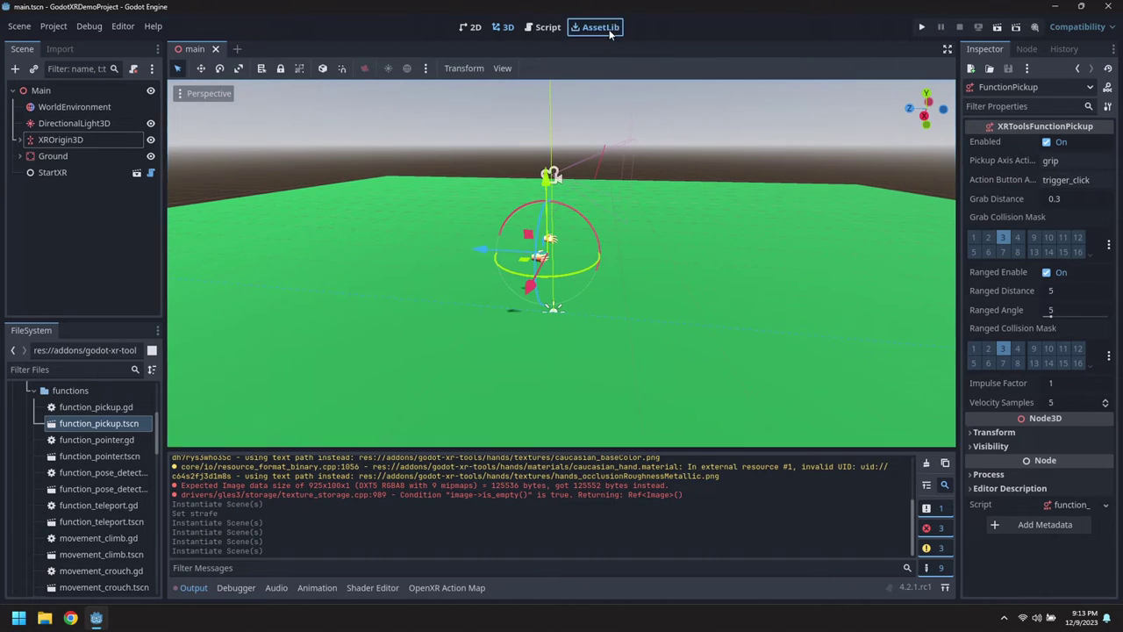
- Search the asset library for KayKit, and download and install KayKit Dungeon Remastered into the project
{"action": "left_click", "coordinate": [600, 28]}
{"action": "type", "text": "KayKit"}
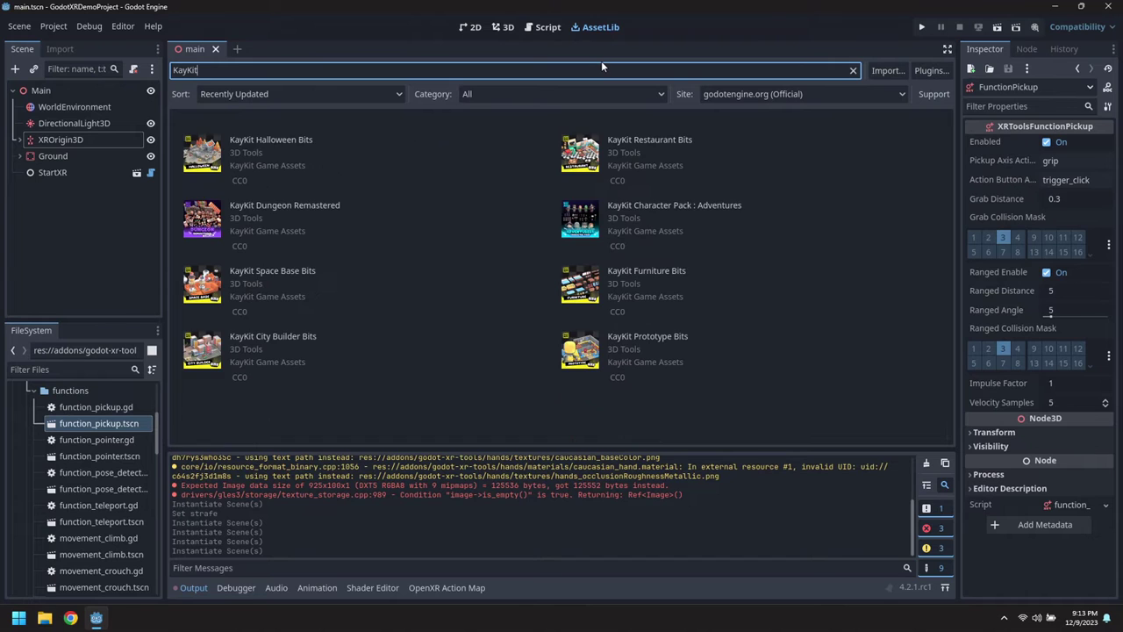
{"action": "left_click", "coordinate": [286, 208]}
{"action": "left_click", "coordinate": [451, 461]}
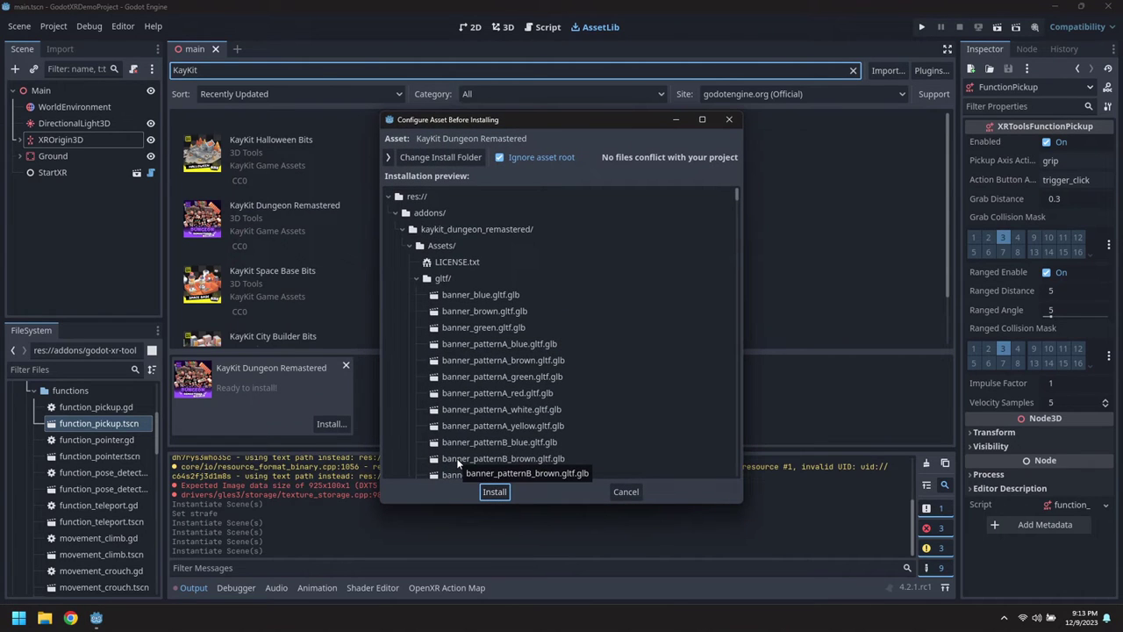
{"action": "left_click", "coordinate": [496, 493]}
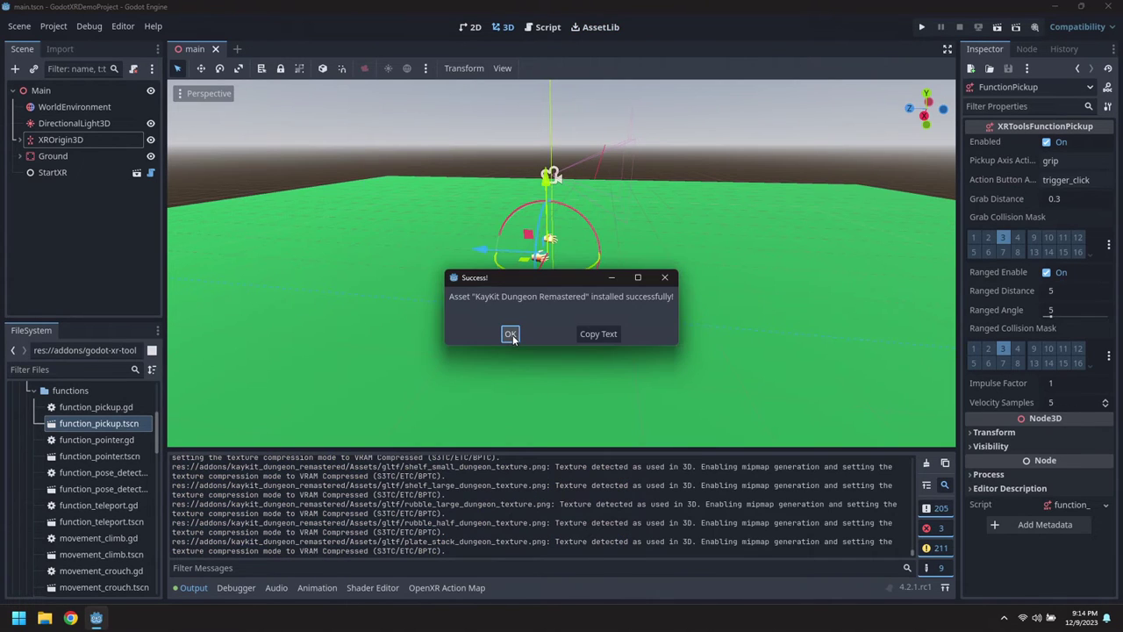
{"action": "left_click", "coordinate": [510, 334]}
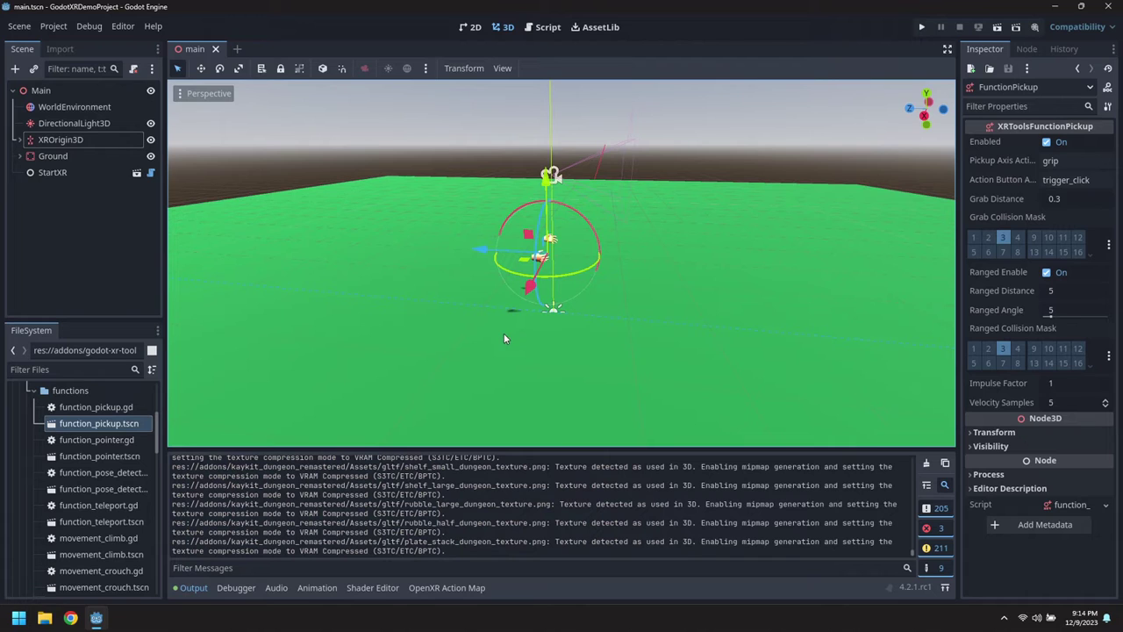
- Find table_long.gltf.glb in the kayktit_dungeon_remastered Assets/gltf folder and open its advanced import settings
{"action": "scroll", "coordinate": [48, 423], "scroll_direction": "up", "scroll_amount": 3}
{"action": "left_click", "coordinate": [28, 436]}
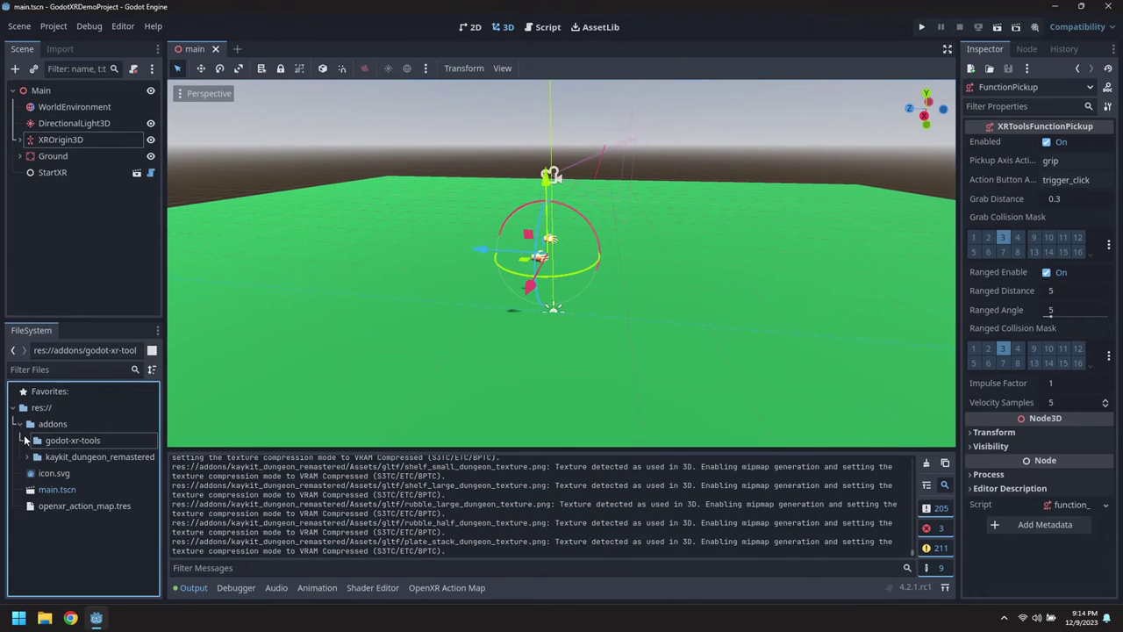
{"action": "left_click", "coordinate": [27, 456]}
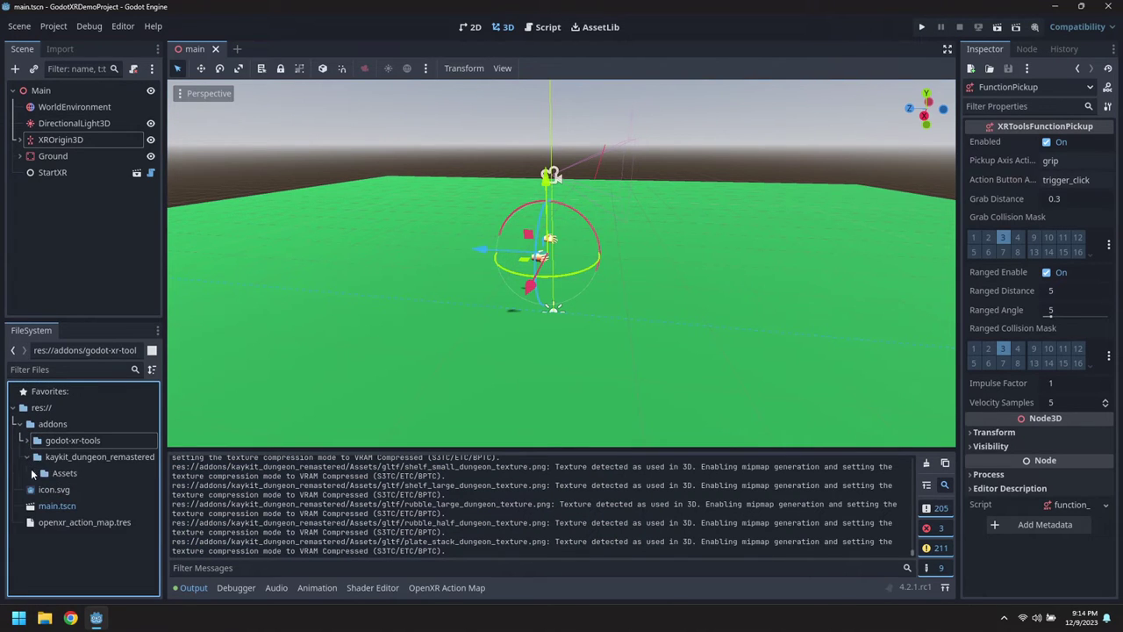
{"action": "left_click", "coordinate": [33, 473]}
{"action": "left_click", "coordinate": [42, 487]}
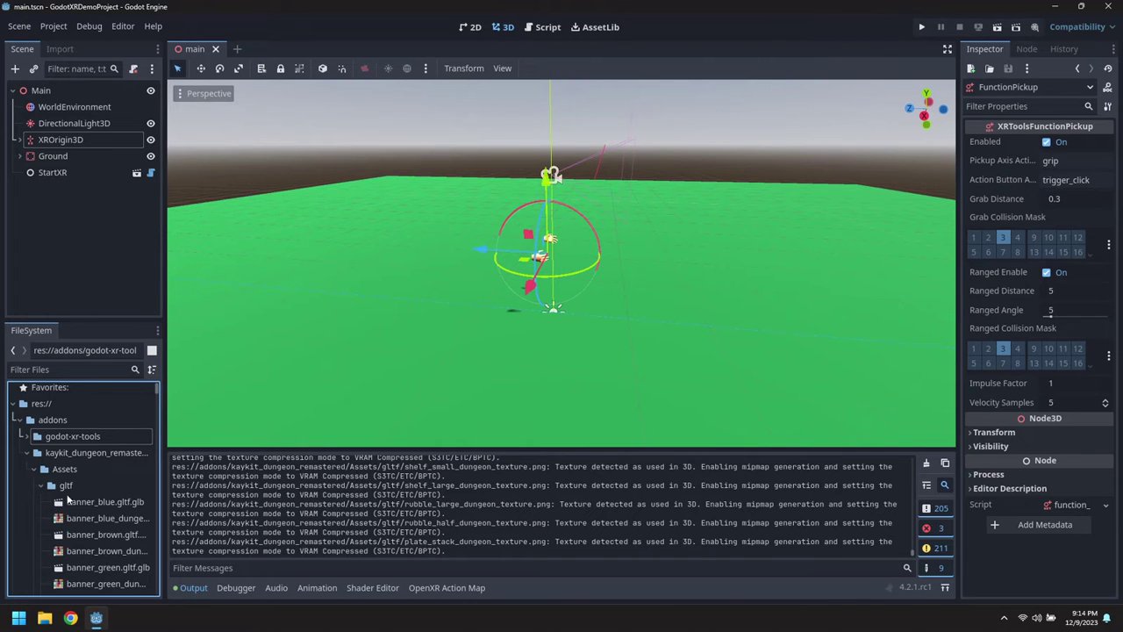
{"action": "scroll", "coordinate": [94, 514], "scroll_direction": "down", "scroll_amount": 10}
{"action": "scroll", "coordinate": [92, 530], "scroll_direction": "down", "scroll_amount": 10}
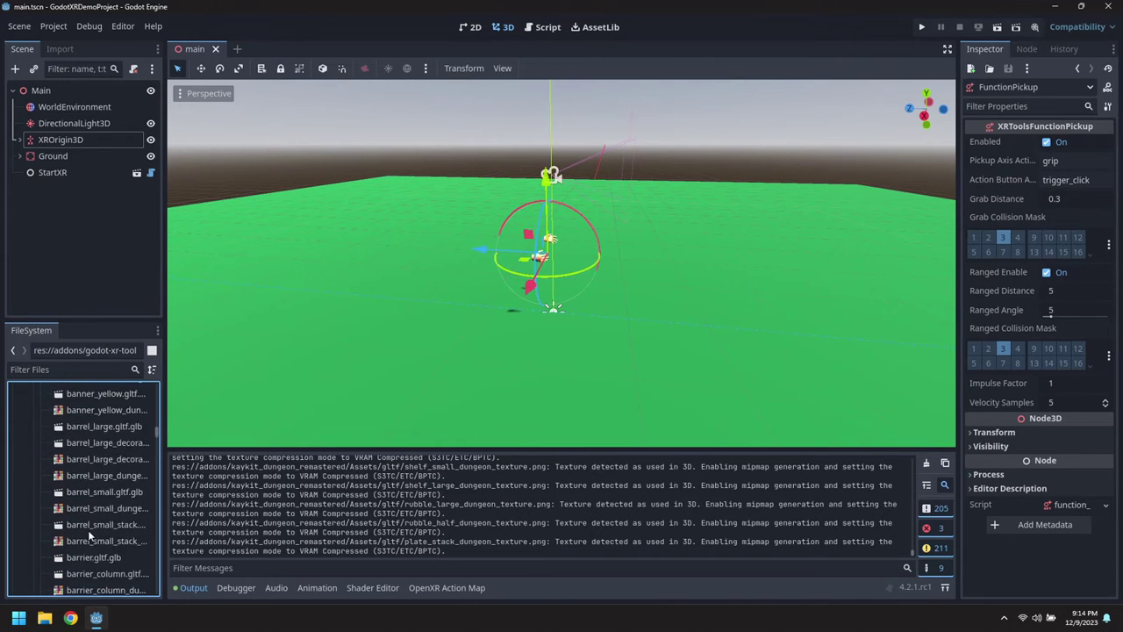
{"action": "left_click_drag", "start_coordinate": [156, 456], "coordinate": [148, 533]}
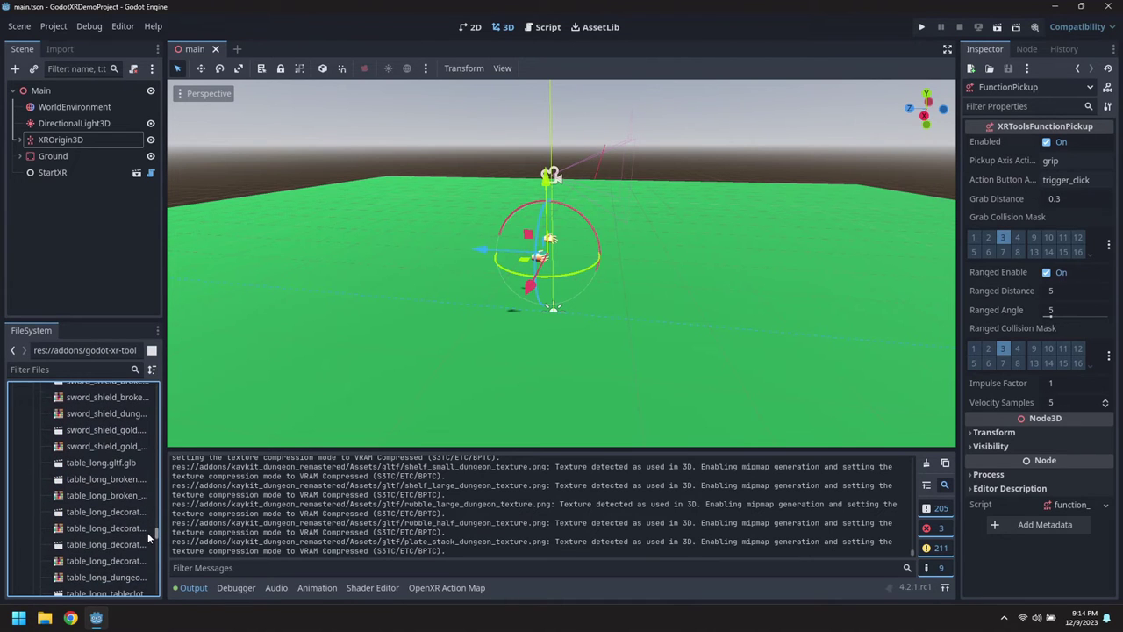
{"action": "double_click", "coordinate": [94, 462]}
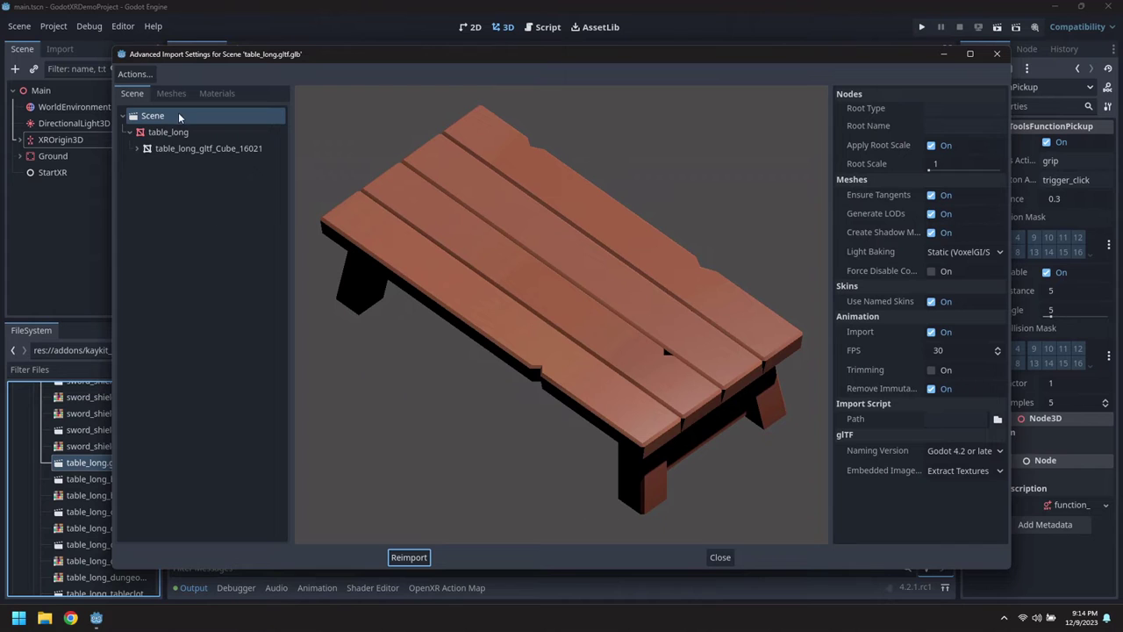
- Enable physics generation for the table_long mesh with decomposition precision 10 and reimport the model
{"action": "left_click", "coordinate": [172, 133]}
{"action": "left_click", "coordinate": [931, 141]}
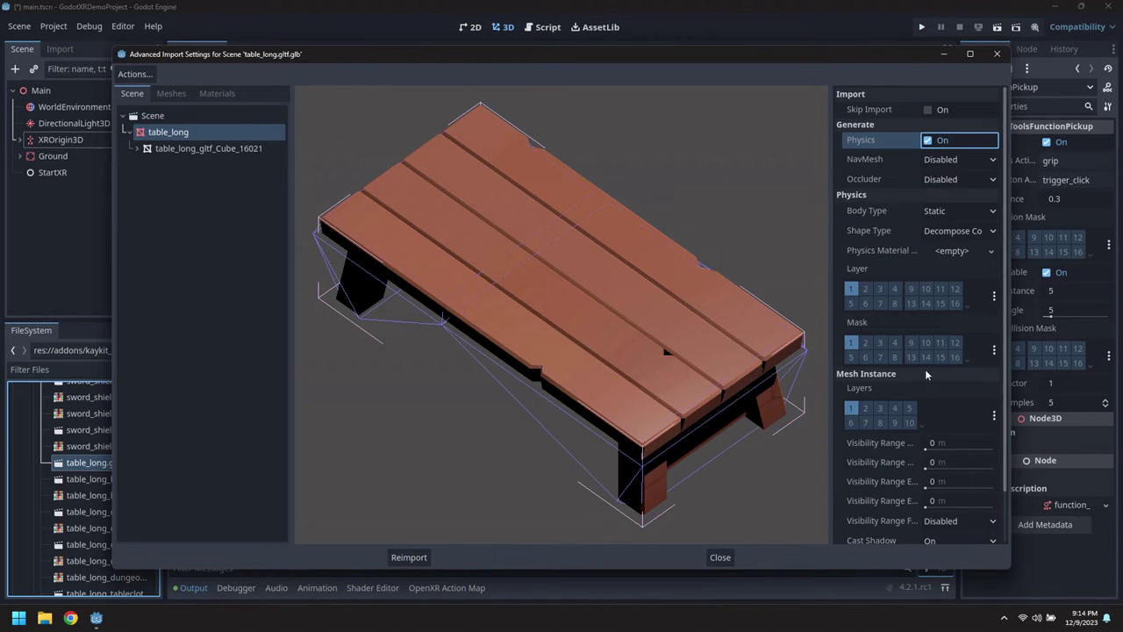
{"action": "scroll", "coordinate": [933, 482], "scroll_direction": "down", "scroll_amount": 2}
{"action": "left_click", "coordinate": [990, 530]}
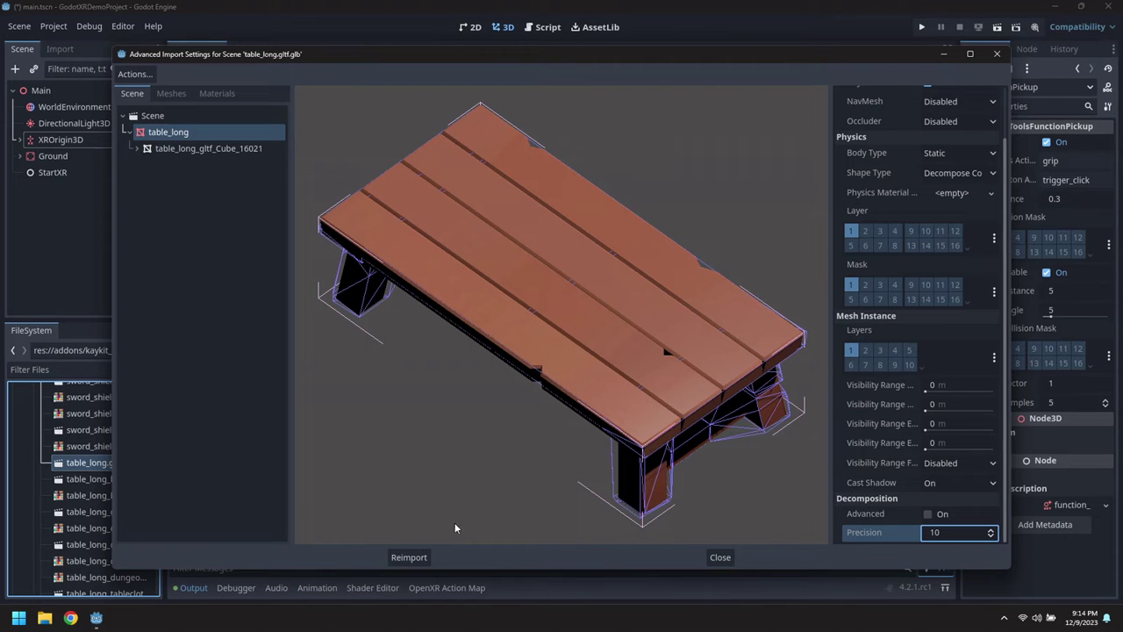
{"action": "left_click", "coordinate": [408, 558]}
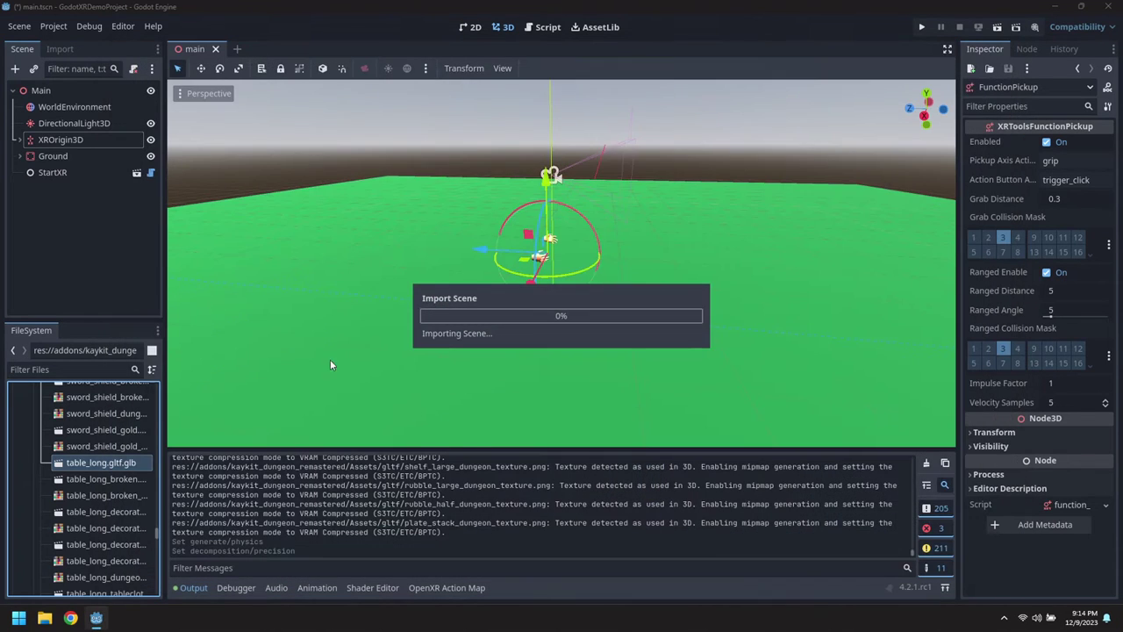
- Instantiate table_long.gltf.glb under Main, rotate the table about its vertical axis and move it along Z away from the player origin
{"action": "left_click_drag", "start_coordinate": [104, 465], "coordinate": [41, 93]}
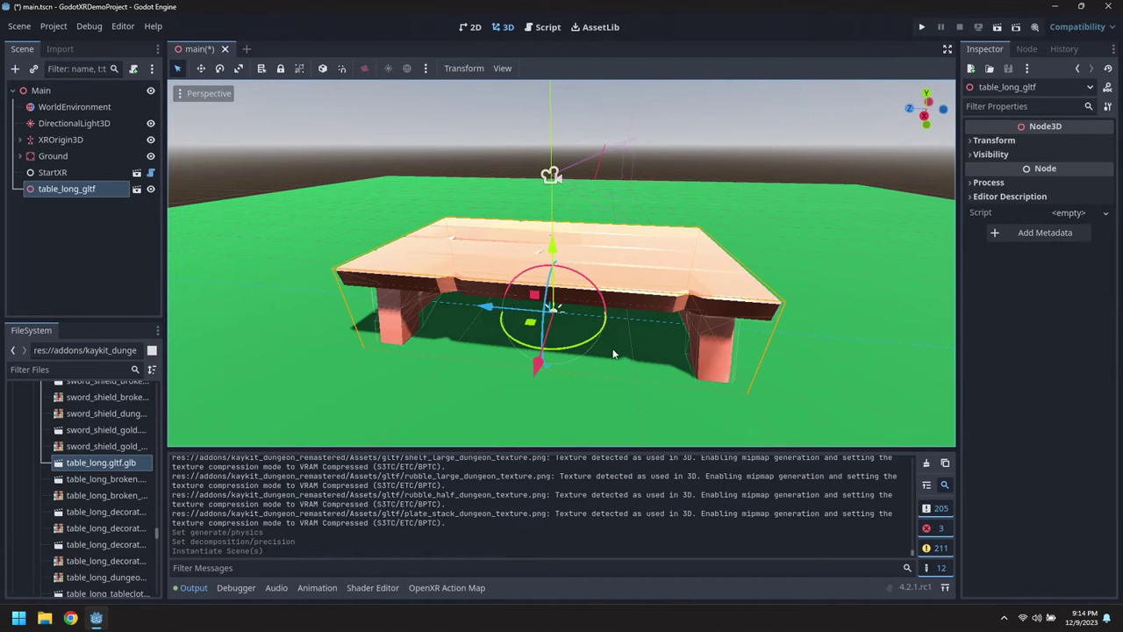
{"action": "left_click_drag", "start_coordinate": [588, 349], "coordinate": [517, 357]}
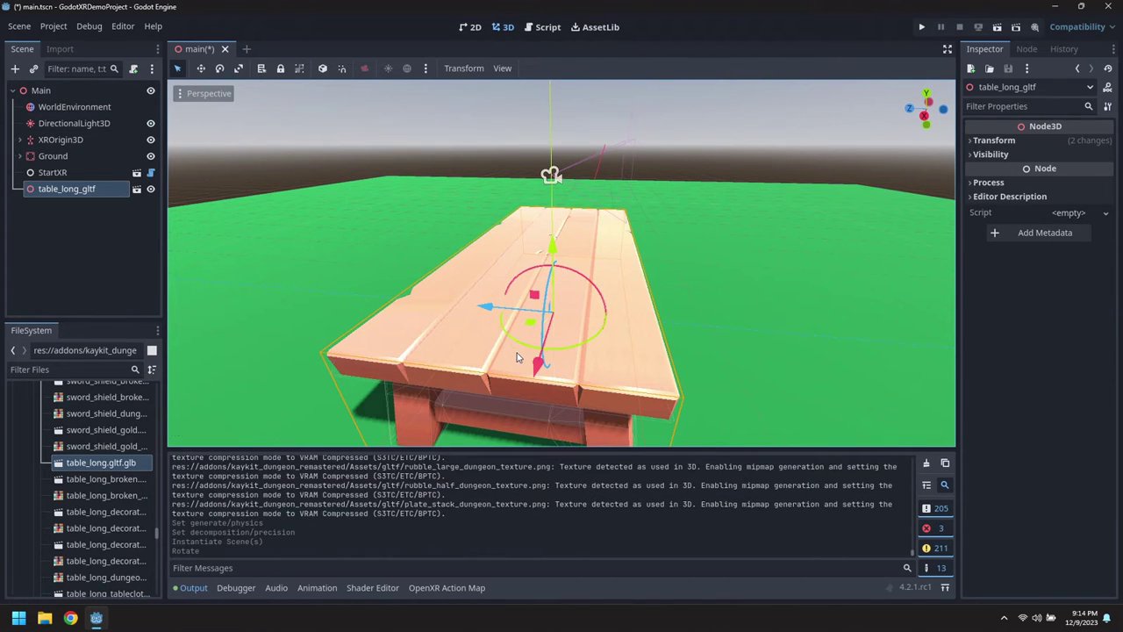
{"action": "left_click_drag", "start_coordinate": [483, 306], "coordinate": [667, 332]}
- Set the root scale of table_long.gltf.glb to 0.7 in its import settings and reimport it
{"action": "middle_click_drag", "start_coordinate": [617, 330], "coordinate": [633, 287]}
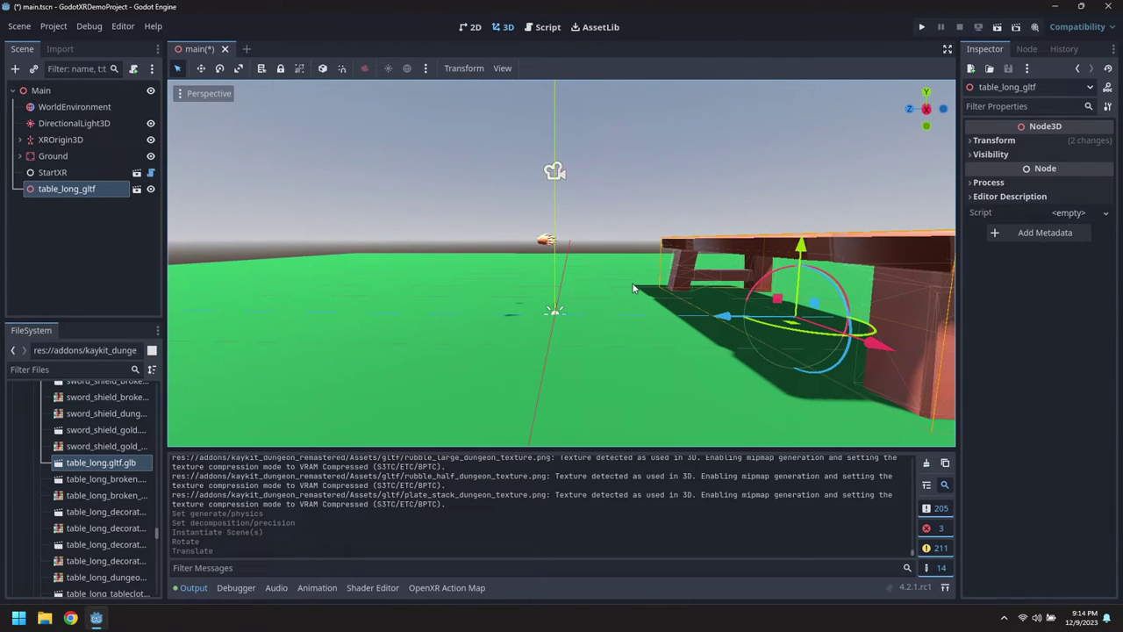
{"action": "double_click", "coordinate": [94, 463]}
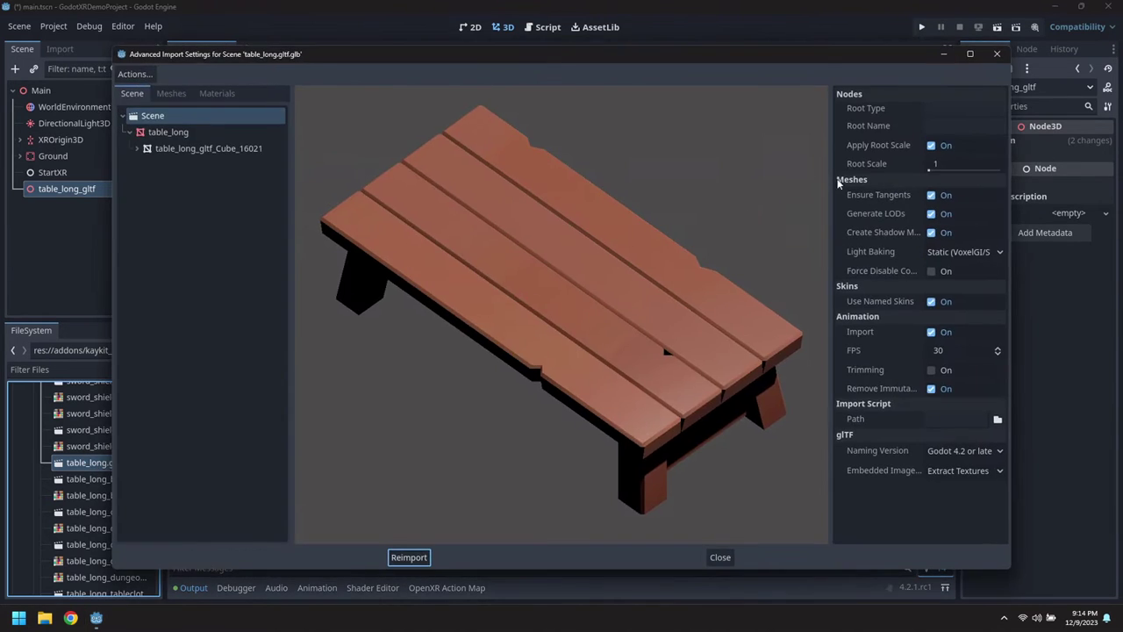
{"action": "left_click", "coordinate": [955, 164]}
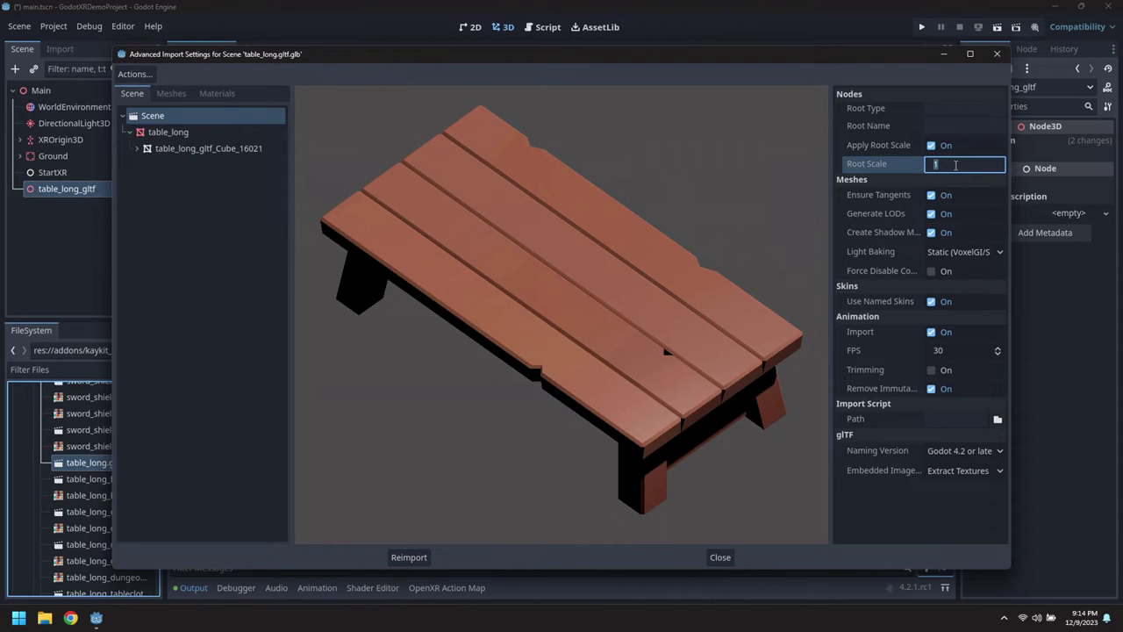
{"action": "type", "text": "0.7"}
{"action": "left_click", "coordinate": [408, 557]}
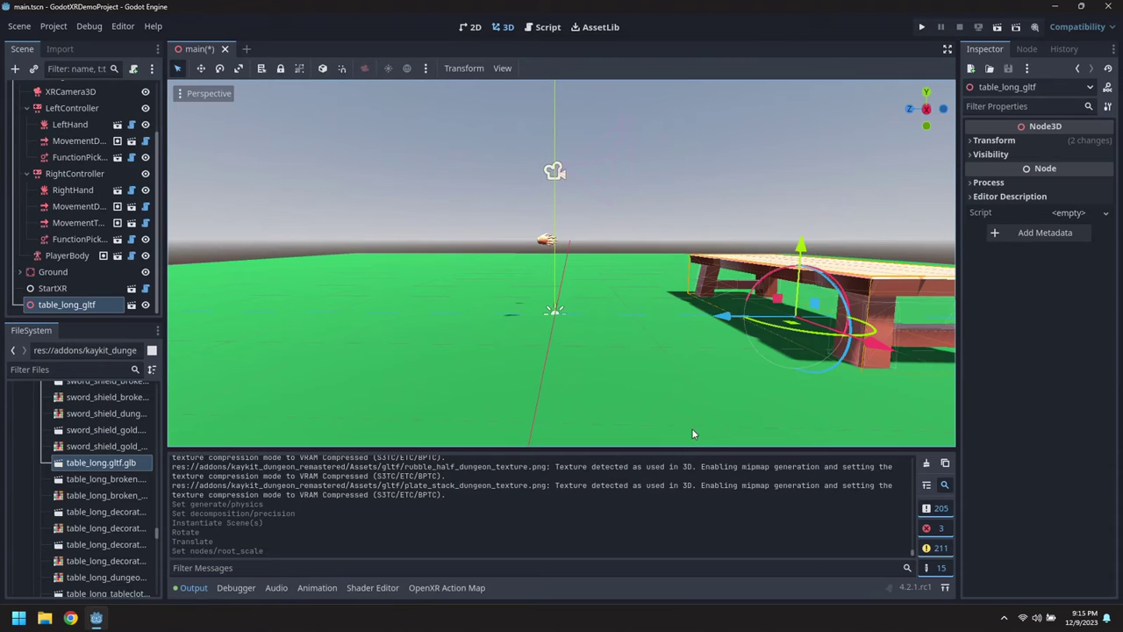
{"action": "middle_click_drag", "start_coordinate": [751, 343], "coordinate": [725, 377]}
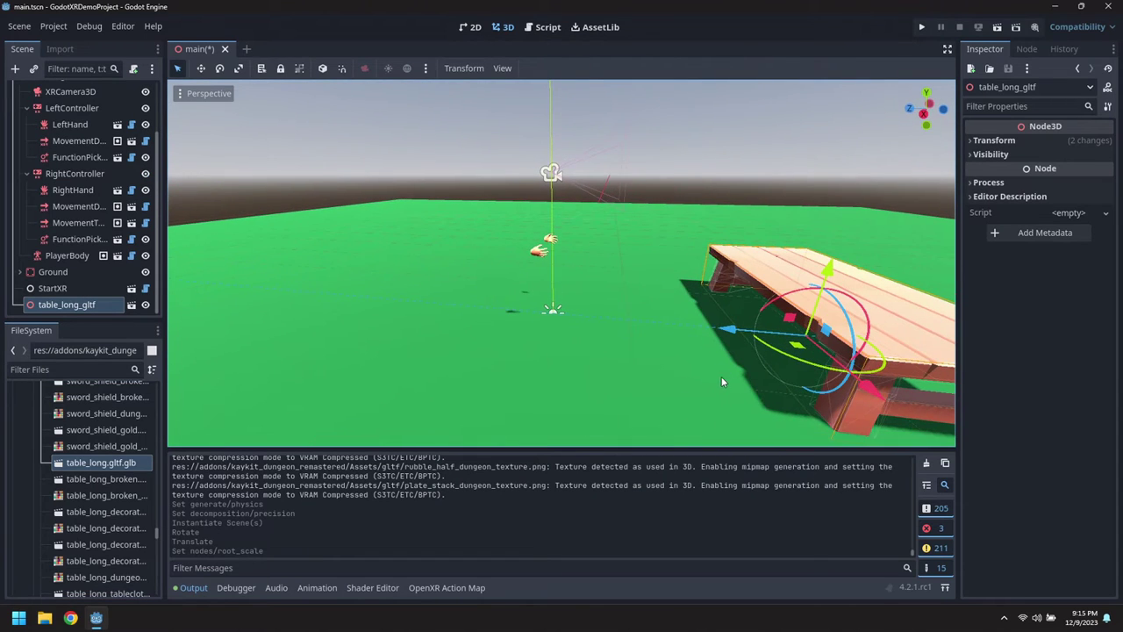
- Create a new inherited scene based on pickable.tscn from addons/godot-xr-tools/objects
{"action": "left_click", "coordinate": [21, 26]}
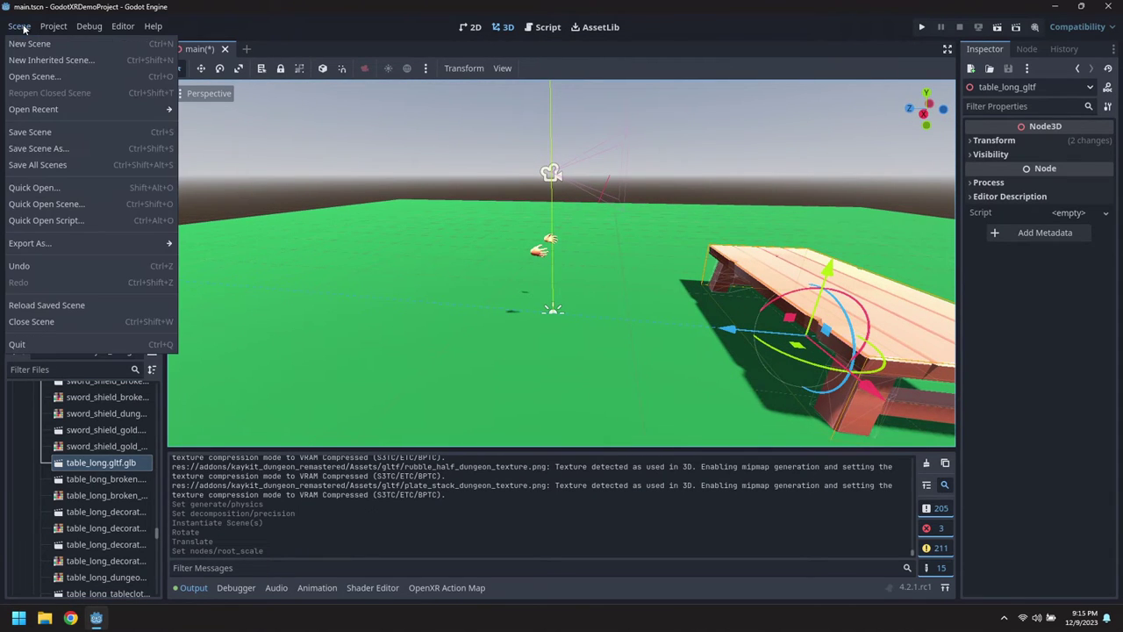
{"action": "left_click", "coordinate": [43, 59]}
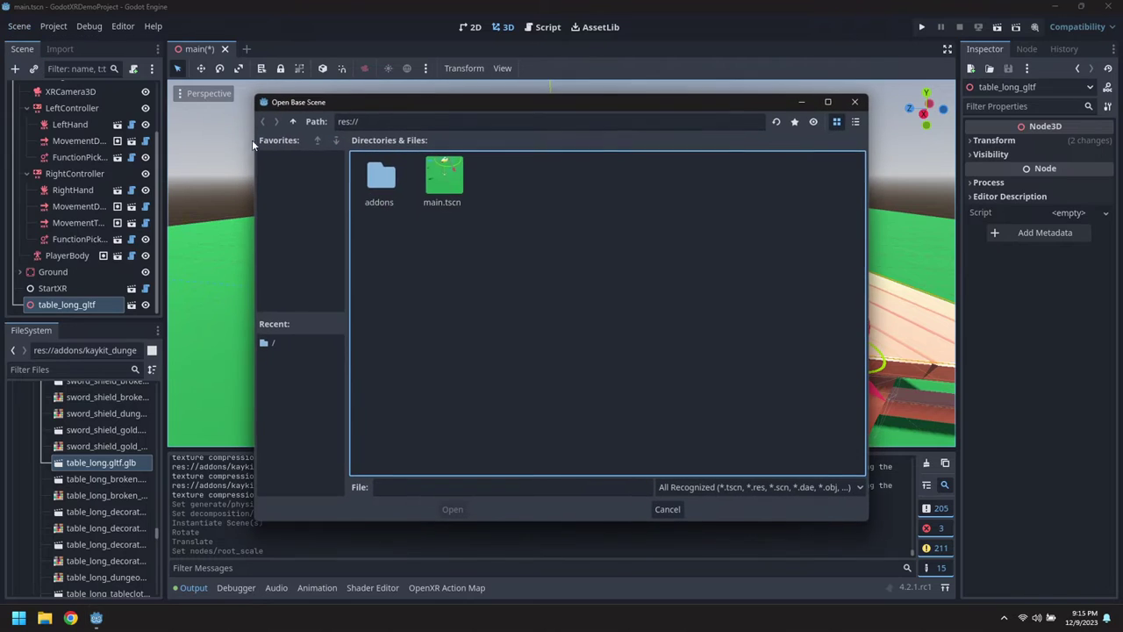
{"action": "double_click", "coordinate": [379, 180]}
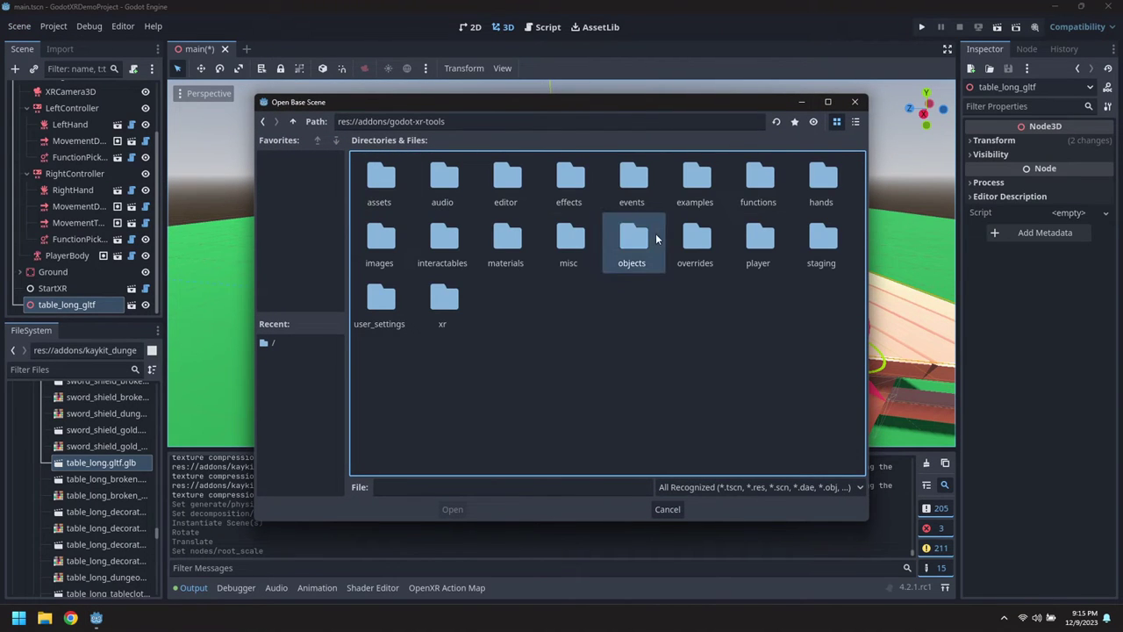
{"action": "double_click", "coordinate": [650, 238]}
{"action": "double_click", "coordinate": [757, 181]}
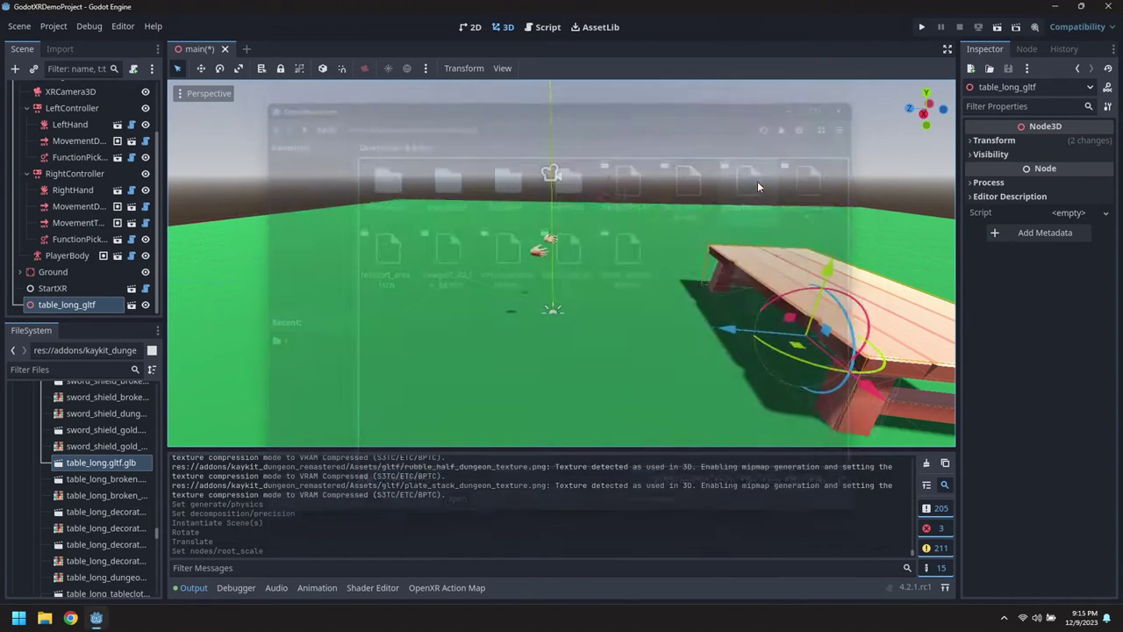
- Rename the PickableObject root node to Bottle and save the scene as bottle.tscn in res://
{"action": "double_click", "coordinate": [68, 89]}
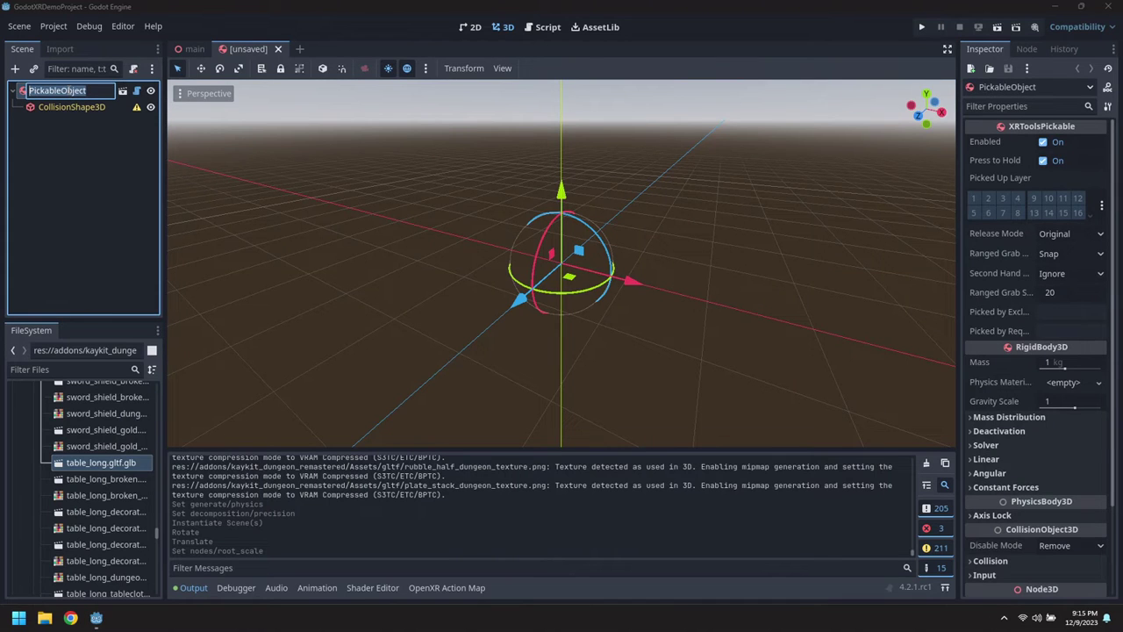
{"action": "type", "text": "Bottle"}
{"action": "key", "text": "Return"}
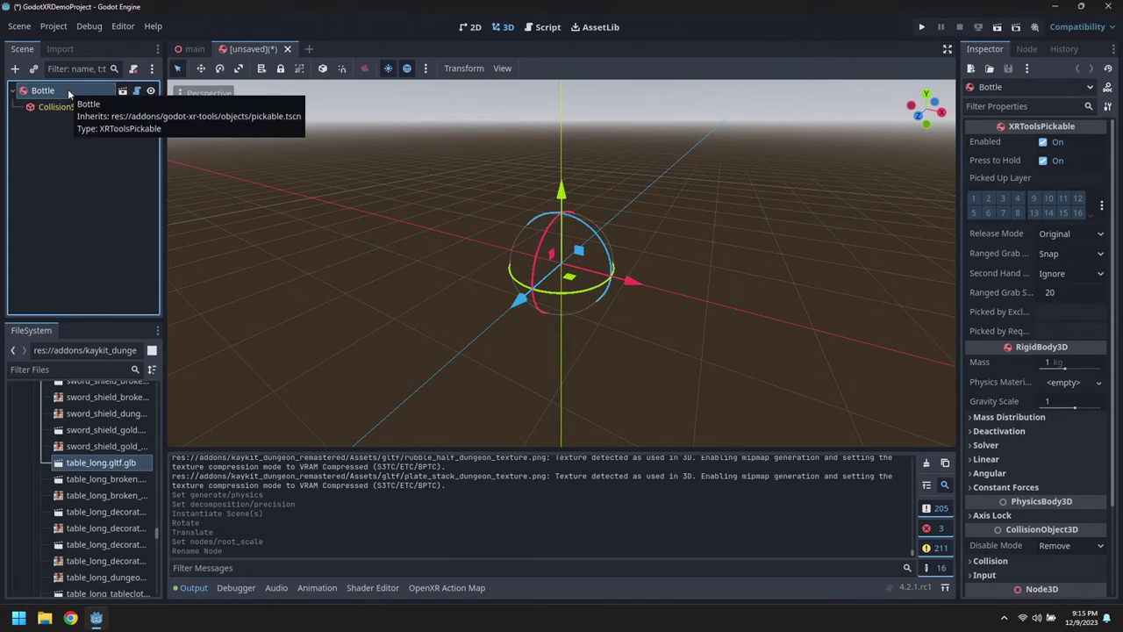
{"action": "left_click", "coordinate": [18, 26]}
{"action": "left_click", "coordinate": [43, 149]}
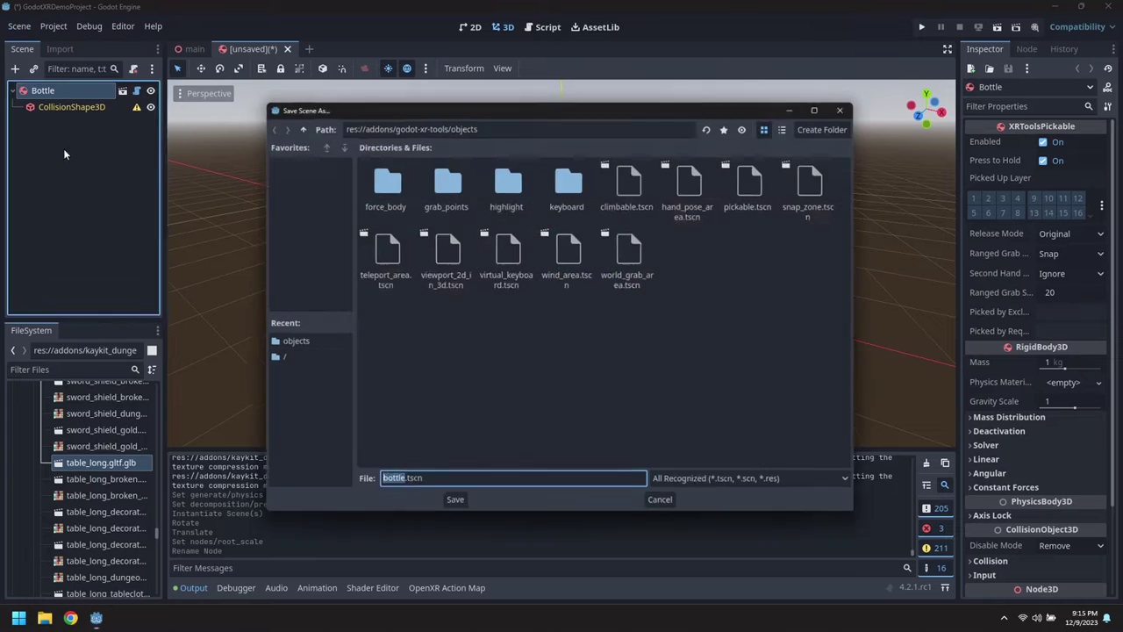
{"action": "left_click", "coordinate": [293, 122]}
{"action": "double_click", "coordinate": [292, 122]}
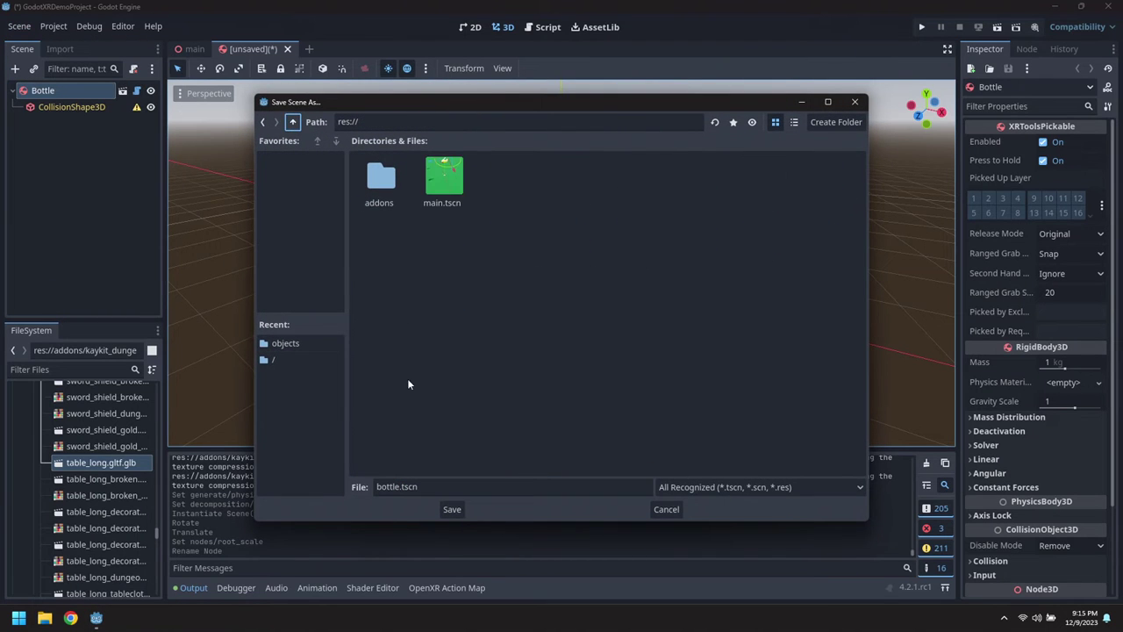
{"action": "left_click", "coordinate": [451, 509]}
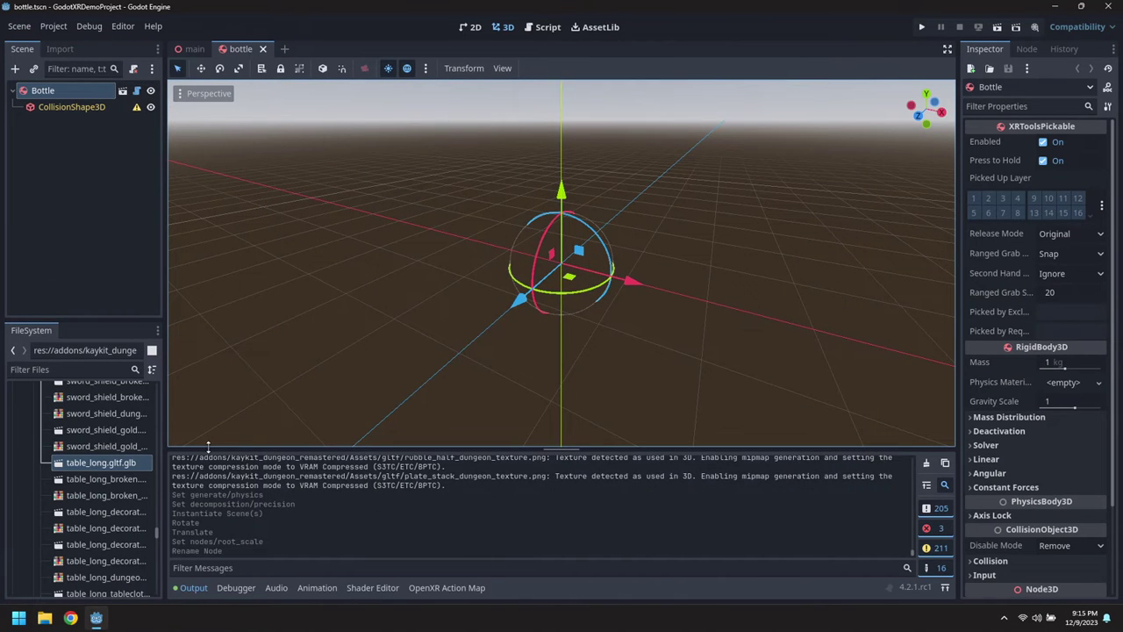
- Reimport bottle_A_brown.gltf.glb with physics generation enabled on the bottle_A_brown mesh and the shape type set to Simple Convex
{"action": "left_click_drag", "start_coordinate": [156, 532], "coordinate": [147, 452]}
{"action": "double_click", "coordinate": [115, 447]}
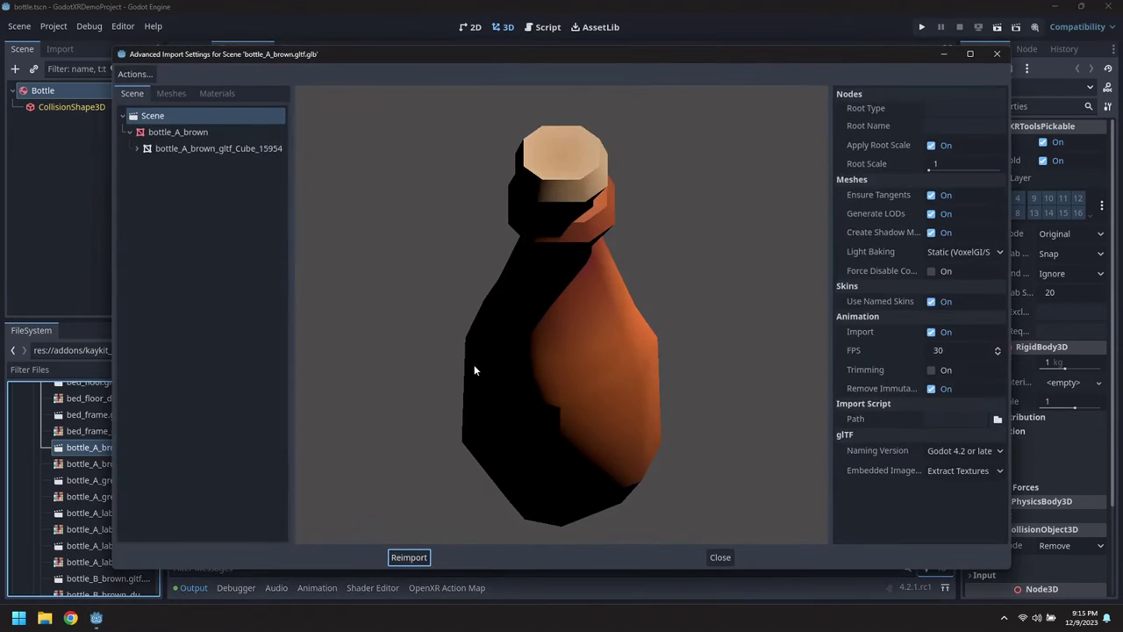
{"action": "left_click_drag", "start_coordinate": [519, 302], "coordinate": [351, 281]}
{"action": "left_click", "coordinate": [178, 134]}
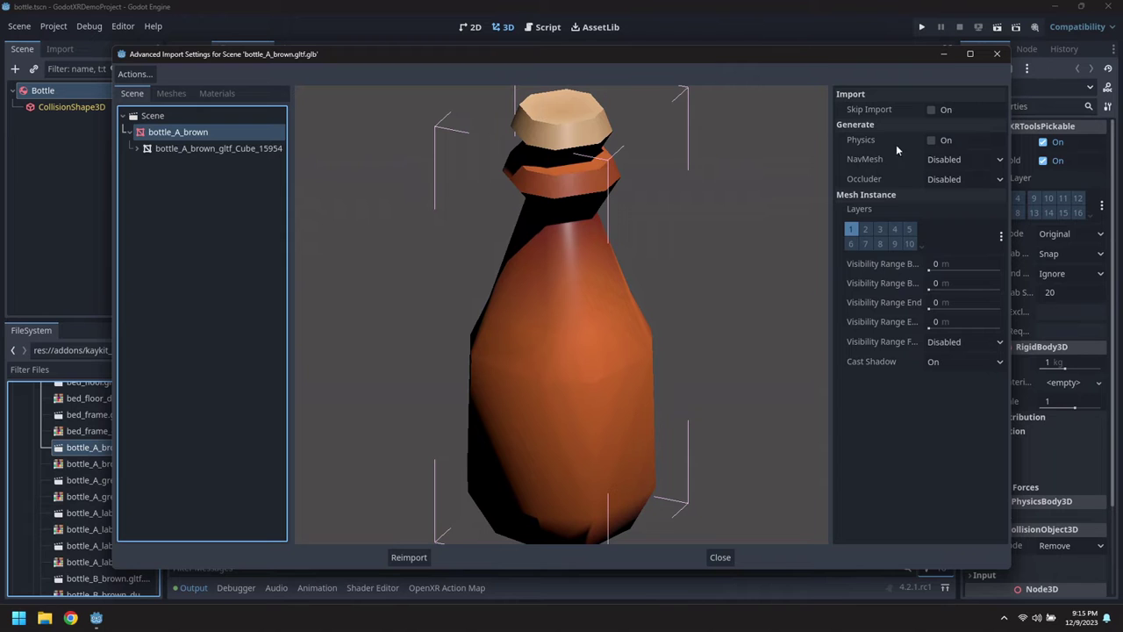
{"action": "left_click", "coordinate": [931, 140]}
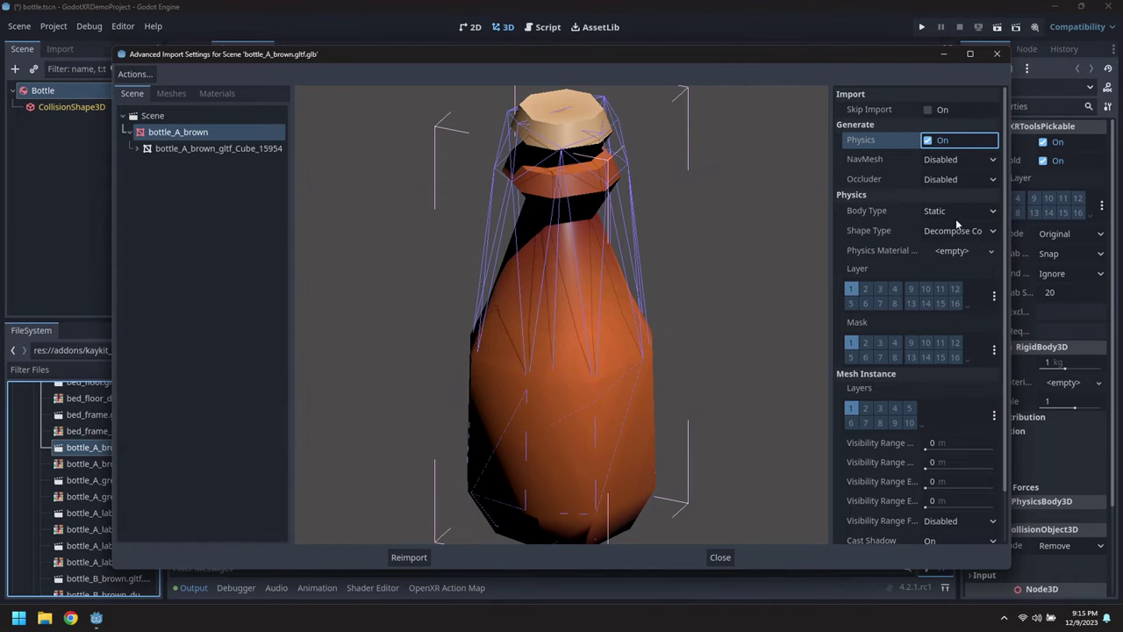
{"action": "left_click", "coordinate": [956, 230]}
{"action": "left_click", "coordinate": [958, 265]}
{"action": "left_click_drag", "start_coordinate": [754, 368], "coordinate": [703, 342]}
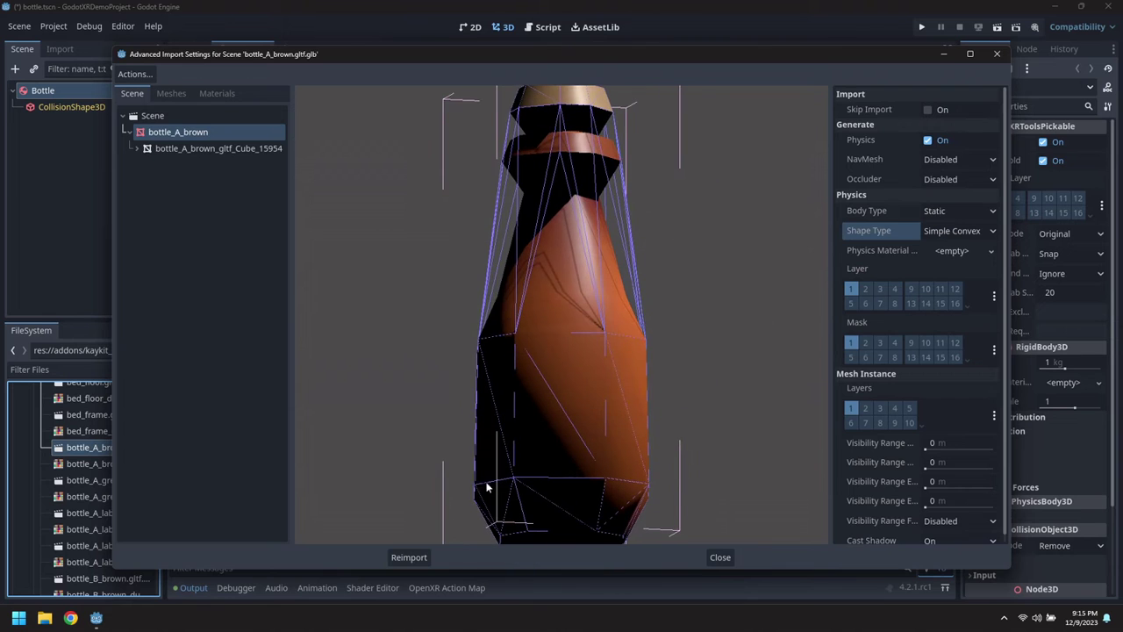
{"action": "left_click", "coordinate": [409, 557]}
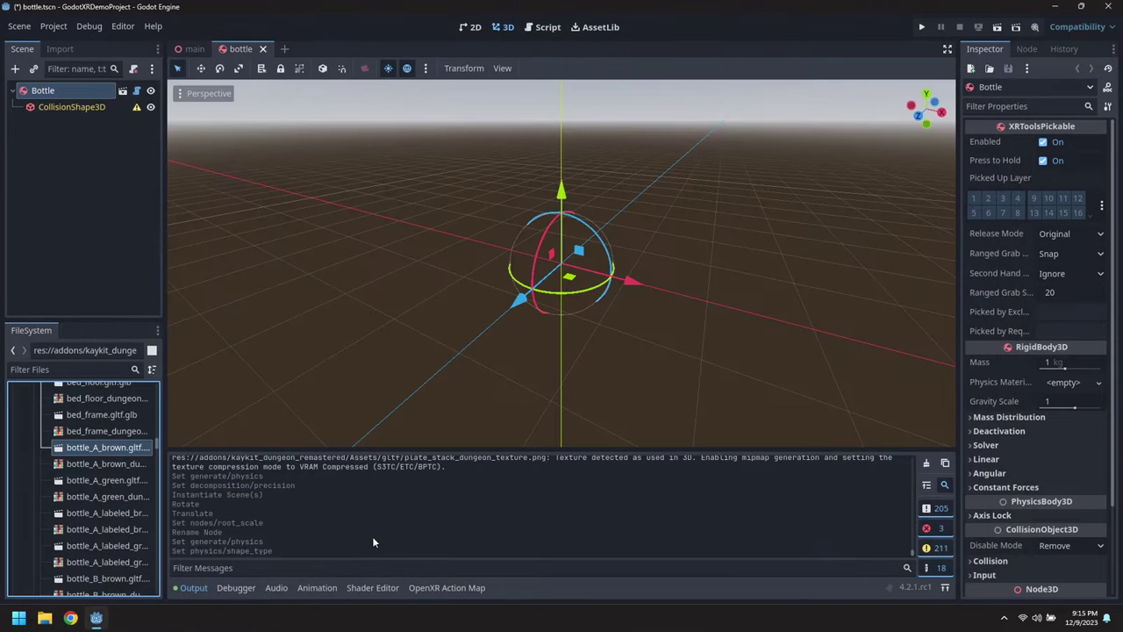
- Instantiate bottle_A_brown.gltf.glb as a child of the Bottle root node
{"action": "left_click_drag", "start_coordinate": [95, 453], "coordinate": [59, 89]}
{"action": "scroll", "coordinate": [554, 259], "scroll_direction": "up", "scroll_amount": 5}
{"action": "middle_click_drag", "start_coordinate": [554, 259], "coordinate": [667, 272]}
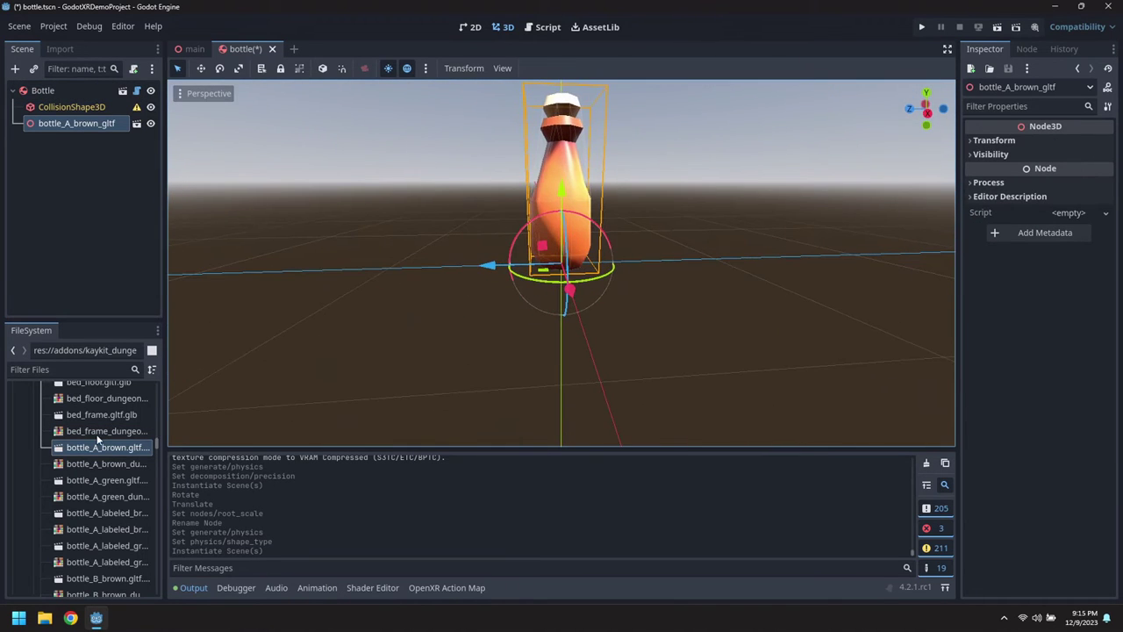
- Reduce the root scale of bottle_A_brown.gltf.glb in its import settings and reimport it
{"action": "double_click", "coordinate": [98, 450]}
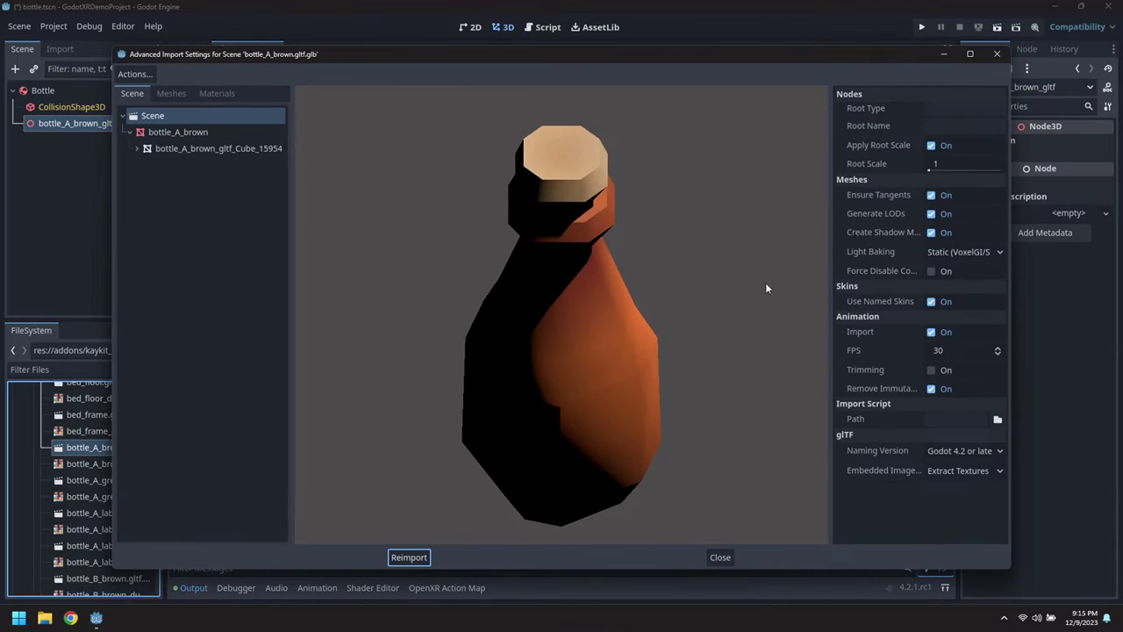
{"action": "left_click", "coordinate": [965, 163]}
{"action": "key", "text": "Return"}
{"action": "left_click", "coordinate": [409, 556]}
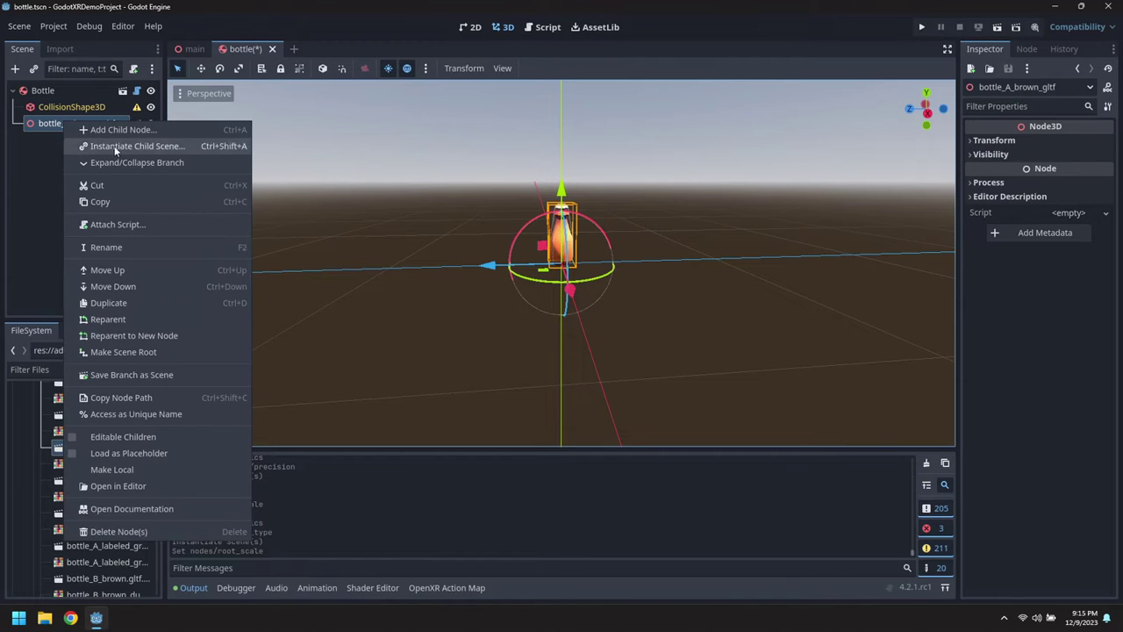
- Make the bottle_A_brown_gltf instance local and copy its convex collision shape onto the CollisionShape3D directly under Bottle
{"action": "left_click", "coordinate": [135, 468]}
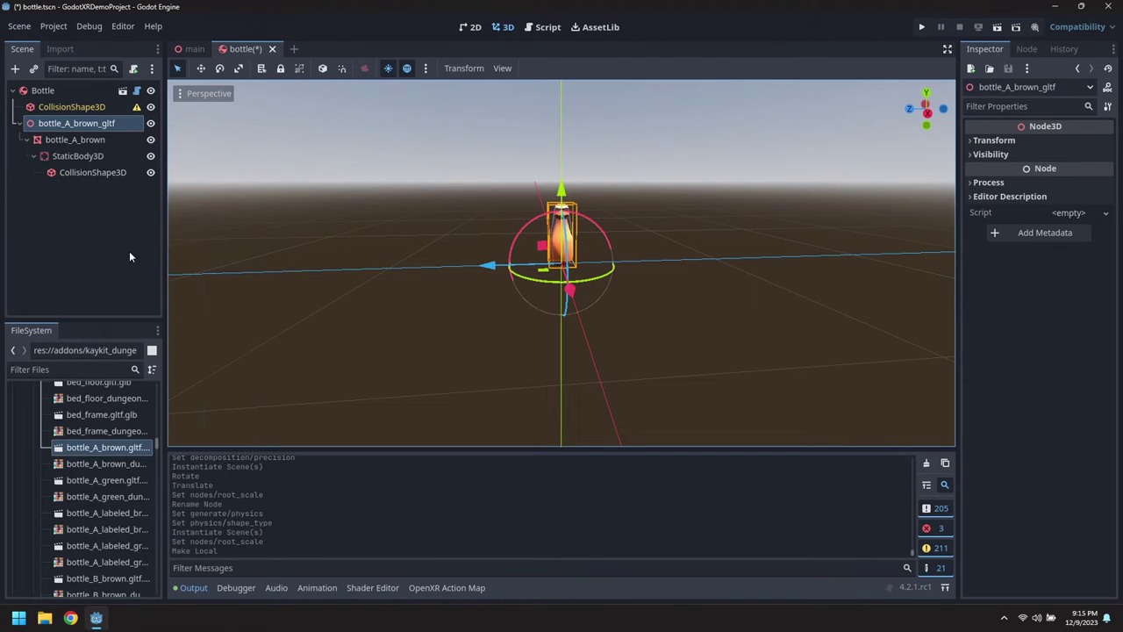
{"action": "left_click", "coordinate": [92, 173]}
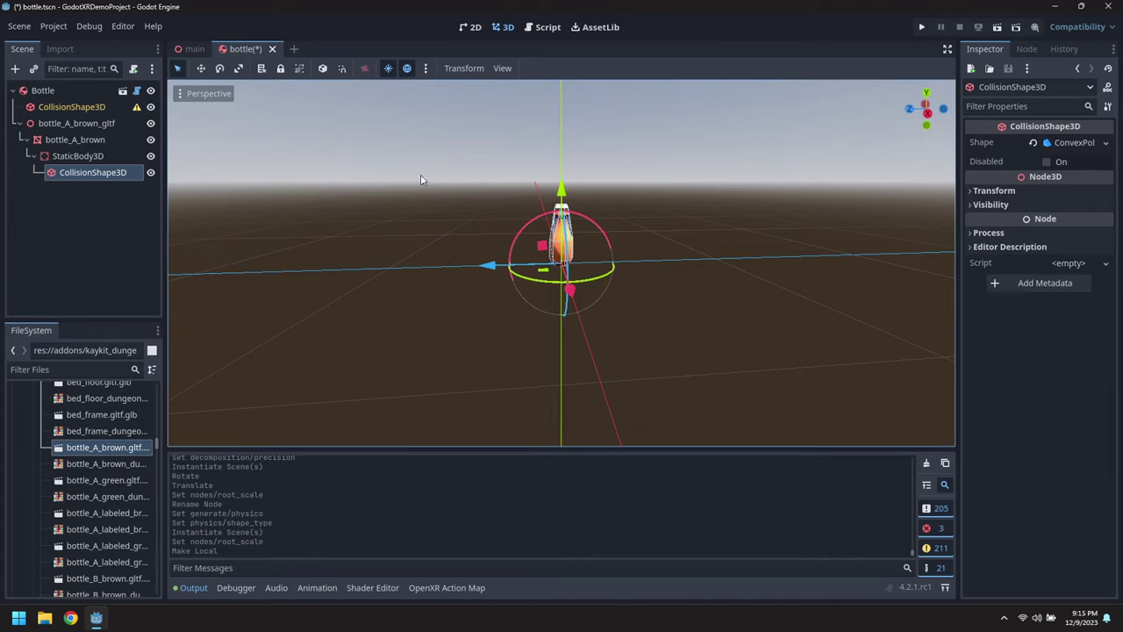
{"action": "left_click", "coordinate": [1107, 143]}
{"action": "left_click", "coordinate": [994, 437]}
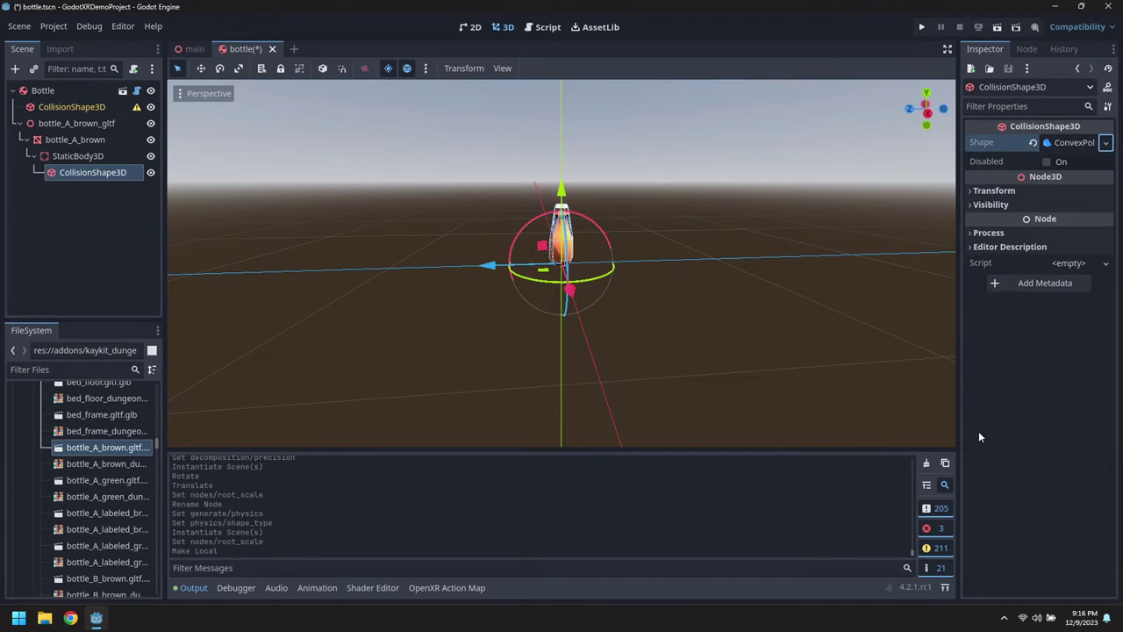
{"action": "left_click", "coordinate": [79, 108]}
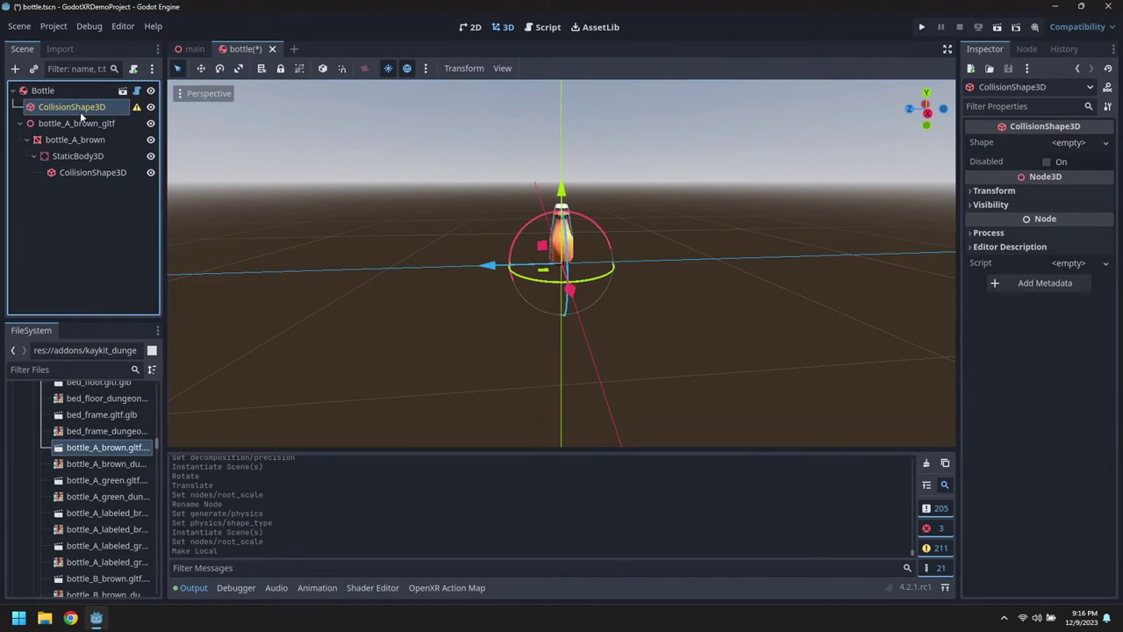
{"action": "left_click", "coordinate": [1104, 144]}
{"action": "left_click", "coordinate": [1007, 352]}
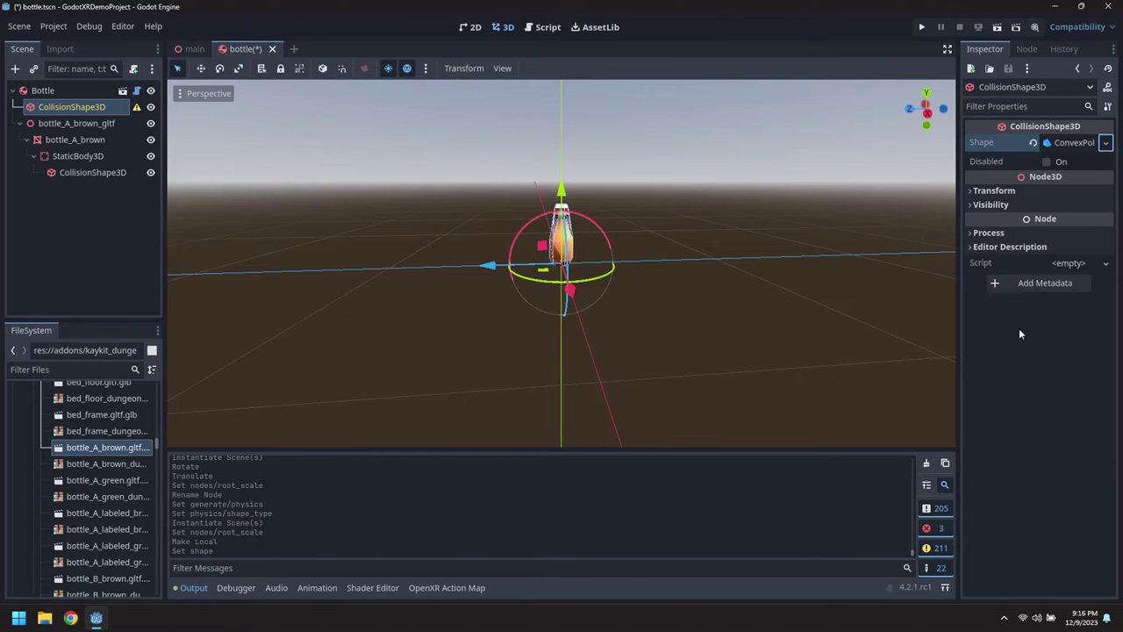
- Delete the StaticBody3D node under bottle_A_brown together with its child collision shape
{"action": "left_click", "coordinate": [90, 157]}
{"action": "key", "text": "Delete"}
{"action": "key", "text": "Return"}
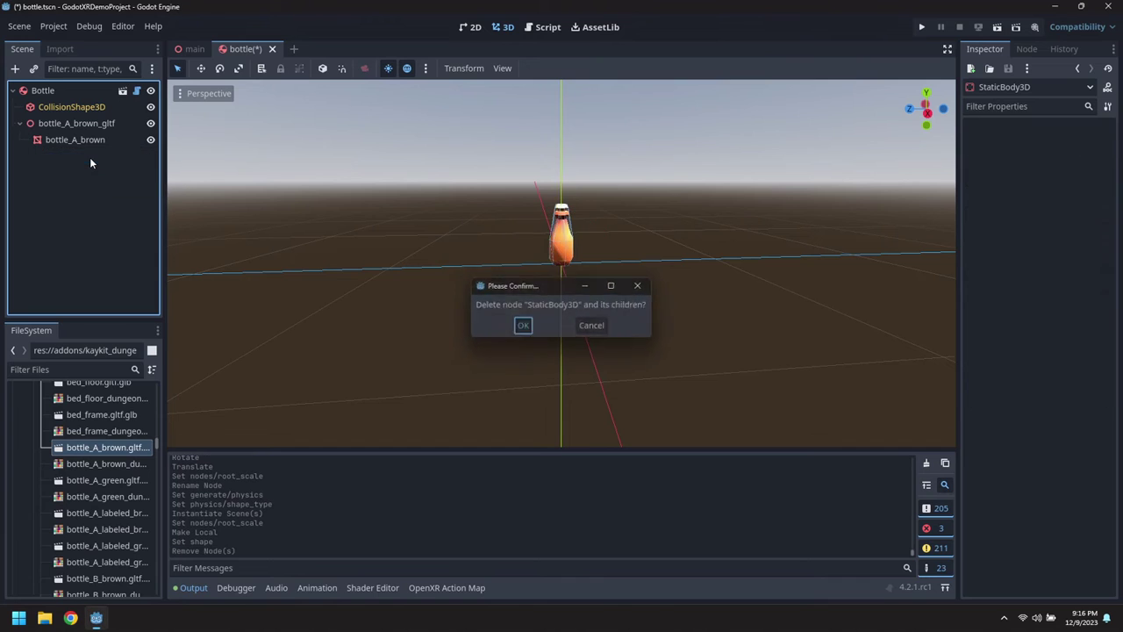
- Reparent the bottle_A_brown mesh directly under Bottle and delete the leftover bottle_A_brown_gltf node
{"action": "left_click_drag", "start_coordinate": [81, 140], "coordinate": [87, 121]}
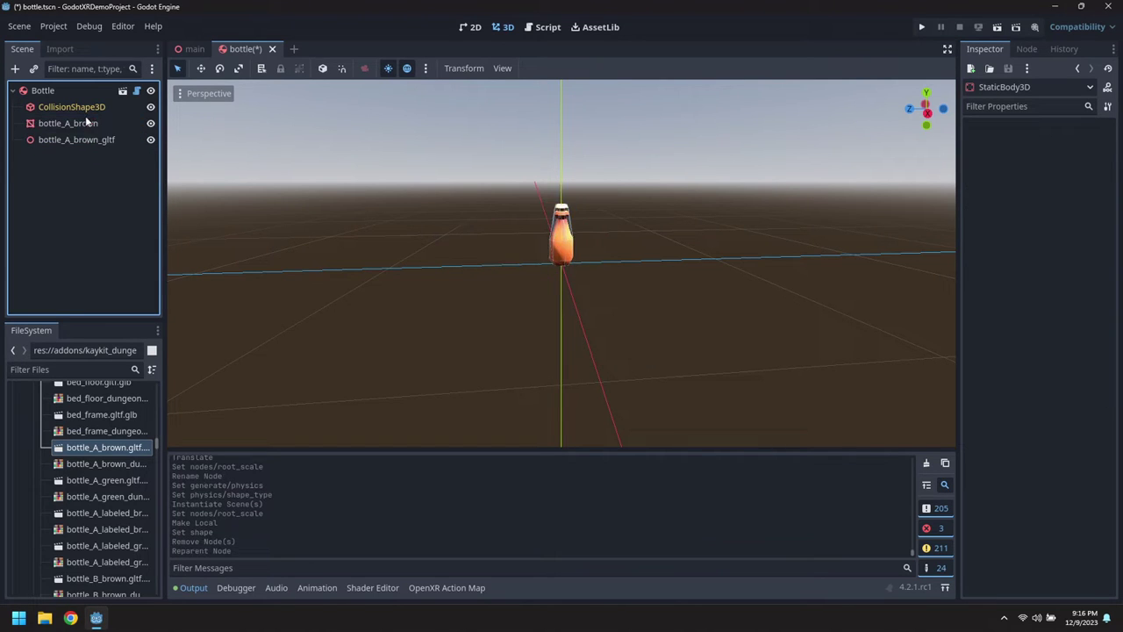
{"action": "left_click", "coordinate": [84, 140]}
{"action": "key", "text": "Delete"}
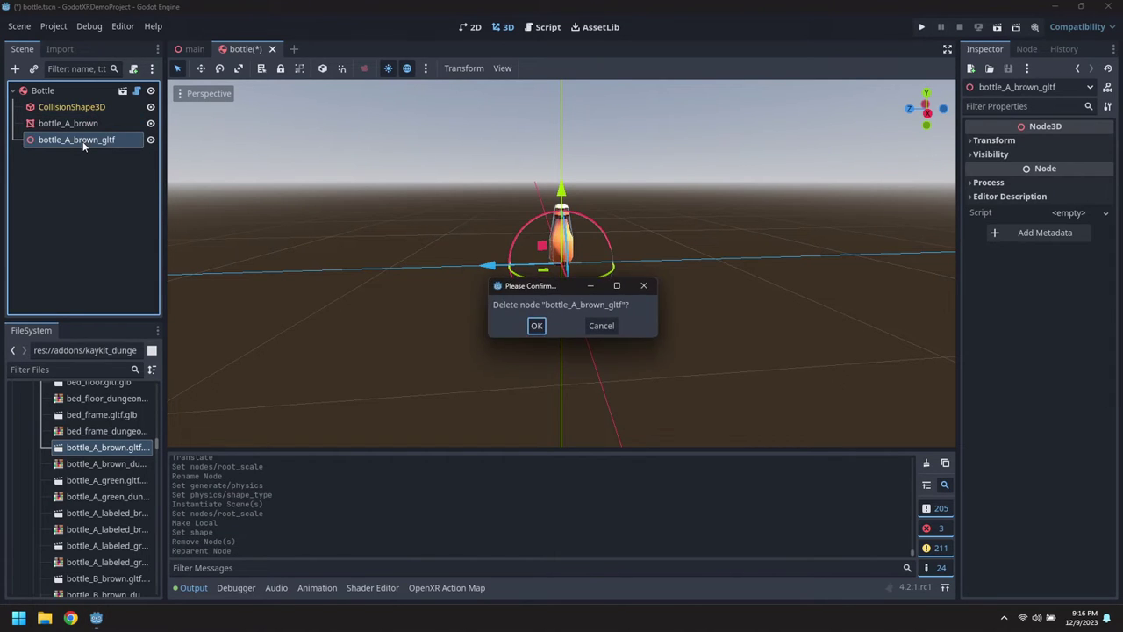
{"action": "key", "text": "Return"}
- Check the bottle against its collision outline up close and save the bottle scene
{"action": "scroll", "coordinate": [469, 266], "scroll_direction": "up", "scroll_amount": 5}
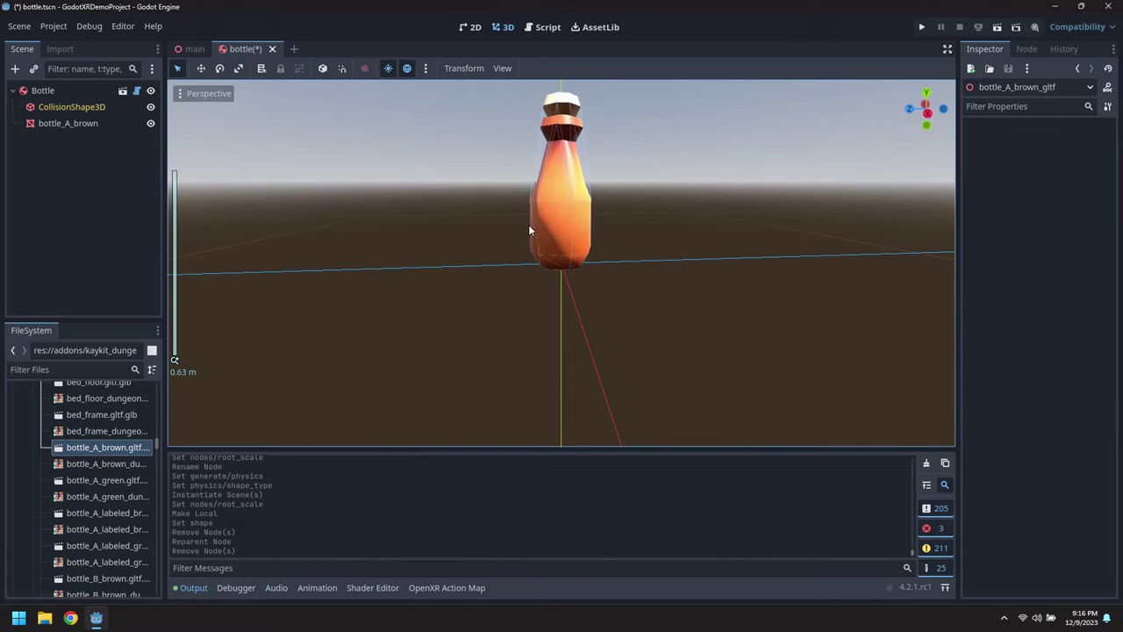
{"action": "left_click", "coordinate": [21, 27]}
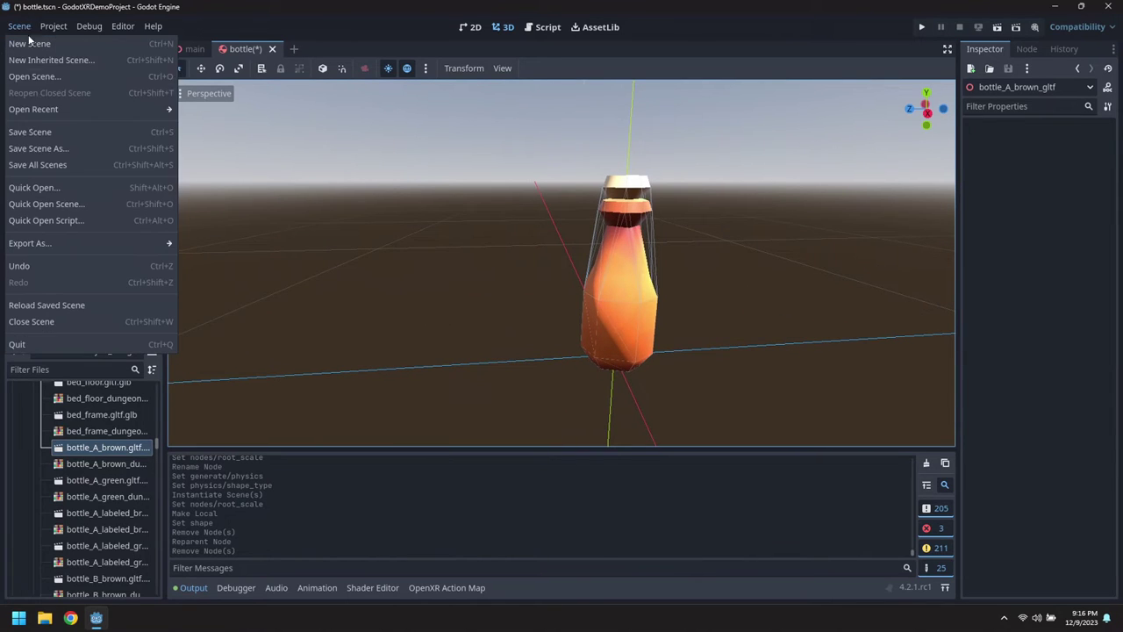
{"action": "left_click", "coordinate": [42, 135]}
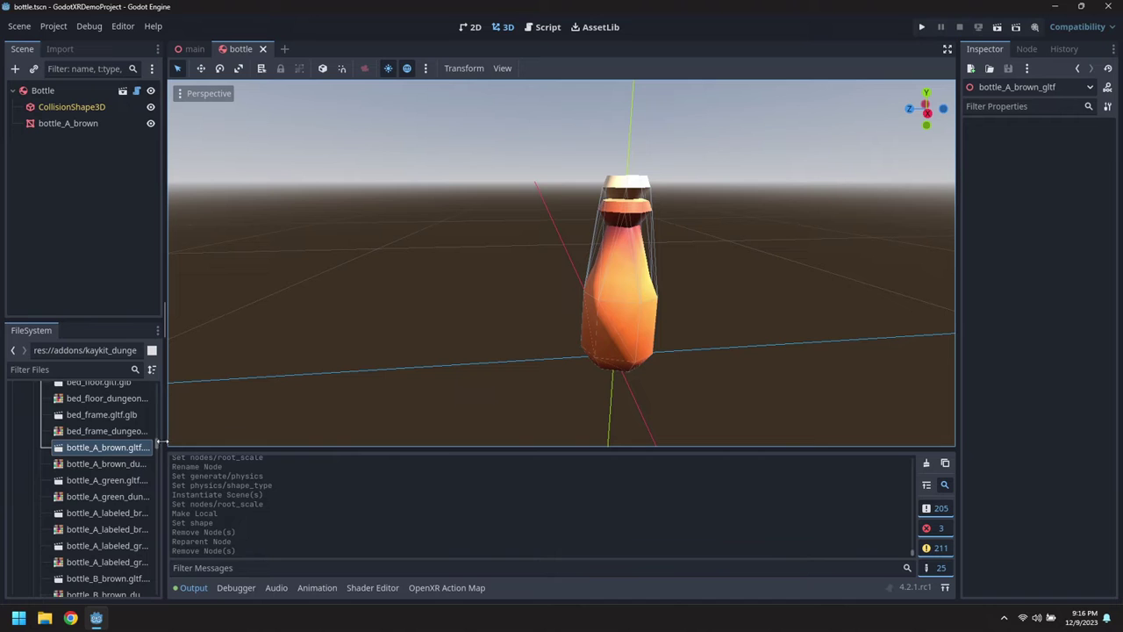
- Instantiate highlight_ring.tscn from the godot-xr-tools objects/highlight folder as a child of the Bottle root node
{"action": "left_click_drag", "start_coordinate": [156, 446], "coordinate": [156, 387]}
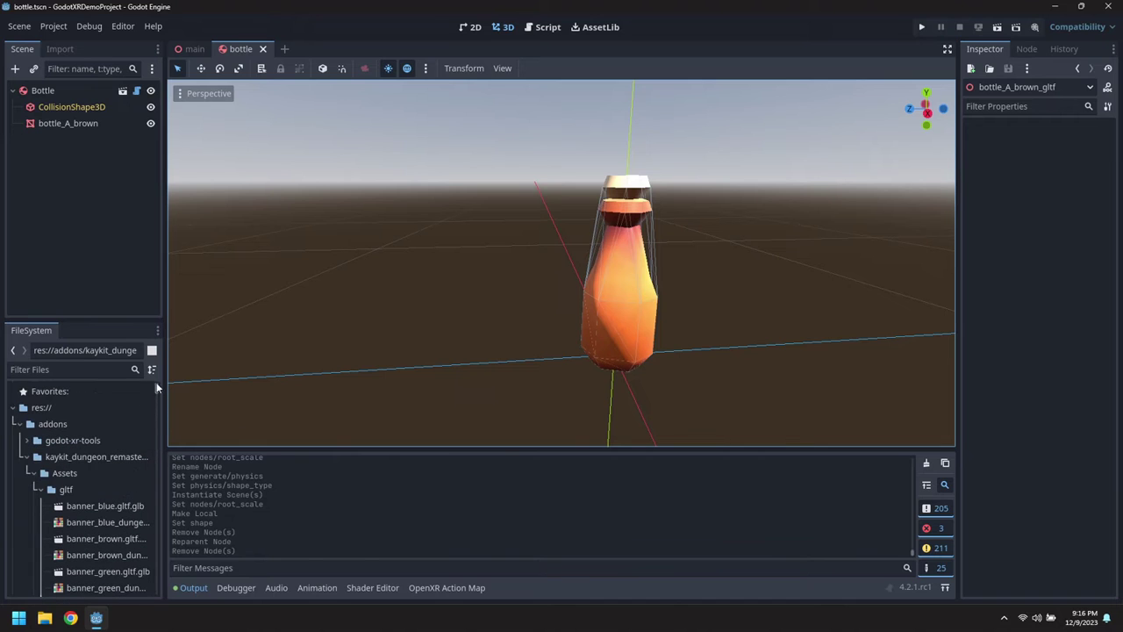
{"action": "left_click", "coordinate": [28, 457]}
{"action": "left_click", "coordinate": [27, 441]}
{"action": "scroll", "coordinate": [113, 494], "scroll_direction": "down", "scroll_amount": 3}
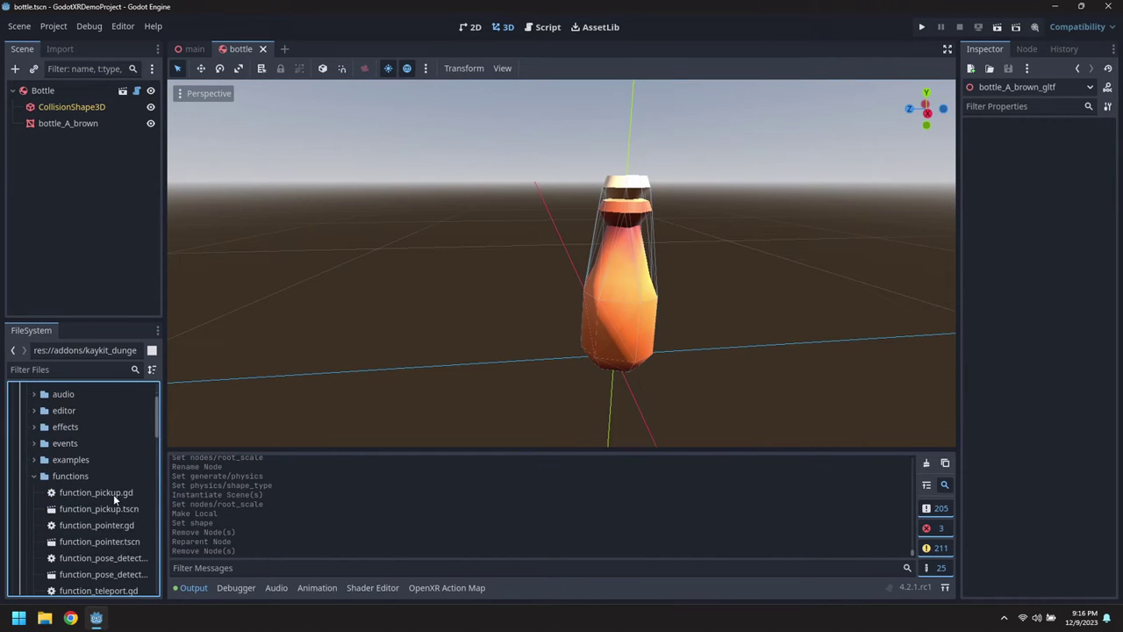
{"action": "scroll", "coordinate": [106, 499], "scroll_direction": "down", "scroll_amount": 4}
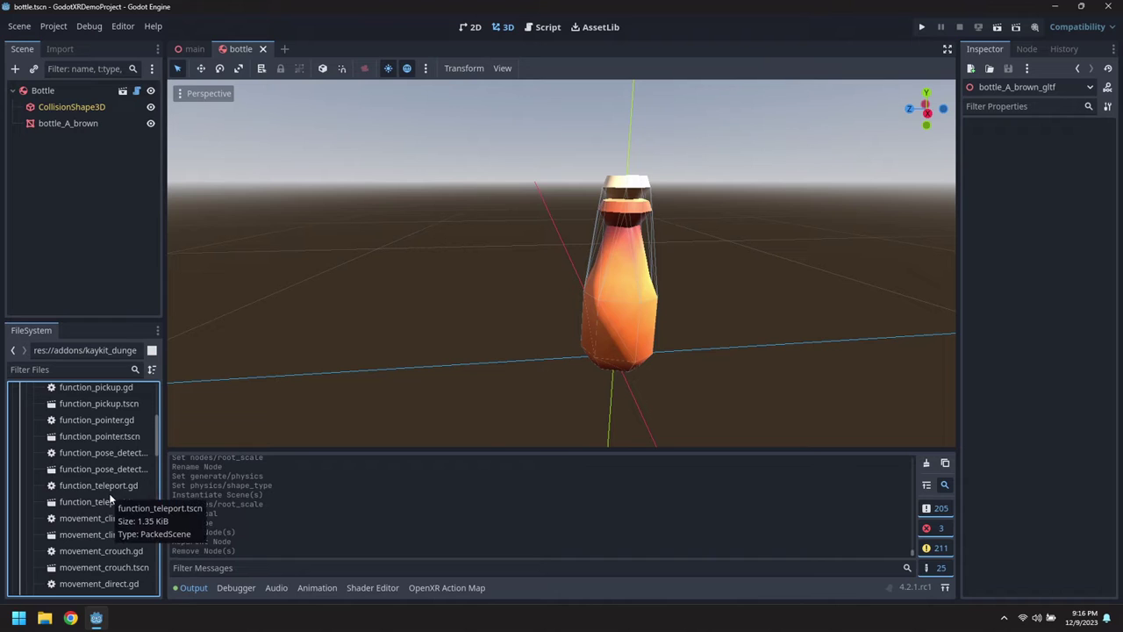
{"action": "scroll", "coordinate": [107, 498], "scroll_direction": "up", "scroll_amount": 5}
{"action": "left_click", "coordinate": [38, 503]}
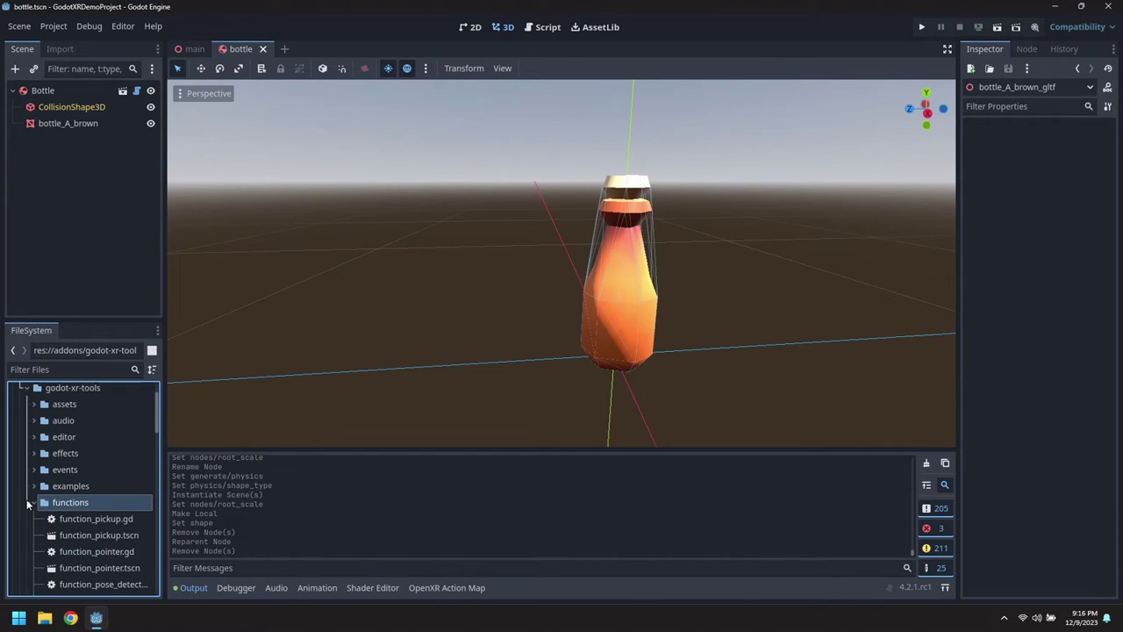
{"action": "left_click", "coordinate": [34, 502]}
{"action": "scroll", "coordinate": [39, 536], "scroll_direction": "down", "scroll_amount": 4}
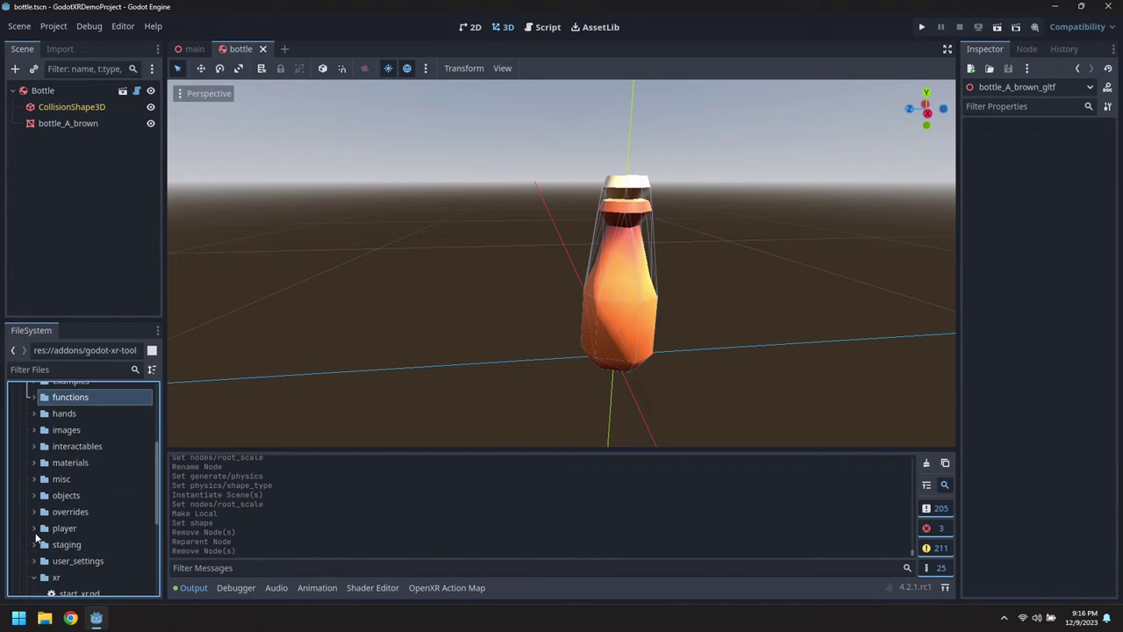
{"action": "left_click", "coordinate": [33, 495]}
{"action": "scroll", "coordinate": [57, 511], "scroll_direction": "down", "scroll_amount": 2}
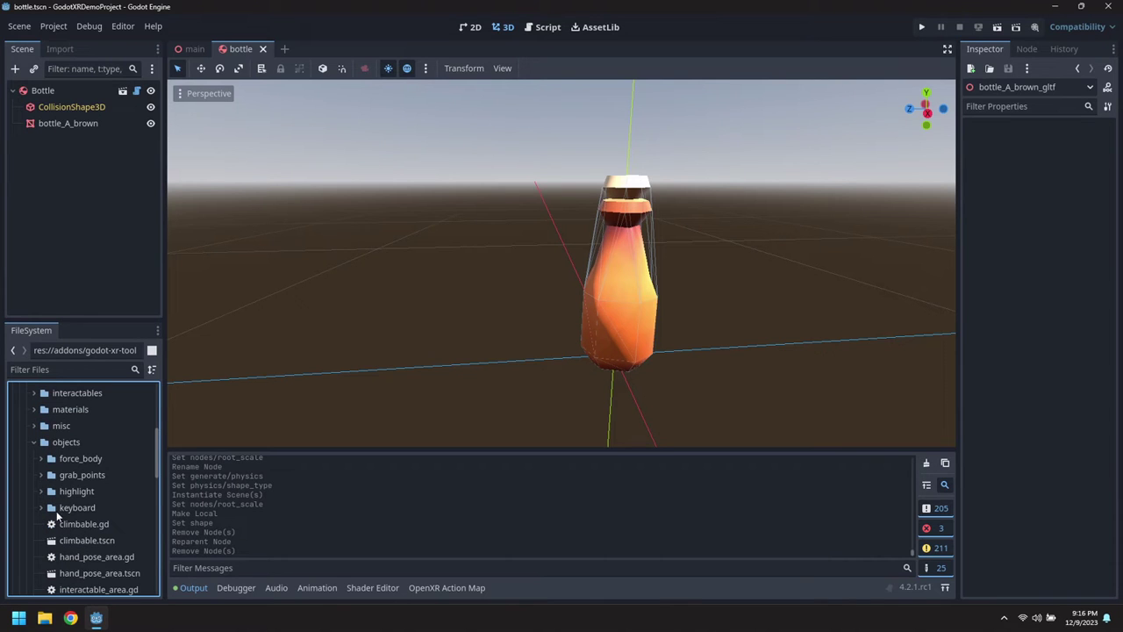
{"action": "left_click", "coordinate": [41, 493]}
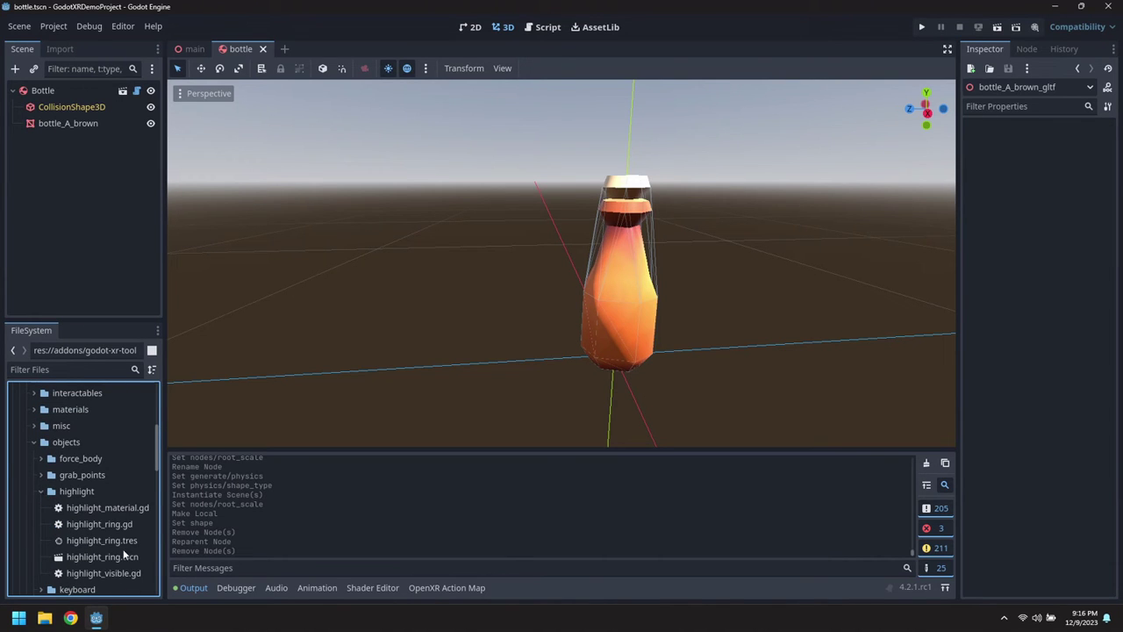
{"action": "left_click_drag", "start_coordinate": [103, 558], "coordinate": [46, 93]}
- Raise the HighlightRing along the vertical axis to about the middle of the bottle and save the scene
{"action": "middle_click_drag", "start_coordinate": [485, 311], "coordinate": [712, 340]}
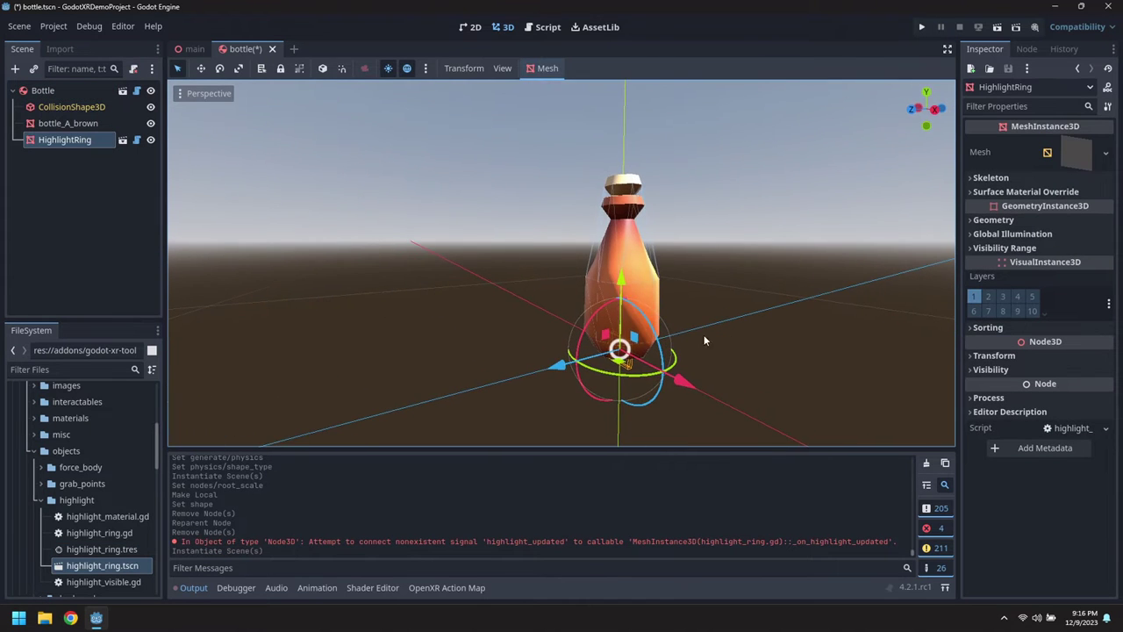
{"action": "left_click_drag", "start_coordinate": [624, 288], "coordinate": [625, 237]}
{"action": "middle_click_drag", "start_coordinate": [625, 236], "coordinate": [654, 275]}
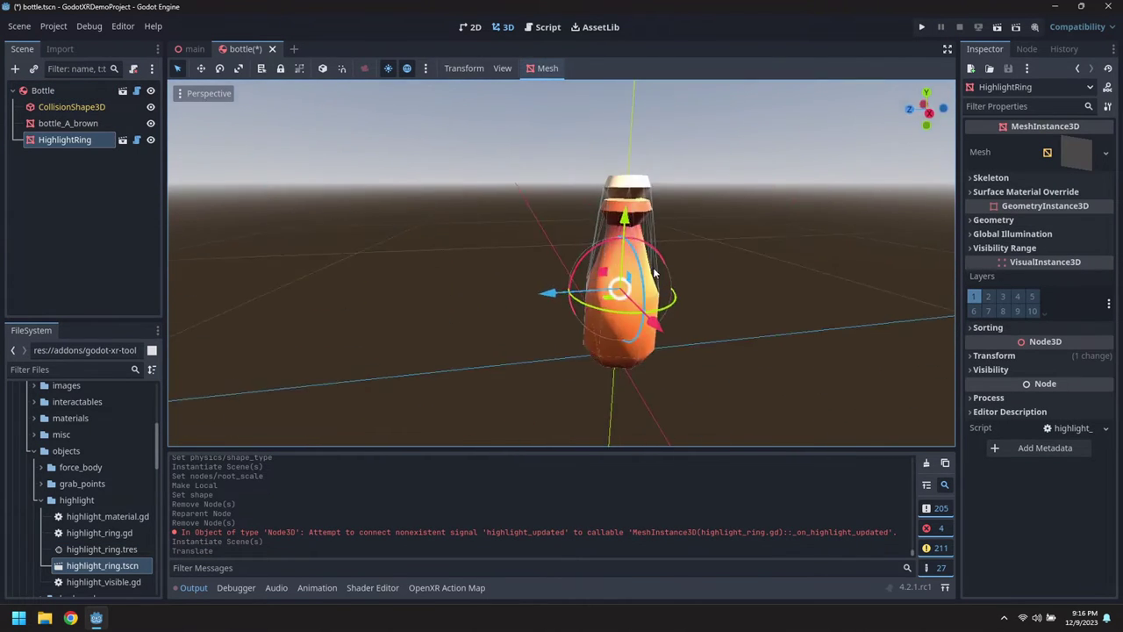
{"action": "left_click", "coordinate": [18, 27]}
{"action": "left_click", "coordinate": [35, 133]}
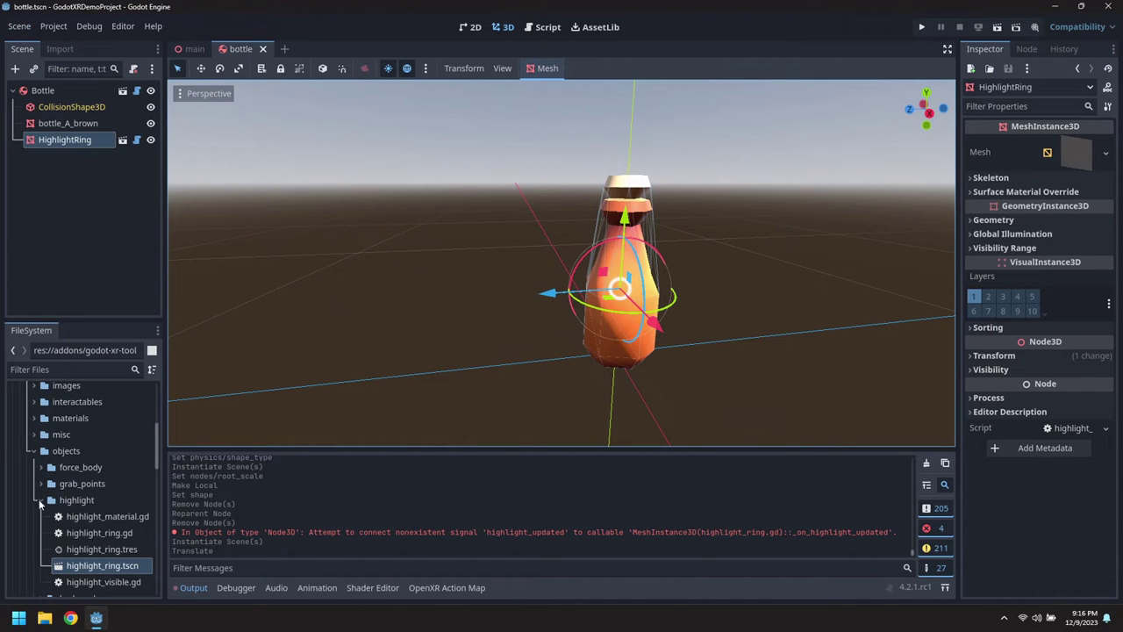
- Instantiate grab_point_hand_left.tscn and grab_point_hand_right.tscn from the grab_points folder under Bottle and make GrabPointHandLeft visible
{"action": "left_click", "coordinate": [39, 499]}
{"action": "left_click", "coordinate": [39, 484]}
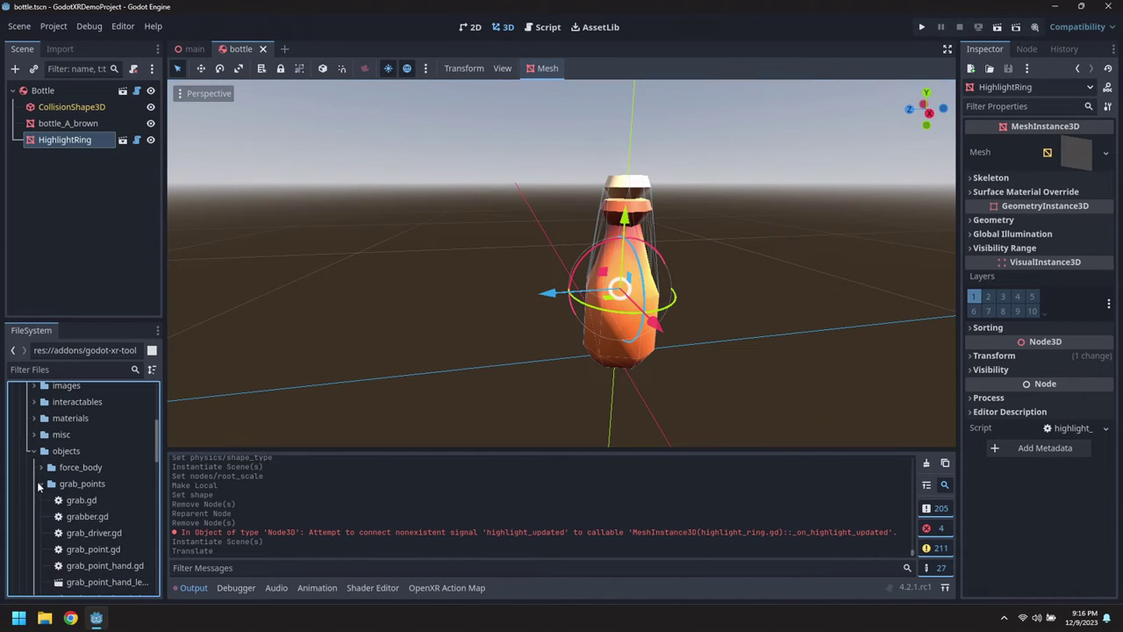
{"action": "scroll", "coordinate": [145, 540], "scroll_direction": "down", "scroll_amount": 3}
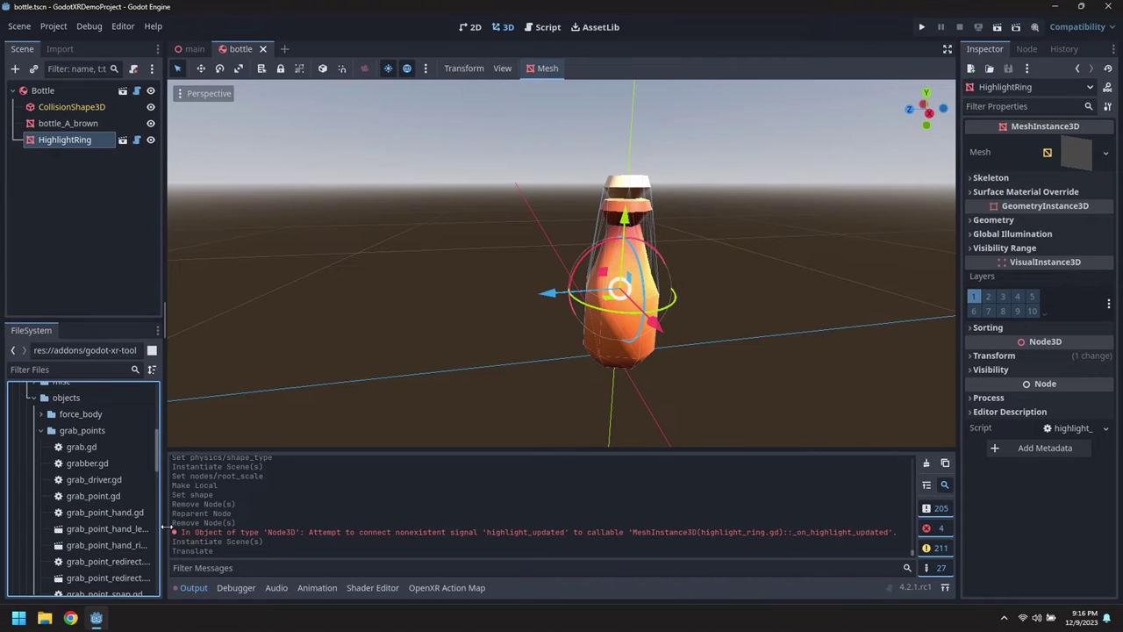
{"action": "left_click_drag", "start_coordinate": [164, 527], "coordinate": [200, 522]}
{"action": "left_click", "coordinate": [114, 529]}
{"action": "left_click", "coordinate": [119, 545], "text": "shift"}
{"action": "left_click_drag", "start_coordinate": [118, 545], "coordinate": [52, 95]}
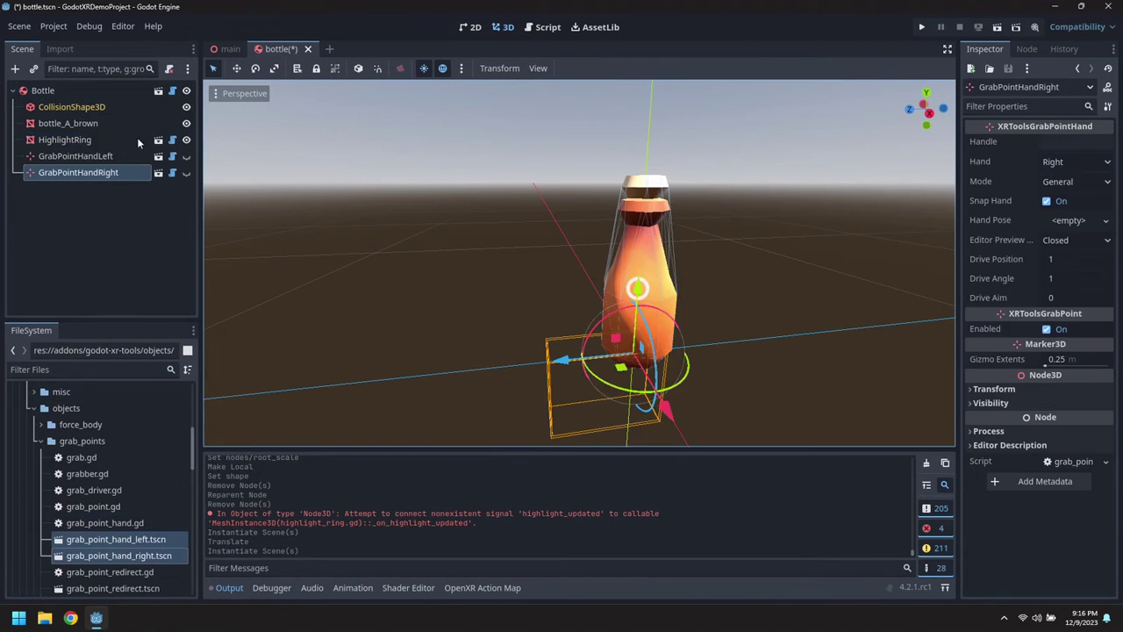
{"action": "left_click", "coordinate": [186, 156]}
{"action": "middle_click_drag", "start_coordinate": [446, 291], "coordinate": [495, 347]}
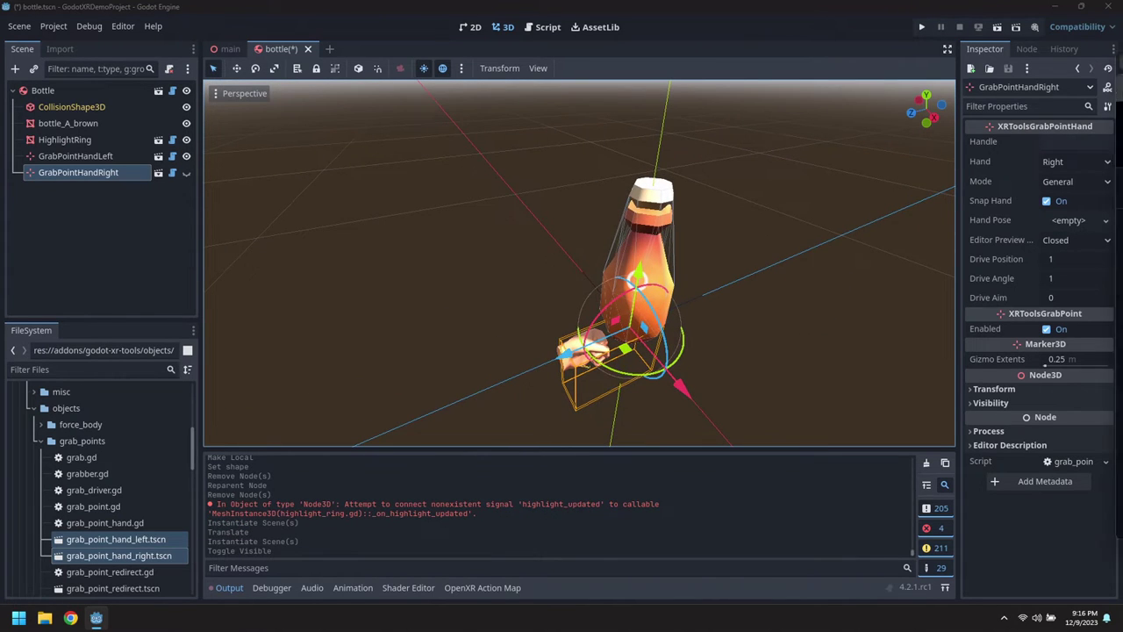
- Switch to the browser, review the standard hand poses in the Godot XR Tools documentation, and return to the Godot editor
{"action": "key", "text": "alt+Tab"}
{"action": "left_click_drag", "start_coordinate": [749, 83], "coordinate": [642, 85]}
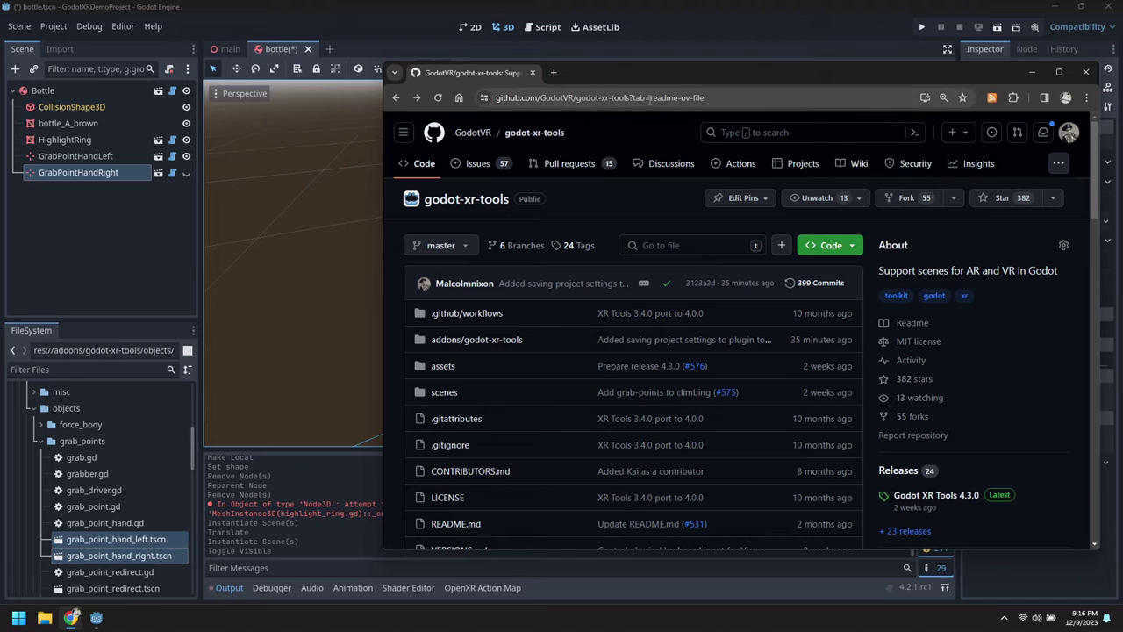
{"action": "scroll", "coordinate": [602, 217], "scroll_direction": "down", "scroll_amount": 10}
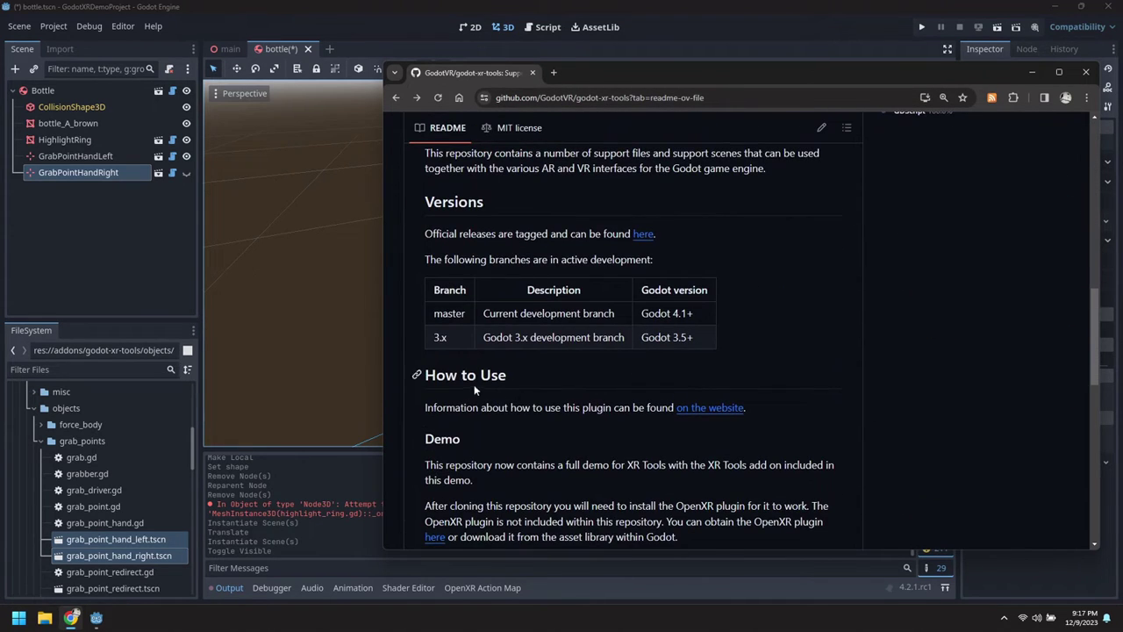
{"action": "left_click", "coordinate": [732, 411]}
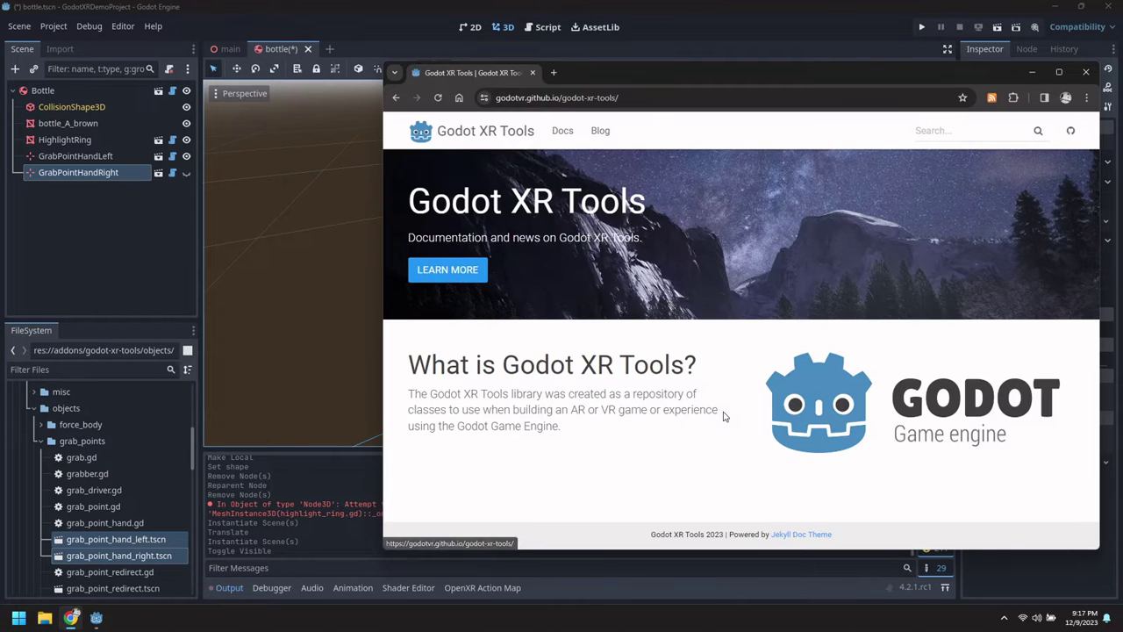
{"action": "left_click", "coordinate": [564, 132]}
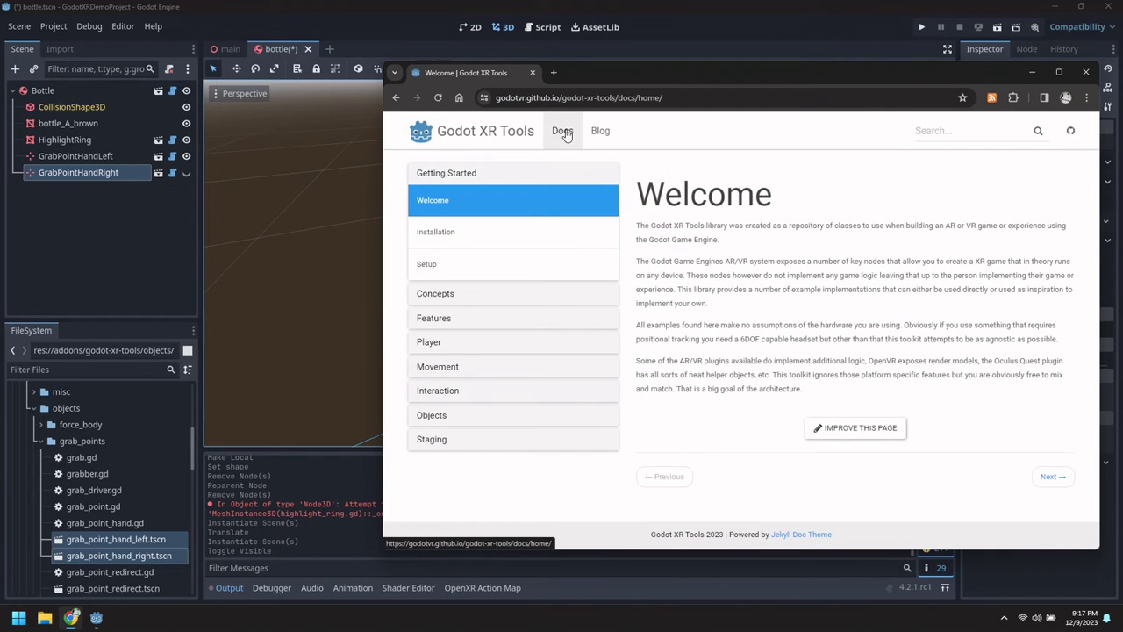
{"action": "left_click", "coordinate": [430, 343]}
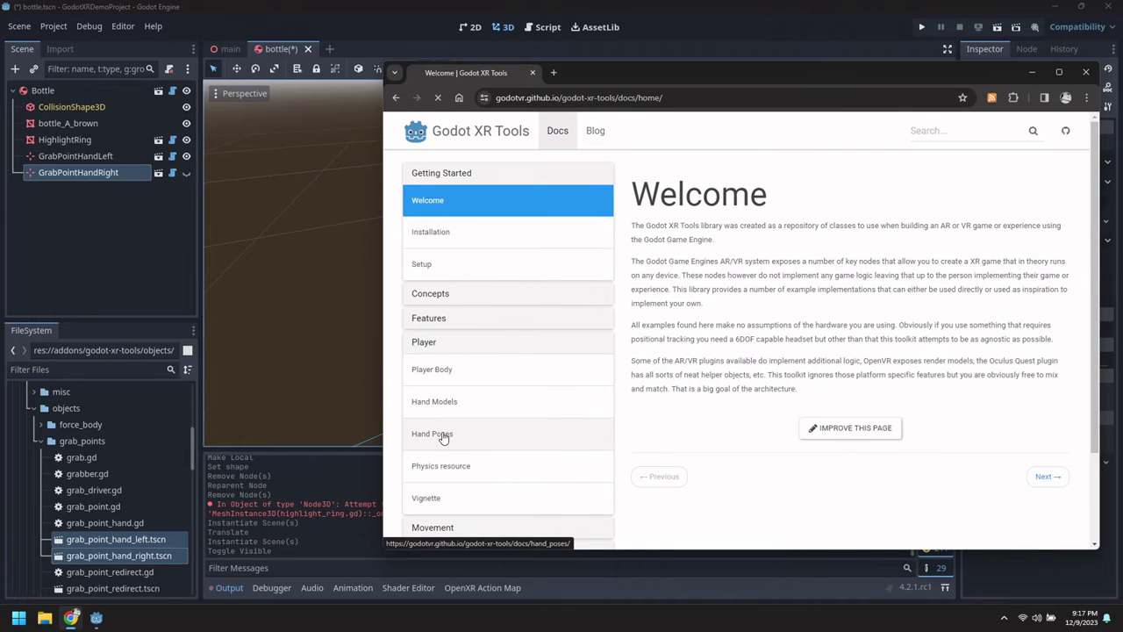
{"action": "left_click", "coordinate": [443, 435]}
{"action": "scroll", "coordinate": [887, 407], "scroll_direction": "down", "scroll_amount": 5}
{"action": "scroll", "coordinate": [887, 406], "scroll_direction": "down", "scroll_amount": 15}
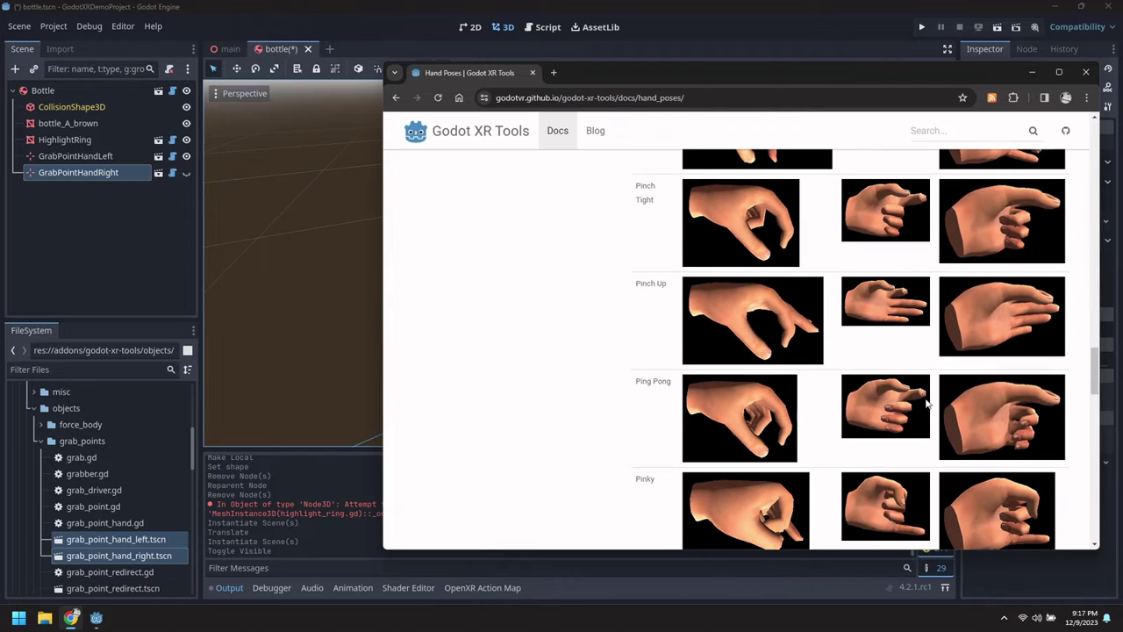
{"action": "left_click_drag", "start_coordinate": [1096, 373], "coordinate": [1069, 123]}
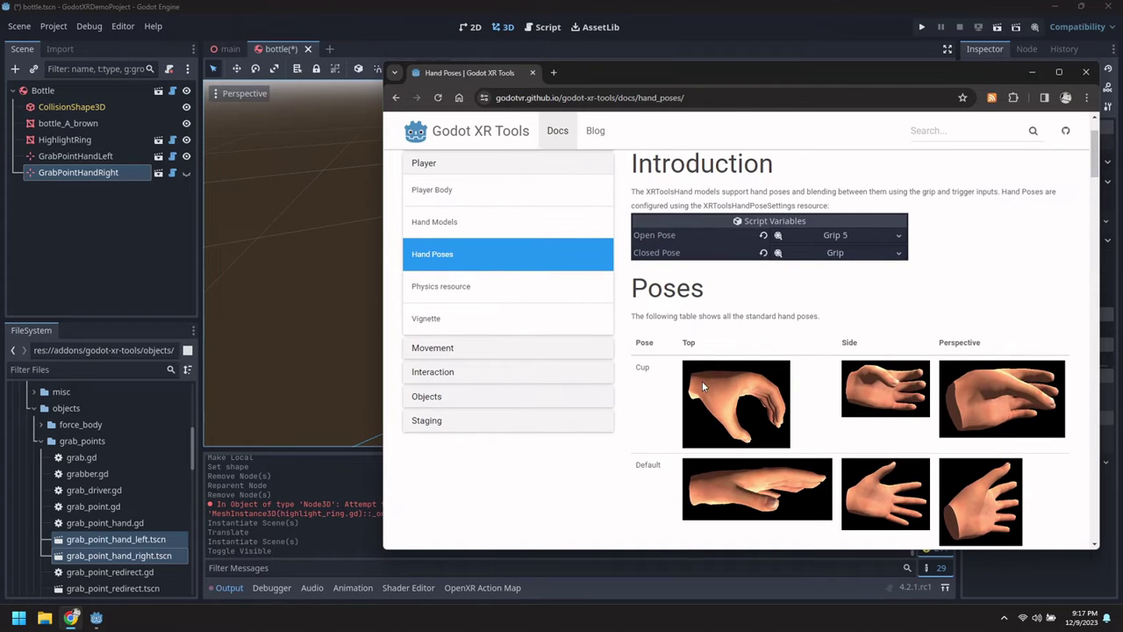
{"action": "left_click_drag", "start_coordinate": [582, 72], "coordinate": [1122, 83]}
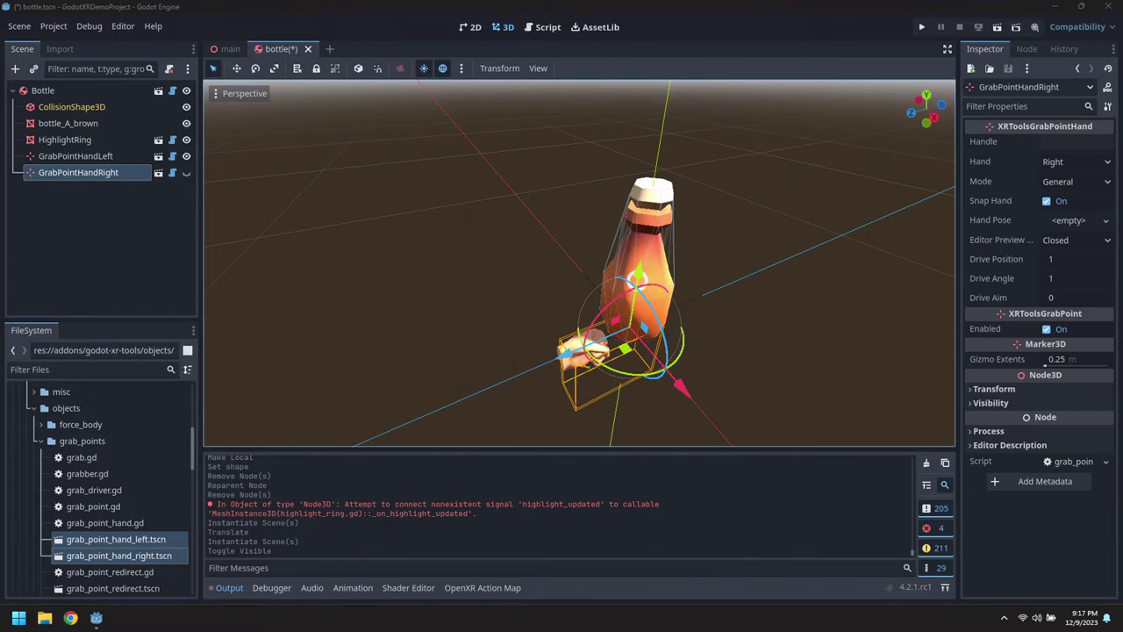
- Assign a new XRToolsHandPoseSettings resource as the hand pose of GrabPointHandLeft
{"action": "left_click", "coordinate": [88, 156]}
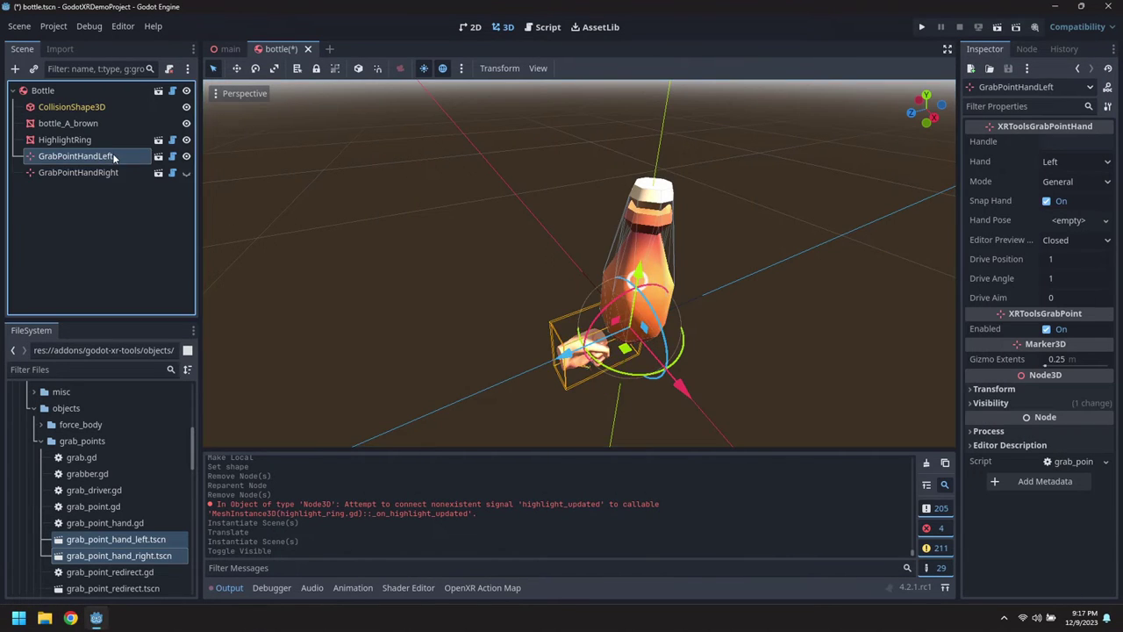
{"action": "left_click", "coordinate": [1073, 222]}
{"action": "left_click", "coordinate": [1049, 242]}
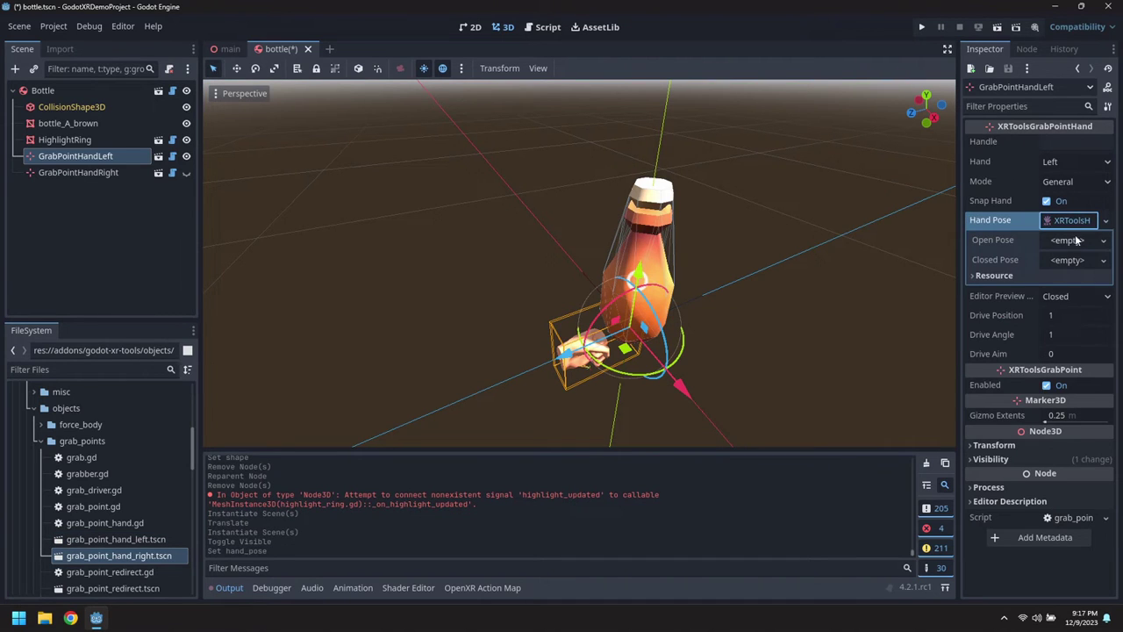
- Assign Cup.res from the left hand animations as open and closed pose of GrabPointHandLeft and set its editor preview to Open
{"action": "scroll", "coordinate": [83, 452], "scroll_direction": "up", "scroll_amount": 5}
{"action": "scroll", "coordinate": [73, 457], "scroll_direction": "down", "scroll_amount": 1}
{"action": "left_click", "coordinate": [33, 459]}
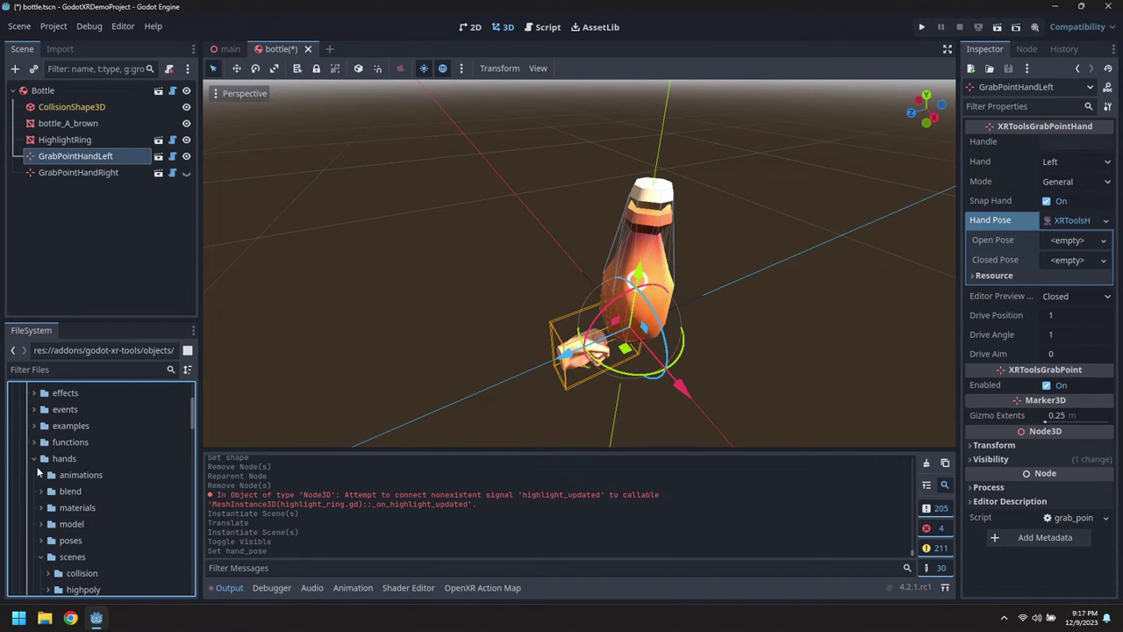
{"action": "left_click", "coordinate": [40, 474]}
{"action": "left_click", "coordinate": [48, 491]}
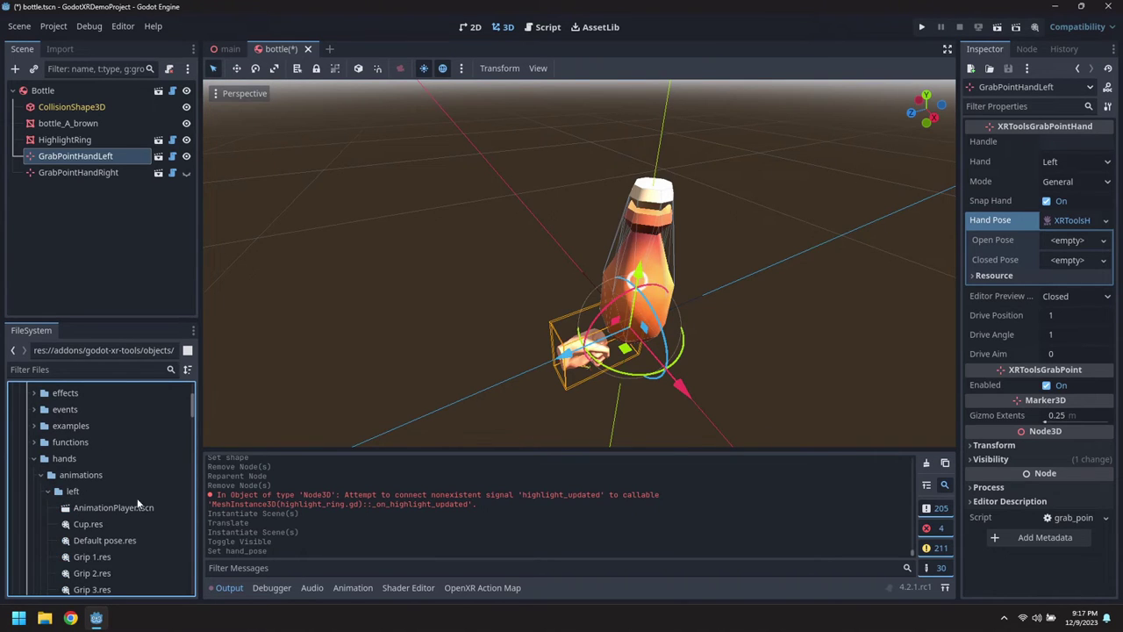
{"action": "left_click_drag", "start_coordinate": [86, 523], "coordinate": [1053, 250]}
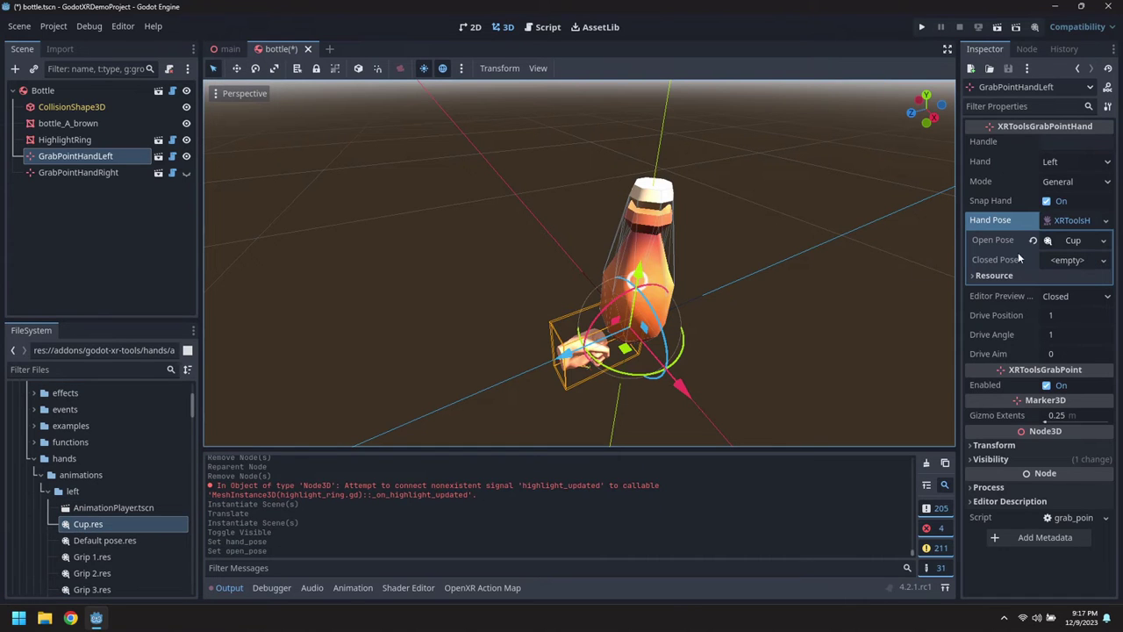
{"action": "left_click_drag", "start_coordinate": [90, 525], "coordinate": [1062, 261]}
{"action": "left_click", "coordinate": [1076, 295]}
{"action": "left_click", "coordinate": [1068, 332]}
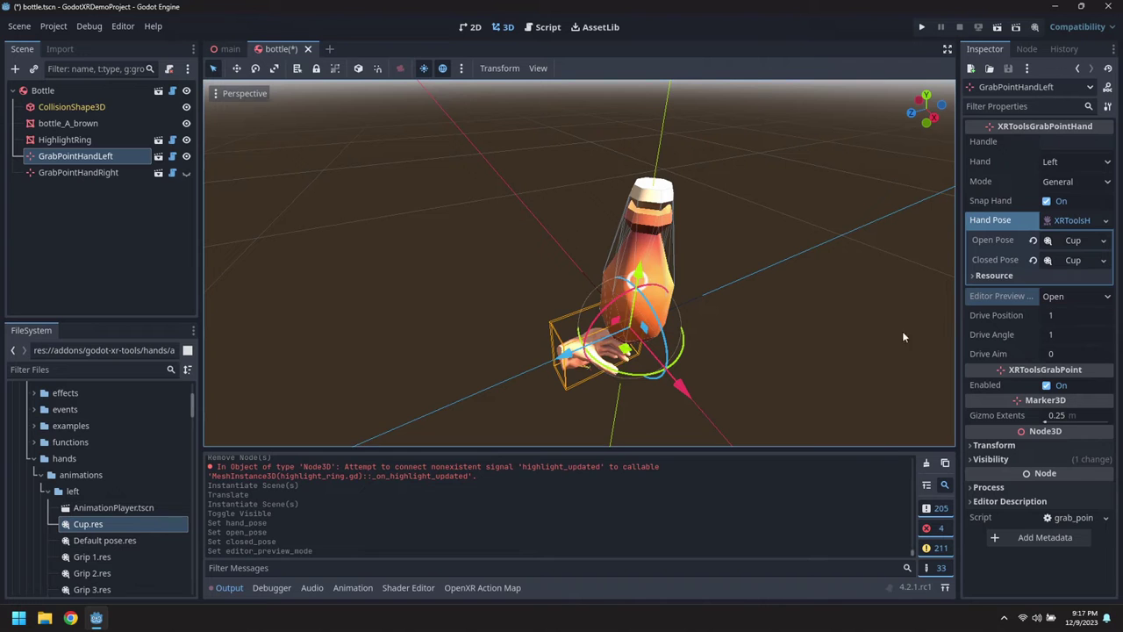
- Move GrabPointHandLeft up and across in the YZ plane so the left hand sits at the bottle's neck
{"action": "left_click_drag", "start_coordinate": [698, 376], "coordinate": [712, 351]}
{"action": "key", "text": "ctrl+z"}
{"action": "middle_click_drag", "start_coordinate": [712, 351], "coordinate": [871, 126]}
{"action": "left_click", "coordinate": [926, 108]}
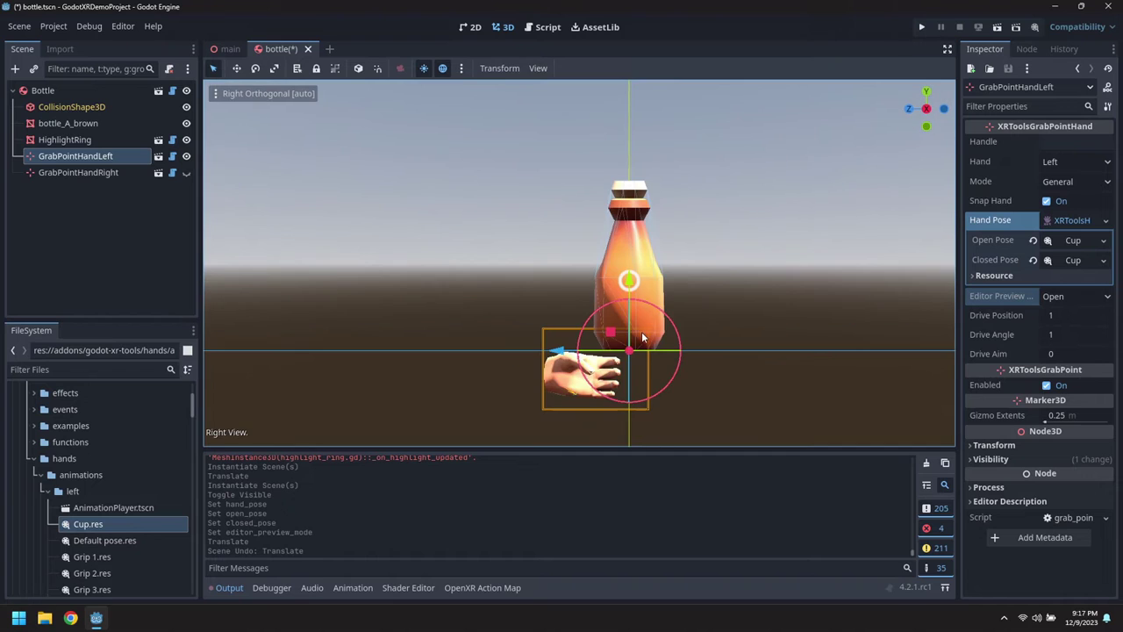
{"action": "left_click_drag", "start_coordinate": [616, 332], "coordinate": [646, 192]}
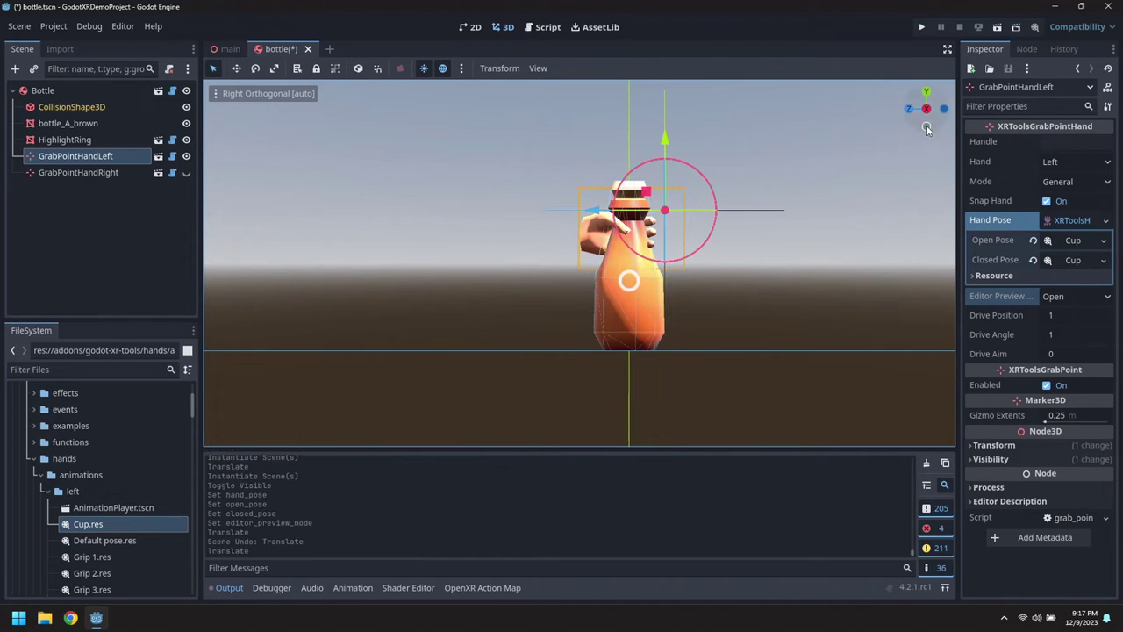
- Fine-tune the position of GrabPointHandLeft from the rear and other angles so the palm and fingers wrap around the bottle's neck
{"action": "middle_click_drag", "start_coordinate": [785, 268], "coordinate": [654, 273]}
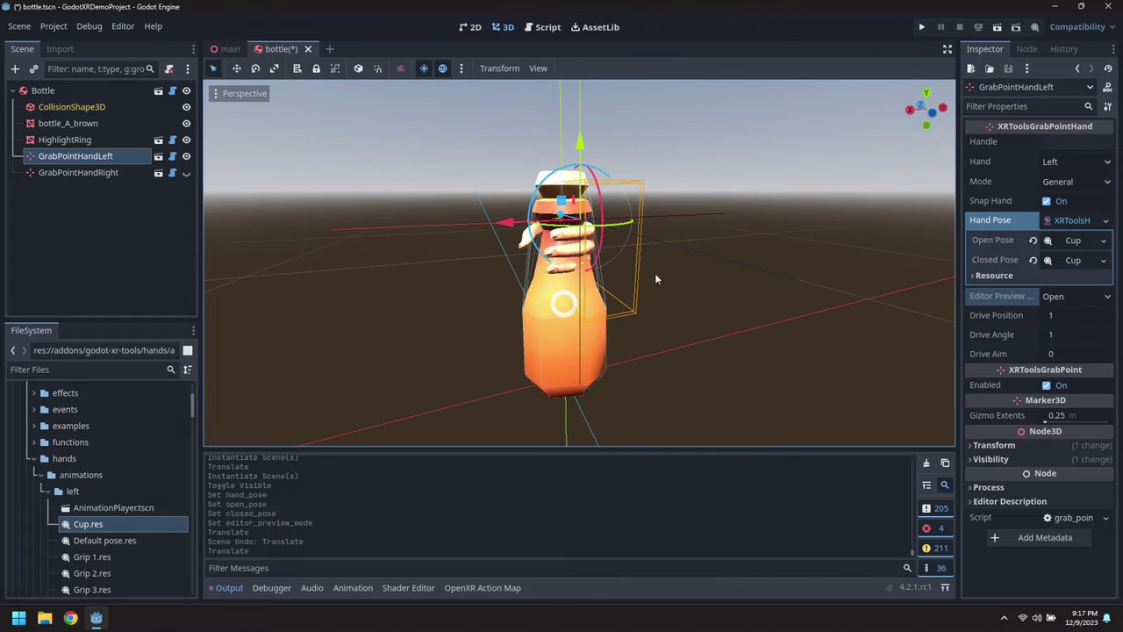
{"action": "left_click", "coordinate": [934, 115]}
{"action": "scroll", "coordinate": [622, 311], "scroll_direction": "up", "scroll_amount": 3}
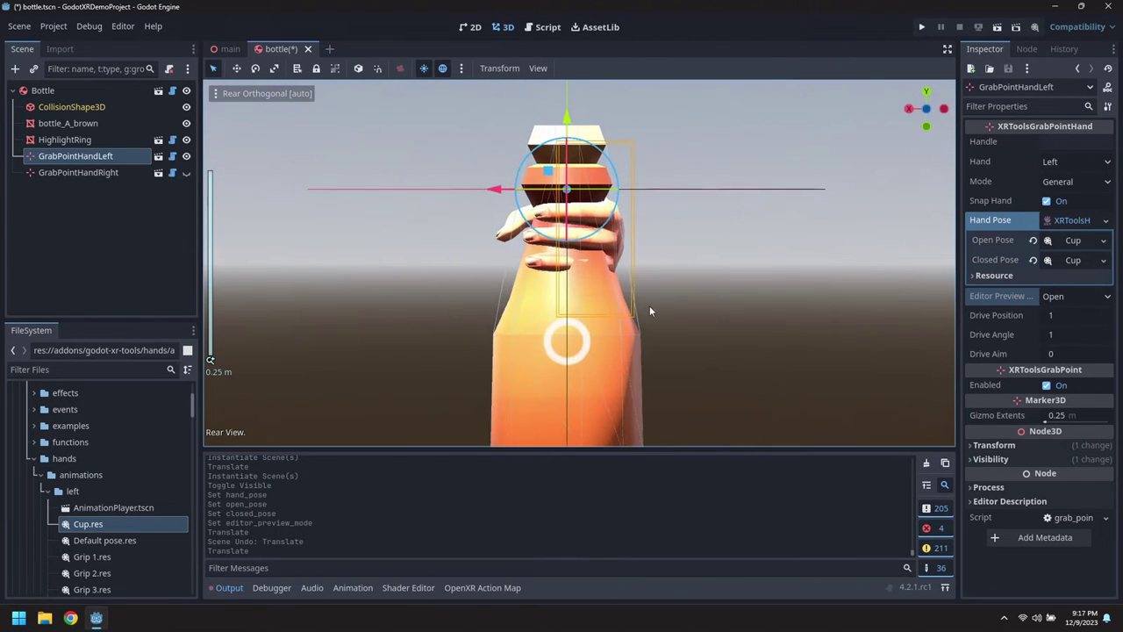
{"action": "left_click_drag", "start_coordinate": [559, 185], "coordinate": [579, 171]}
{"action": "middle_click_drag", "start_coordinate": [709, 230], "coordinate": [913, 304]}
{"action": "left_click_drag", "start_coordinate": [731, 192], "coordinate": [733, 198]}
{"action": "middle_click_drag", "start_coordinate": [733, 198], "coordinate": [766, 201]}
{"action": "left_click_drag", "start_coordinate": [751, 195], "coordinate": [753, 208]}
{"action": "middle_click_drag", "start_coordinate": [753, 208], "coordinate": [645, 306]}
{"action": "left_click_drag", "start_coordinate": [630, 311], "coordinate": [657, 309]}
{"action": "middle_click_drag", "start_coordinate": [656, 308], "coordinate": [310, 146]}
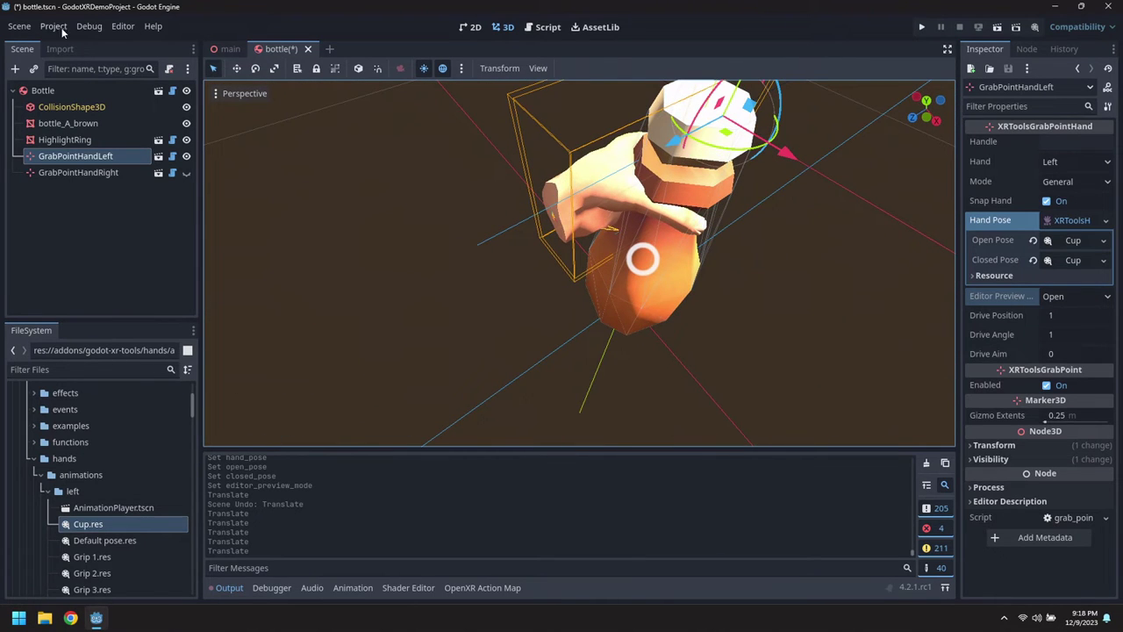
- Make GrabPointHandRight visible and give it a new XRToolsHandPoseSettings resource as its hand pose
{"action": "left_click", "coordinate": [93, 173]}
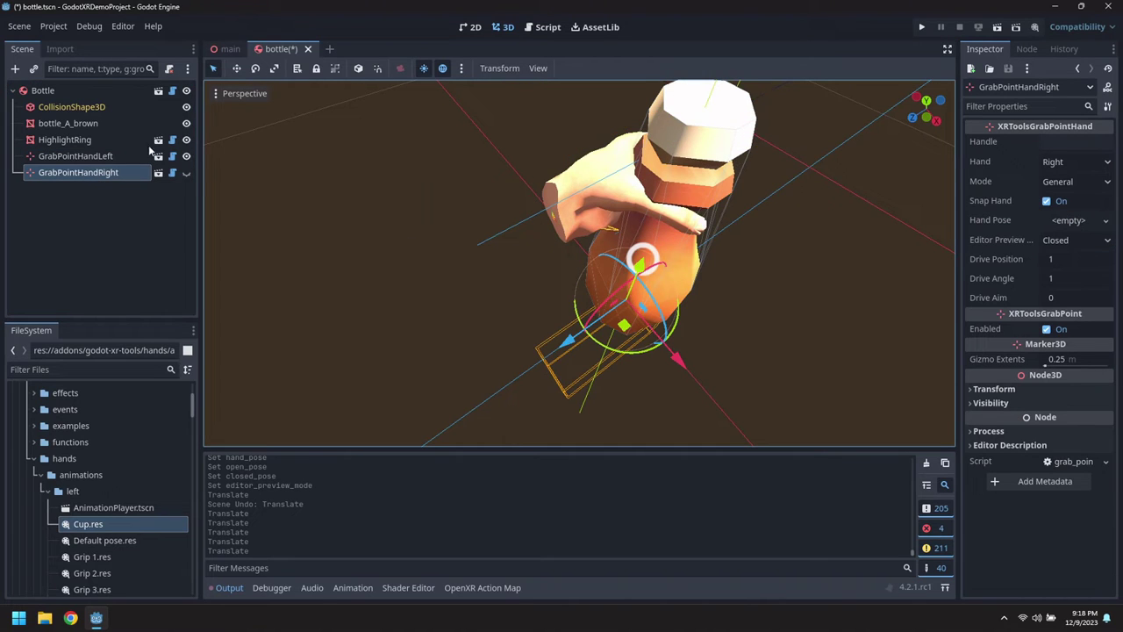
{"action": "left_click", "coordinate": [187, 173]}
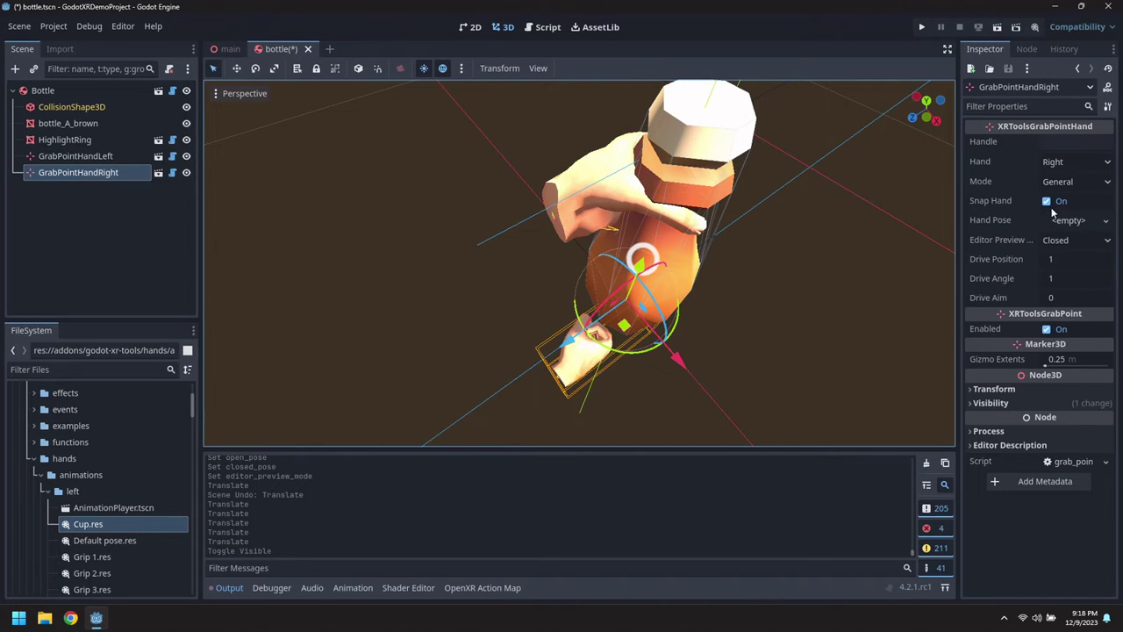
{"action": "left_click", "coordinate": [1082, 219]}
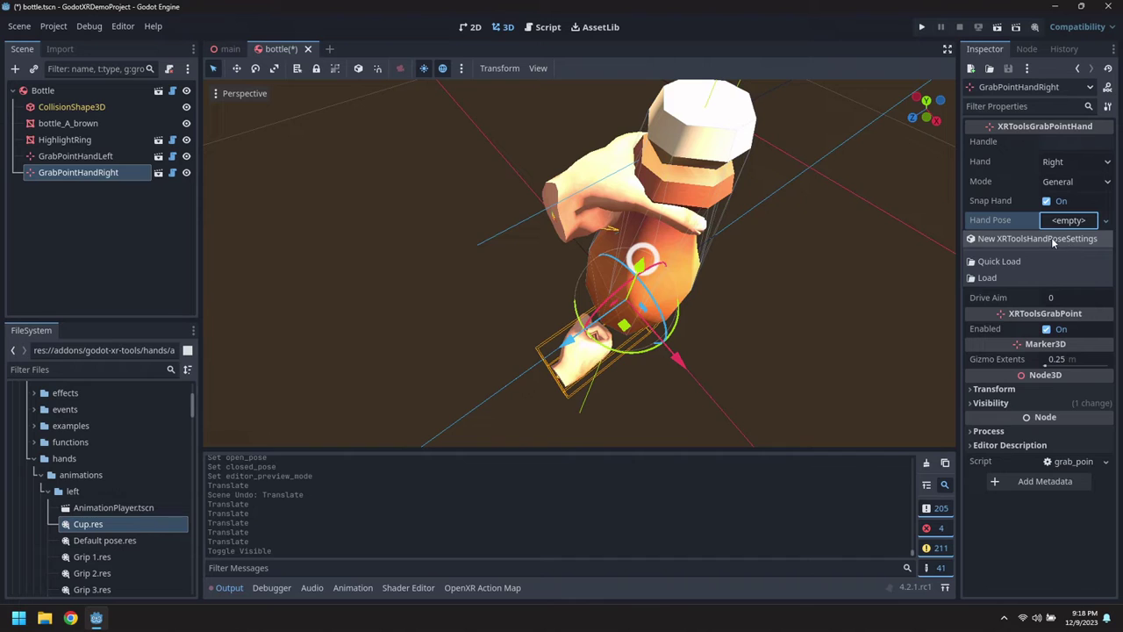
{"action": "left_click", "coordinate": [1081, 239]}
{"action": "left_click", "coordinate": [1072, 224]}
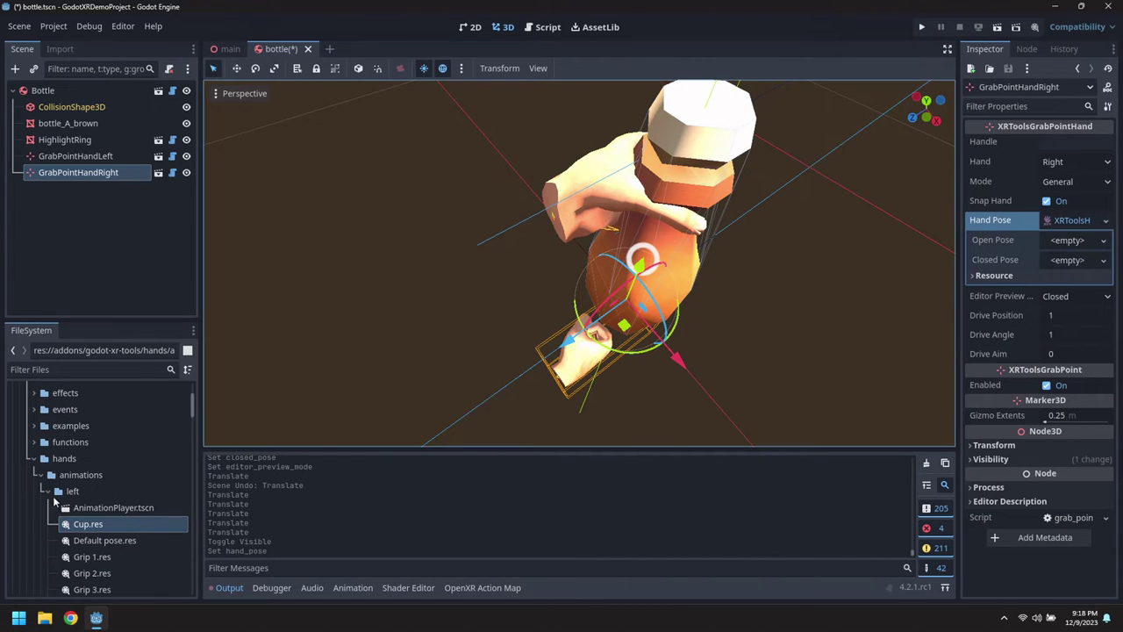
- Assign Cup.res from the right hand animations as both open and closed pose of GrabPointHandRight
{"action": "left_click", "coordinate": [49, 492]}
{"action": "left_click", "coordinate": [49, 508]}
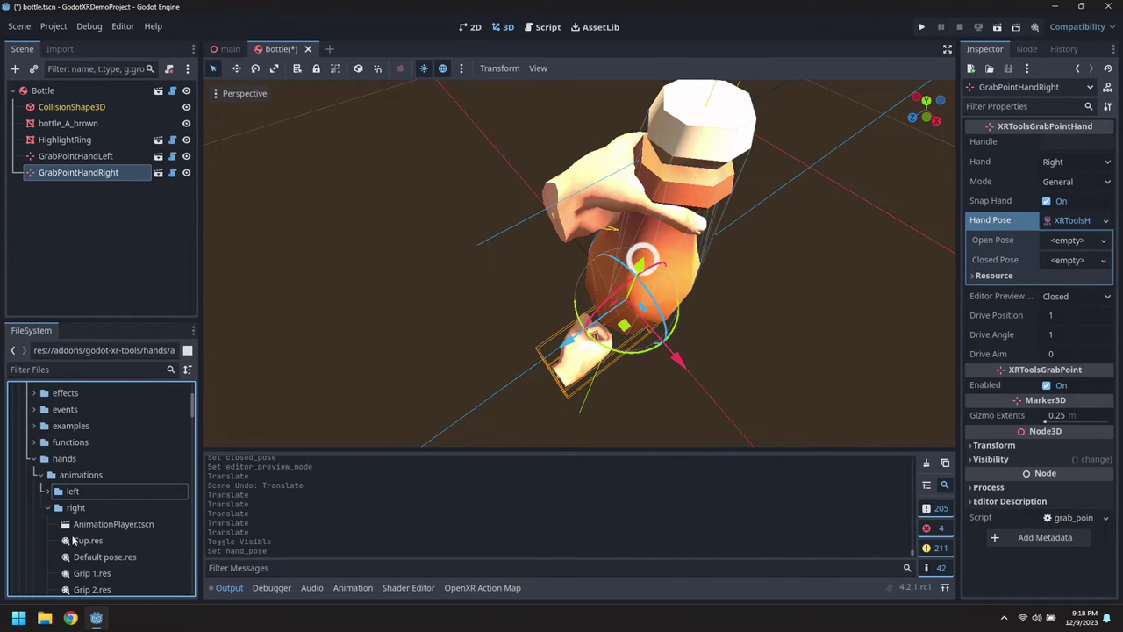
{"action": "left_click_drag", "start_coordinate": [91, 541], "coordinate": [1043, 252]}
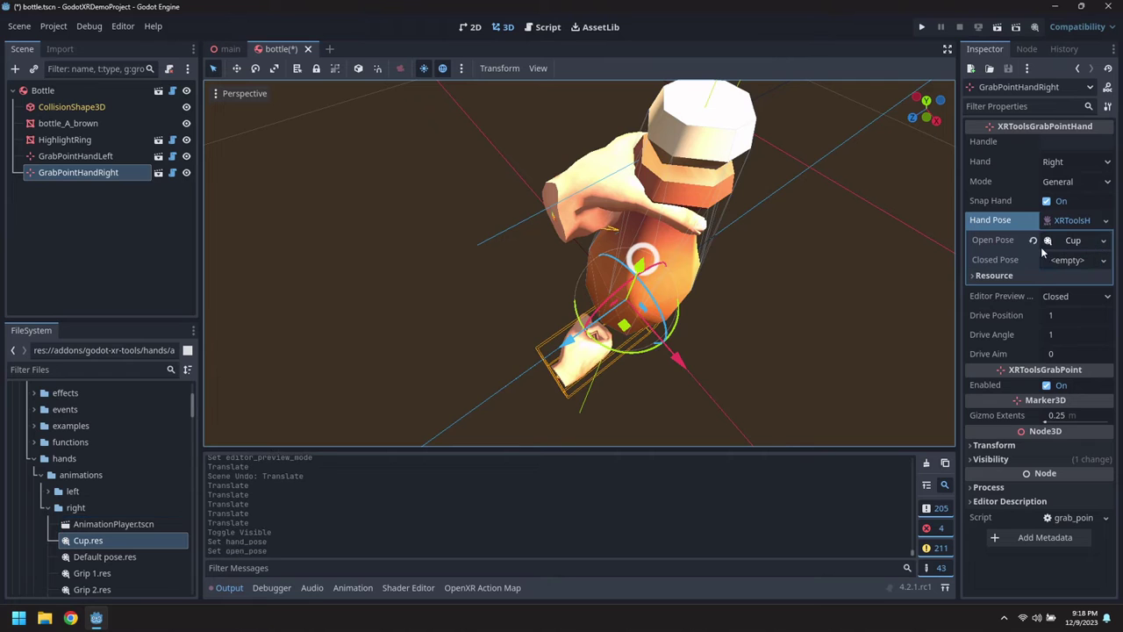
{"action": "left_click_drag", "start_coordinate": [72, 548], "coordinate": [1068, 266]}
- Set the editor preview of GrabPointHandRight to Open and move it in the YZ plane up to the bottle's neck
{"action": "key", "text": "KP_3"}
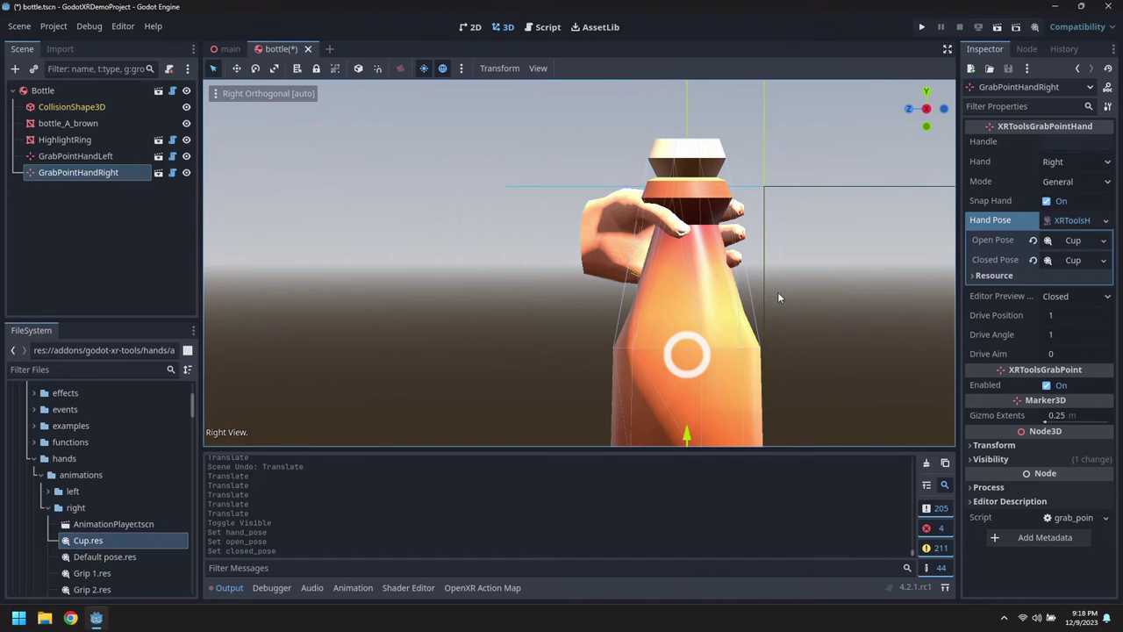
{"action": "scroll", "coordinate": [777, 292], "scroll_direction": "down", "scroll_amount": 3}
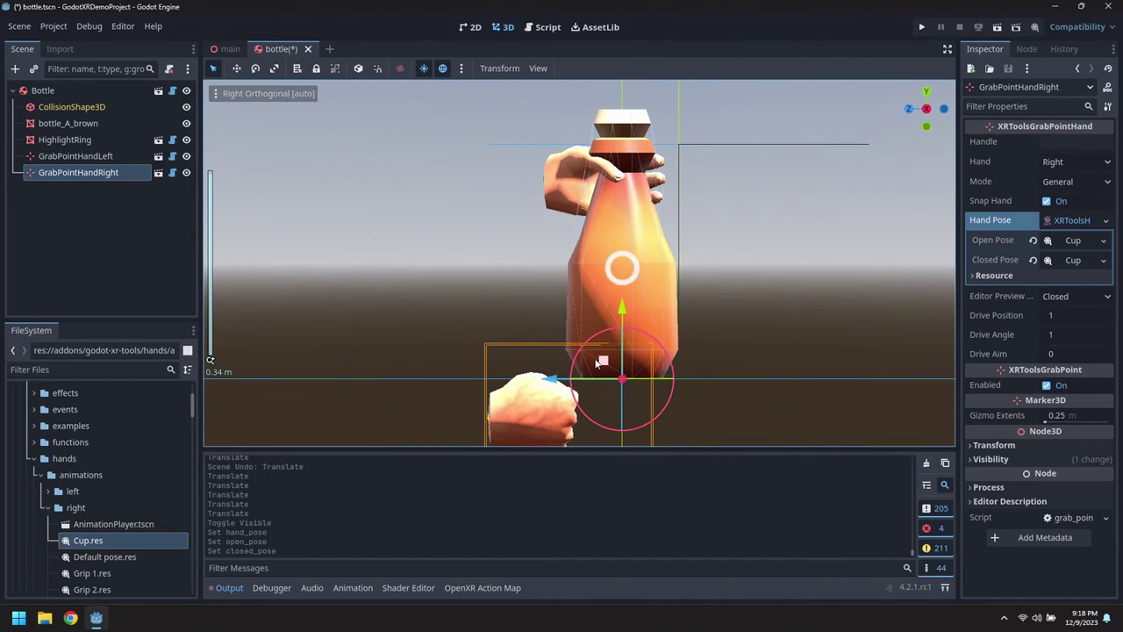
{"action": "left_click_drag", "start_coordinate": [600, 361], "coordinate": [607, 318]}
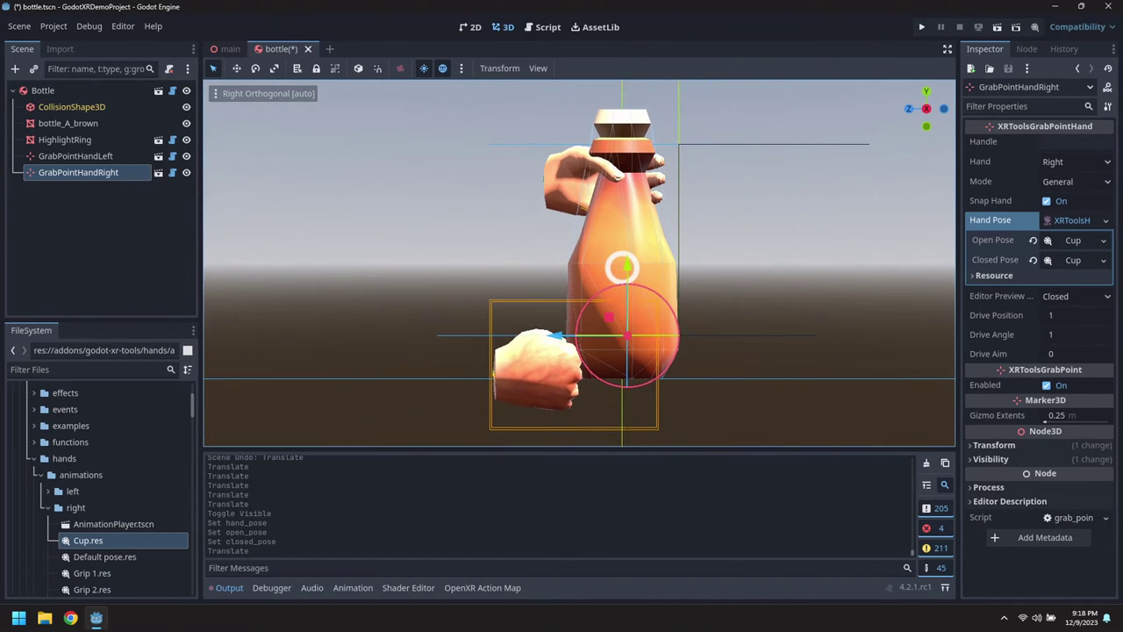
{"action": "left_click", "coordinate": [1056, 298]}
{"action": "left_click", "coordinate": [1062, 315]}
{"action": "left_click_drag", "start_coordinate": [608, 322], "coordinate": [660, 130]}
- Shift GrabPointHandRight sideways along the X axis so the right hand wraps around the bottle's neck
{"action": "left_click", "coordinate": [944, 109]}
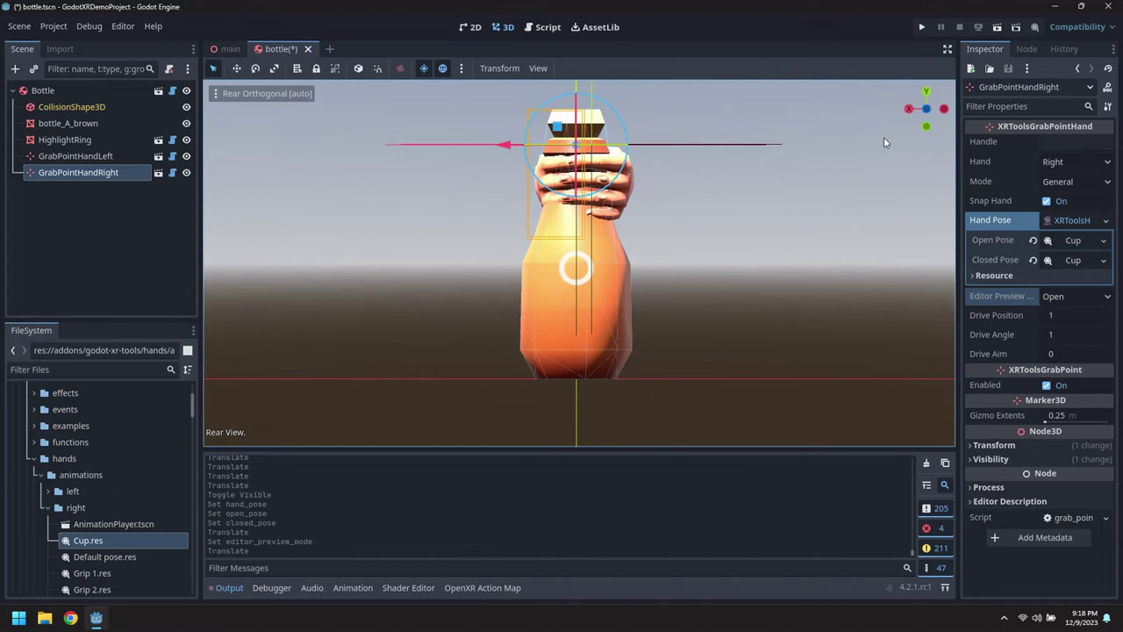
{"action": "scroll", "coordinate": [712, 186], "scroll_direction": "up", "scroll_amount": 8}
{"action": "middle_click_drag", "start_coordinate": [739, 163], "coordinate": [785, 388], "text": "shift"}
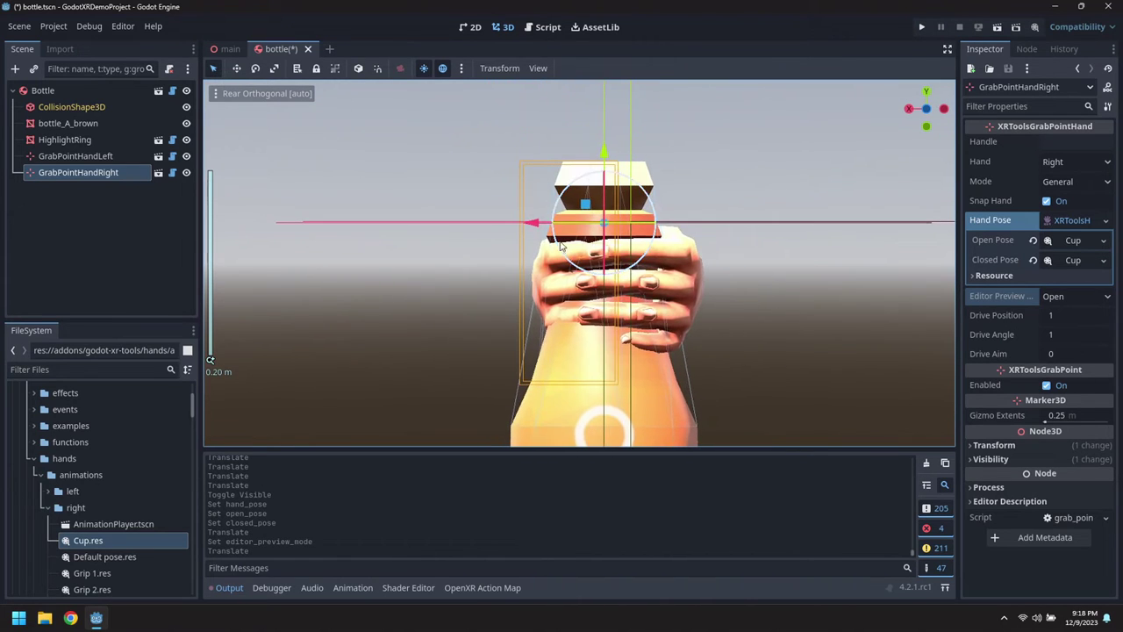
{"action": "left_click_drag", "start_coordinate": [531, 227], "coordinate": [505, 225]}
{"action": "middle_click_drag", "start_coordinate": [794, 284], "coordinate": [312, 100]}
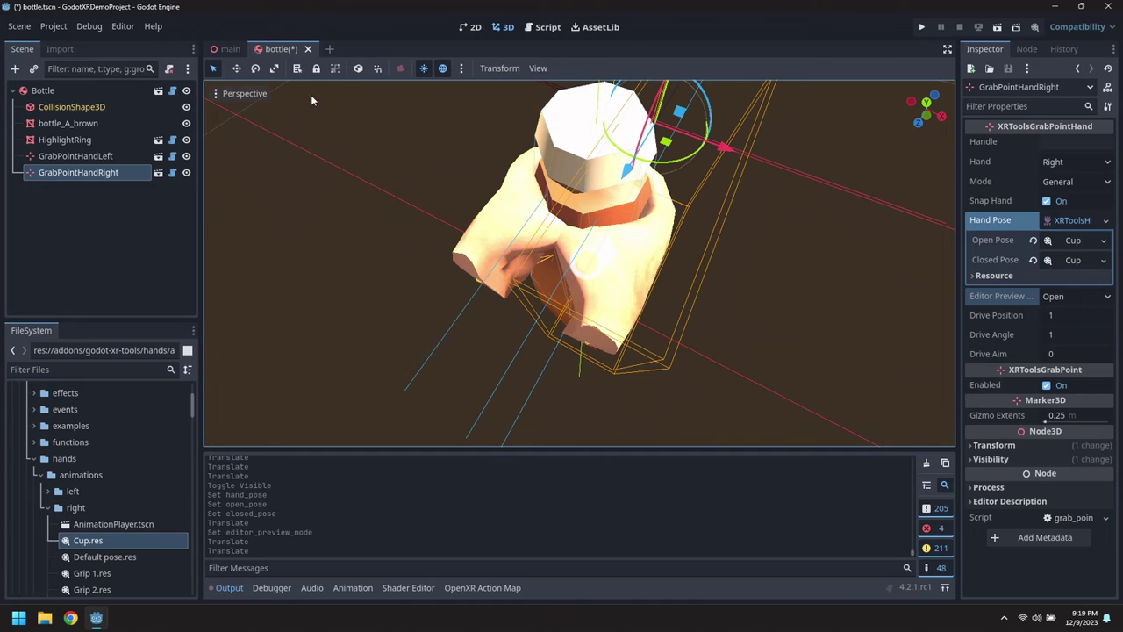
- Check each hand's grip on the bottle separately, leave both grab points hidden and save the bottle scene
{"action": "left_click", "coordinate": [186, 155]}
{"action": "middle_click_drag", "start_coordinate": [263, 176], "coordinate": [479, 185]}
{"action": "scroll", "coordinate": [479, 185], "scroll_direction": "down", "scroll_amount": 4}
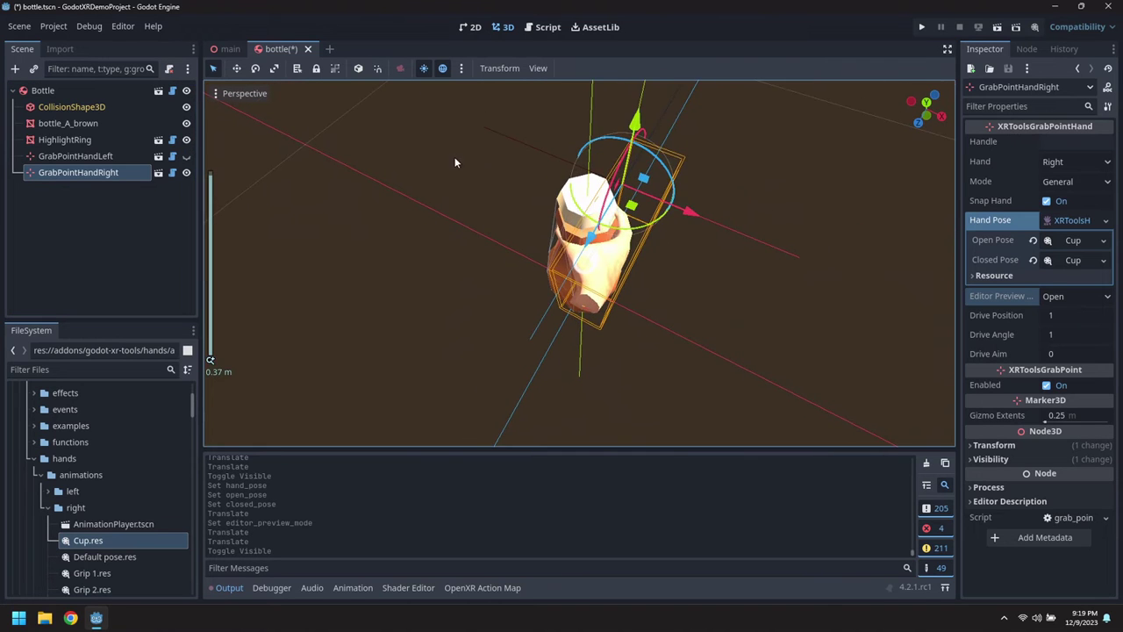
{"action": "middle_click_drag", "start_coordinate": [500, 129], "coordinate": [846, 433]}
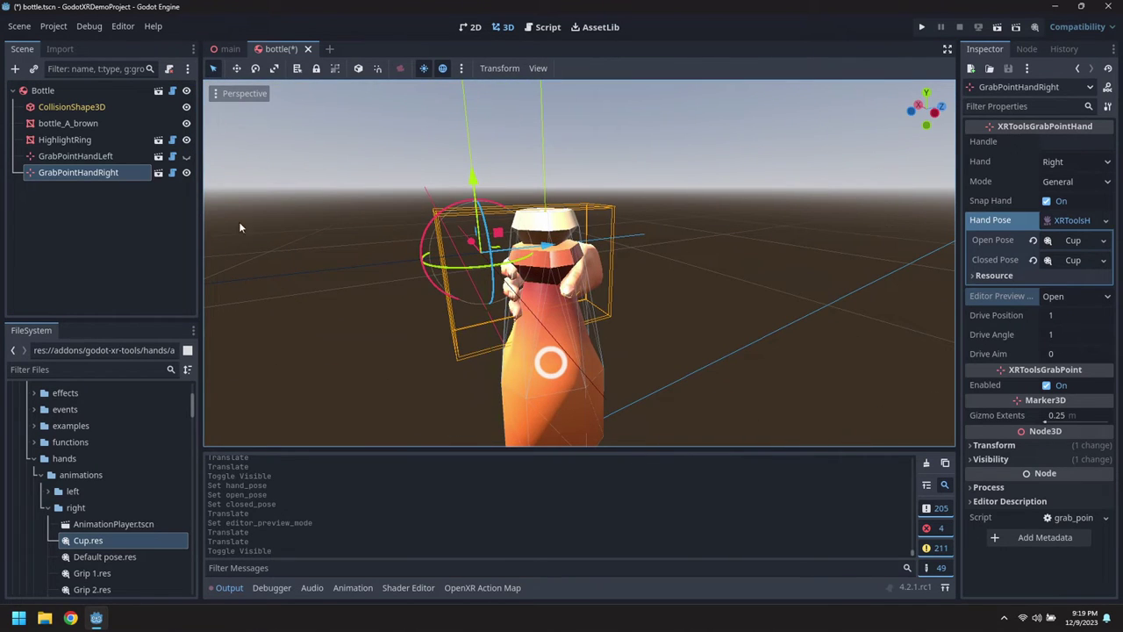
{"action": "left_click", "coordinate": [186, 156]}
{"action": "left_click", "coordinate": [186, 172]}
{"action": "middle_click_drag", "start_coordinate": [389, 260], "coordinate": [755, 316]}
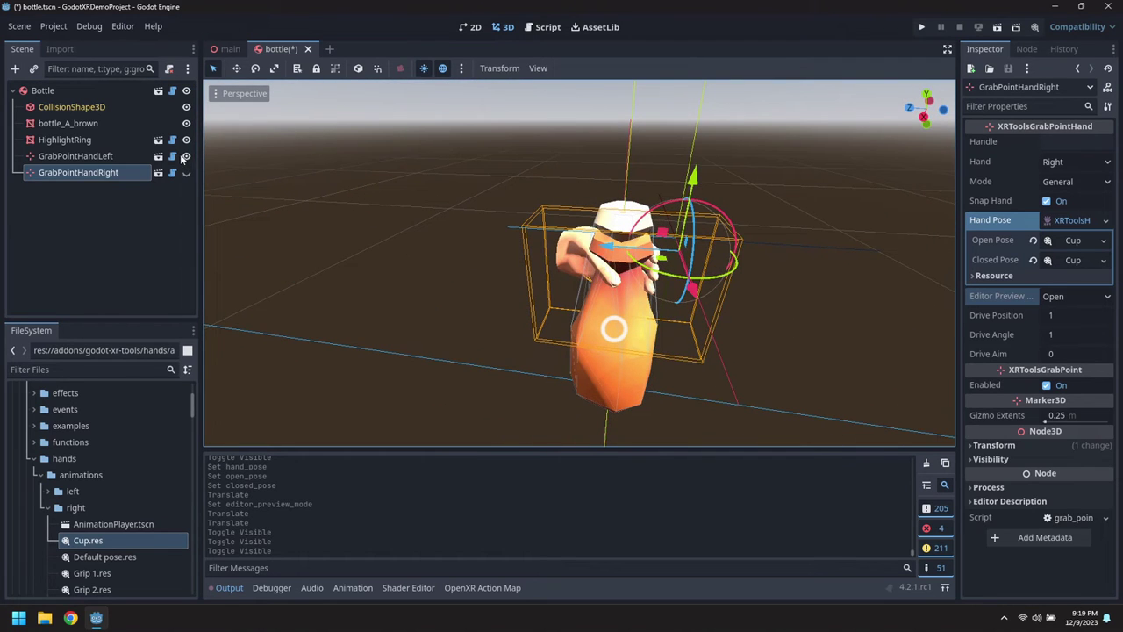
{"action": "left_click", "coordinate": [186, 156]}
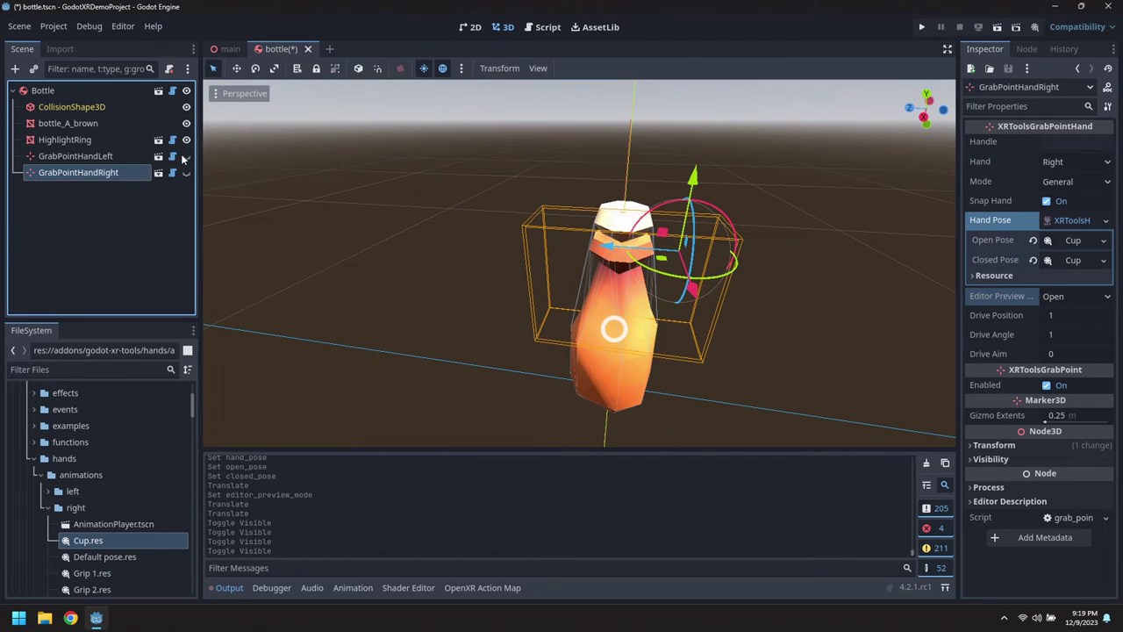
{"action": "left_click", "coordinate": [14, 27]}
{"action": "left_click", "coordinate": [53, 133]}
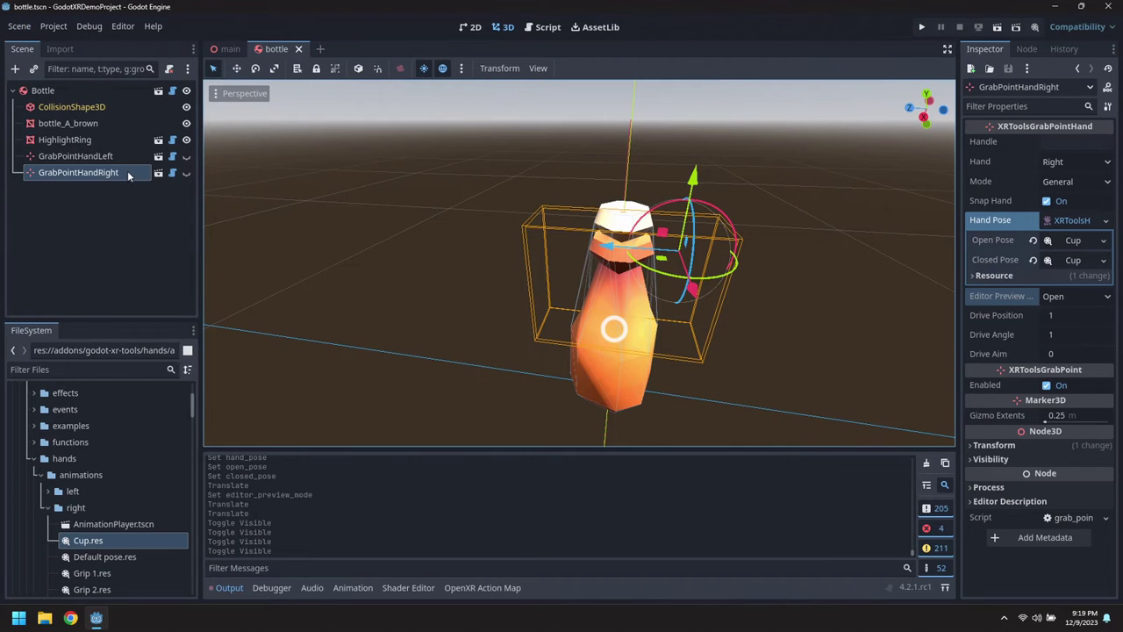
- Set the second hand grab of the Bottle root node to Swap and save the scene
{"action": "left_click", "coordinate": [42, 91]}
{"action": "middle_click_drag", "start_coordinate": [766, 325], "coordinate": [499, 358]}
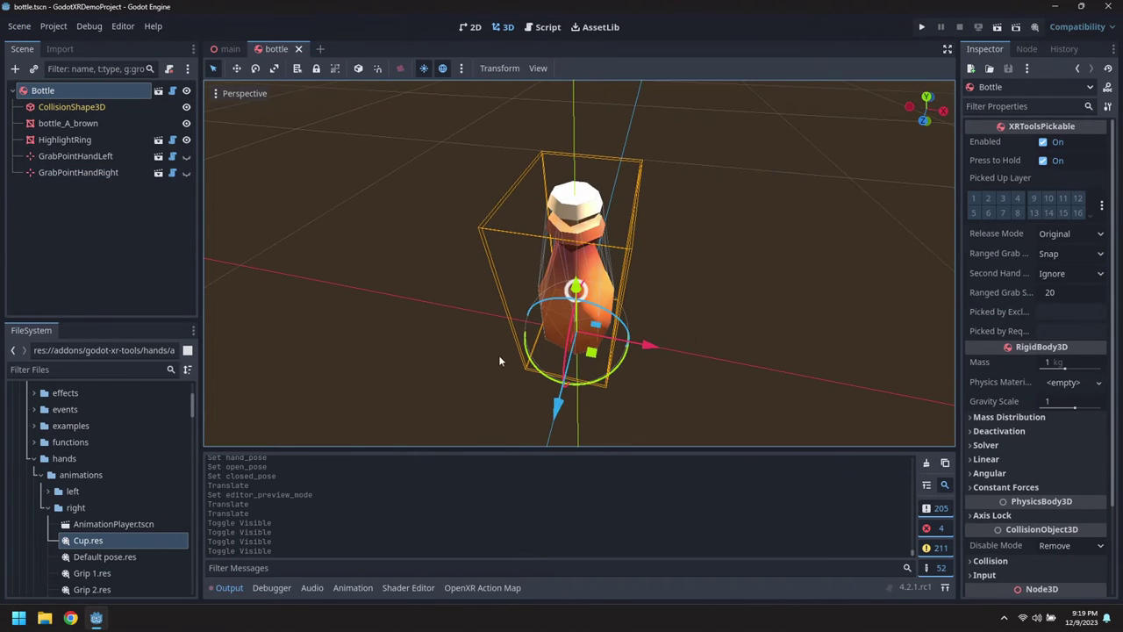
{"action": "left_click", "coordinate": [1060, 275]}
{"action": "left_click", "coordinate": [1060, 308]}
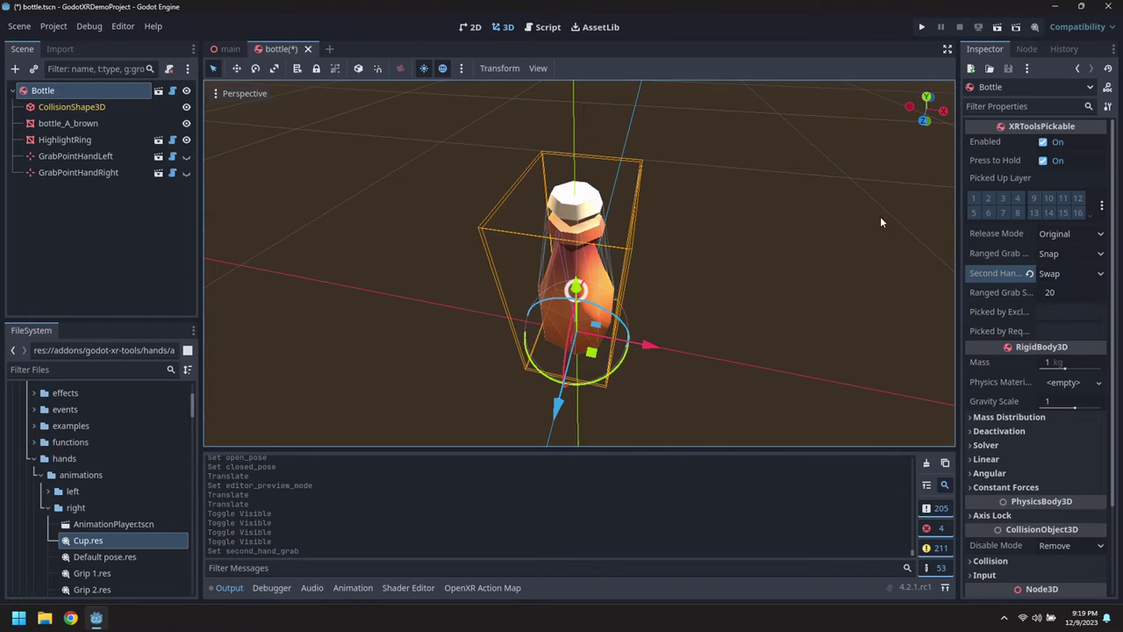
{"action": "left_click", "coordinate": [18, 26]}
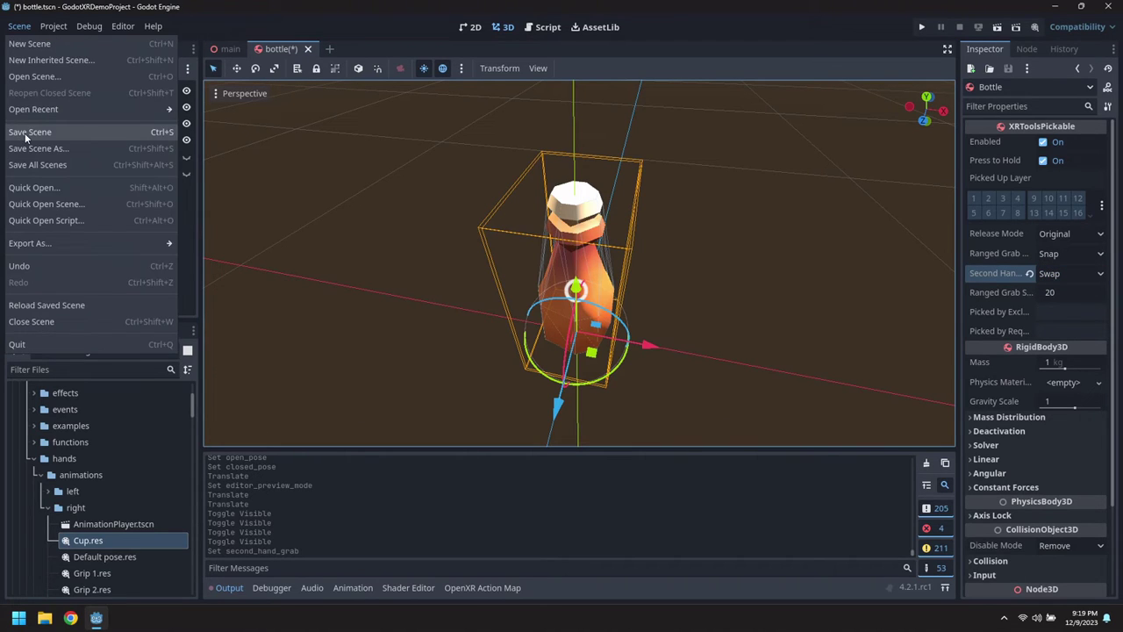
{"action": "left_click", "coordinate": [26, 134]}
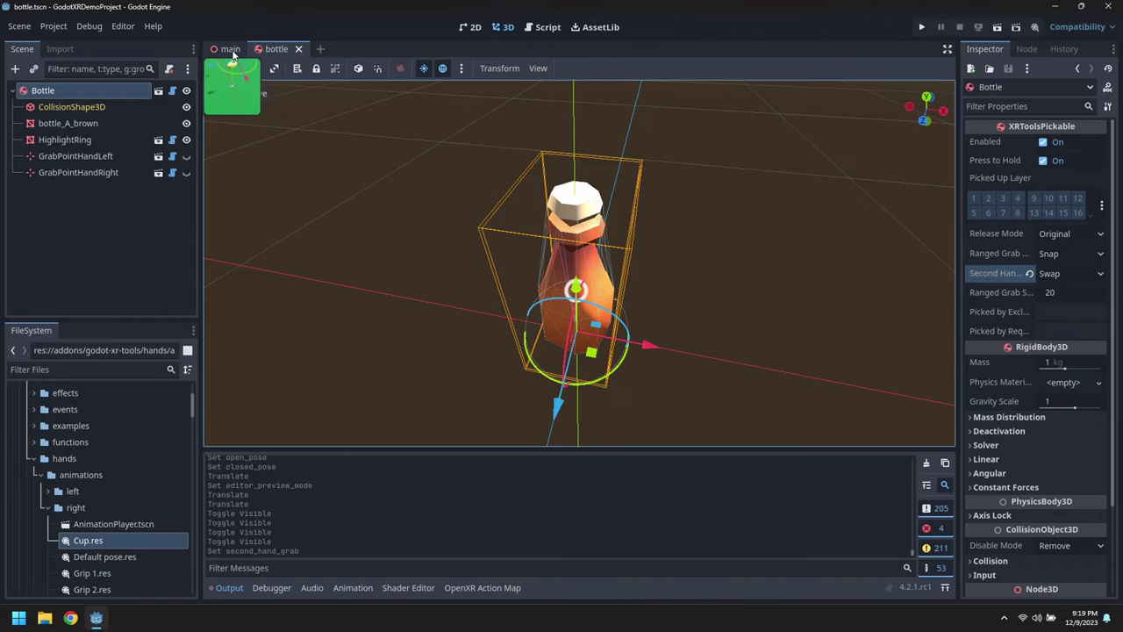
- Place three instances of bottle.tscn in a row on the long table in the main scene
{"action": "left_click", "coordinate": [229, 48]}
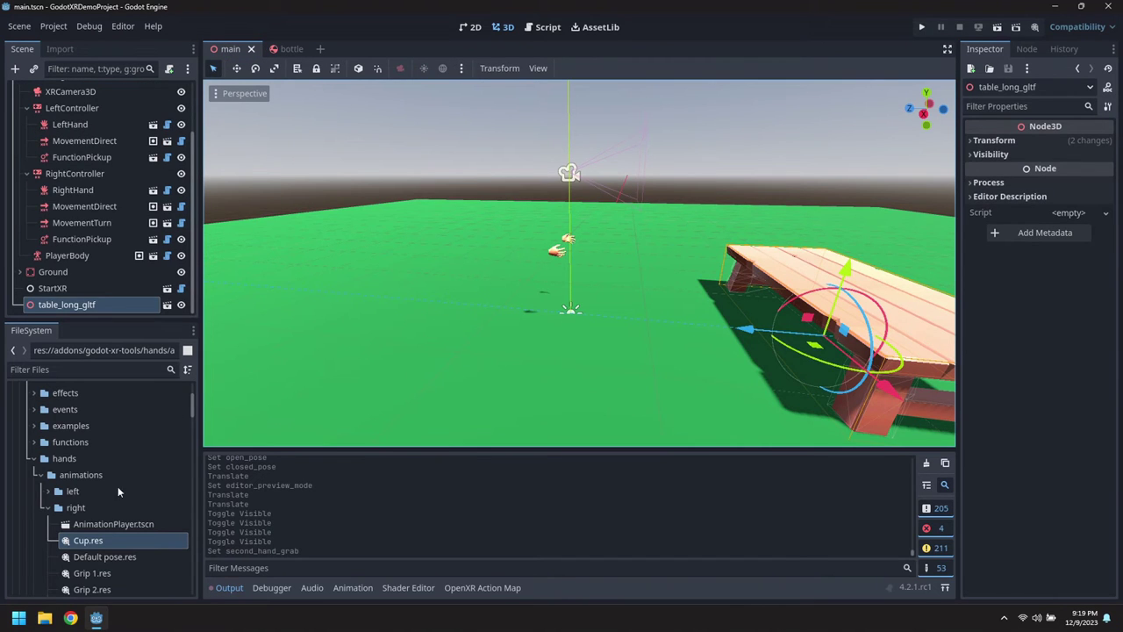
{"action": "left_click", "coordinate": [34, 458]}
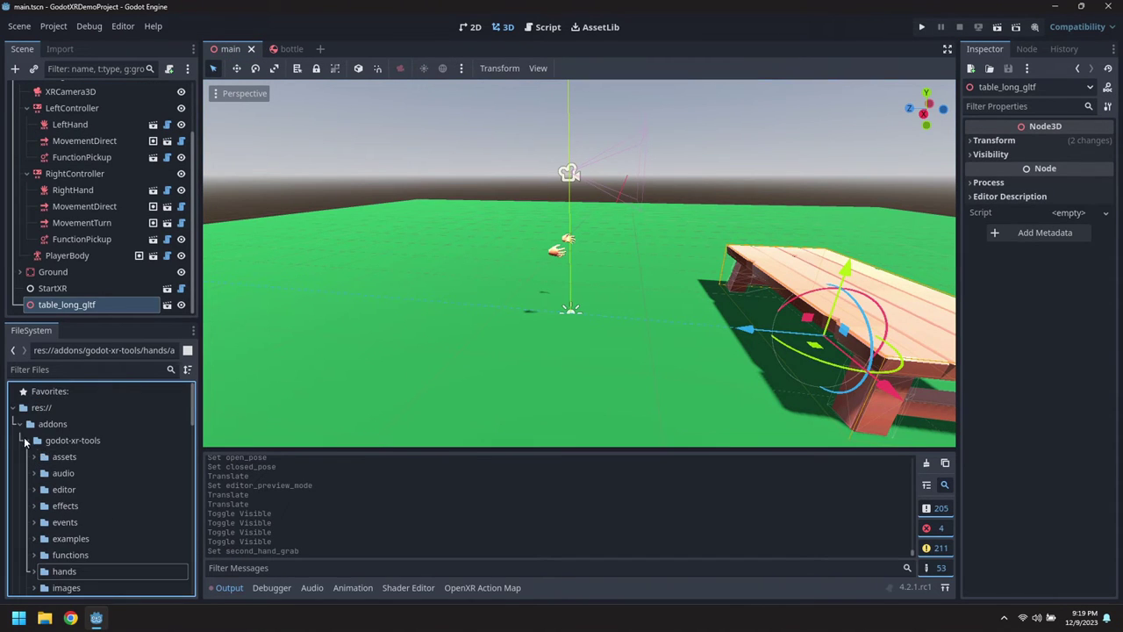
{"action": "left_click", "coordinate": [18, 423]}
{"action": "left_click_drag", "start_coordinate": [54, 443], "coordinate": [811, 276]}
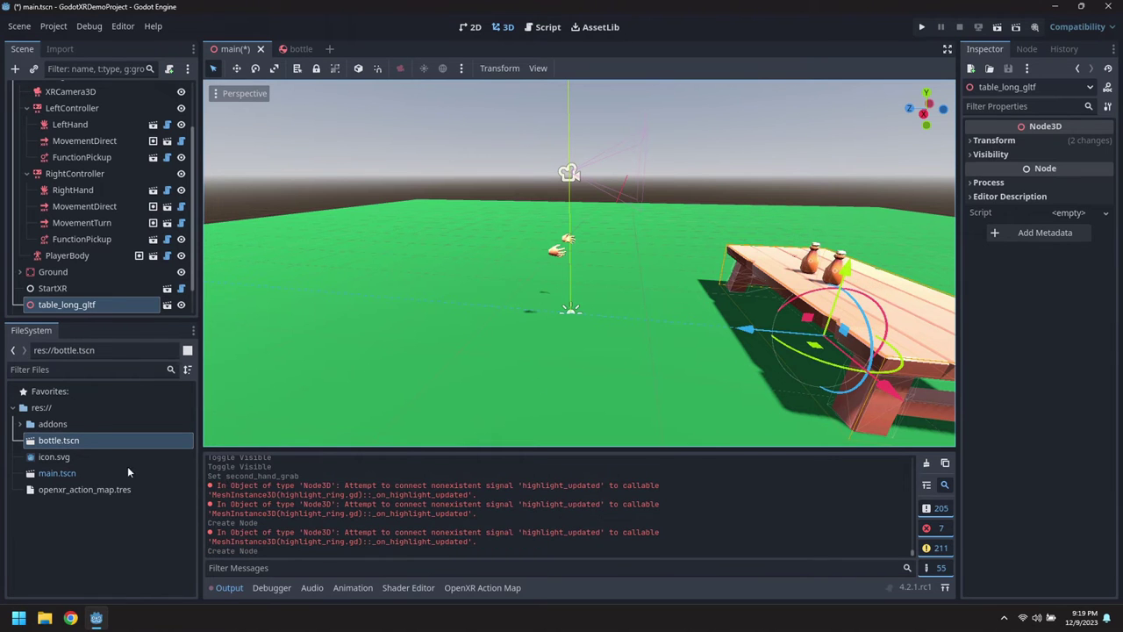
{"action": "left_click_drag", "start_coordinate": [61, 445], "coordinate": [876, 326]}
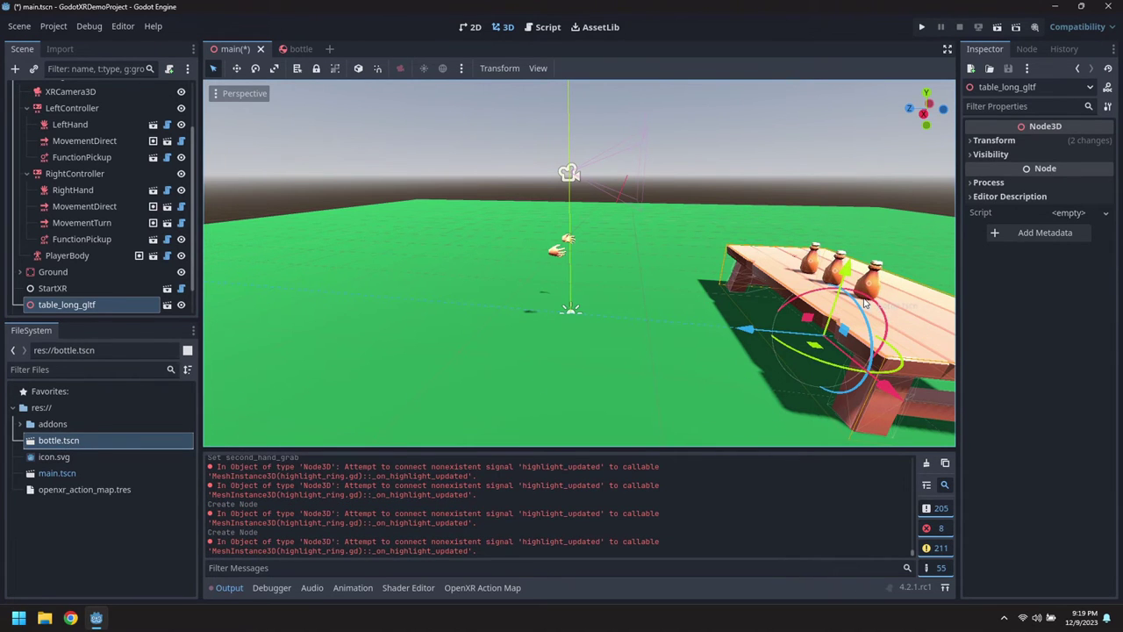
{"action": "middle_click_drag", "start_coordinate": [865, 302], "coordinate": [393, 211]}
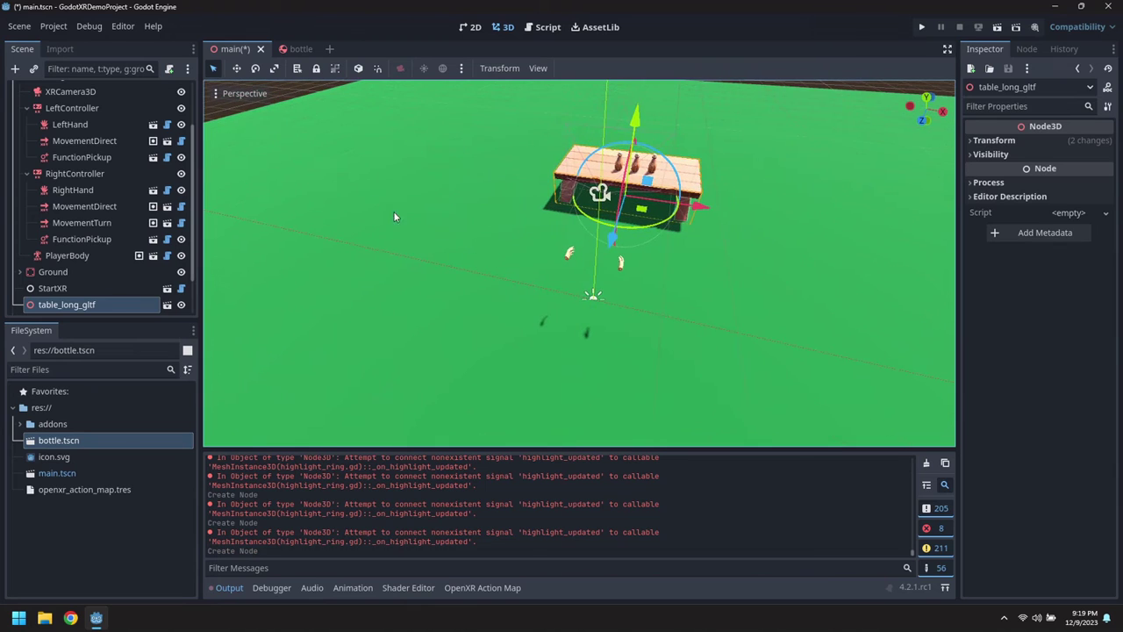
- Save the main scene, test-run the project with the bottles on the table and stop the run
{"action": "left_click", "coordinate": [19, 28]}
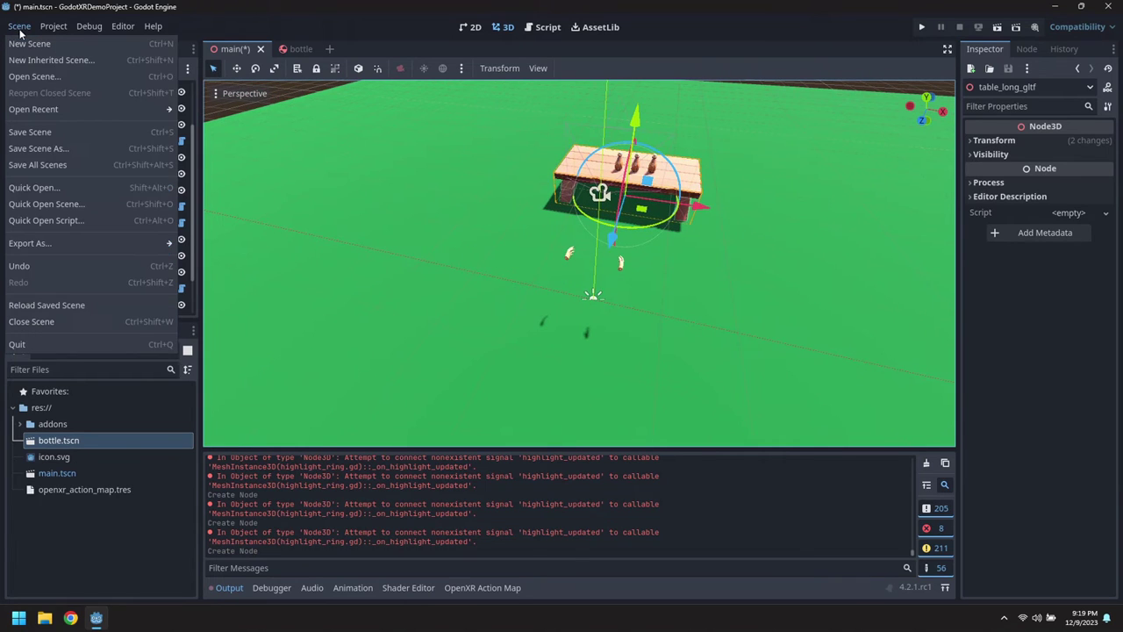
{"action": "left_click", "coordinate": [26, 131]}
{"action": "left_click", "coordinate": [923, 27]}
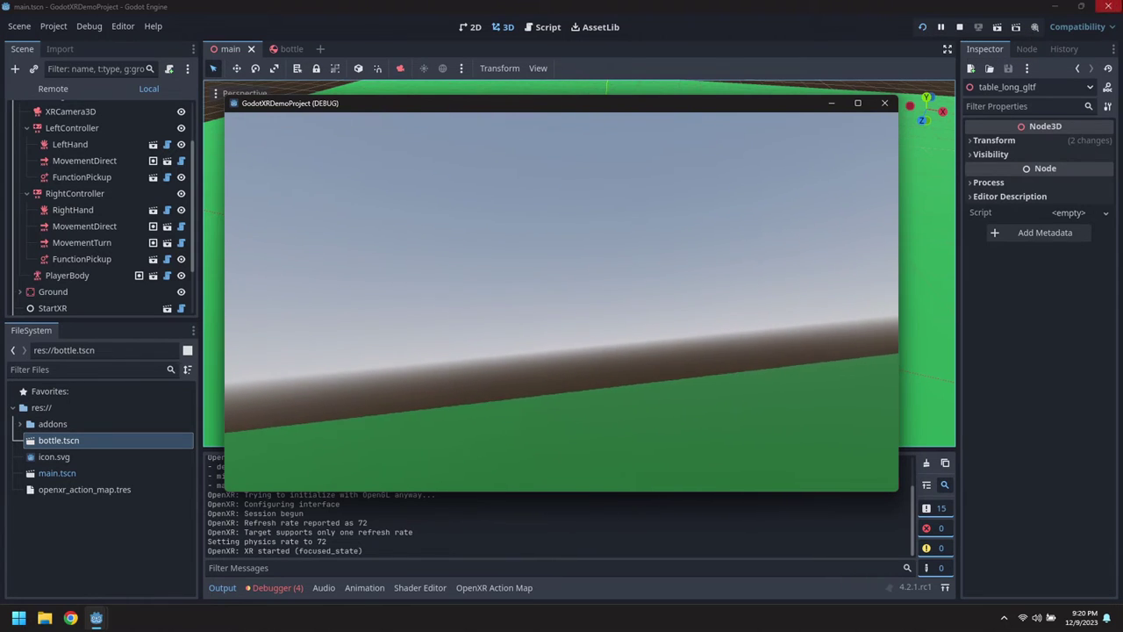
{"action": "left_click", "coordinate": [887, 105]}
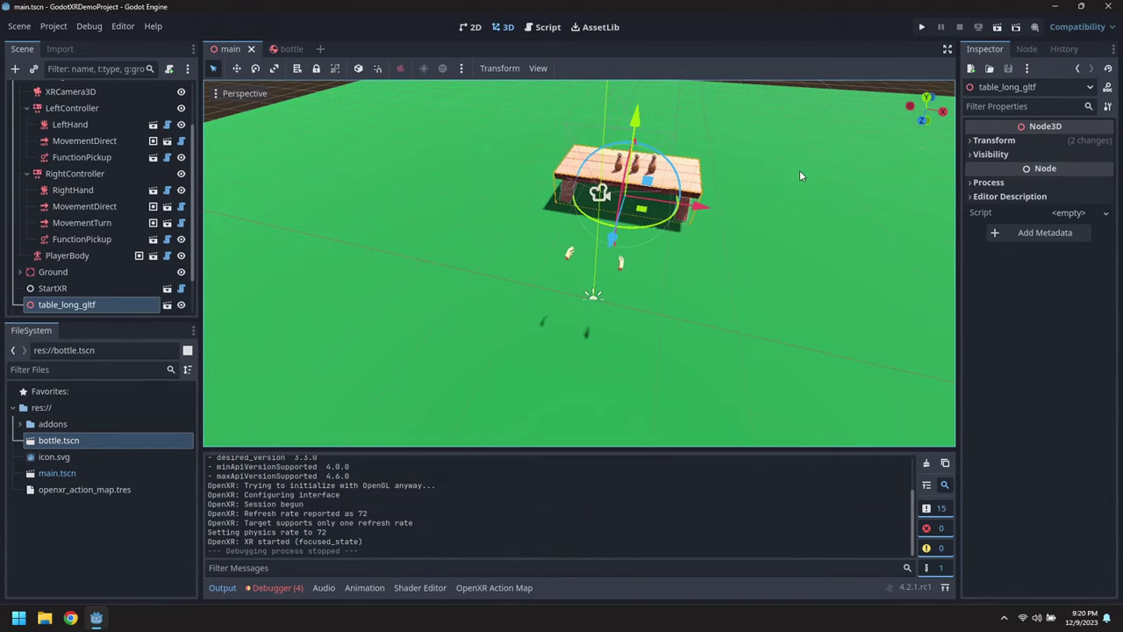
- In the bottle scene, reset the HighlightRing's position, raise it along Y to about 0.142 m and save the scene
{"action": "left_click", "coordinate": [285, 49]}
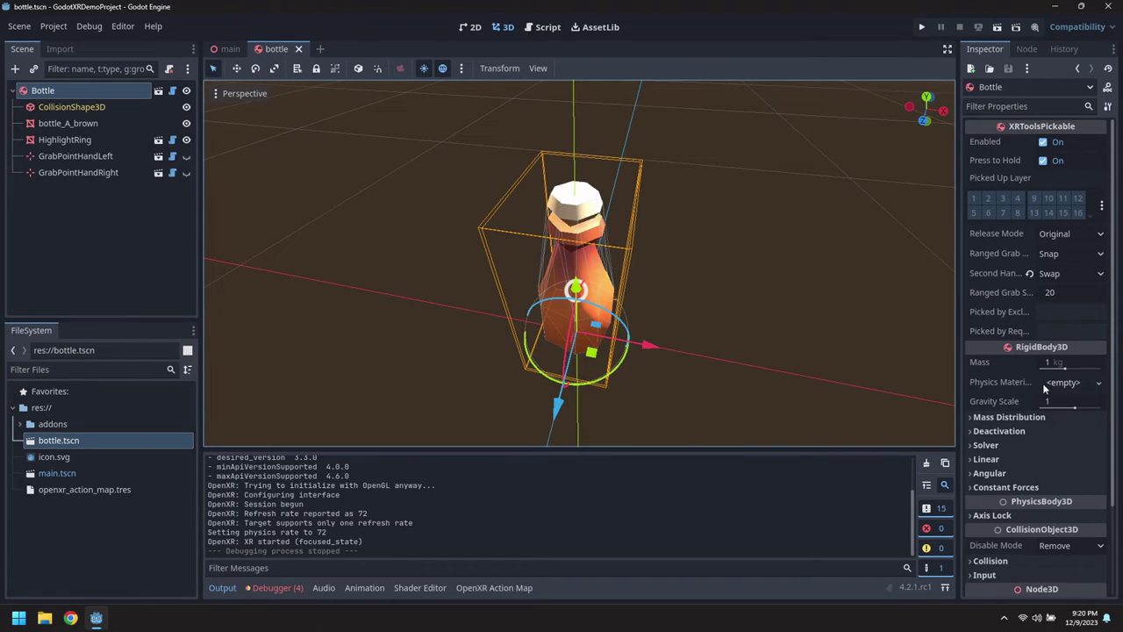
{"action": "left_click", "coordinate": [1001, 417]}
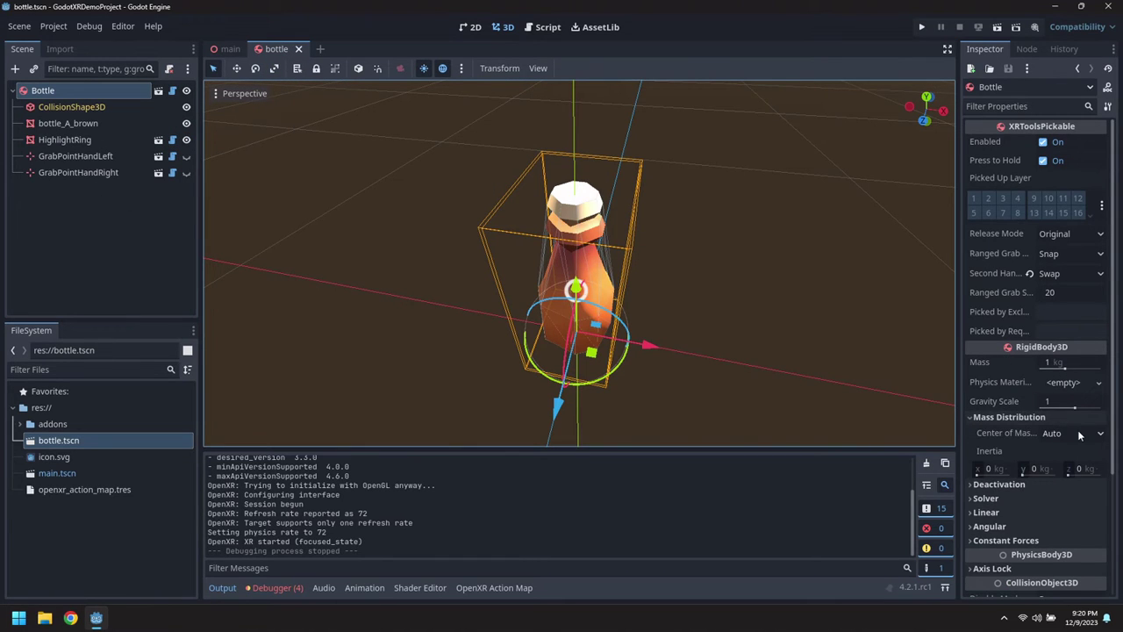
{"action": "middle_click_drag", "start_coordinate": [754, 387], "coordinate": [646, 230]}
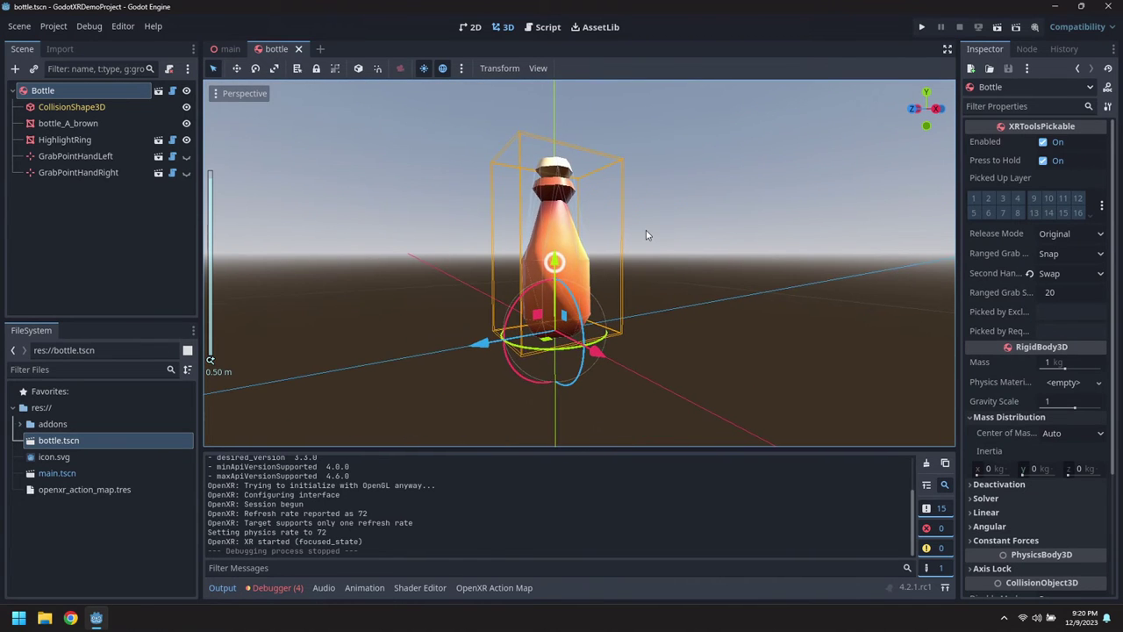
{"action": "left_click", "coordinate": [78, 141]}
{"action": "left_click", "coordinate": [987, 355]}
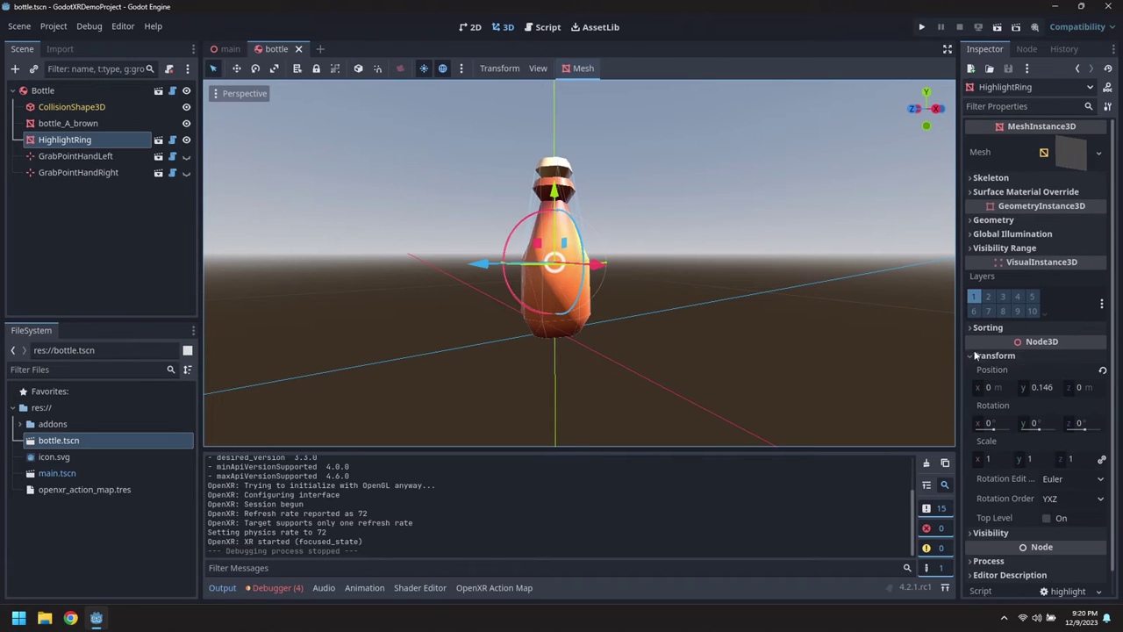
{"action": "left_click_drag", "start_coordinate": [555, 196], "coordinate": [593, 231]}
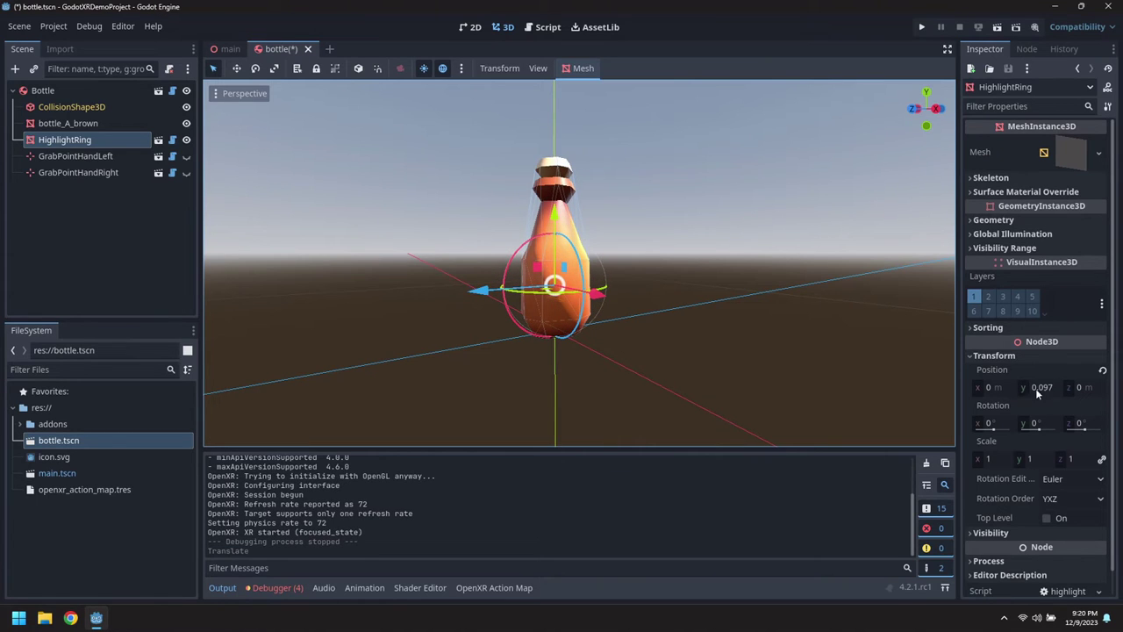
{"action": "left_click", "coordinate": [1105, 372]}
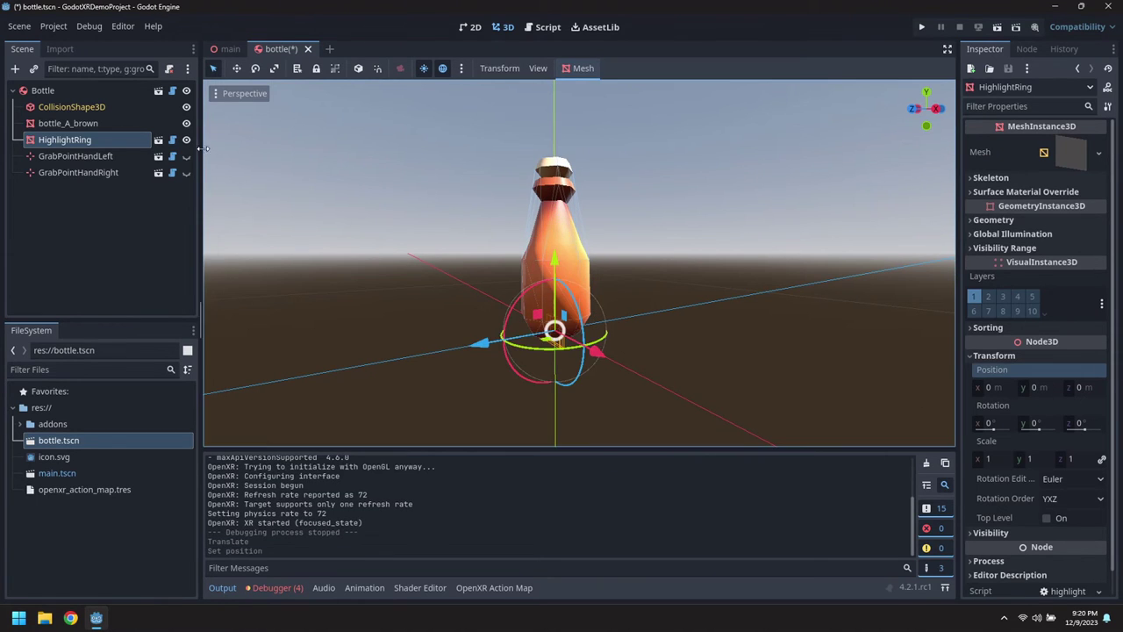
{"action": "left_click_drag", "start_coordinate": [548, 268], "coordinate": [554, 198]}
{"action": "left_click", "coordinate": [13, 26]}
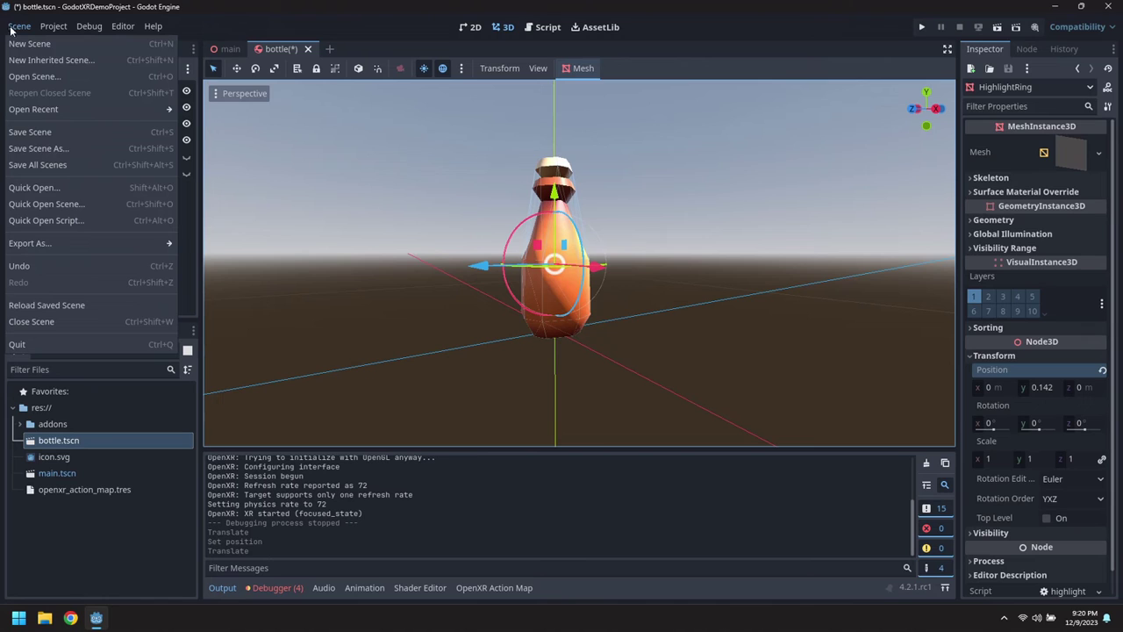
{"action": "left_click", "coordinate": [33, 131]}
- Give the Bottle root node a custom center of mass at Y 0.1 m and save the scene
{"action": "left_click", "coordinate": [43, 91]}
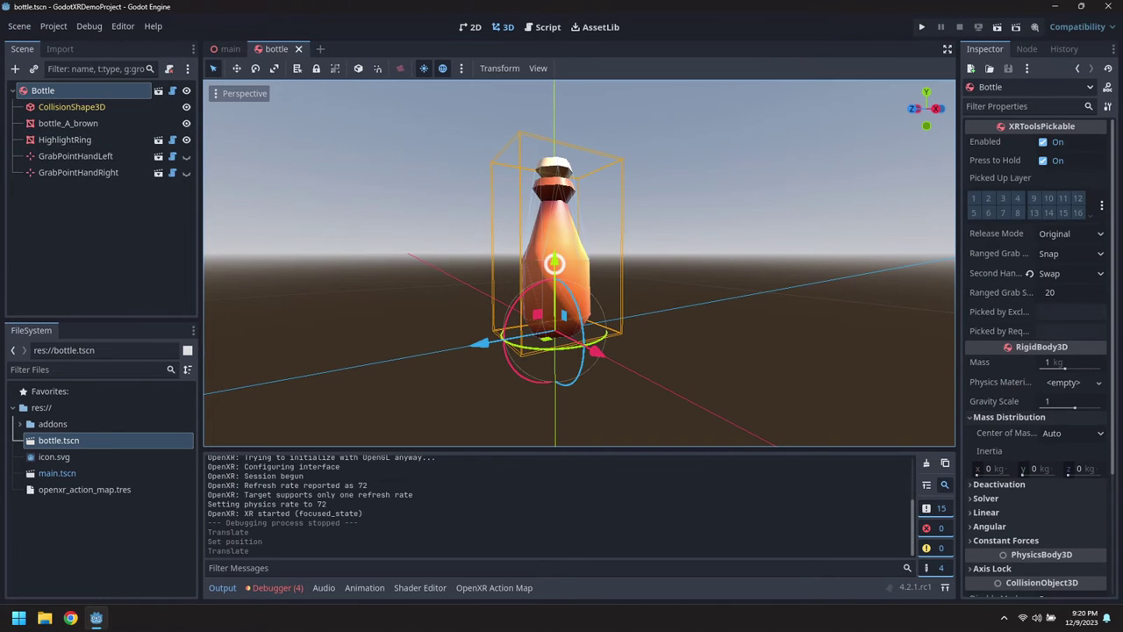
{"action": "left_click", "coordinate": [1049, 471]}
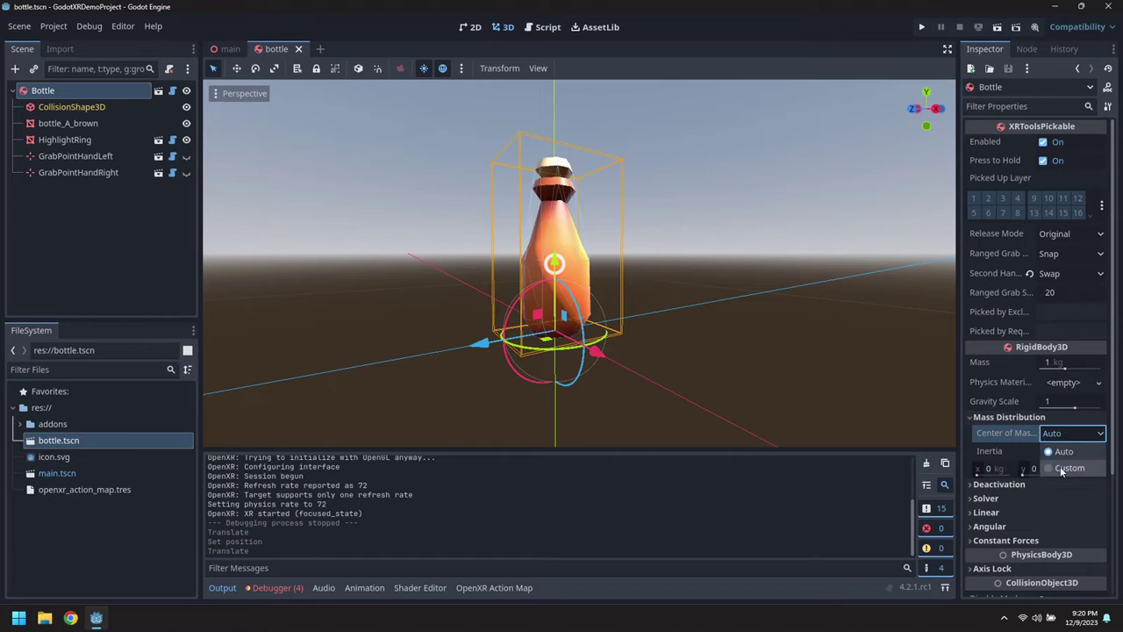
{"action": "left_click", "coordinate": [1067, 468]}
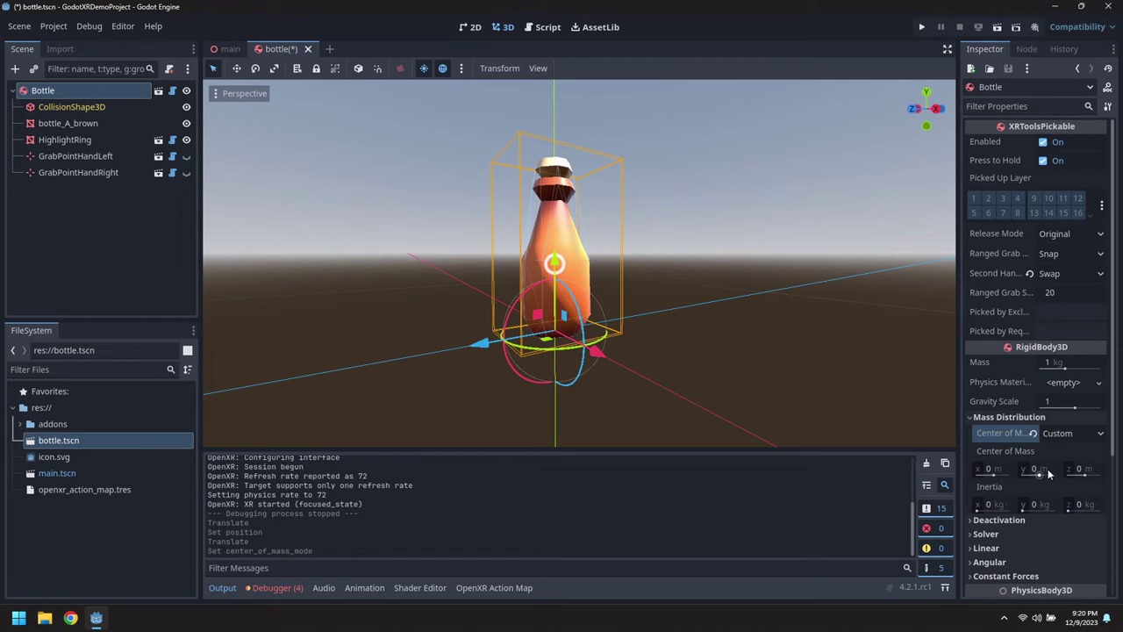
{"action": "left_click", "coordinate": [1053, 470]}
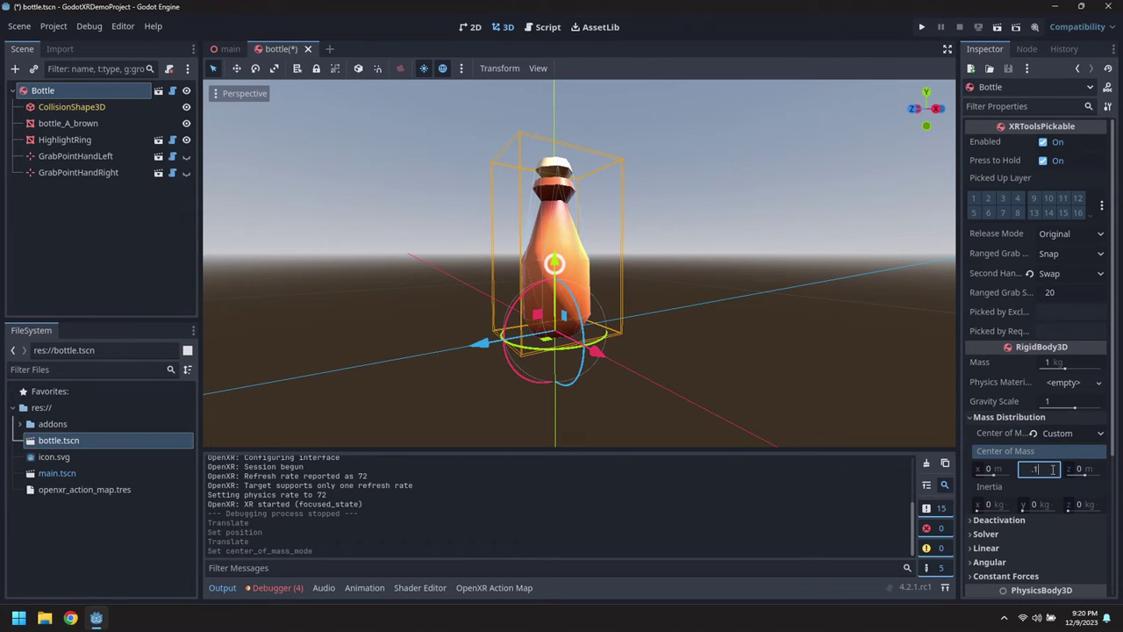
{"action": "key", "text": "Return"}
{"action": "left_click", "coordinate": [19, 30]}
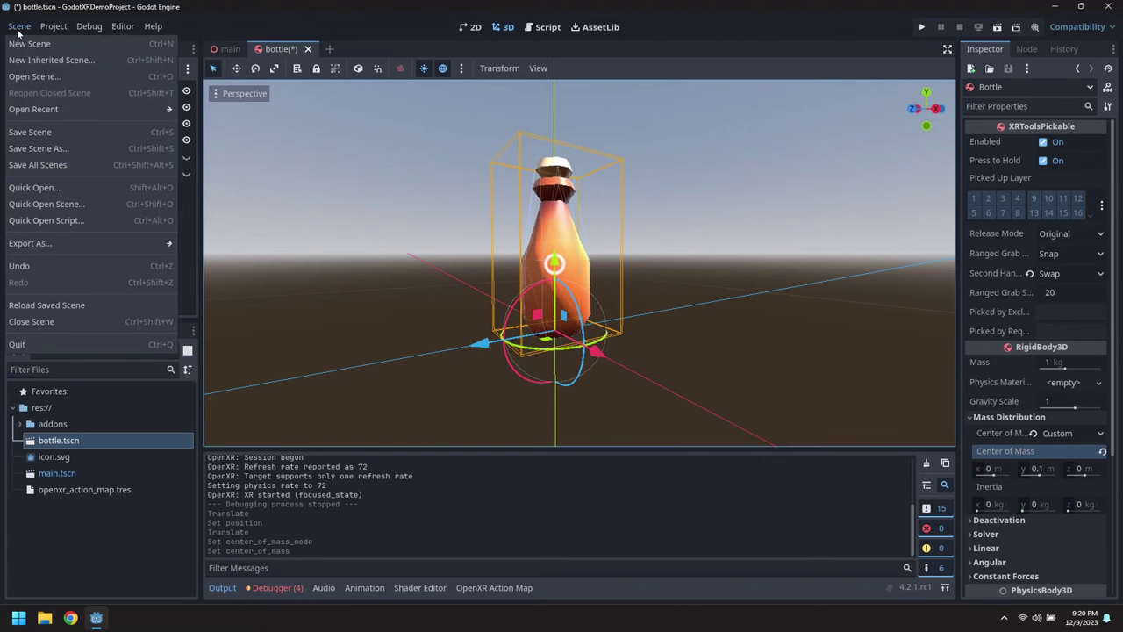
{"action": "left_click", "coordinate": [44, 132]}
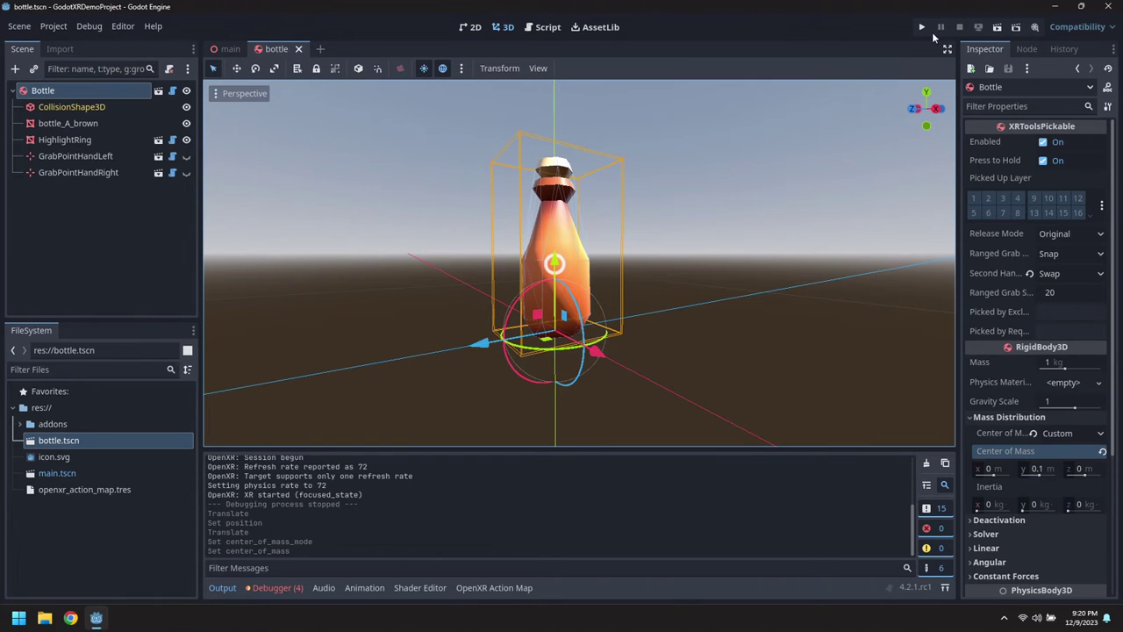
- Test-run the project with the adjusted bottle, stop the run and close the bottle scene
{"action": "left_click", "coordinate": [922, 27]}
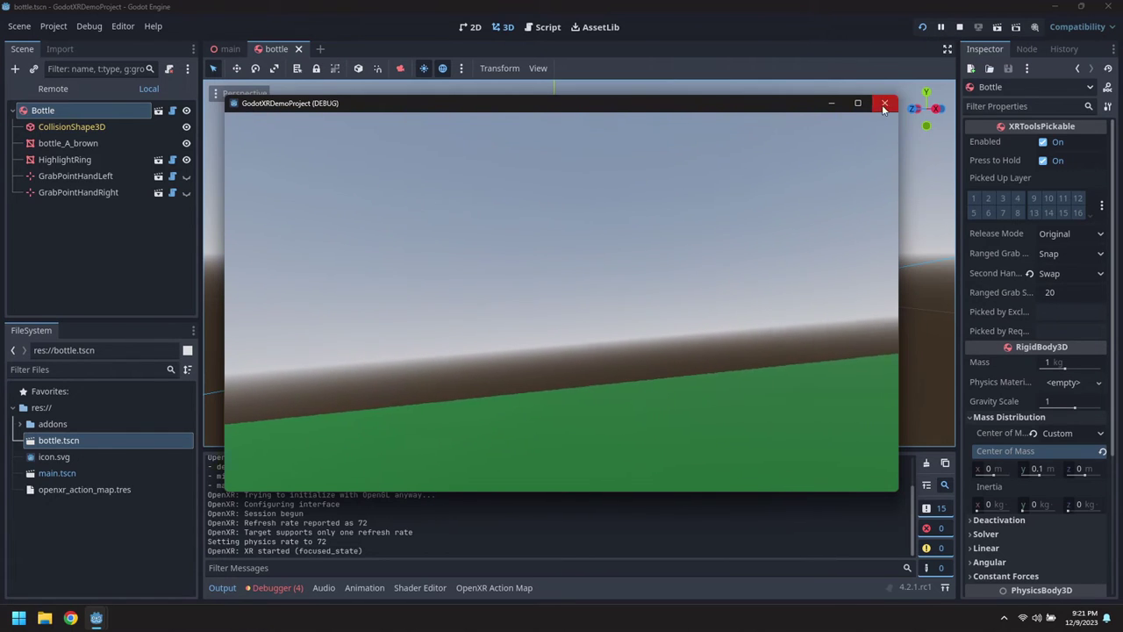
{"action": "left_click", "coordinate": [884, 104]}
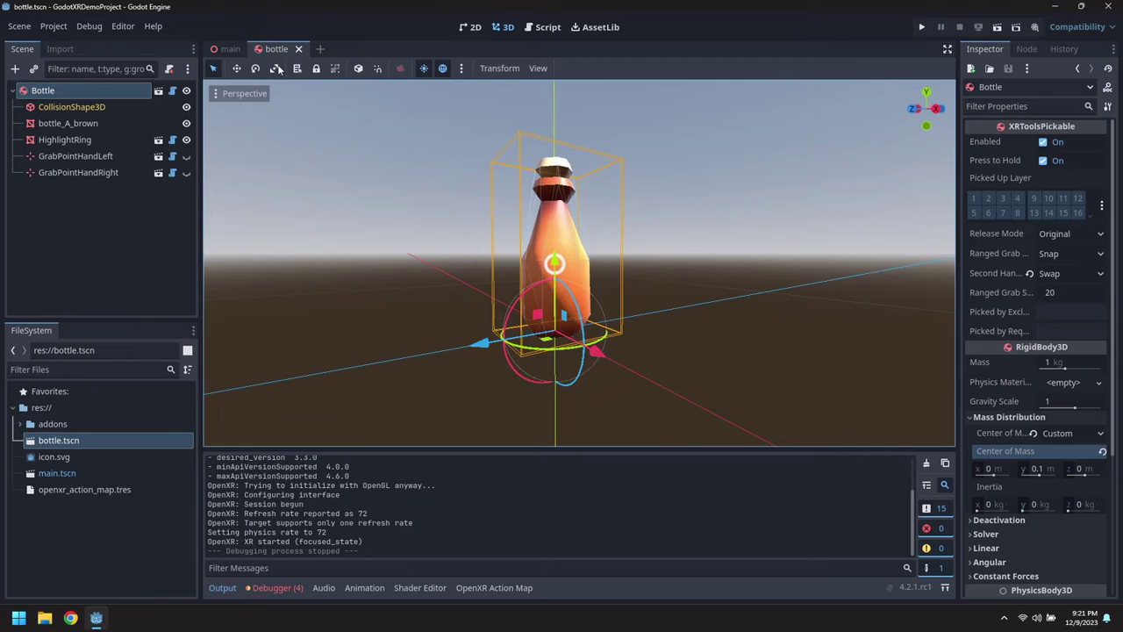
{"action": "left_click", "coordinate": [299, 50]}
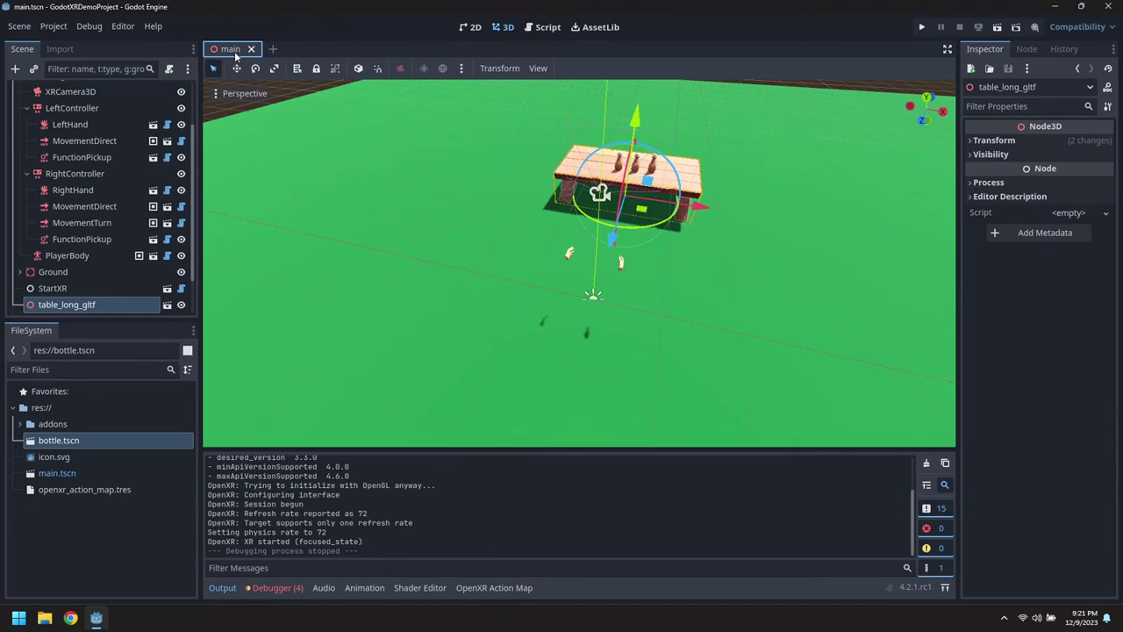
- Create a new inherited scene based on pickable.tscn from addons/godot-xr-tools/objects
{"action": "left_click", "coordinate": [20, 26]}
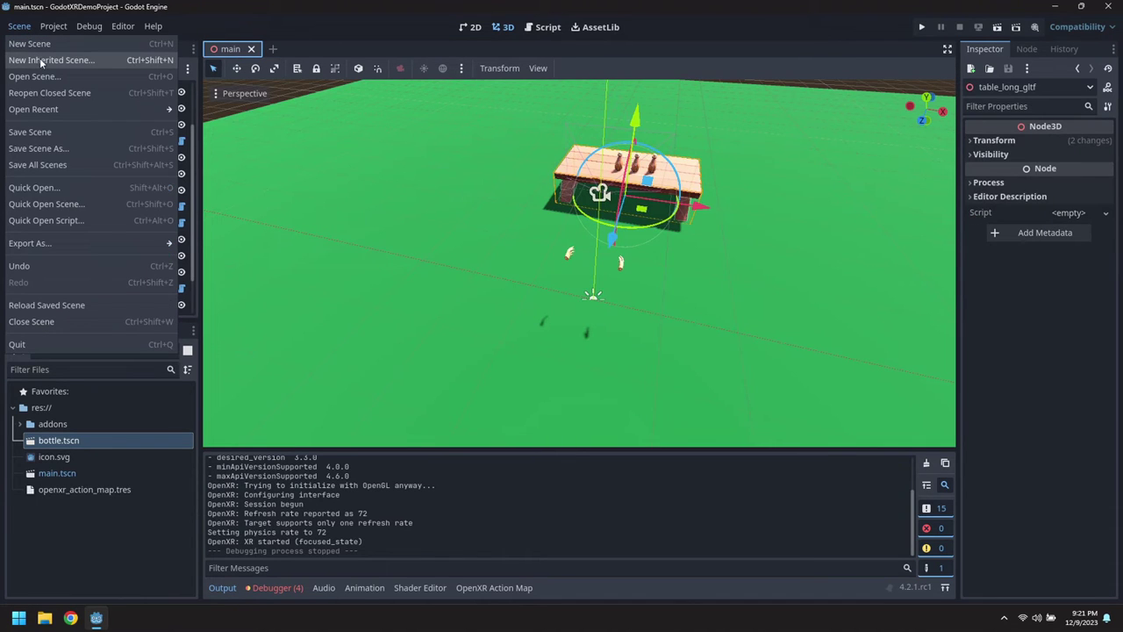
{"action": "left_click", "coordinate": [100, 60]}
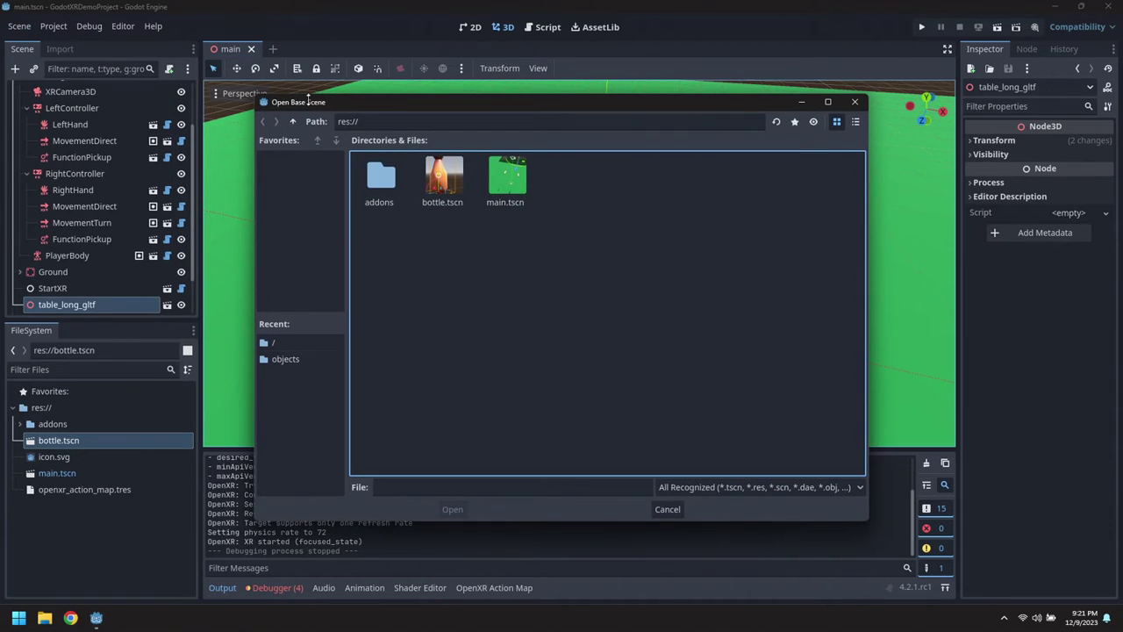
{"action": "double_click", "coordinate": [372, 177]}
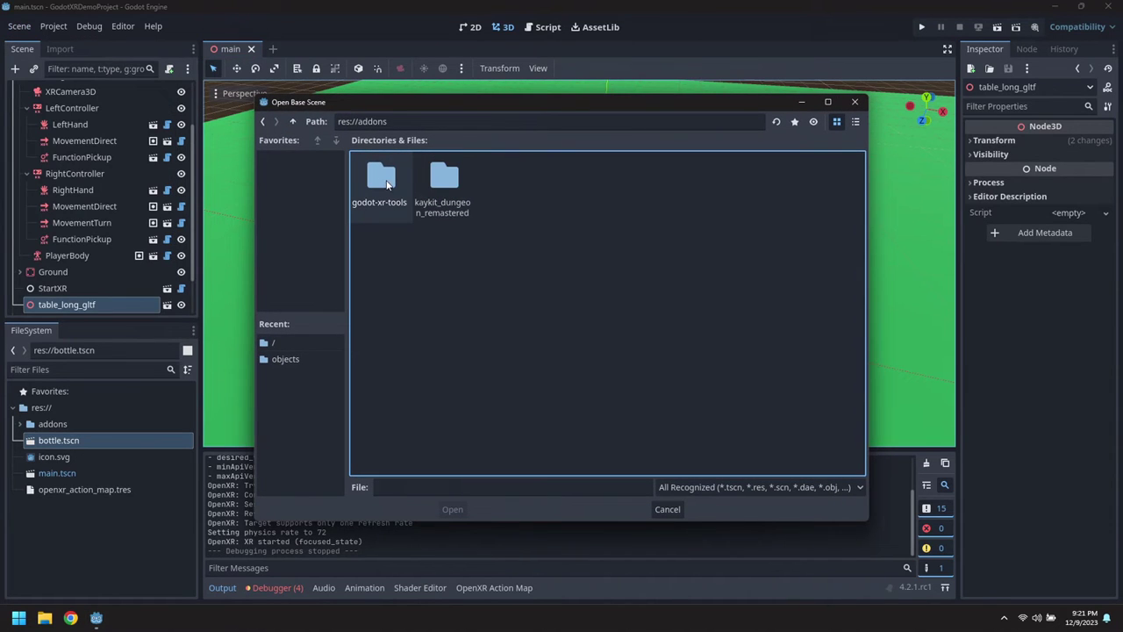
{"action": "double_click", "coordinate": [383, 179]}
{"action": "double_click", "coordinate": [636, 239]}
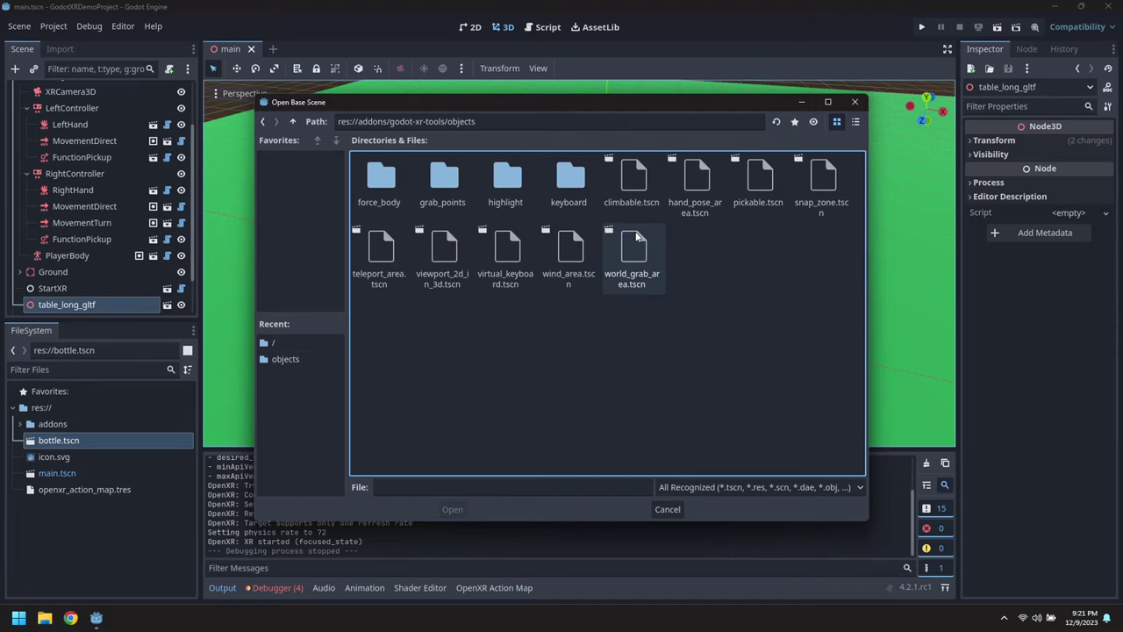
{"action": "double_click", "coordinate": [737, 174]}
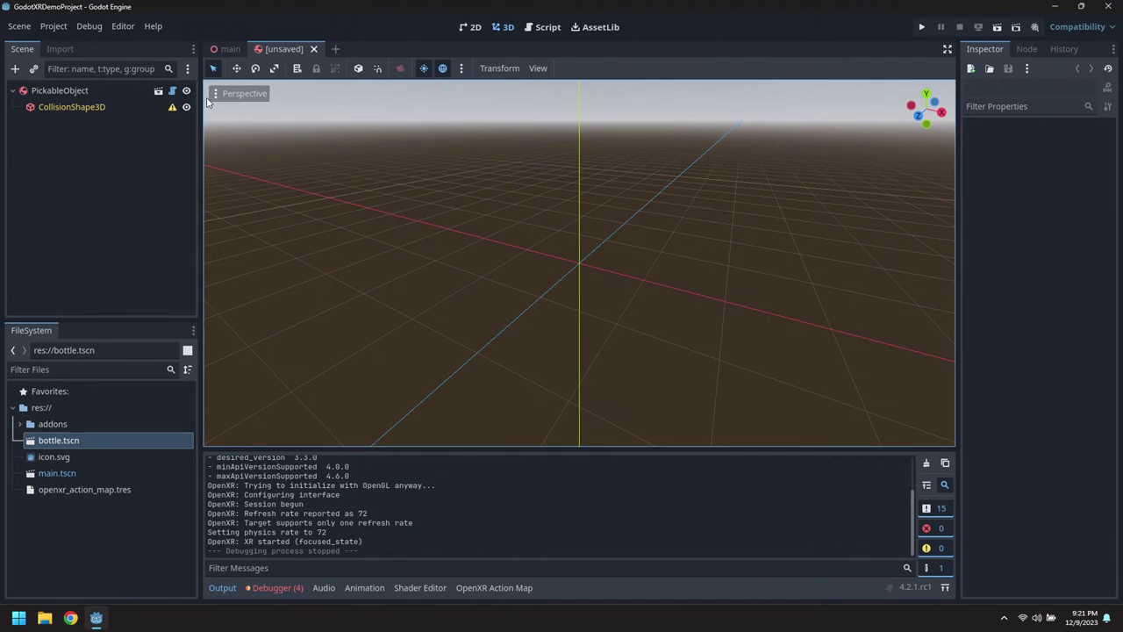
- Rename the PickableObject root node to Torch and save the scene as torch.tscn in the res:// folder
{"action": "left_click", "coordinate": [77, 90]}
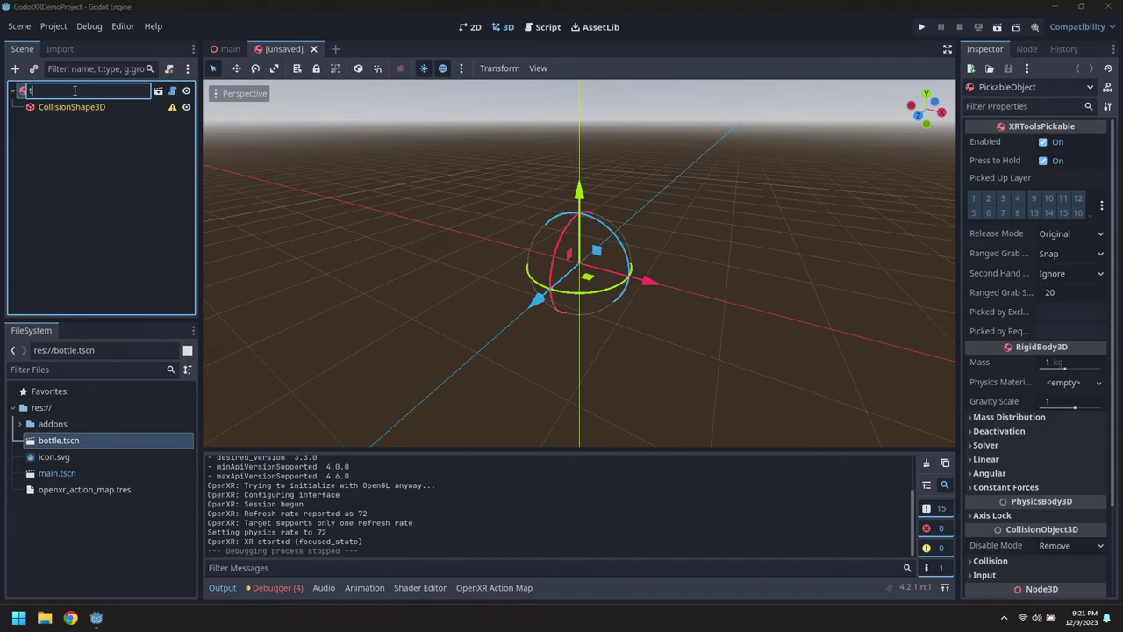
{"action": "type", "text": "Torch"}
{"action": "key", "text": "Return"}
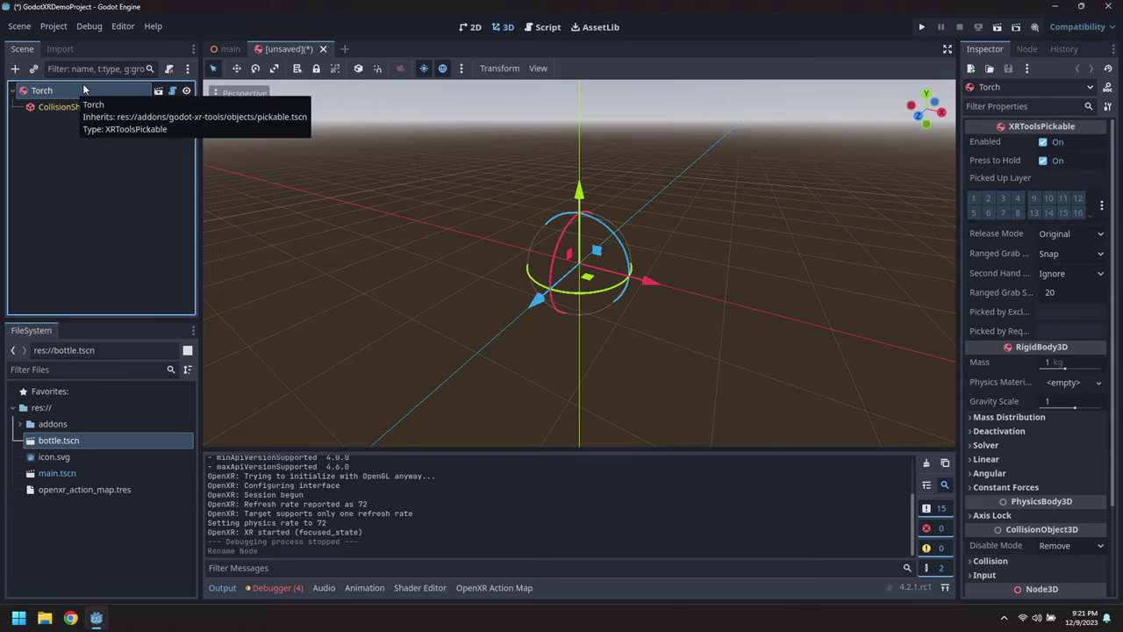
{"action": "left_click", "coordinate": [26, 26]}
{"action": "left_click", "coordinate": [37, 148]}
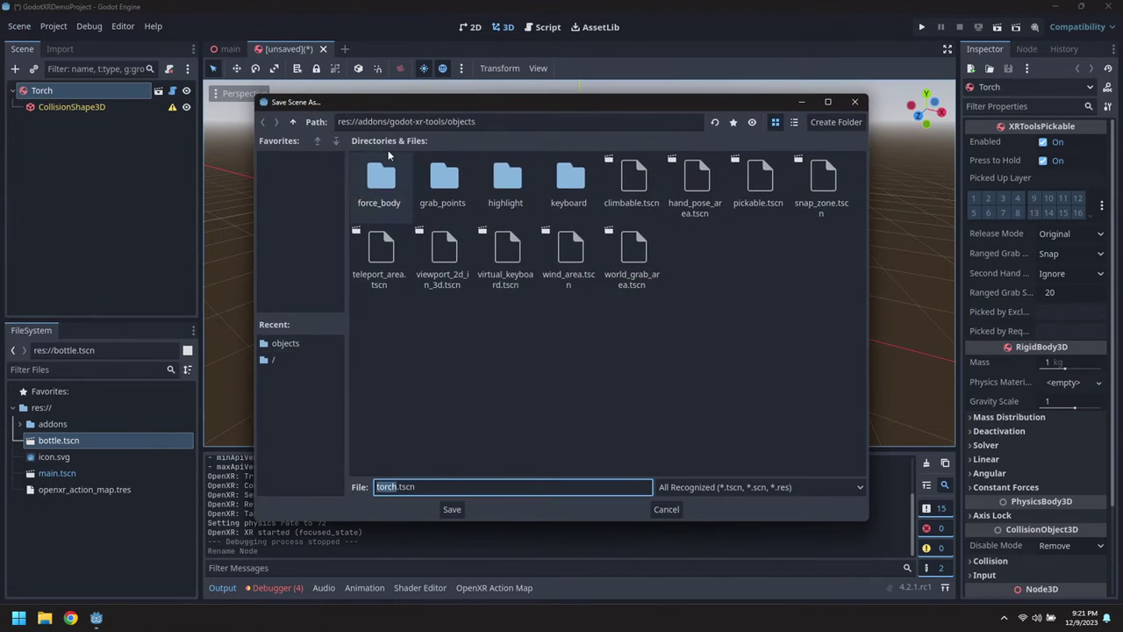
{"action": "left_click", "coordinate": [292, 122]}
{"action": "left_click", "coordinate": [292, 122]}
{"action": "left_click", "coordinate": [293, 122]}
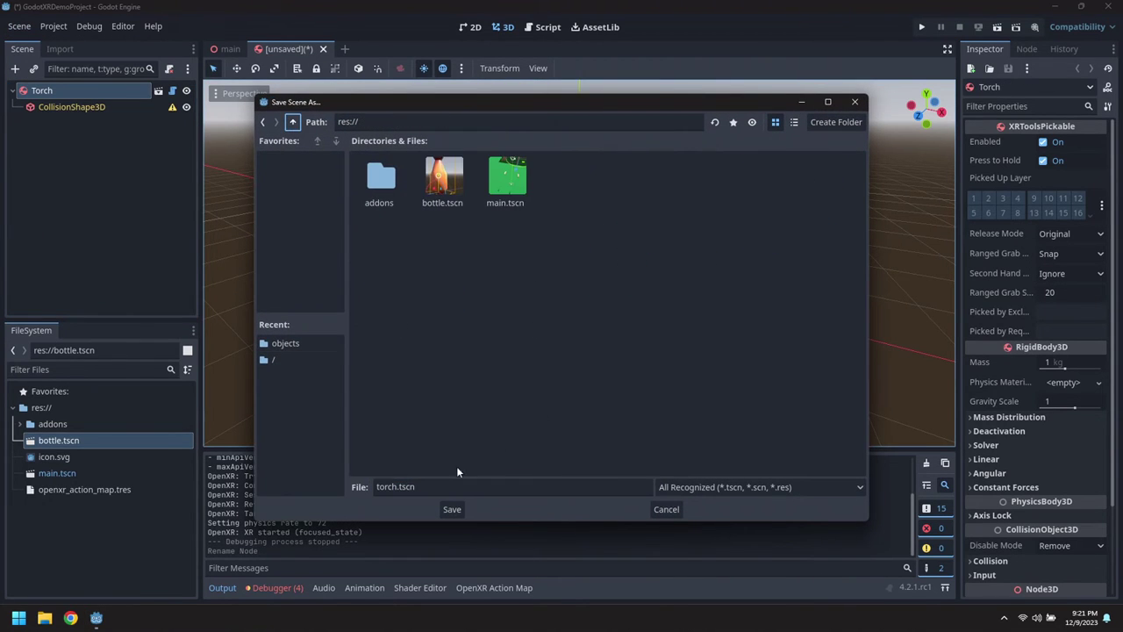
{"action": "left_click", "coordinate": [463, 508]}
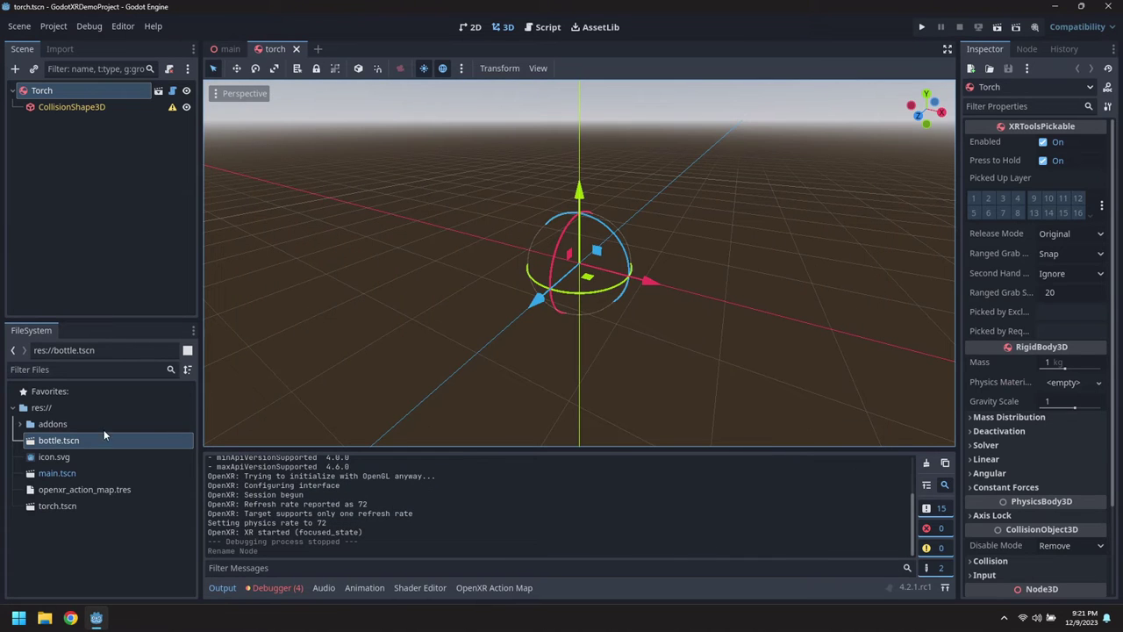
- Find torch.gltf.glb in the kaykit_dungeon_remastered addon and open its advanced import settings
{"action": "left_click", "coordinate": [19, 425]}
{"action": "left_click", "coordinate": [28, 440]}
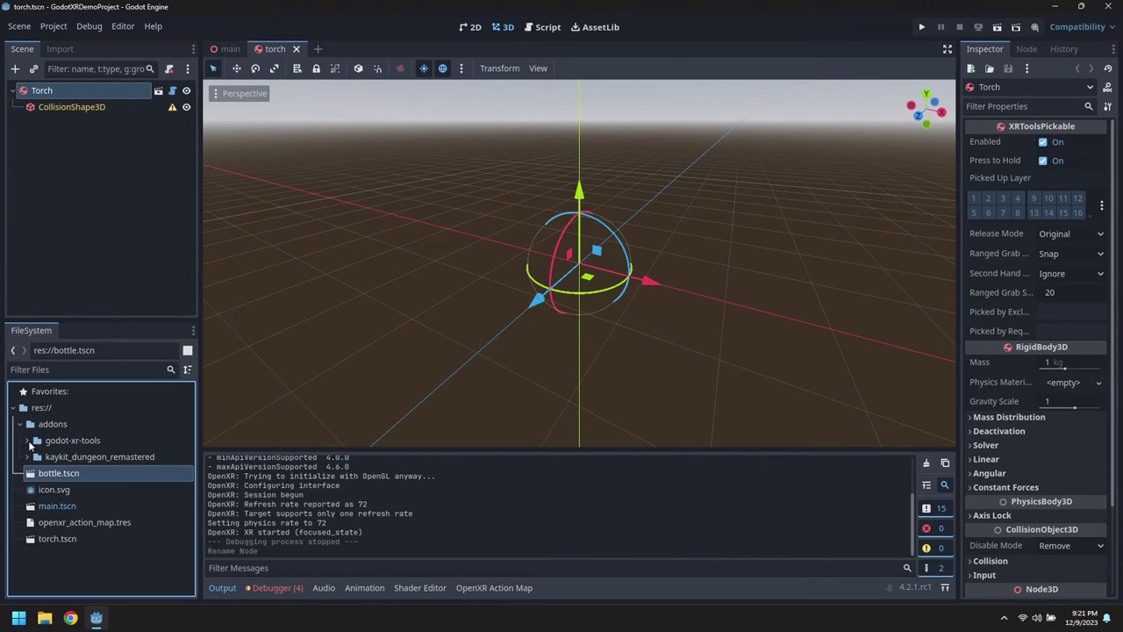
{"action": "left_click", "coordinate": [27, 457]}
{"action": "scroll", "coordinate": [132, 482], "scroll_direction": "down", "scroll_amount": 2}
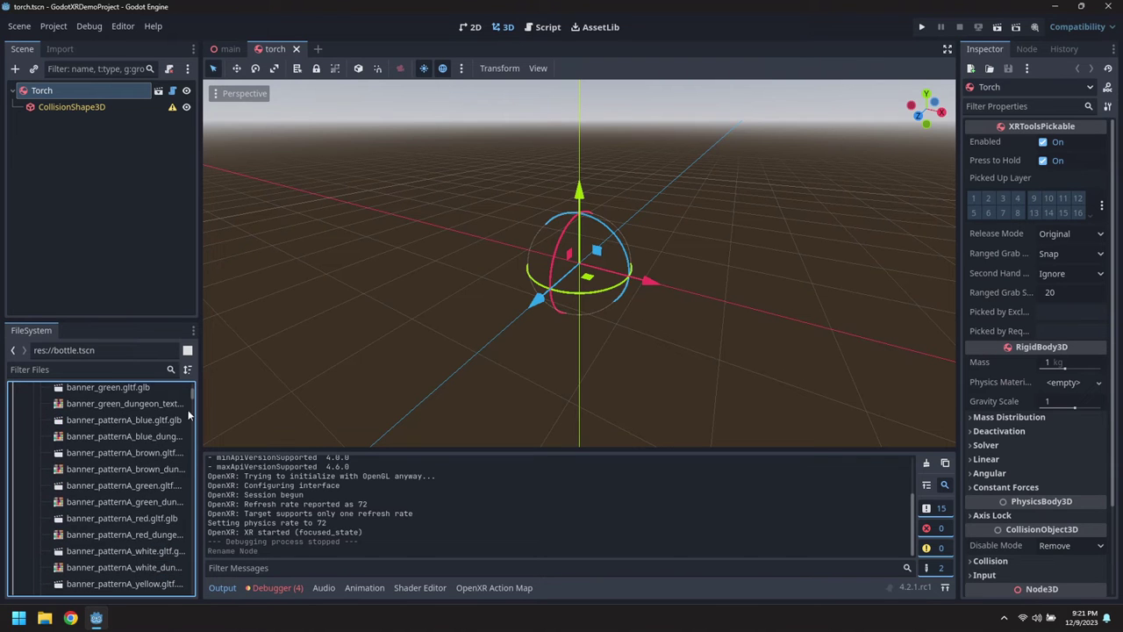
{"action": "left_click_drag", "start_coordinate": [194, 396], "coordinate": [196, 547]}
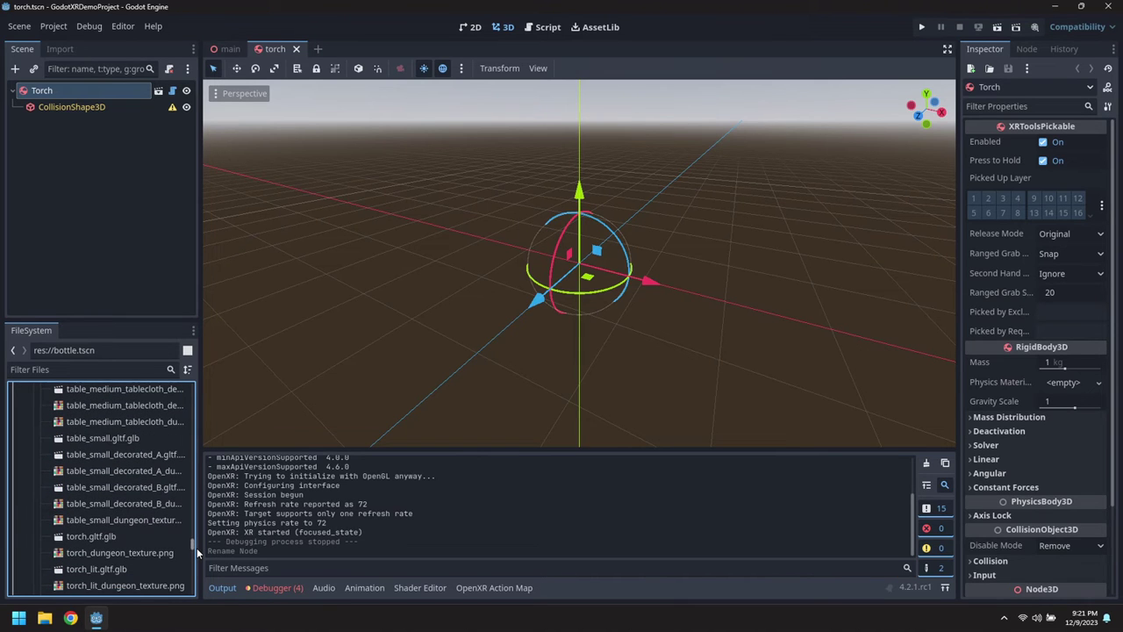
{"action": "double_click", "coordinate": [97, 536]}
- Turn on physics generation for the torch mesh in the advanced import settings and reimport torch.gltf.glb
{"action": "left_click", "coordinate": [159, 133]}
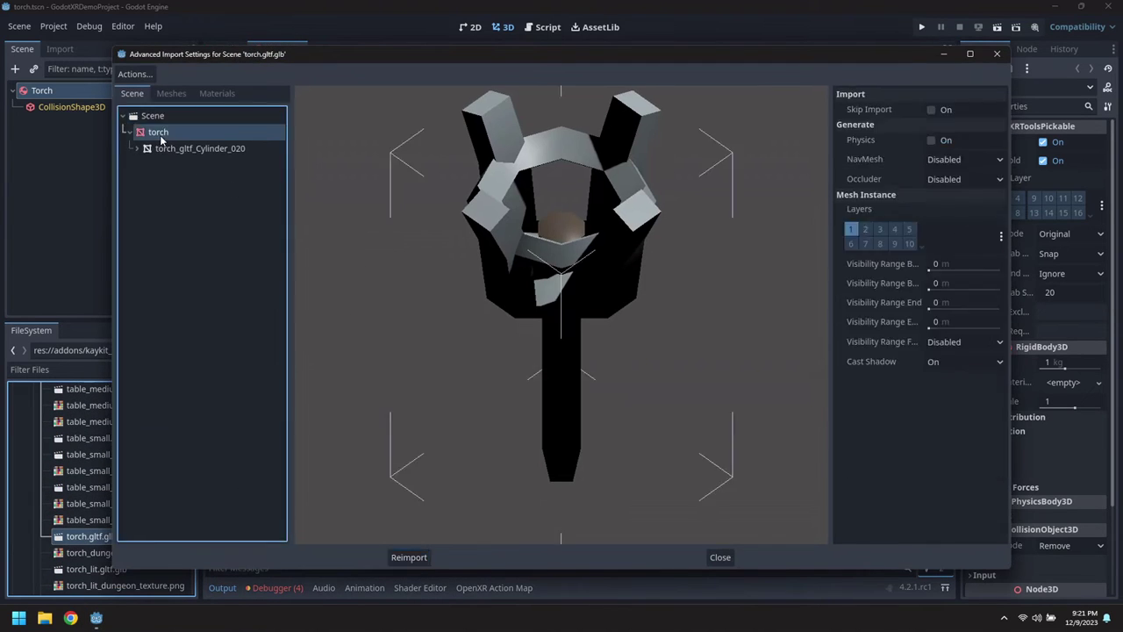
{"action": "left_click", "coordinate": [933, 141]}
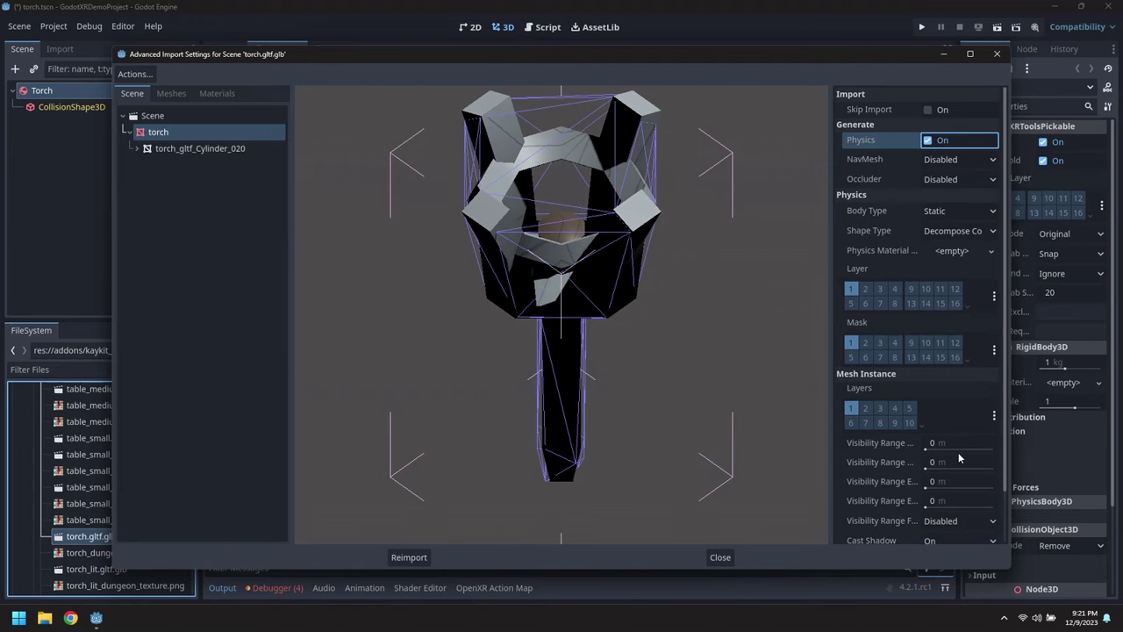
{"action": "left_click_drag", "start_coordinate": [725, 355], "coordinate": [459, 514]}
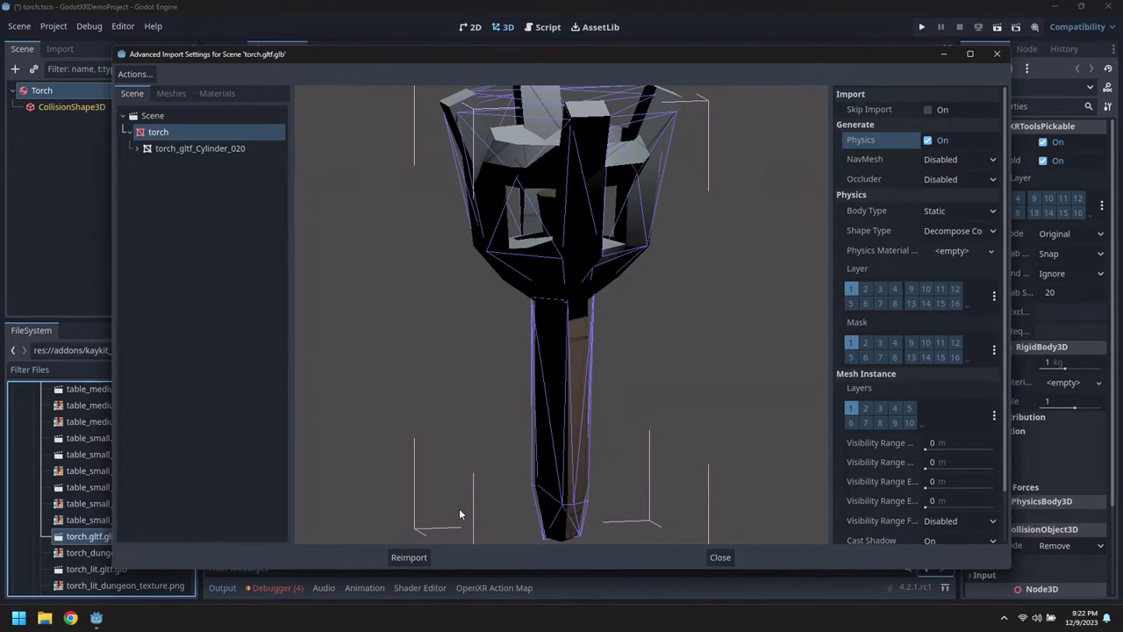
{"action": "left_click", "coordinate": [407, 559]}
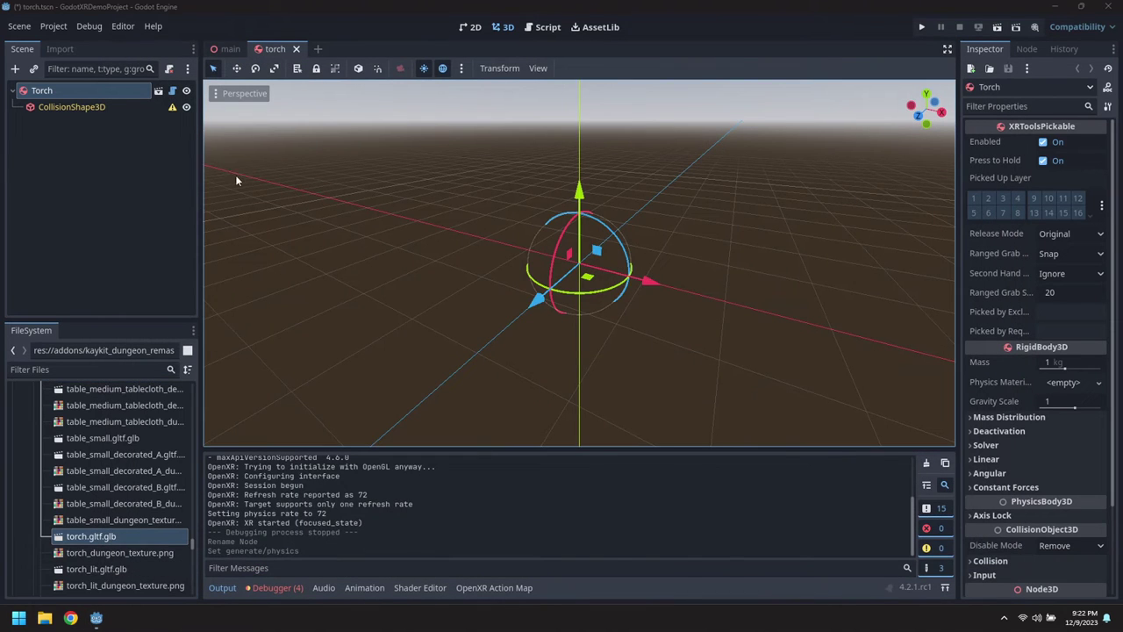
- Instance torch.gltf.glb as a child of the Torch root node
{"action": "left_click_drag", "start_coordinate": [88, 525], "coordinate": [44, 92]}
{"action": "scroll", "coordinate": [755, 219], "scroll_direction": "up", "scroll_amount": 3}
{"action": "middle_click_drag", "start_coordinate": [763, 271], "coordinate": [603, 231]}
{"action": "middle_click_drag", "start_coordinate": [478, 307], "coordinate": [565, 366]}
- Set the root scale of torch.gltf.glb to 0.5 in its advanced import settings and reimport it
{"action": "double_click", "coordinate": [98, 543]}
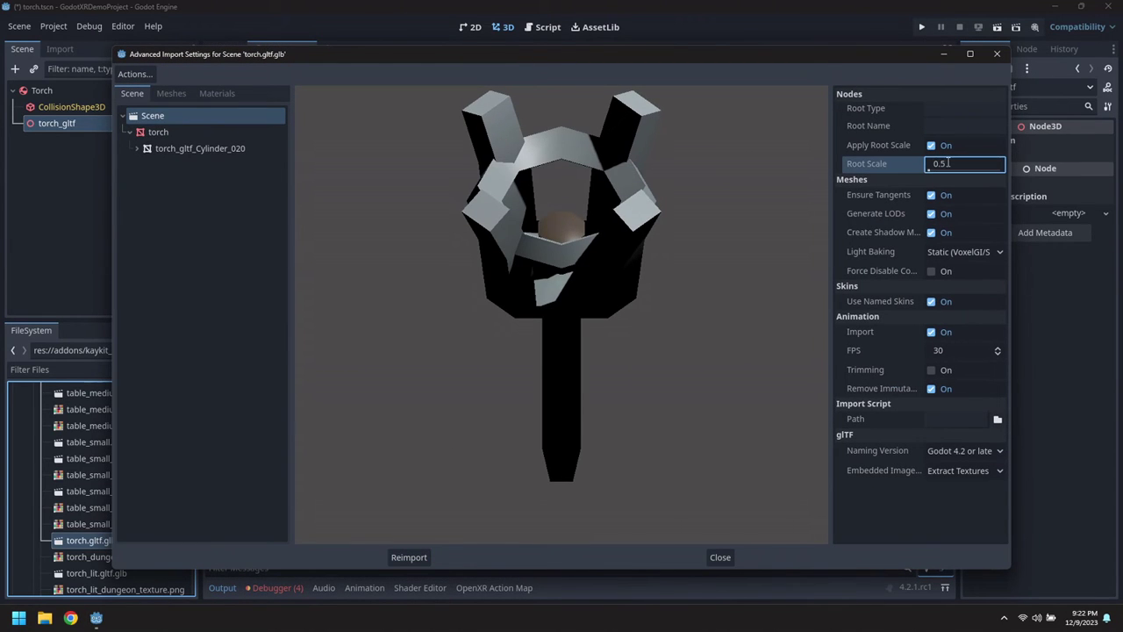
{"action": "left_click", "coordinate": [394, 558]}
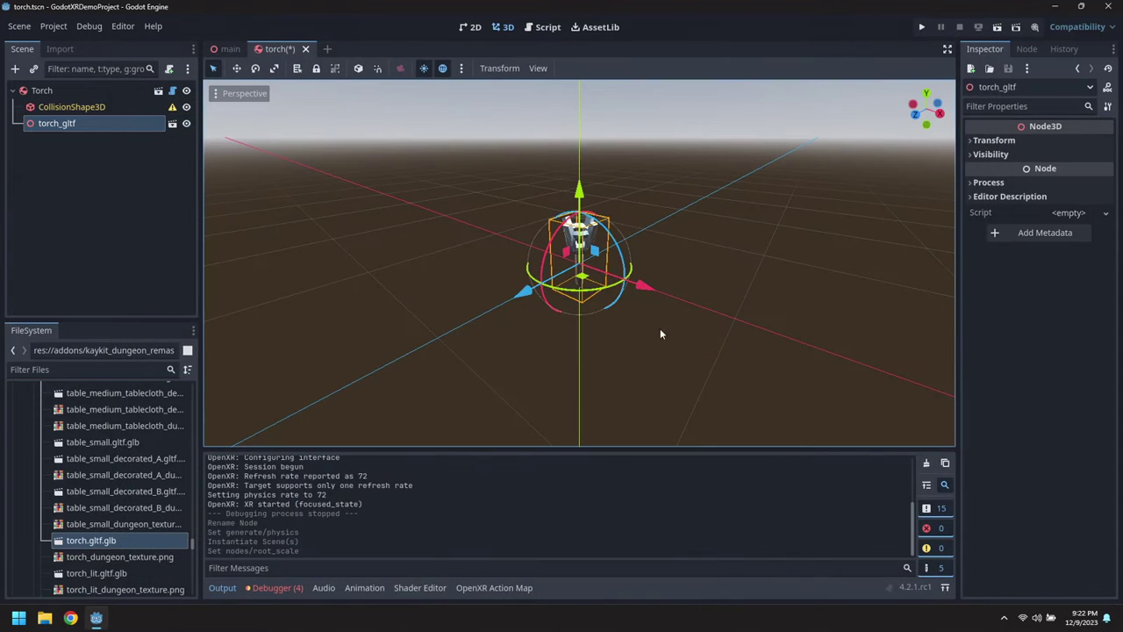
{"action": "scroll", "coordinate": [767, 346], "scroll_direction": "up", "scroll_amount": 5}
{"action": "middle_click_drag", "start_coordinate": [767, 346], "coordinate": [660, 298]}
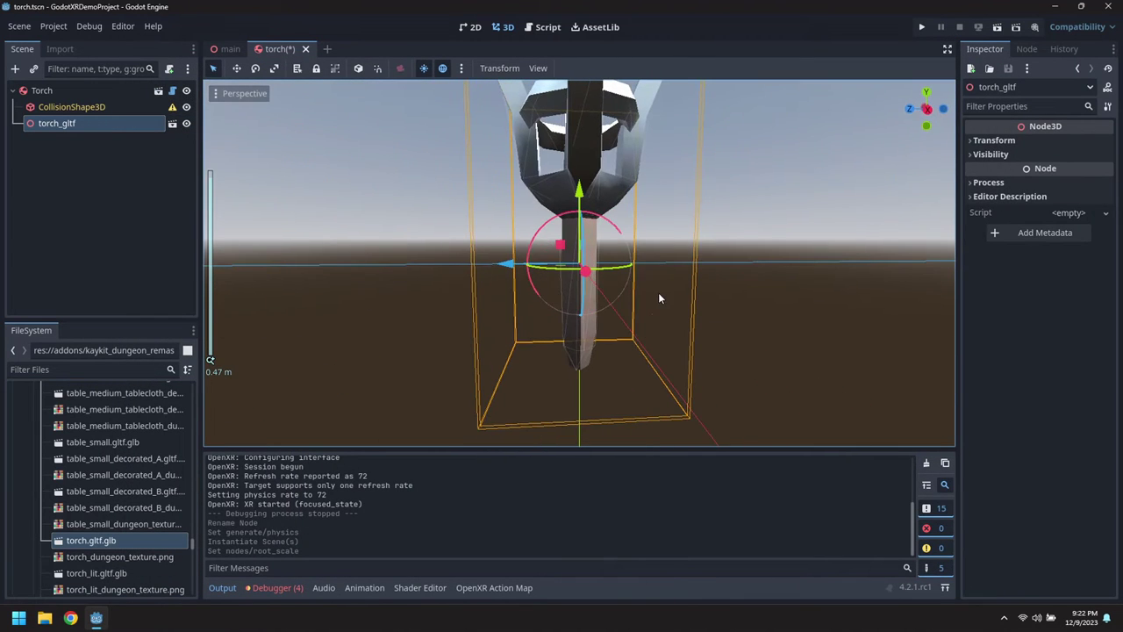
- Make torch_gltf local and copy the convex shape from its first CollisionShape3D into the CollisionShape3D directly under Torch
{"action": "right_click", "coordinate": [82, 129]}
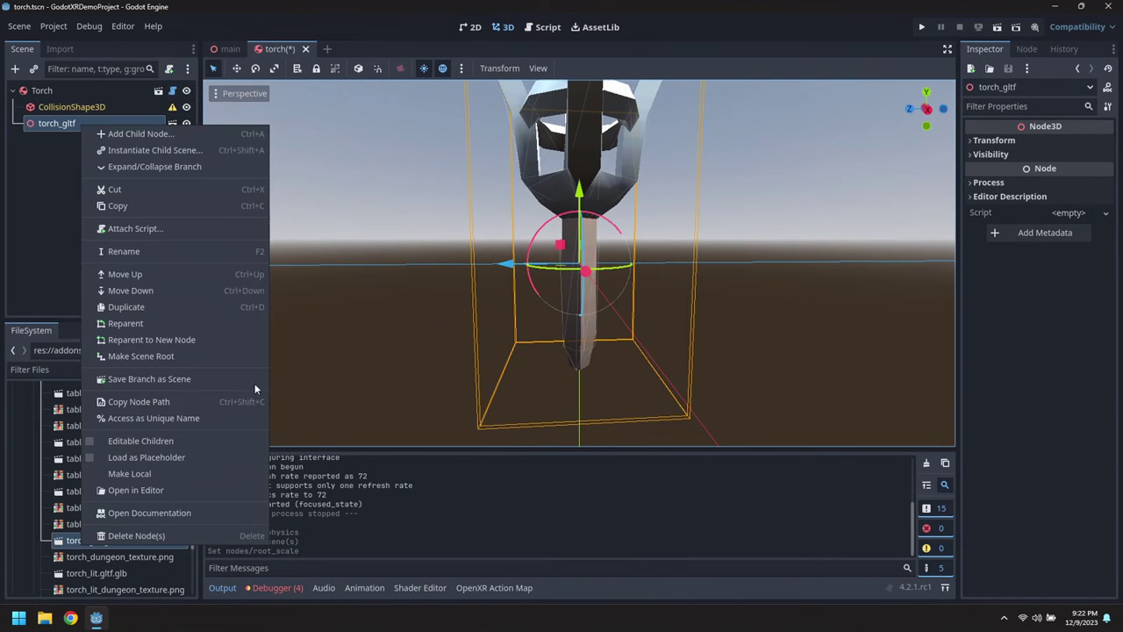
{"action": "left_click", "coordinate": [148, 473]}
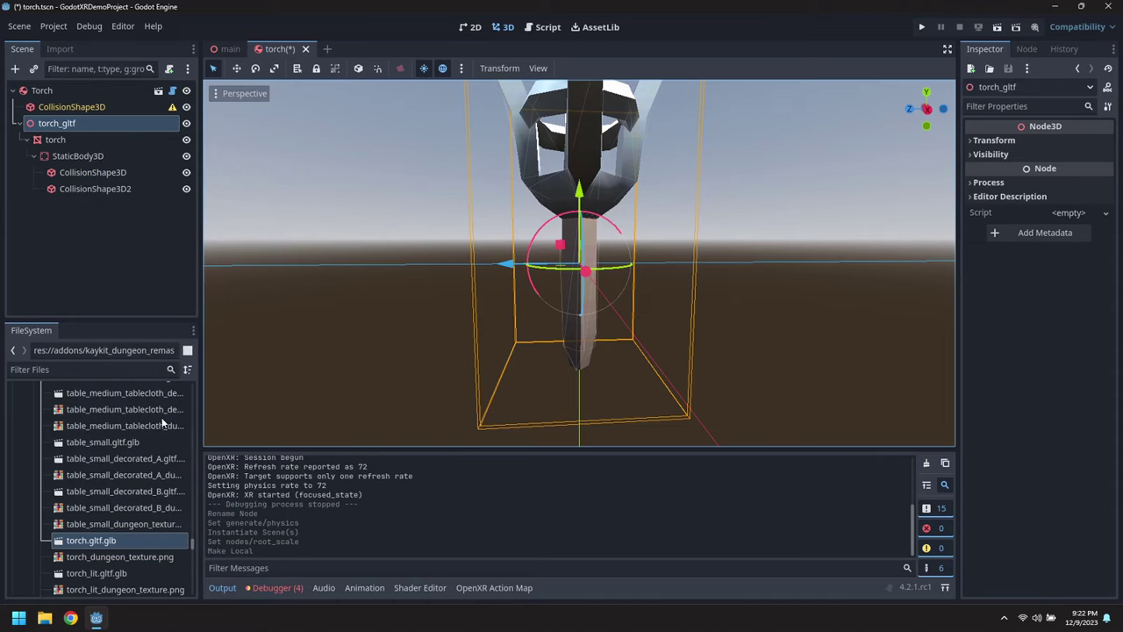
{"action": "left_click", "coordinate": [114, 173]}
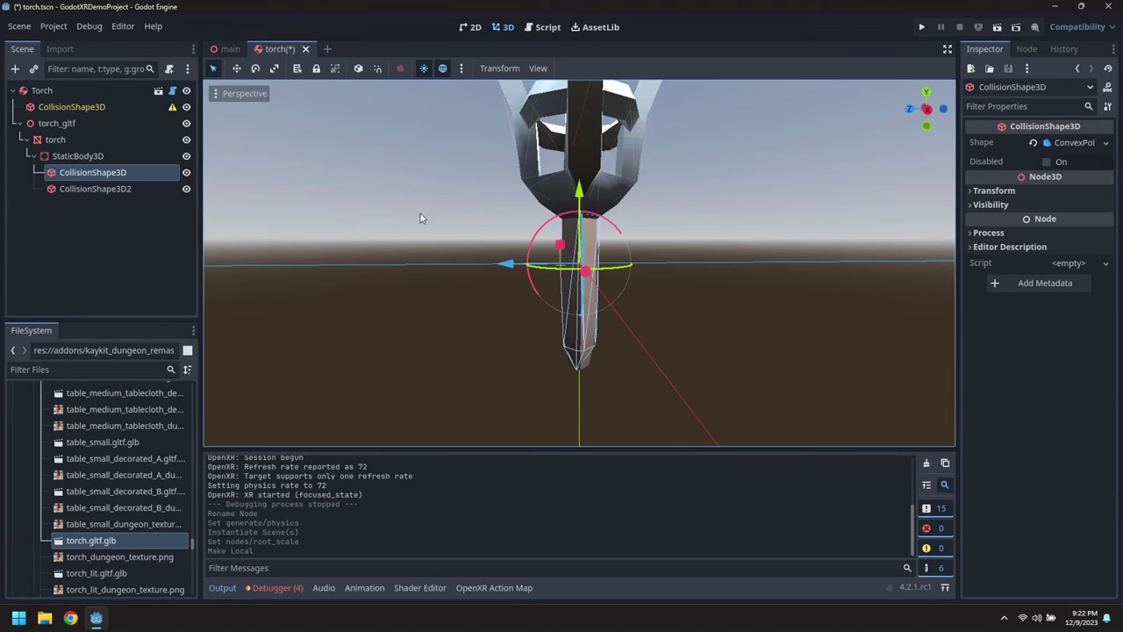
{"action": "left_click", "coordinate": [1106, 142]}
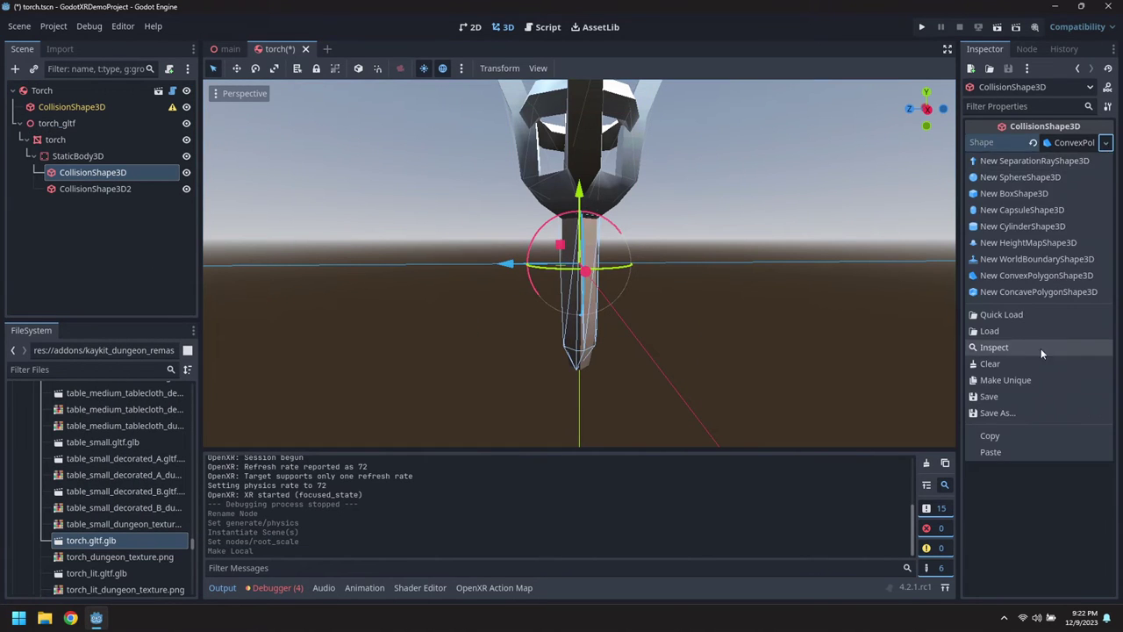
{"action": "left_click", "coordinate": [1013, 436]}
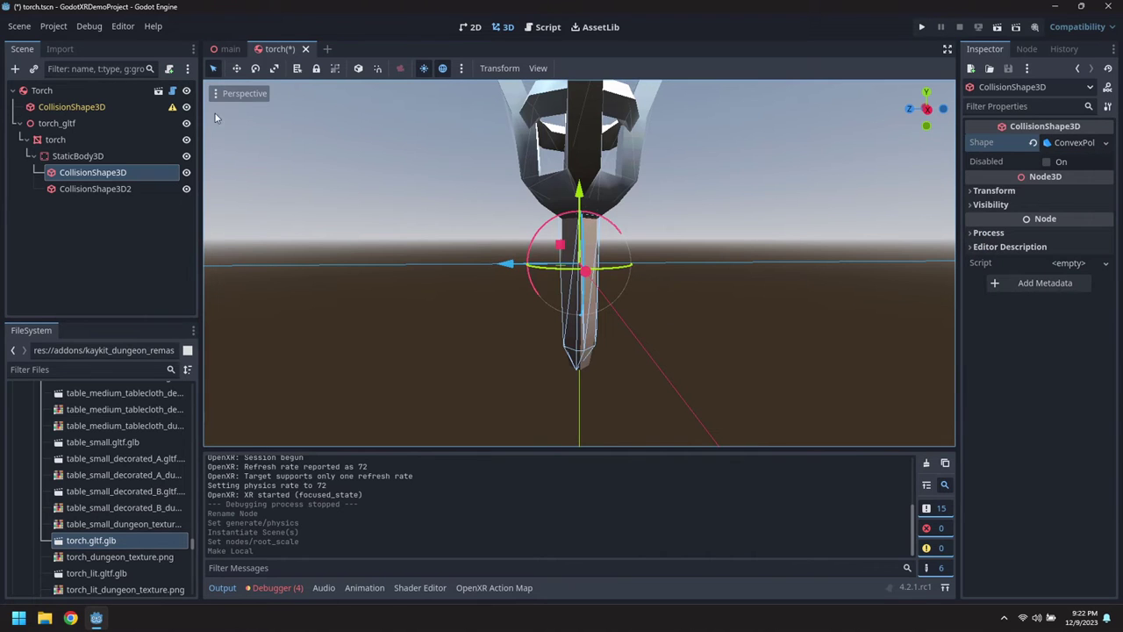
{"action": "left_click", "coordinate": [47, 107]}
{"action": "left_click", "coordinate": [1105, 143]}
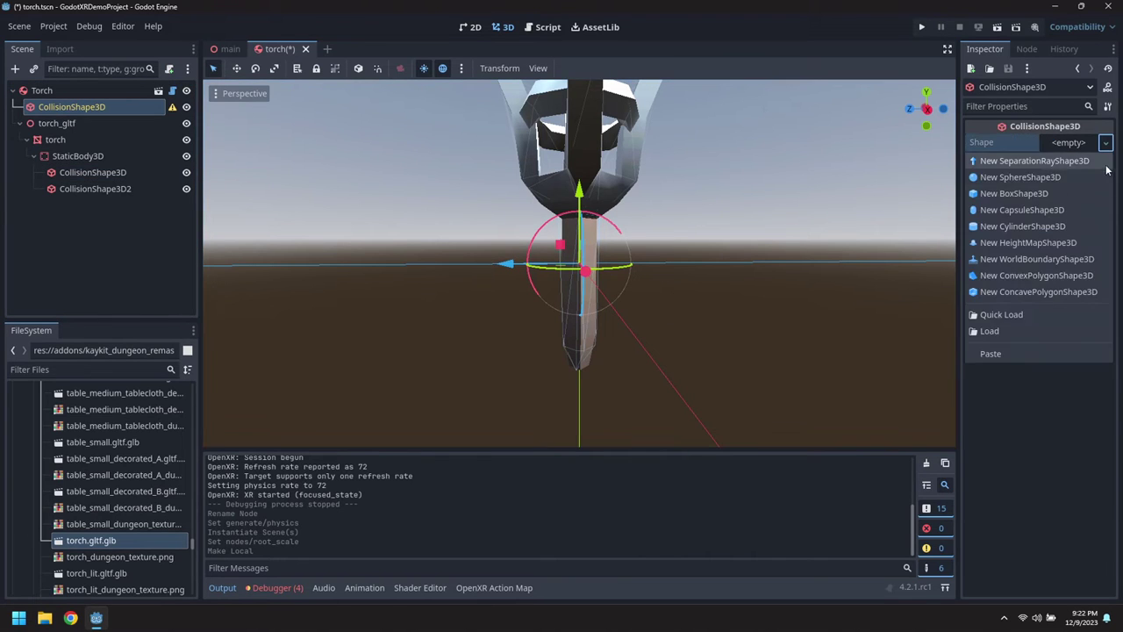
{"action": "left_click", "coordinate": [1003, 353]}
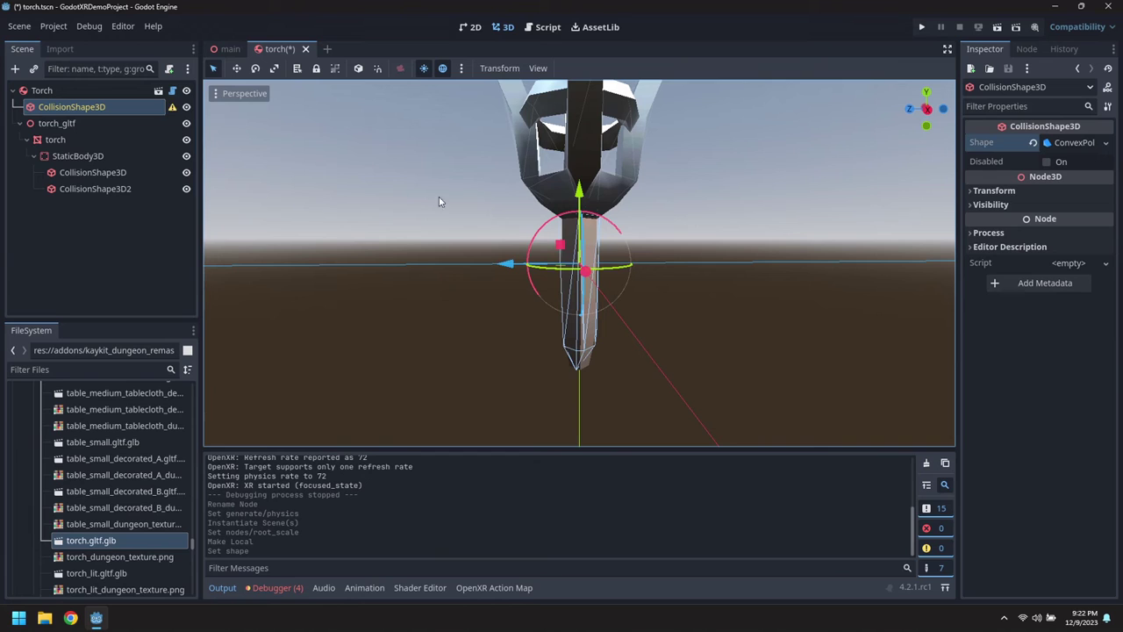
- Move CollisionShape3D2 directly under Torch and delete the imported CollisionShape3D and its StaticBody3D
{"action": "left_click", "coordinate": [101, 173]}
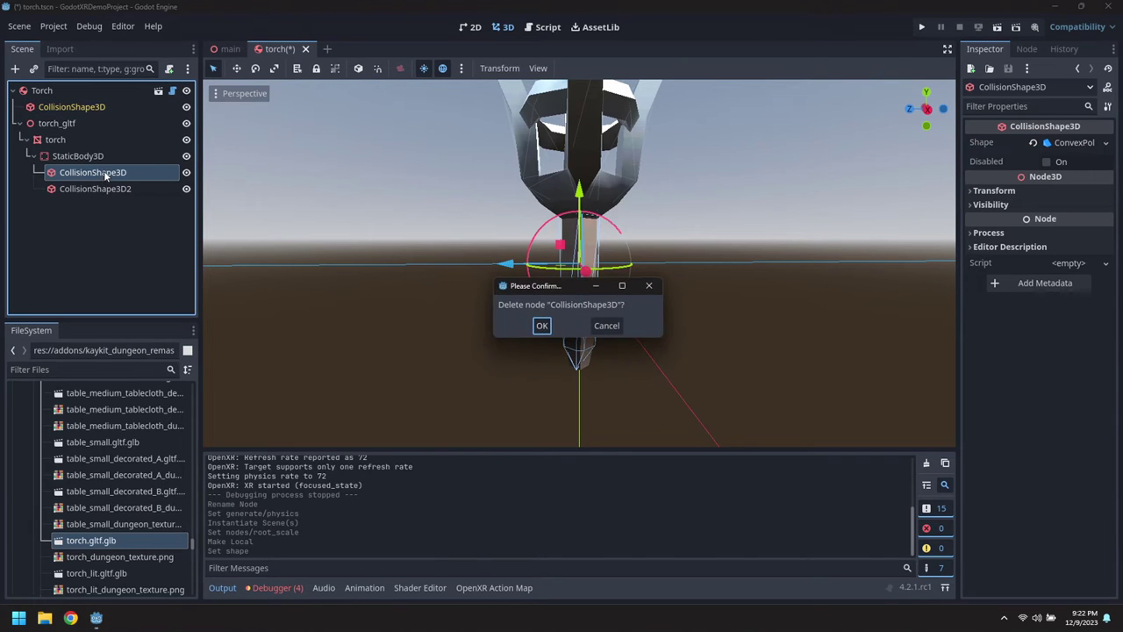
{"action": "key", "text": "Return"}
{"action": "left_click_drag", "start_coordinate": [102, 174], "coordinate": [88, 121]}
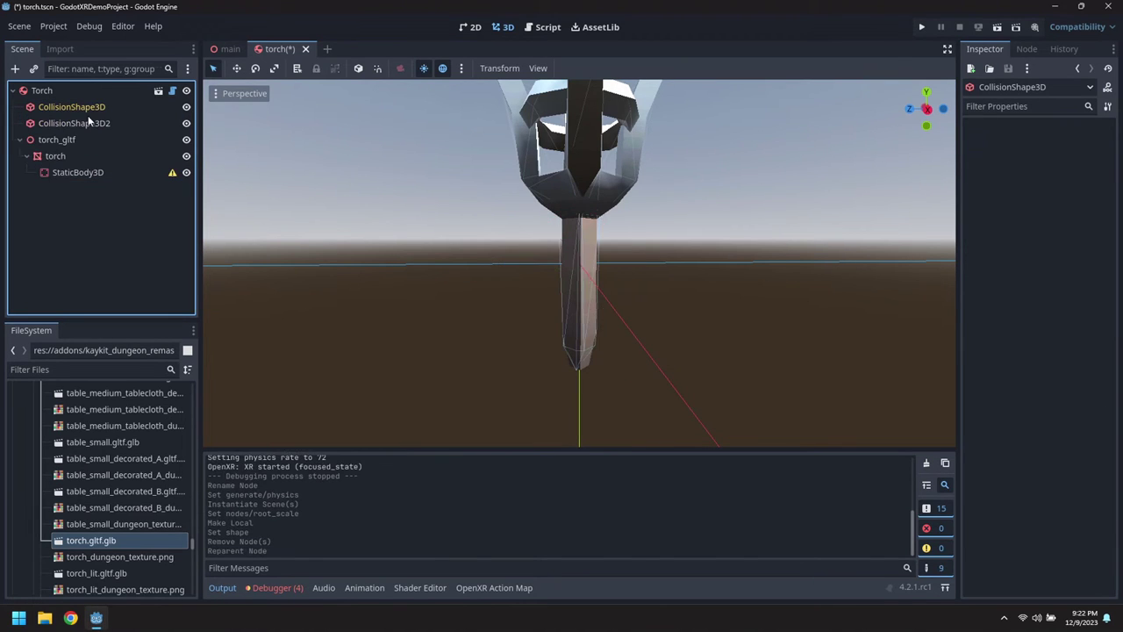
{"action": "left_click", "coordinate": [91, 173]}
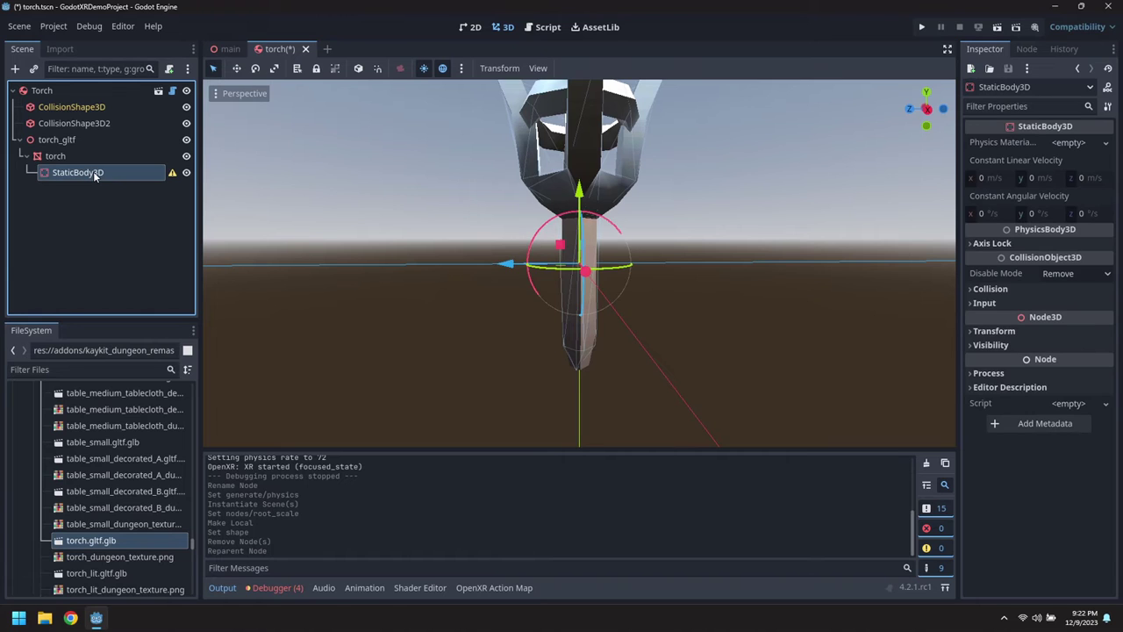
{"action": "key", "text": "Delete"}
{"action": "key", "text": "Return"}
- Move the torch mesh directly under the Torch root, delete the torch_gltf node and save the scene
{"action": "left_click_drag", "start_coordinate": [63, 158], "coordinate": [63, 140]}
{"action": "left_click", "coordinate": [61, 155]}
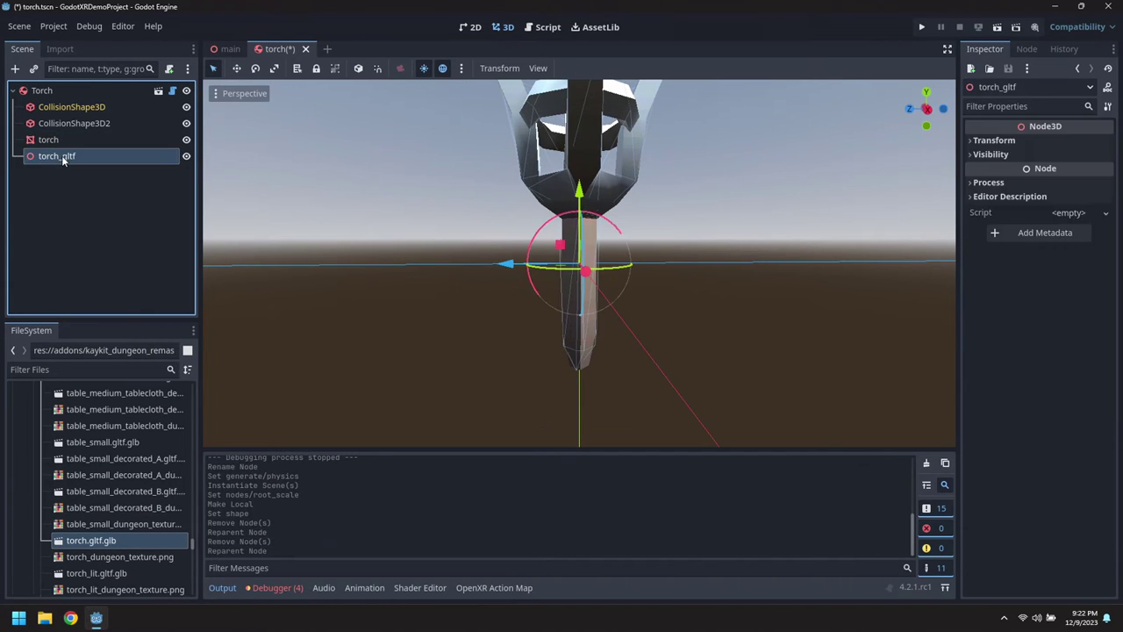
{"action": "key", "text": "Delete"}
{"action": "key", "text": "Return"}
{"action": "key", "text": "ctrl+s"}
- Add highlight_ring.tscn from the godot-xr-tools objects/highlight folder as a child of Torch
{"action": "middle_click_drag", "start_coordinate": [412, 186], "coordinate": [545, 246]}
{"action": "scroll", "coordinate": [562, 251], "scroll_direction": "down", "scroll_amount": 3}
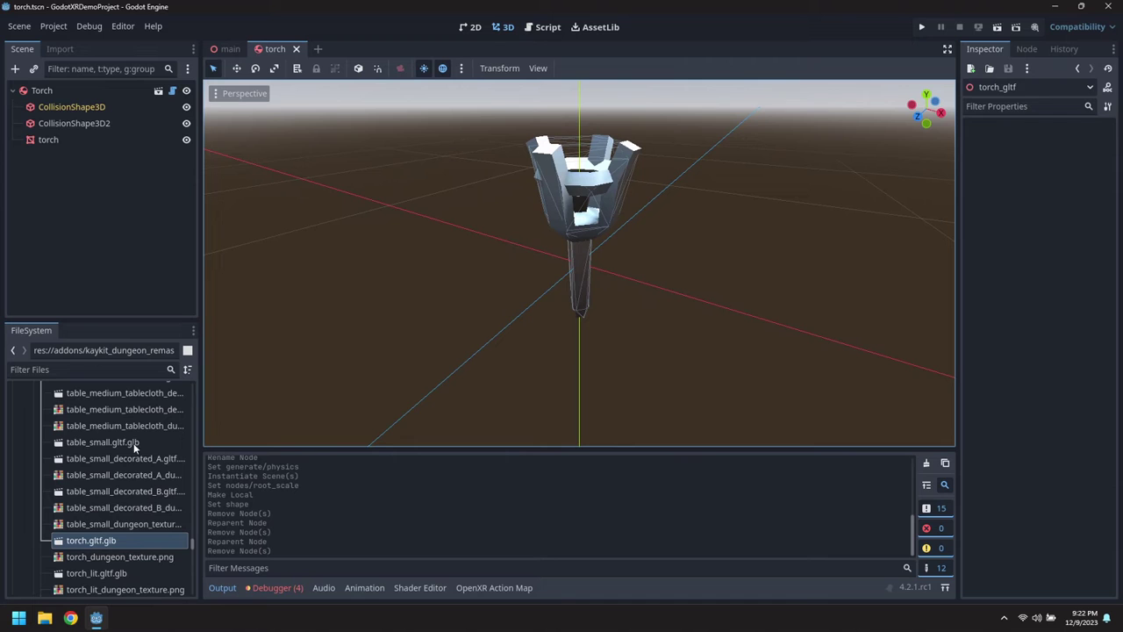
{"action": "scroll", "coordinate": [185, 540], "scroll_direction": "up", "scroll_amount": 20}
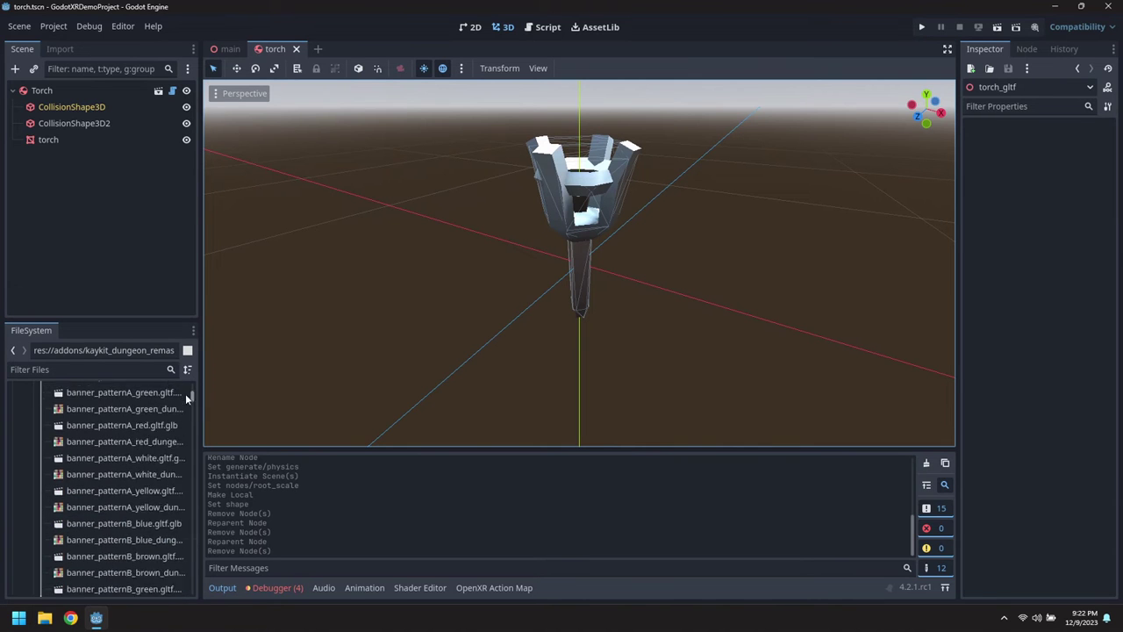
{"action": "left_click", "coordinate": [27, 456]}
{"action": "left_click", "coordinate": [27, 441]}
{"action": "scroll", "coordinate": [131, 523], "scroll_direction": "down", "scroll_amount": 3}
{"action": "scroll", "coordinate": [99, 539], "scroll_direction": "down", "scroll_amount": 4}
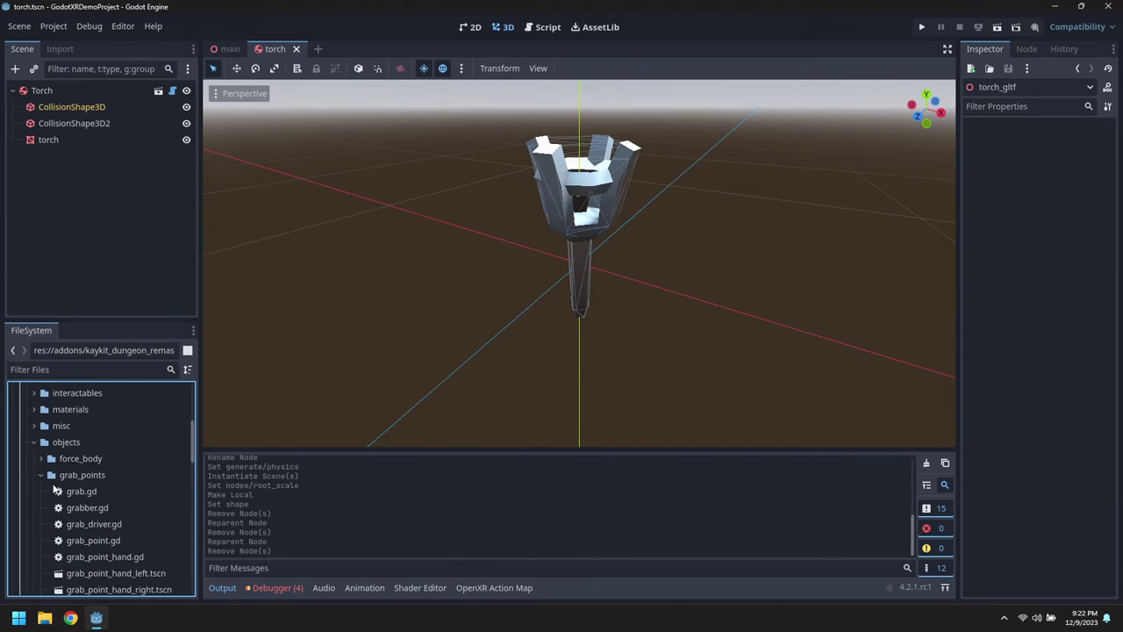
{"action": "left_click", "coordinate": [40, 475]}
{"action": "left_click", "coordinate": [40, 492]}
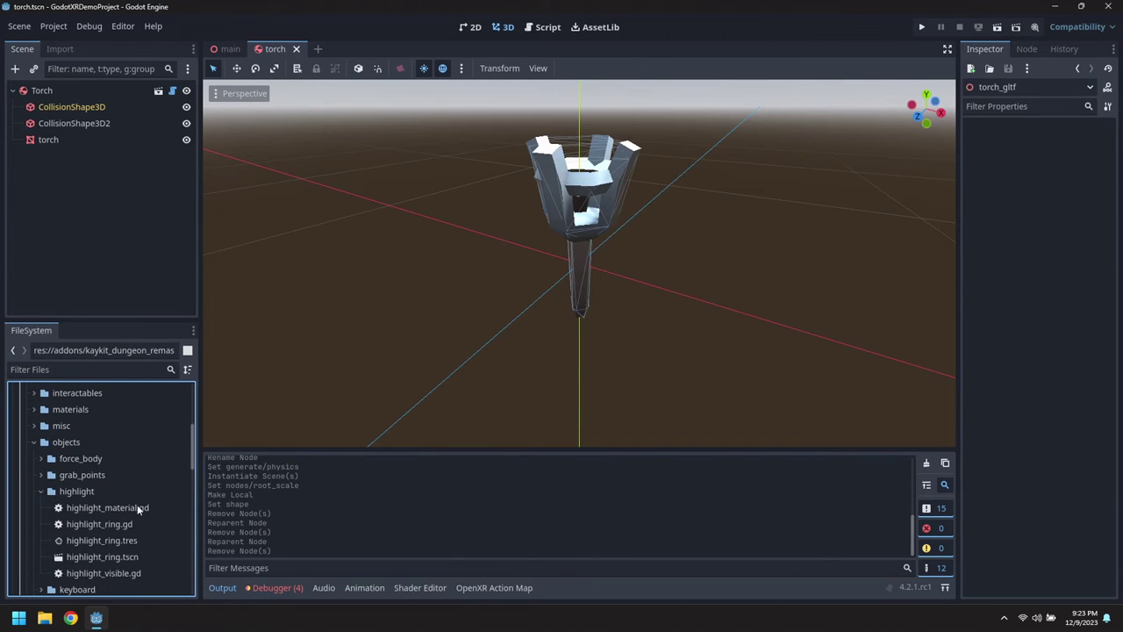
{"action": "left_click_drag", "start_coordinate": [123, 558], "coordinate": [37, 91]}
- Raise the HighlightRing along the Y axis to the base of the torch head and save the scene
{"action": "middle_click_drag", "start_coordinate": [622, 288], "coordinate": [602, 260]}
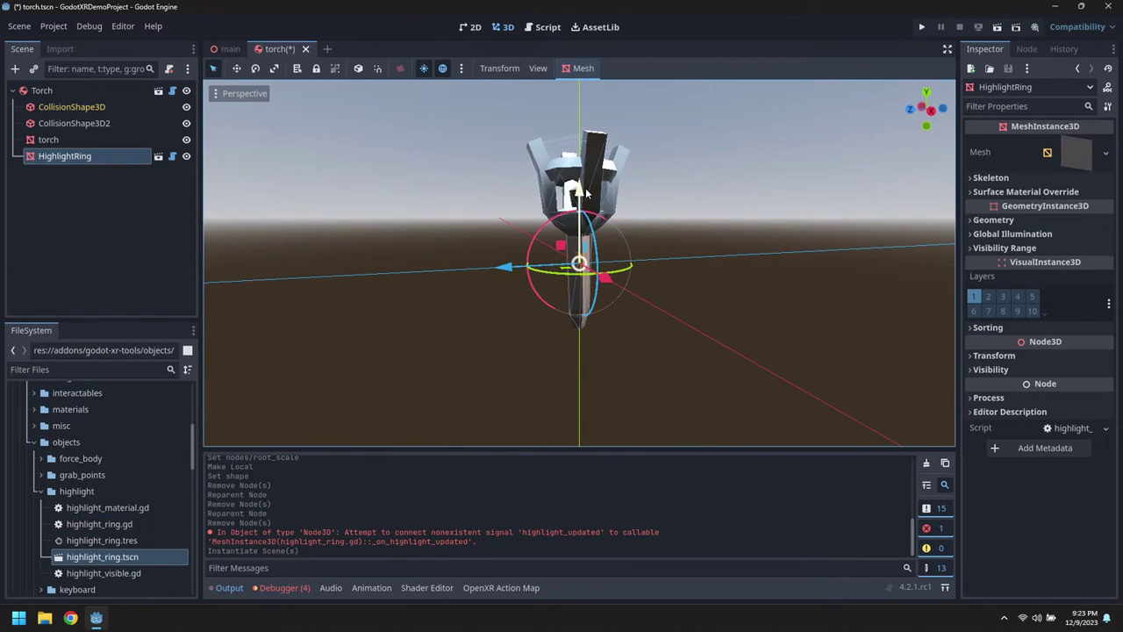
{"action": "left_click_drag", "start_coordinate": [580, 195], "coordinate": [577, 146]}
{"action": "middle_click_drag", "start_coordinate": [614, 211], "coordinate": [913, 288]}
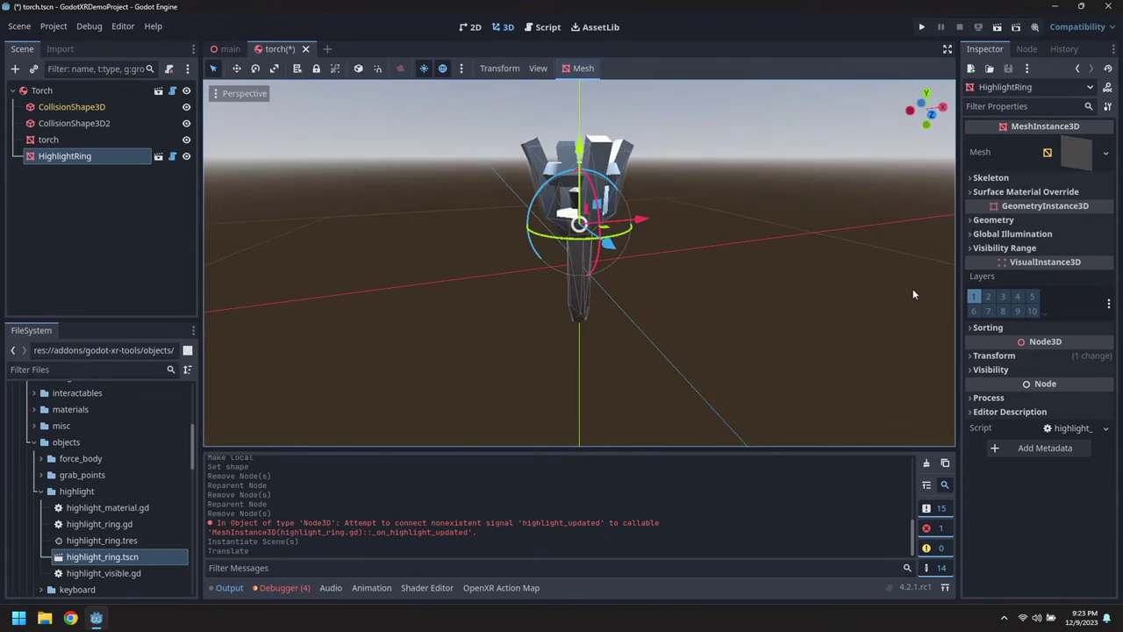
{"action": "key", "text": "ctrl+s"}
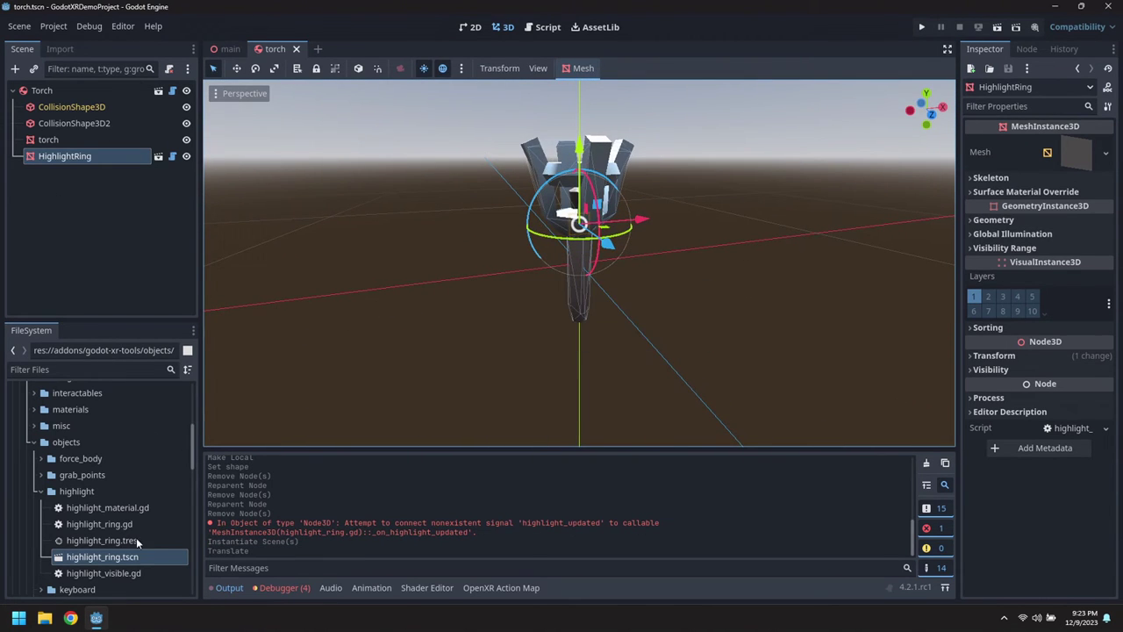
- Add grab_point_hand_left.tscn and grab_point_hand_right.tscn from the grab_points folder as children of Torch
{"action": "left_click", "coordinate": [40, 491]}
{"action": "left_click", "coordinate": [41, 475]}
{"action": "scroll", "coordinate": [172, 511], "scroll_direction": "down", "scroll_amount": 2}
{"action": "left_click", "coordinate": [136, 521]}
{"action": "left_click", "coordinate": [138, 537], "text": "shift"}
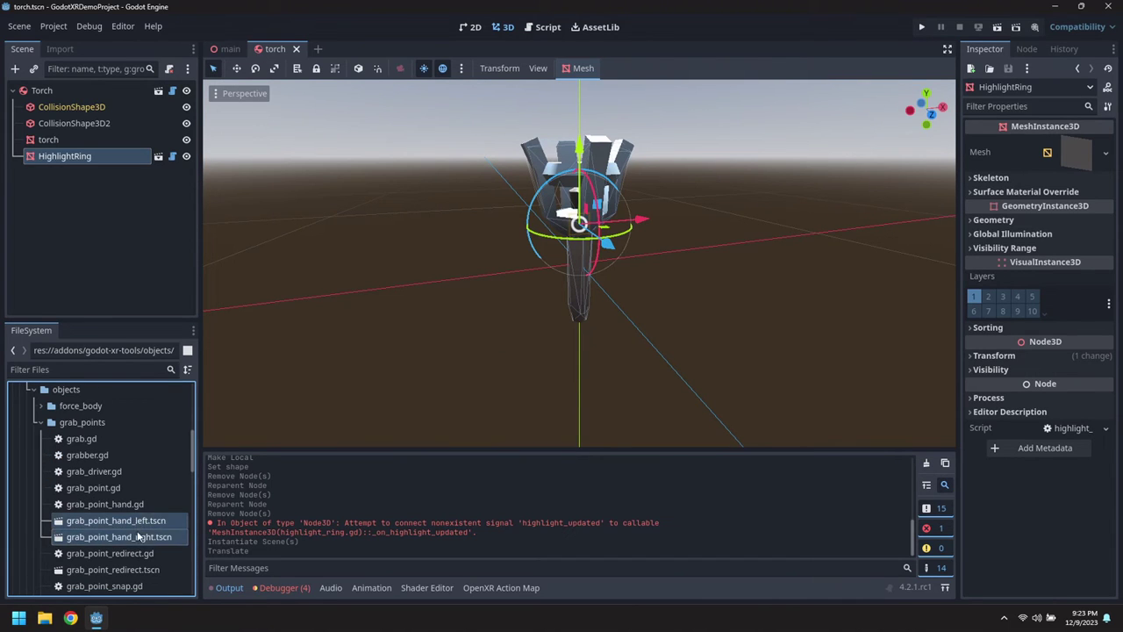
{"action": "left_click_drag", "start_coordinate": [133, 523], "coordinate": [39, 92]}
- Make the GrabPointHandLeft and GrabPointHandRight preview hands visible in the torch scene
{"action": "middle_click_drag", "start_coordinate": [238, 161], "coordinate": [474, 291]}
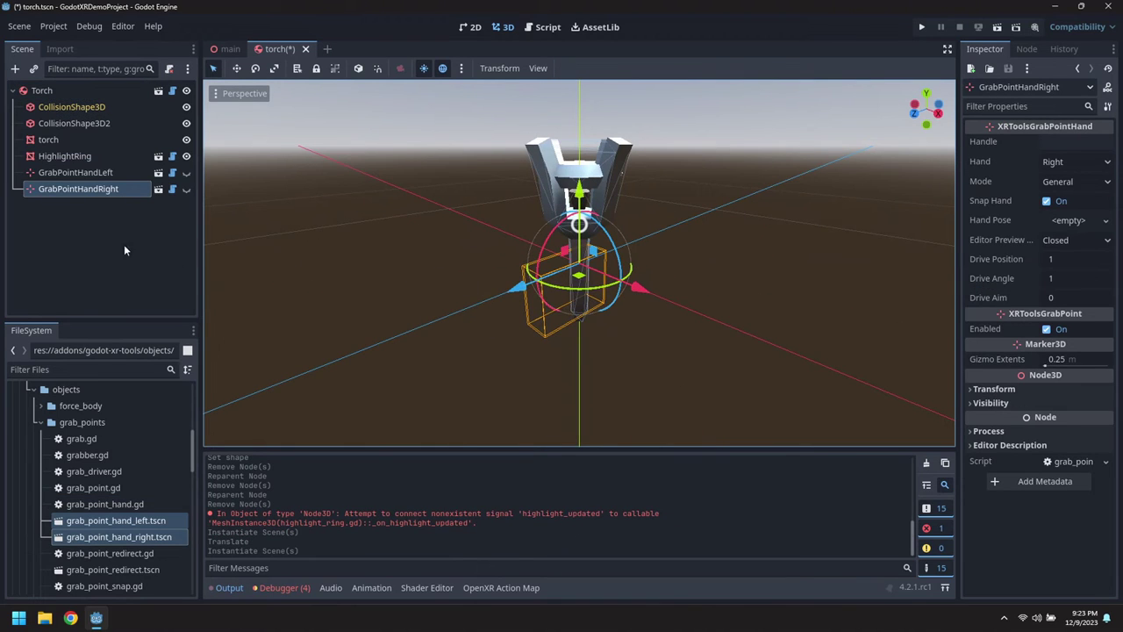
{"action": "left_click", "coordinate": [185, 173]}
{"action": "left_click", "coordinate": [185, 173]}
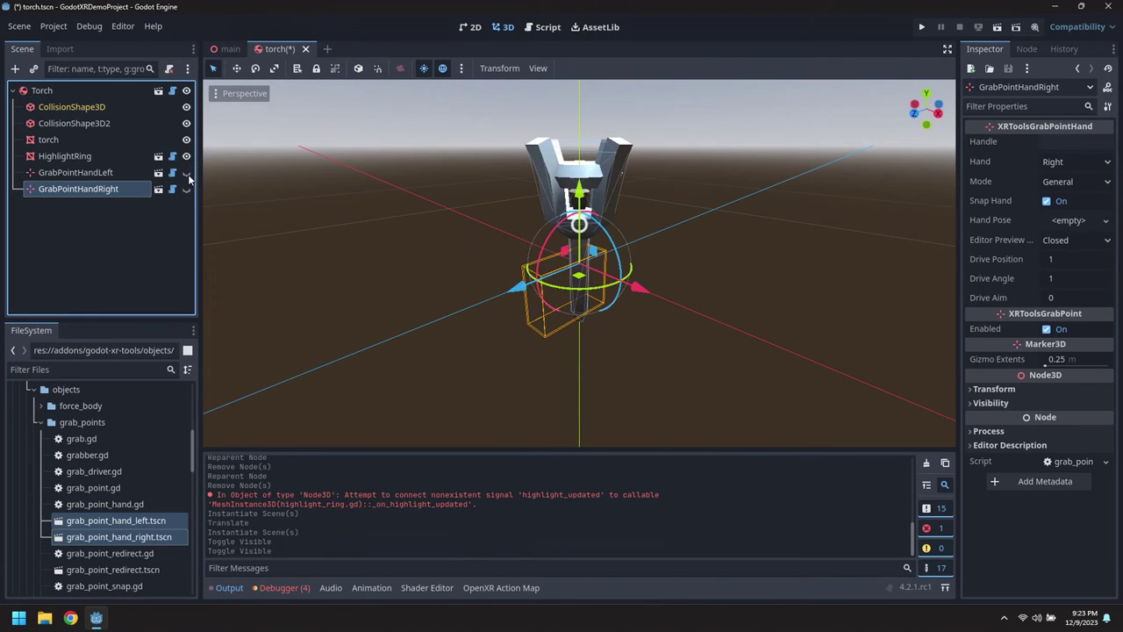
{"action": "left_click", "coordinate": [186, 173]}
{"action": "left_click", "coordinate": [186, 188]}
{"action": "scroll", "coordinate": [552, 374], "scroll_direction": "up", "scroll_amount": 3}
{"action": "middle_click_drag", "start_coordinate": [552, 374], "coordinate": [707, 427]}
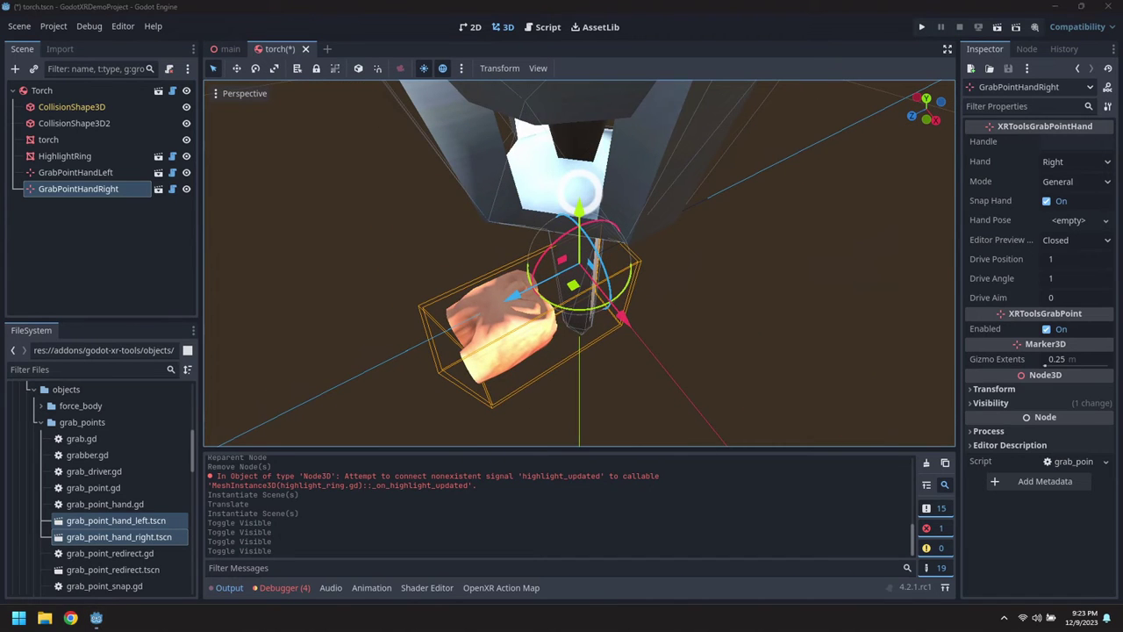
- Switch to the browser, examine the standard hand poses in the Godot XR Tools documentation, and return to Godot
{"action": "key", "text": "alt+Tab"}
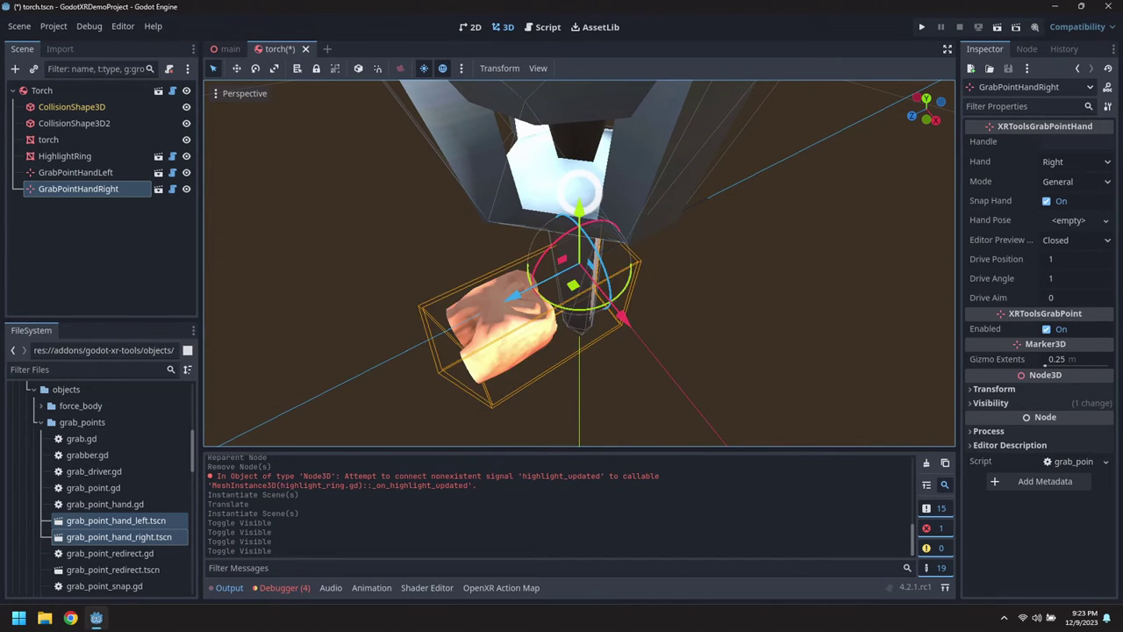
{"action": "key", "text": "alt+Tab"}
{"action": "key", "text": "alt+Tab"}
{"action": "key", "text": "alt+Tab"}
{"action": "key", "text": "Escape"}
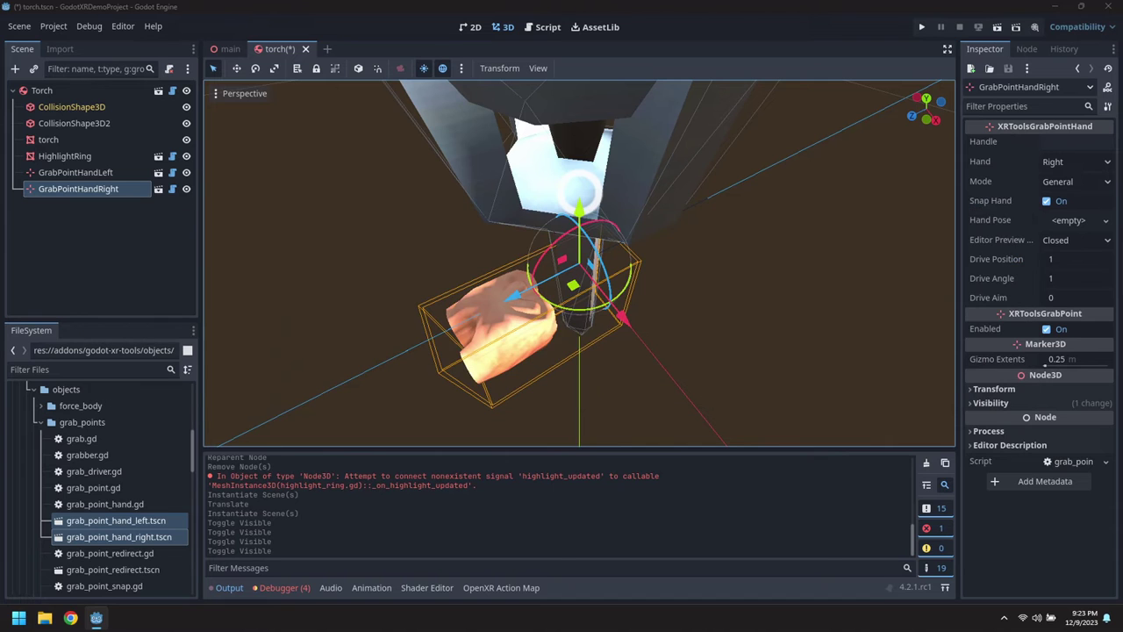
{"action": "key", "text": "alt+Tab"}
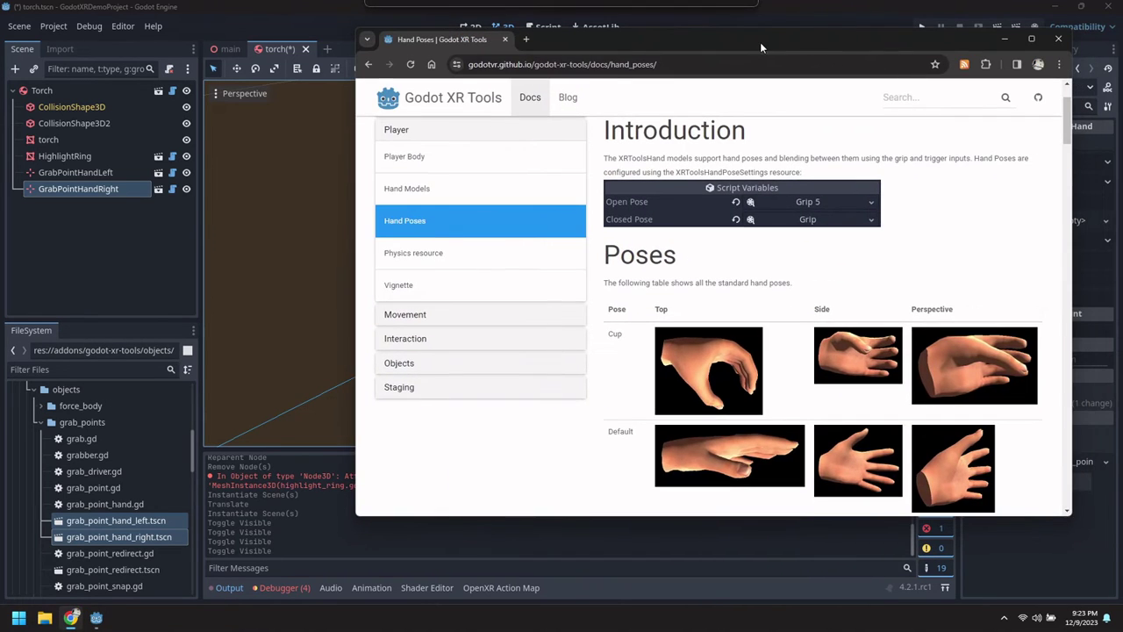
{"action": "scroll", "coordinate": [792, 326], "scroll_direction": "down", "scroll_amount": 3}
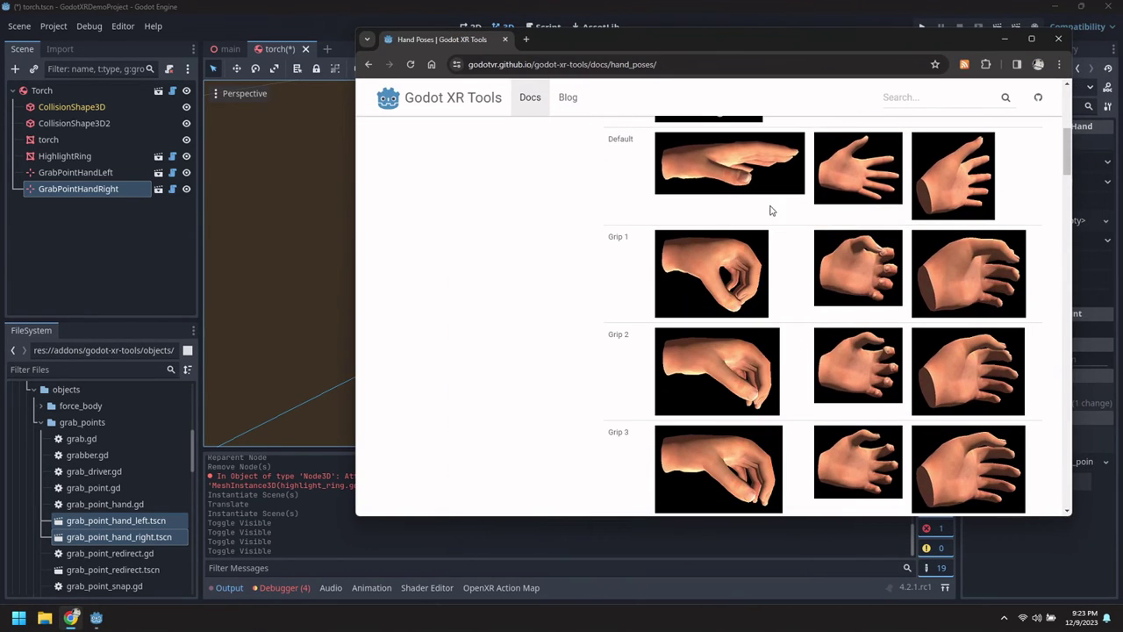
{"action": "key", "text": "alt+Tab"}
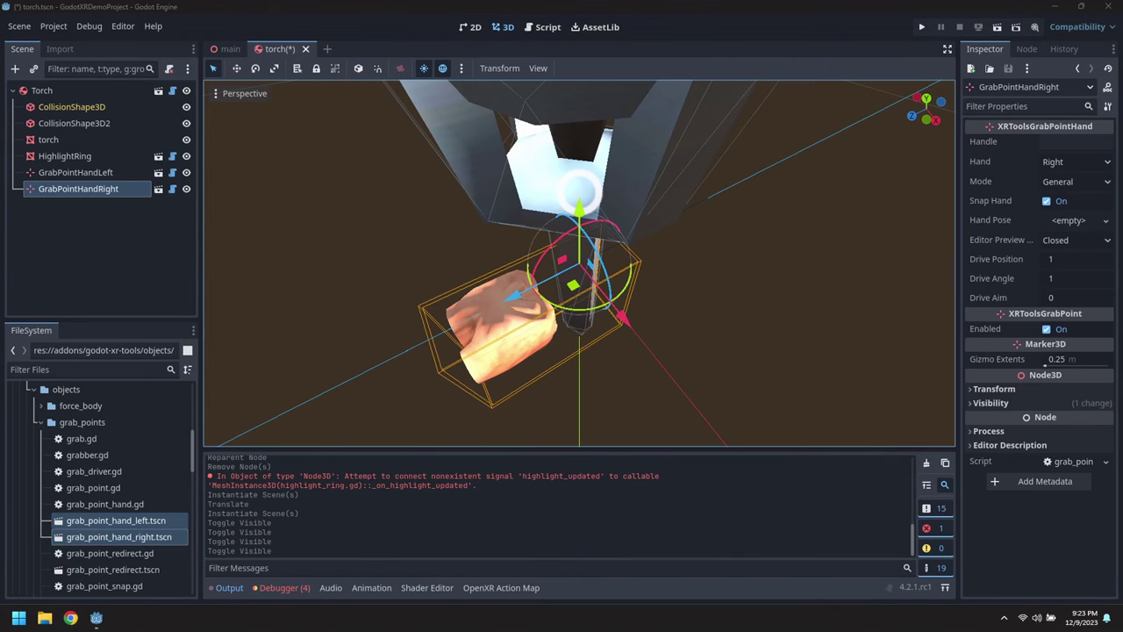
- Give GrabPointHandLeft a new hand pose with the left-hand Grip 1.res as open and closed pose, and set its editor preview to Open
{"action": "left_click", "coordinate": [99, 173]}
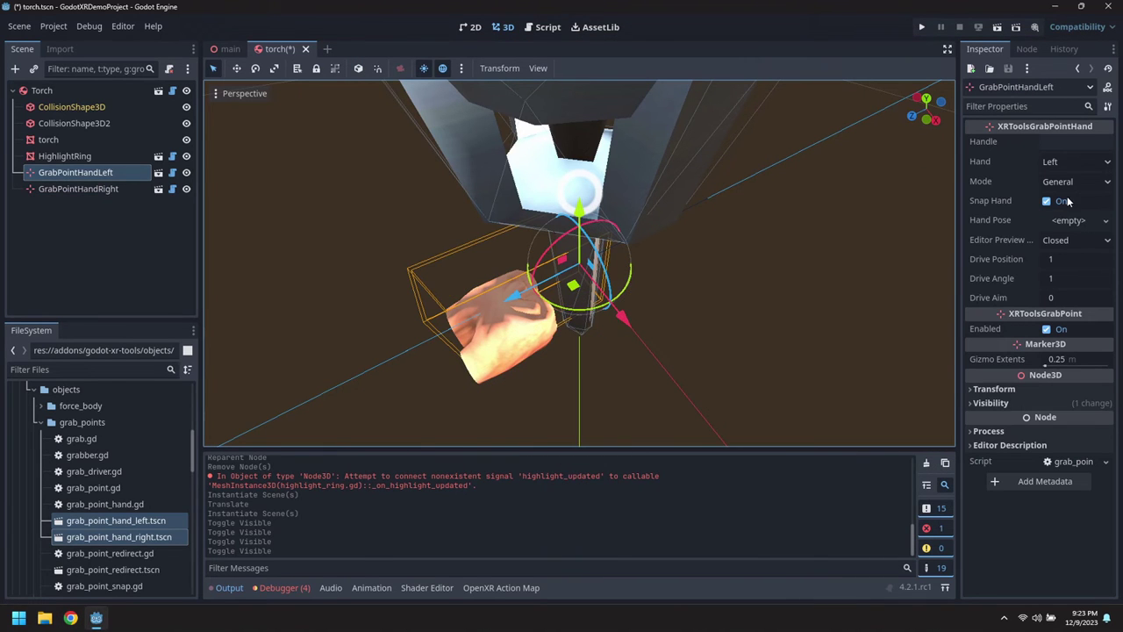
{"action": "left_click", "coordinate": [1080, 221]}
{"action": "left_click", "coordinate": [999, 240]}
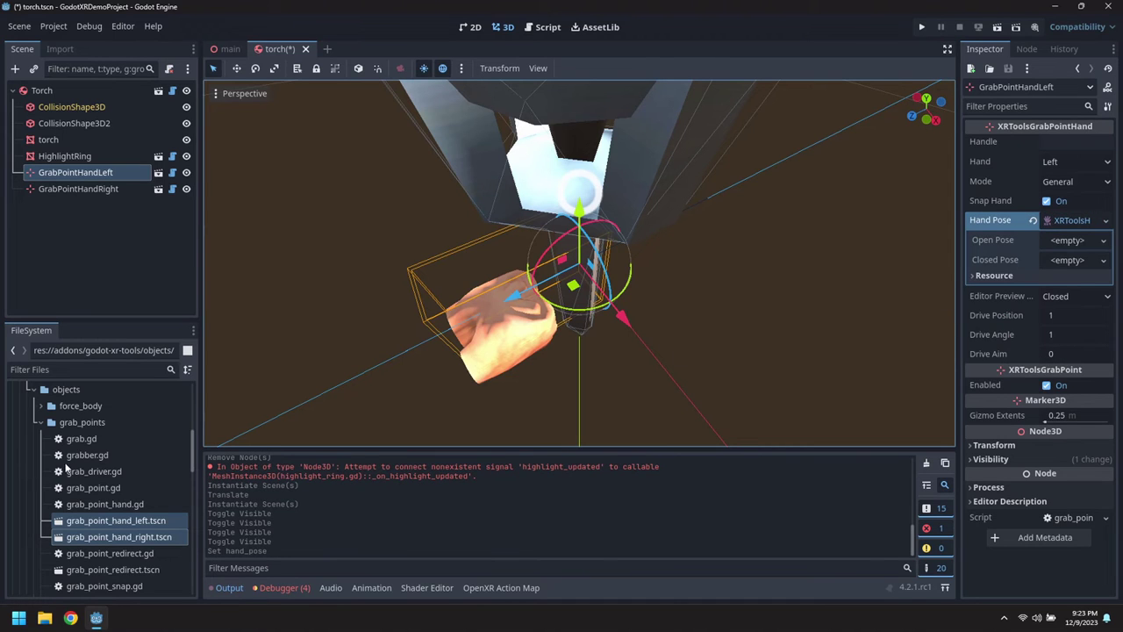
{"action": "scroll", "coordinate": [44, 413], "scroll_direction": "up", "scroll_amount": 5}
{"action": "left_click", "coordinate": [35, 466]}
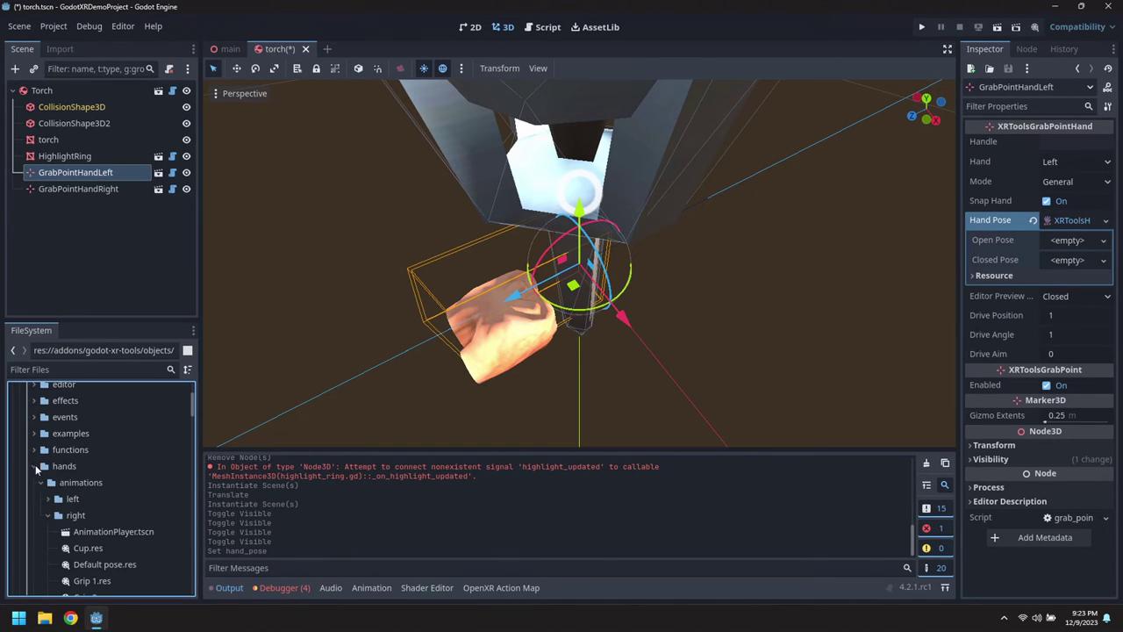
{"action": "left_click", "coordinate": [50, 499]}
{"action": "scroll", "coordinate": [106, 519], "scroll_direction": "down", "scroll_amount": 2}
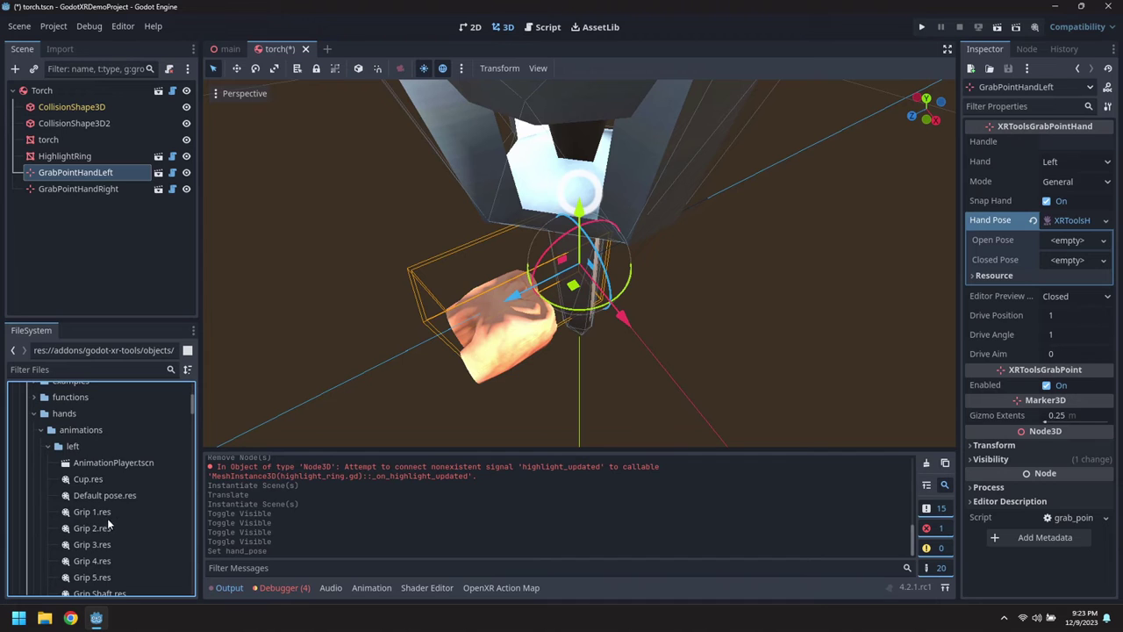
{"action": "left_click_drag", "start_coordinate": [98, 520], "coordinate": [1075, 239]}
{"action": "left_click", "coordinate": [97, 511]}
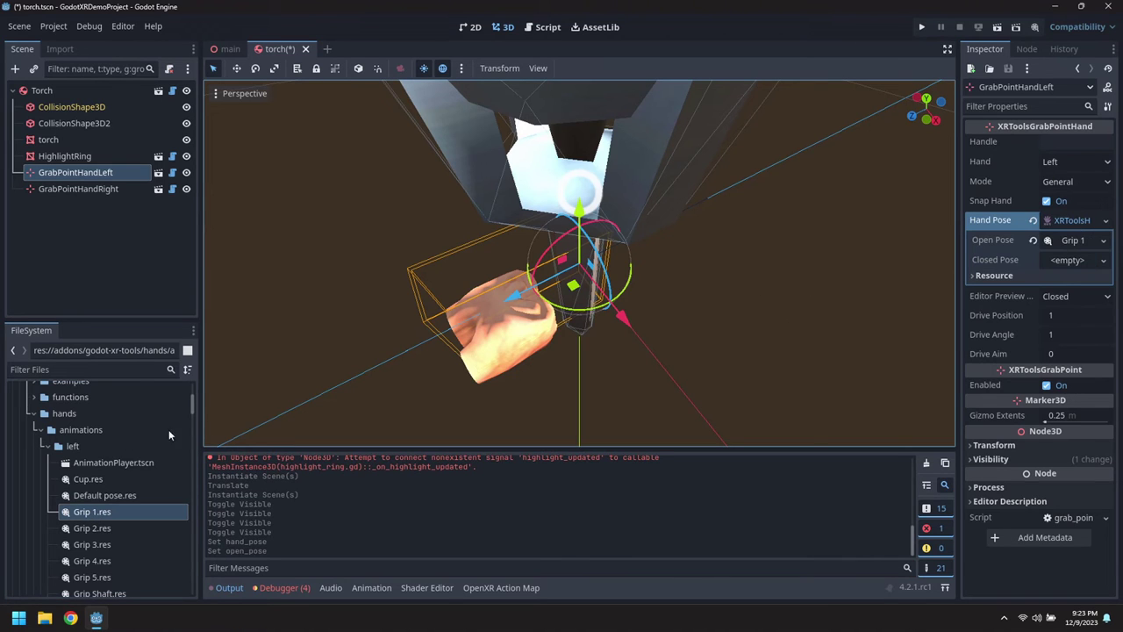
{"action": "left_click_drag", "start_coordinate": [76, 513], "coordinate": [1075, 261]}
{"action": "left_click", "coordinate": [1073, 297]}
{"action": "left_click", "coordinate": [1065, 331]}
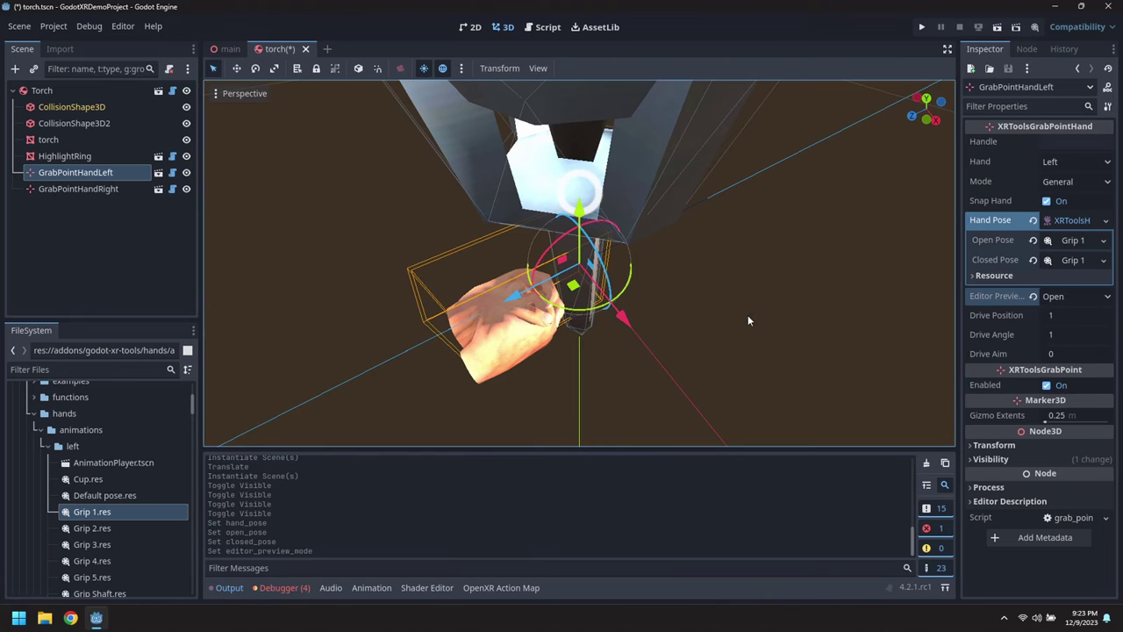
- Move GrabPointHandLeft around the torch handle below the head, at about Y 0.085 and Z -0.086 m, and tilt it about 7.8° around X
{"action": "middle_click_drag", "start_coordinate": [750, 313], "coordinate": [742, 246]}
{"action": "scroll", "coordinate": [722, 239], "scroll_direction": "up", "scroll_amount": 2}
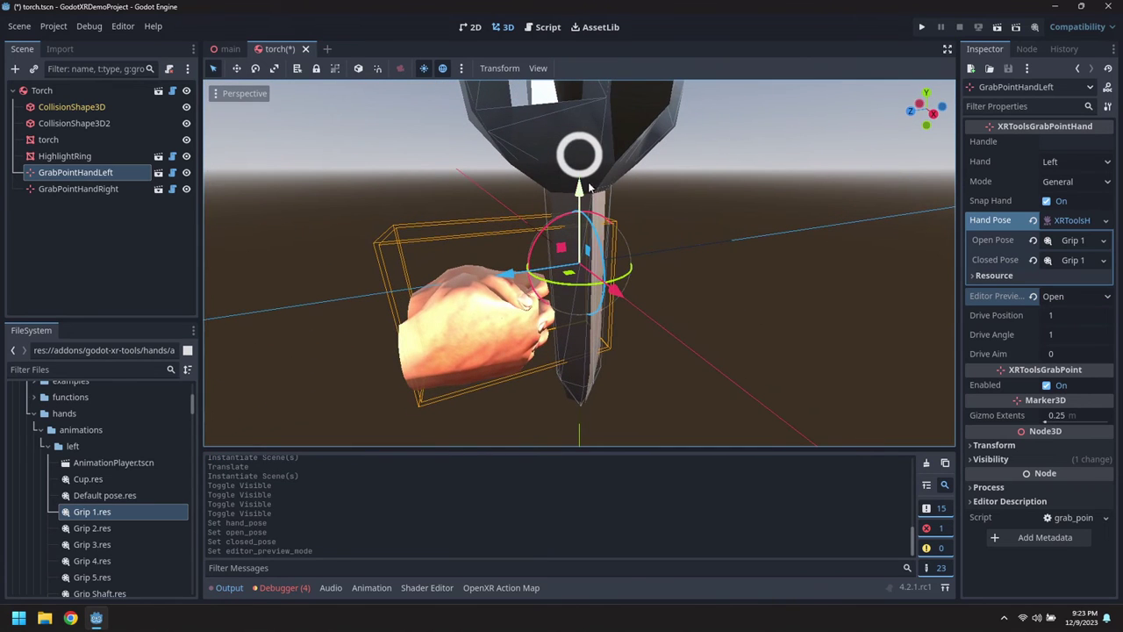
{"action": "left_click_drag", "start_coordinate": [581, 199], "coordinate": [564, 102]}
{"action": "left_click_drag", "start_coordinate": [545, 198], "coordinate": [632, 197]}
{"action": "middle_click_drag", "start_coordinate": [787, 192], "coordinate": [737, 204]}
{"action": "left_click_drag", "start_coordinate": [586, 199], "coordinate": [588, 198]}
{"action": "middle_click_drag", "start_coordinate": [588, 198], "coordinate": [834, 244]}
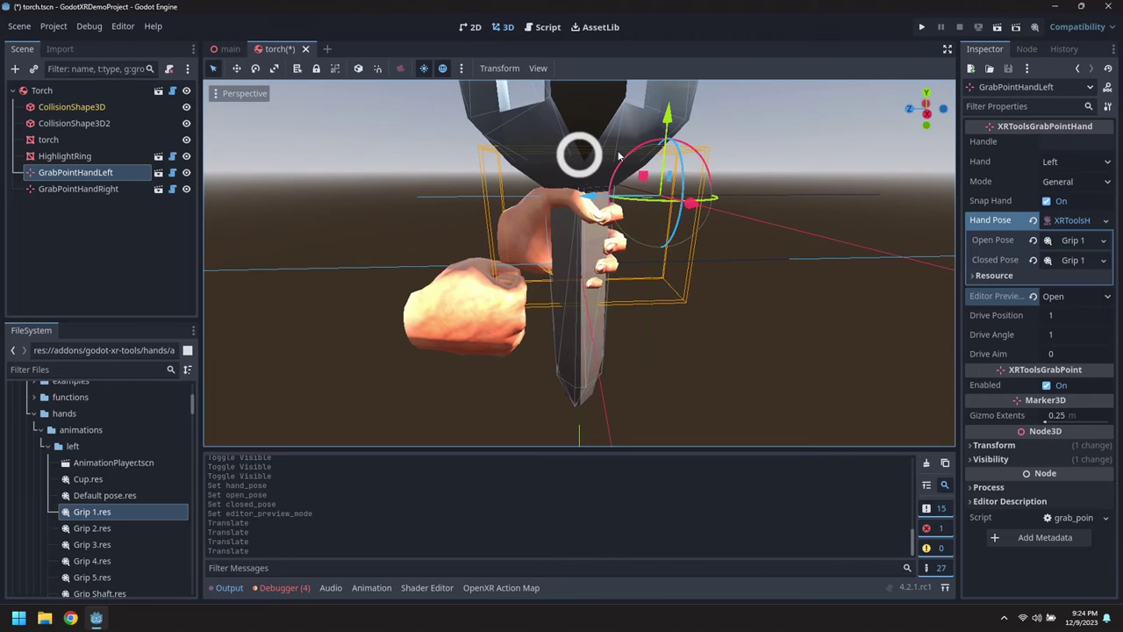
{"action": "left_click_drag", "start_coordinate": [618, 155], "coordinate": [621, 165]}
{"action": "left_click_drag", "start_coordinate": [667, 114], "coordinate": [667, 103]}
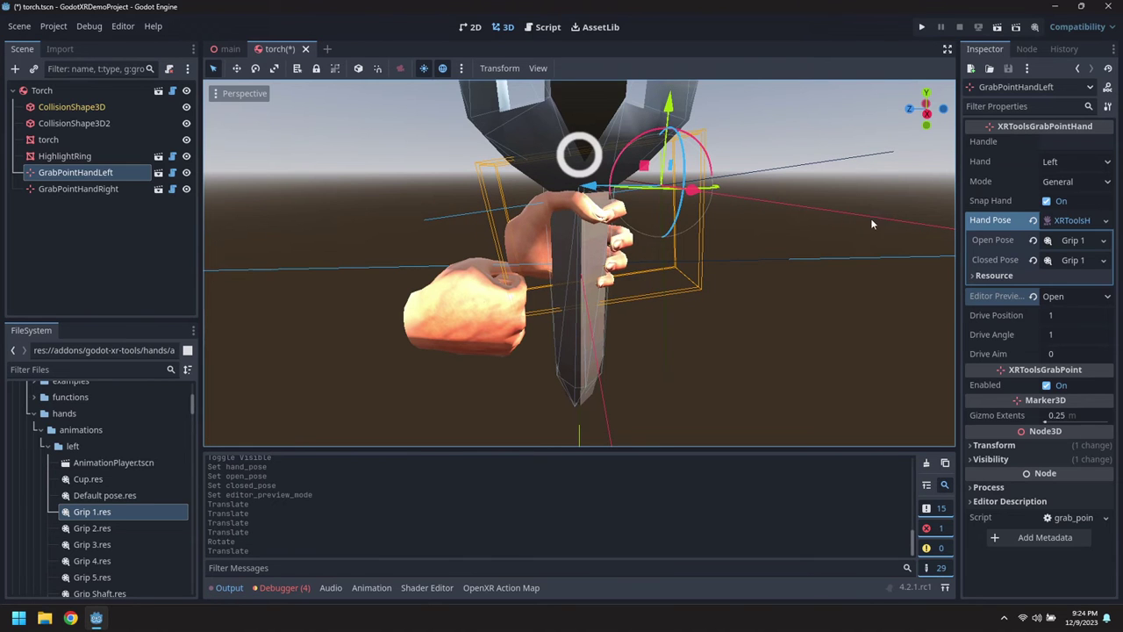
{"action": "mouse_move", "coordinate": [830, 243]}
{"action": "middle_mouse_down"}
{"action": "mouse_move", "coordinate": [667, 233]}
{"action": "mouse_move", "coordinate": [800, 227]}
{"action": "mouse_move", "coordinate": [845, 243]}
{"action": "middle_mouse_up"}
- Rename the GrabPointHandLeft node to GrabPointTopHandLeft
{"action": "left_click", "coordinate": [75, 172]}
{"action": "left_click", "coordinate": [77, 173]}
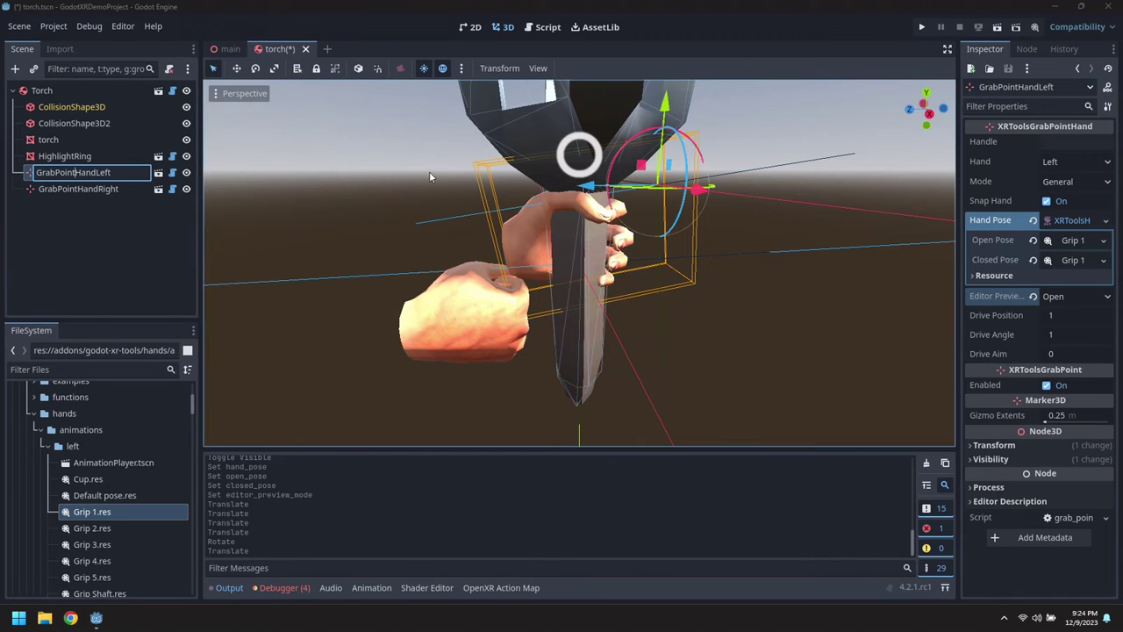
{"action": "key", "text": "Return"}
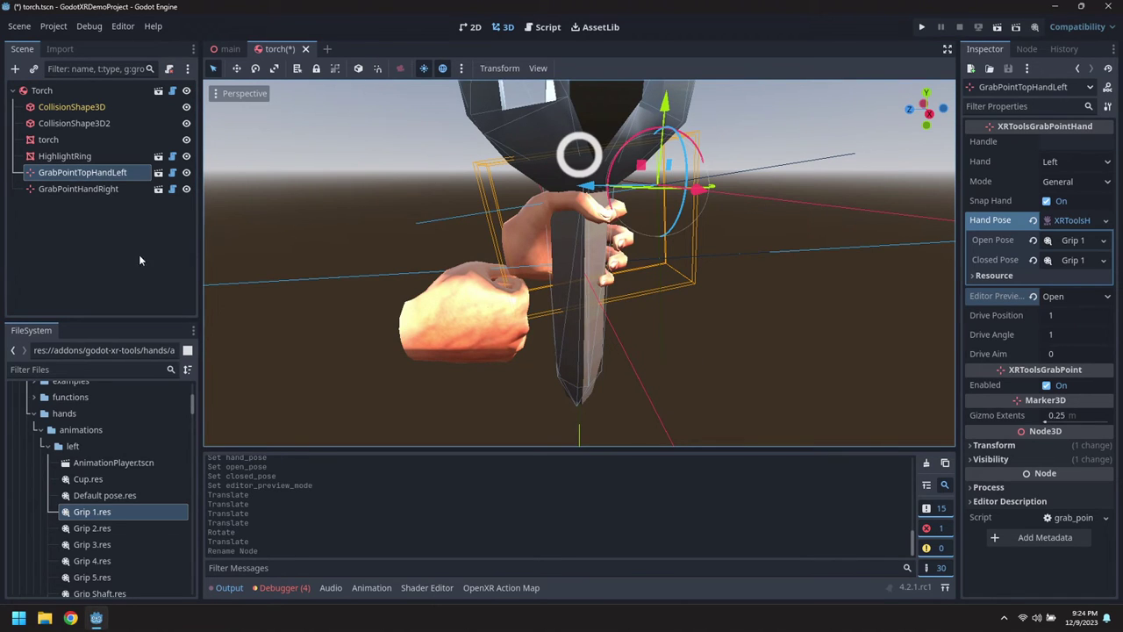
- Give GrabPointHandRight a new hand pose with the right-hand Grip 1.res as open and closed pose, and set its editor preview to Open
{"action": "left_click", "coordinate": [103, 187]}
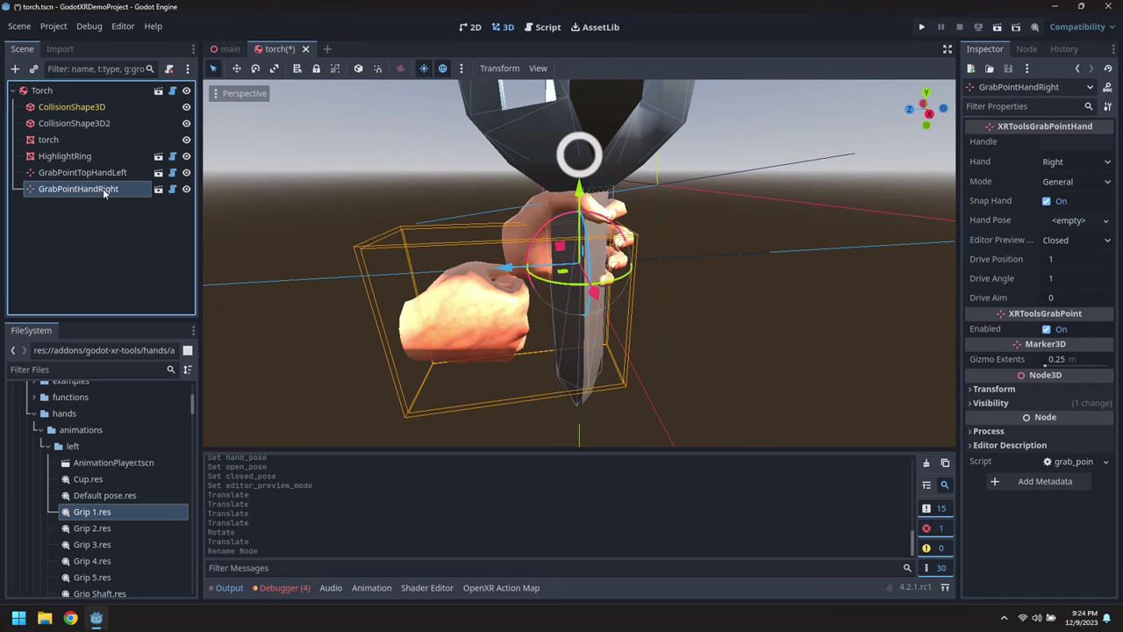
{"action": "left_click", "coordinate": [1082, 222]}
{"action": "left_click", "coordinate": [1081, 241]}
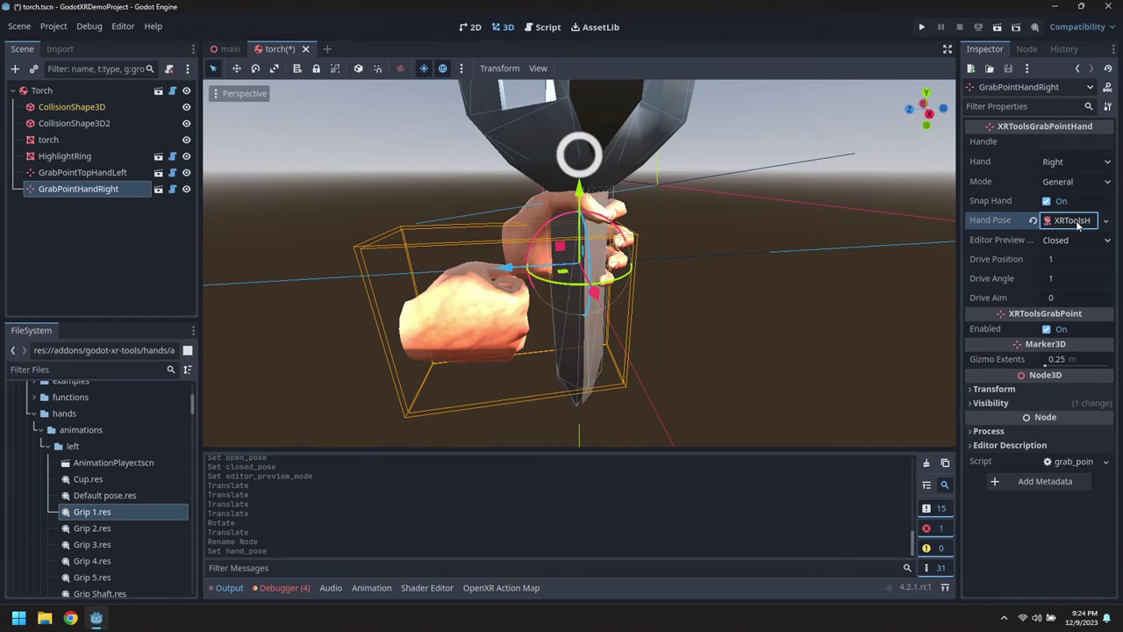
{"action": "left_click", "coordinate": [1075, 221]}
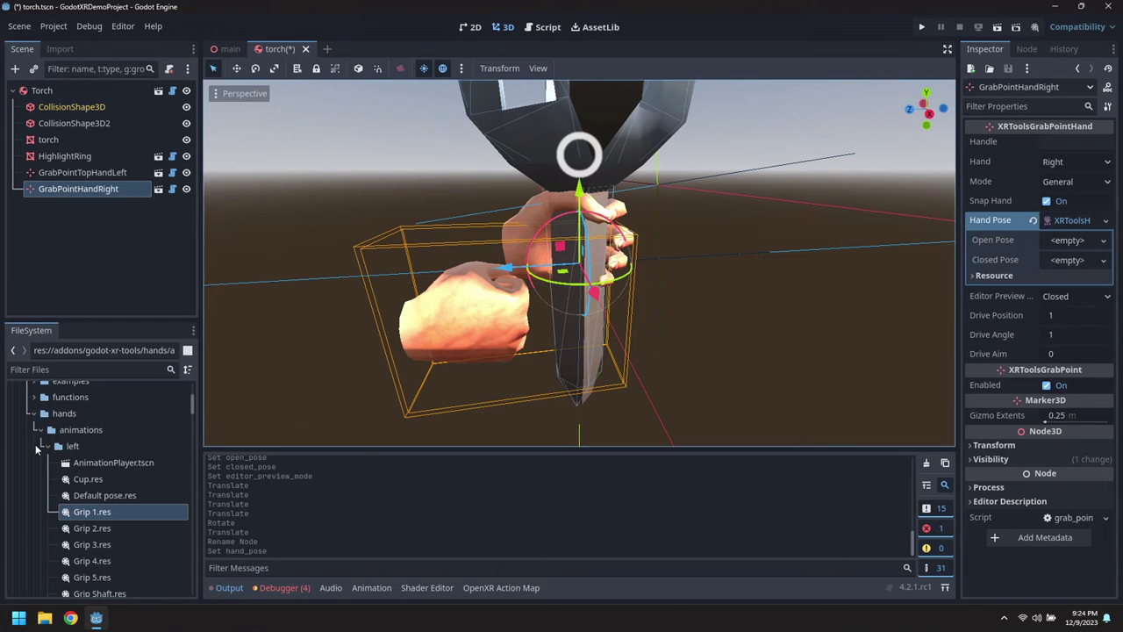
{"action": "left_click", "coordinate": [46, 446]}
{"action": "scroll", "coordinate": [99, 513], "scroll_direction": "down", "scroll_amount": 1}
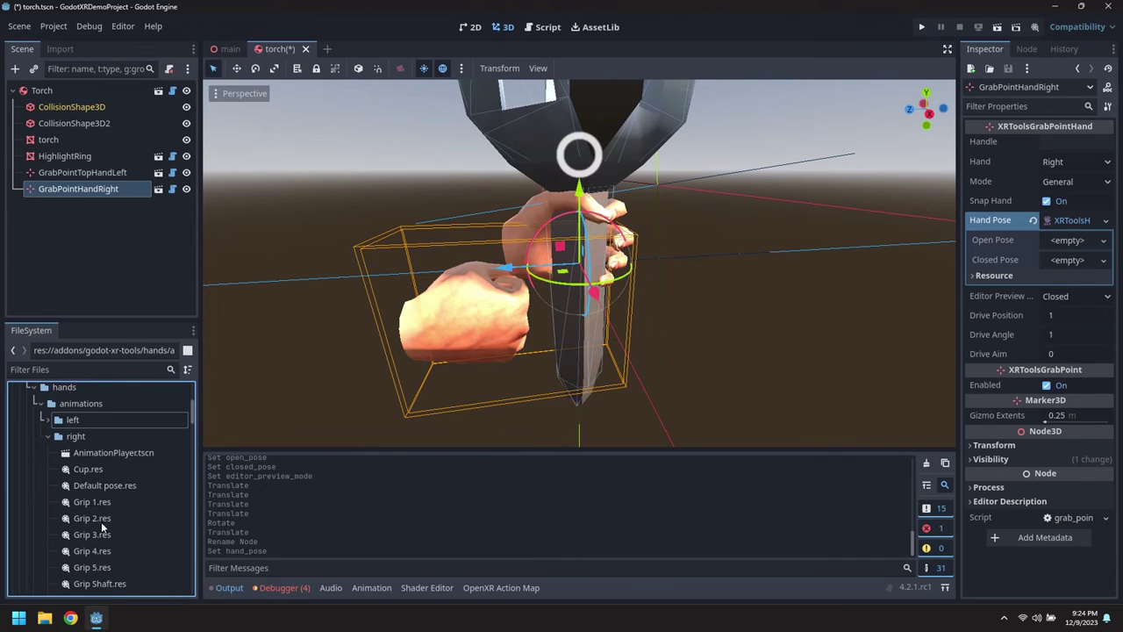
{"action": "left_click_drag", "start_coordinate": [95, 503], "coordinate": [1073, 243]}
{"action": "left_click_drag", "start_coordinate": [87, 501], "coordinate": [1073, 260]}
{"action": "left_click", "coordinate": [1071, 296]}
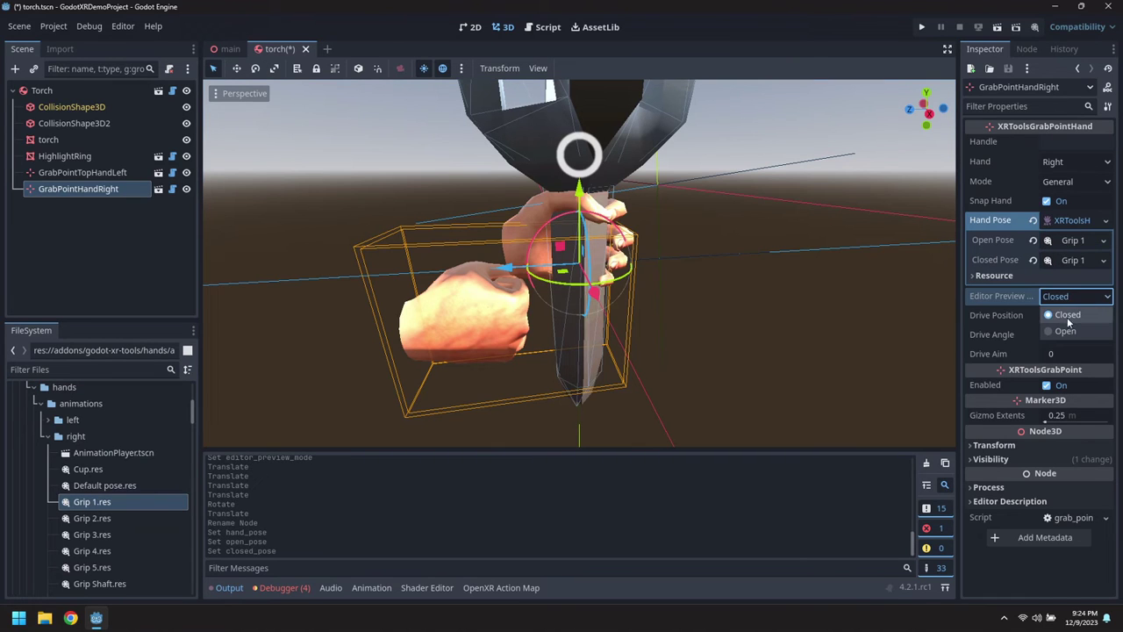
{"action": "left_click", "coordinate": [1049, 325]}
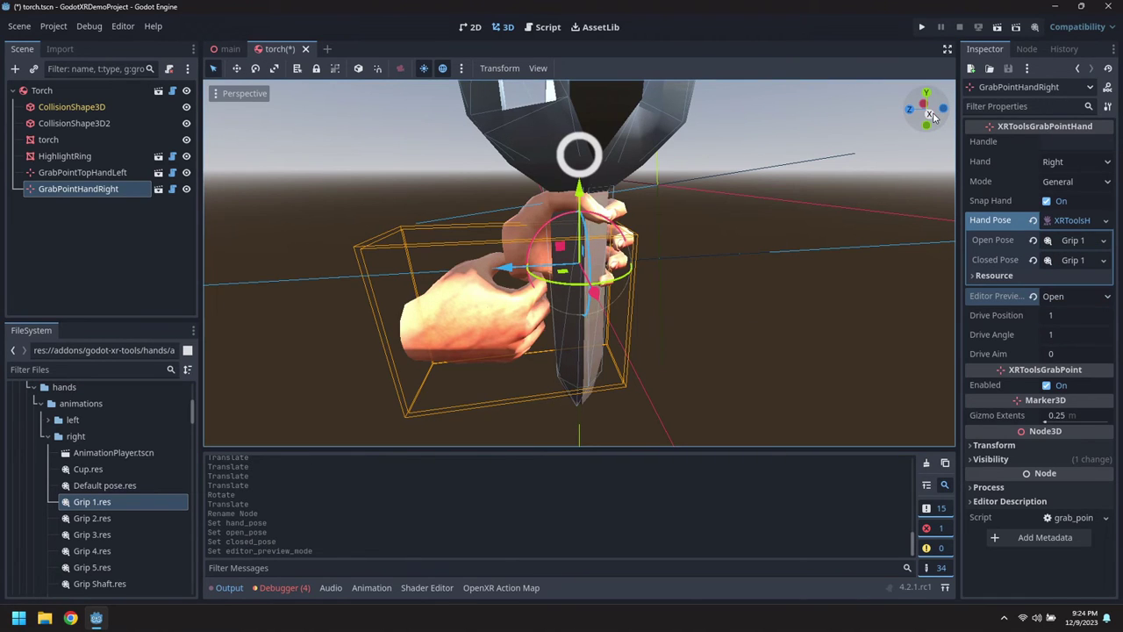
- Move GrabPointHandRight over the left hand on the handle, to about Y 0.067 and Z -0.095 m, and set its X rotation to 7.8°
{"action": "left_click", "coordinate": [932, 115]}
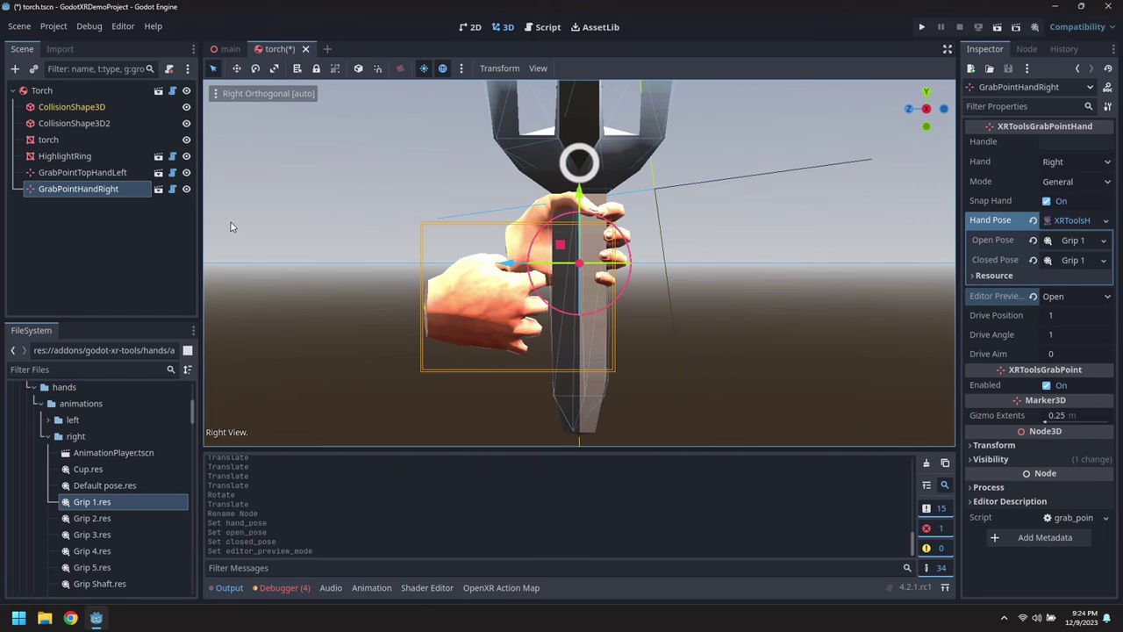
{"action": "left_click_drag", "start_coordinate": [566, 247], "coordinate": [644, 185]}
{"action": "left_click", "coordinate": [84, 175]}
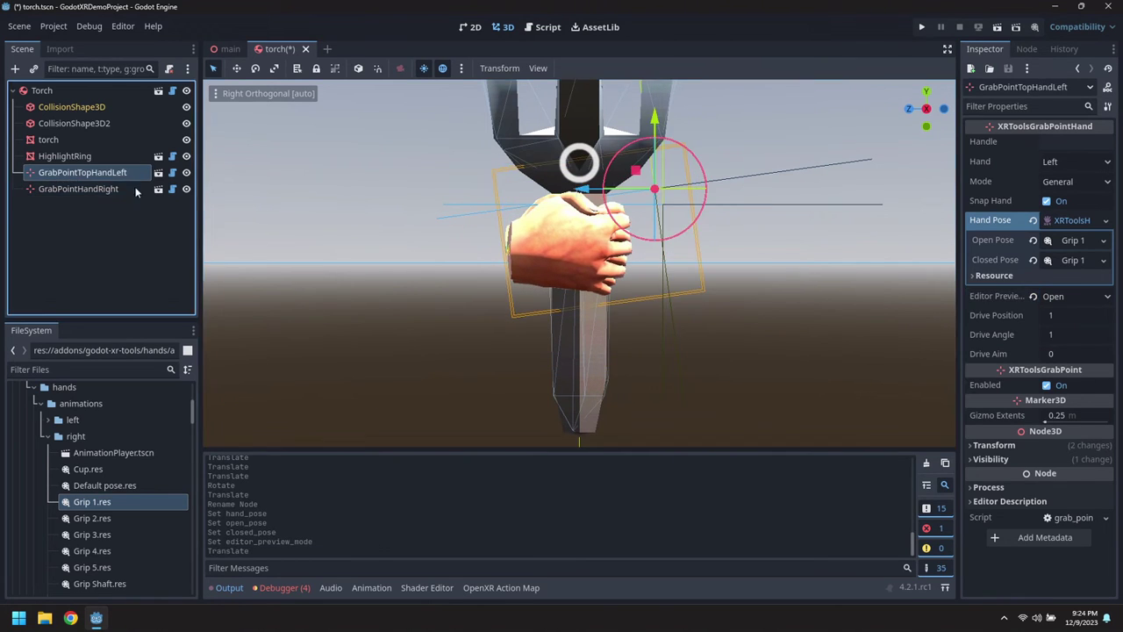
{"action": "left_click", "coordinate": [970, 446]}
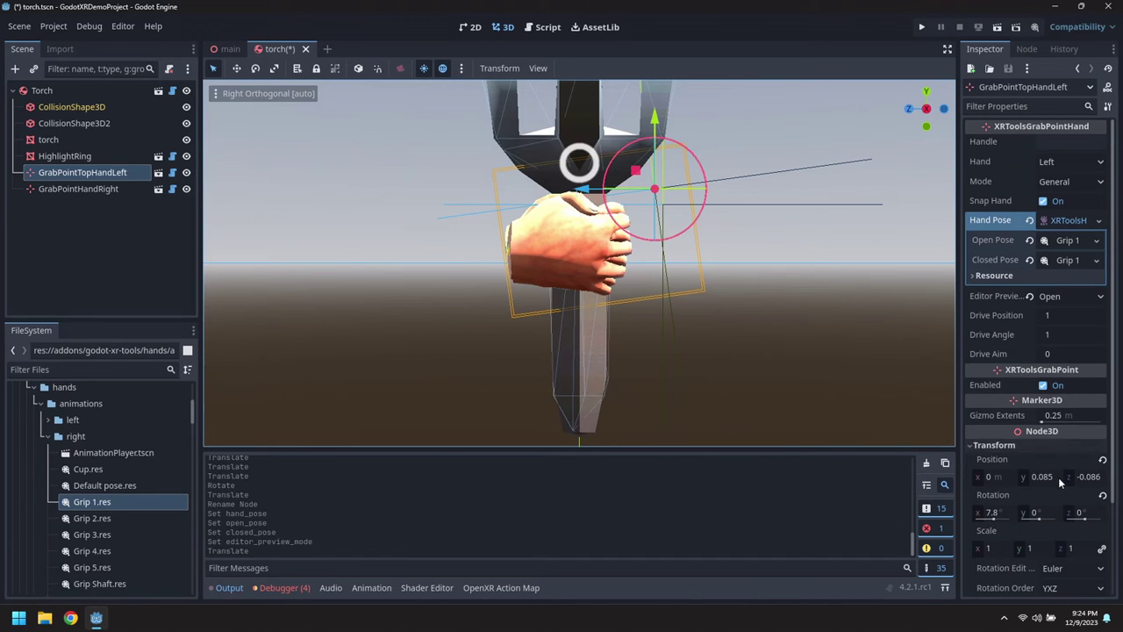
{"action": "left_click", "coordinate": [125, 189]}
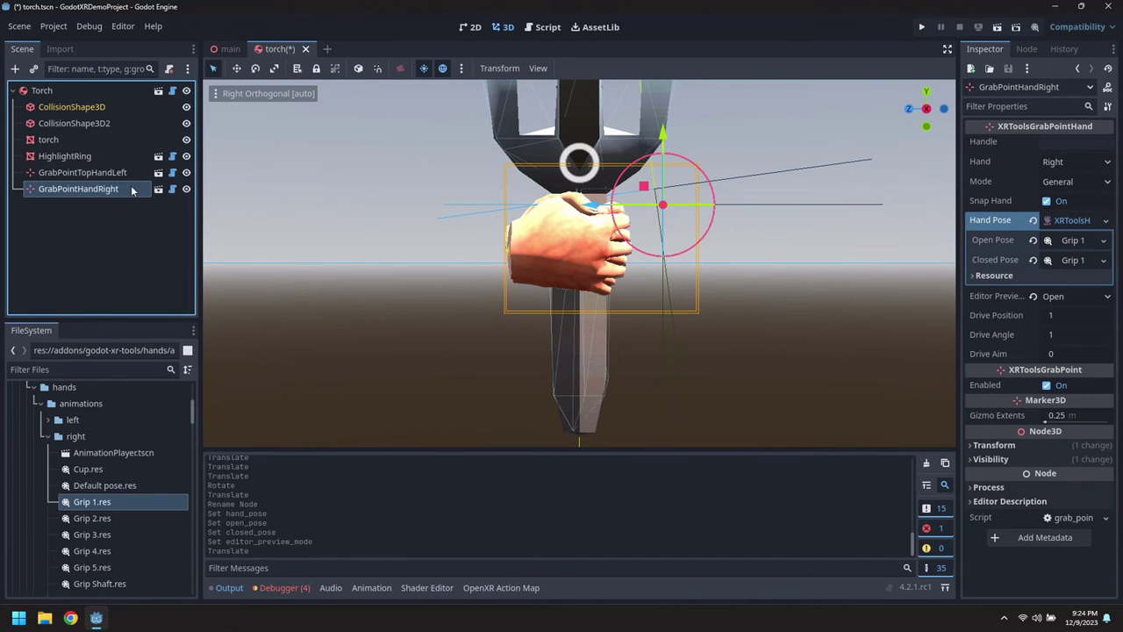
{"action": "left_click", "coordinate": [968, 447]}
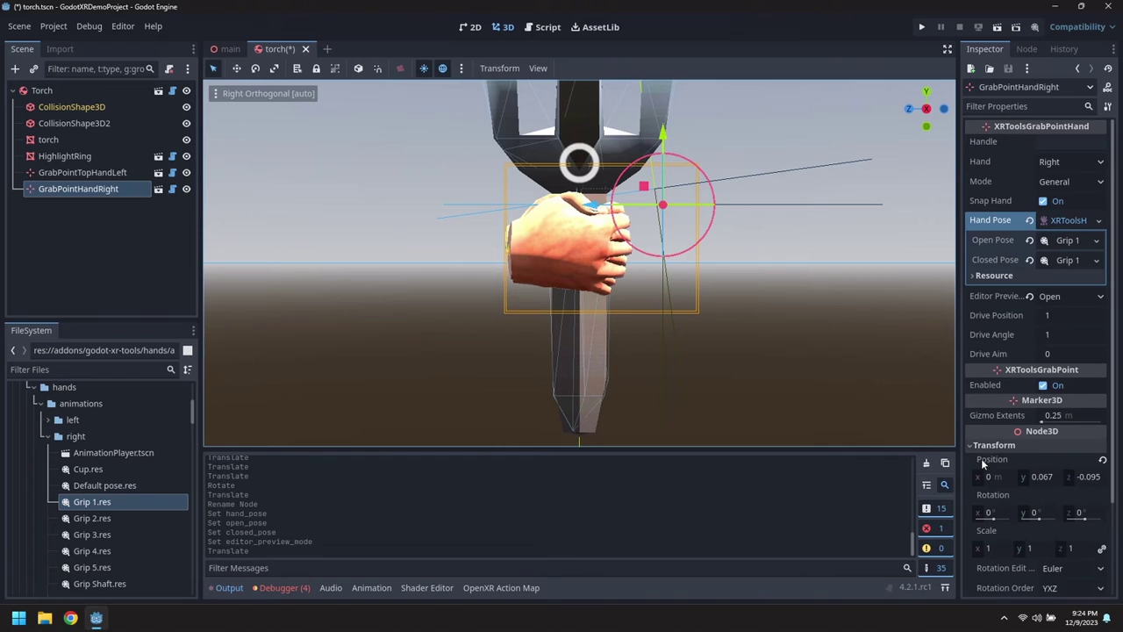
{"action": "left_click", "coordinate": [1002, 514]}
{"action": "type", "text": "7.8"}
{"action": "key", "text": "Return"}
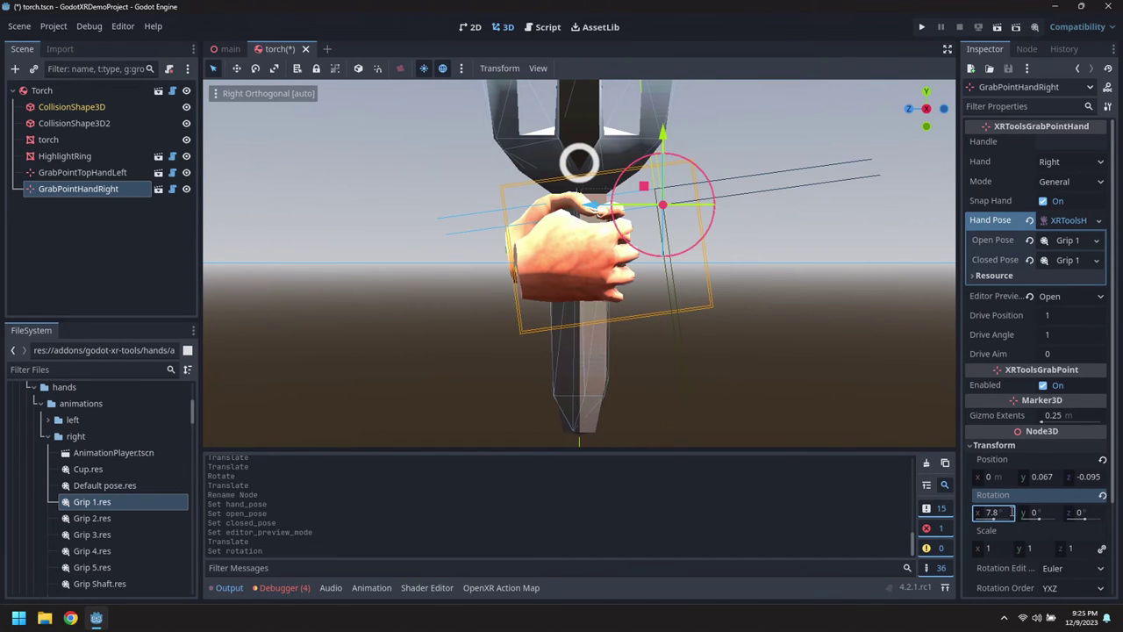
- Align GrabPointHandRight with the left hand at about Y 0.085 and Z -0.088 m, and toggle its visibility to compare both grips
{"action": "left_click_drag", "start_coordinate": [642, 189], "coordinate": [637, 173]}
{"action": "middle_click_drag", "start_coordinate": [747, 251], "coordinate": [477, 325]}
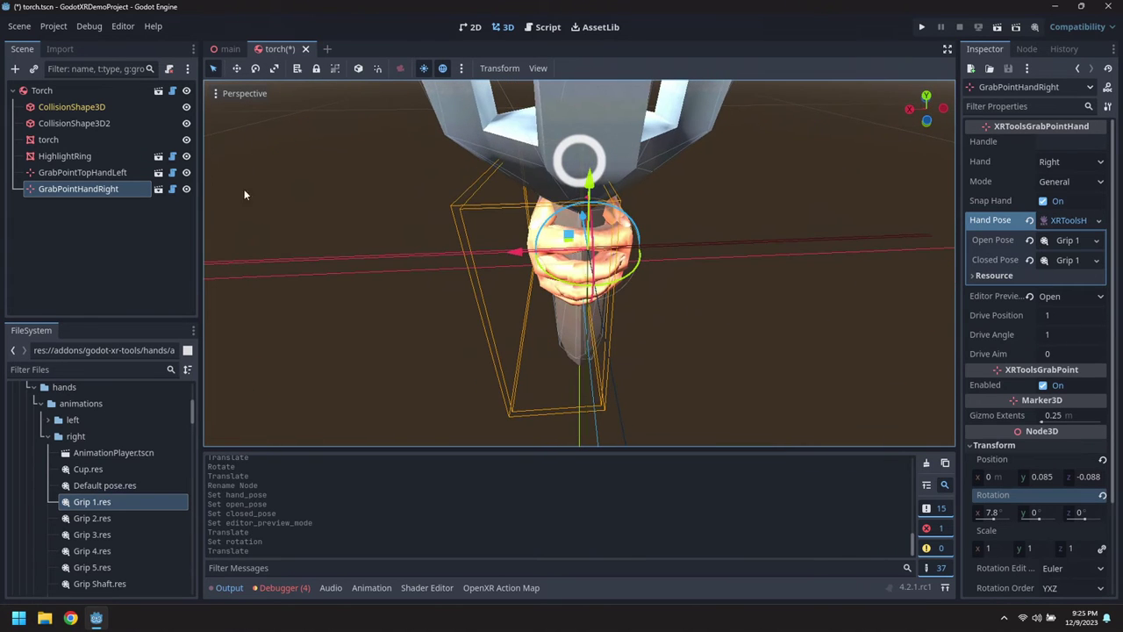
{"action": "left_click", "coordinate": [186, 189]}
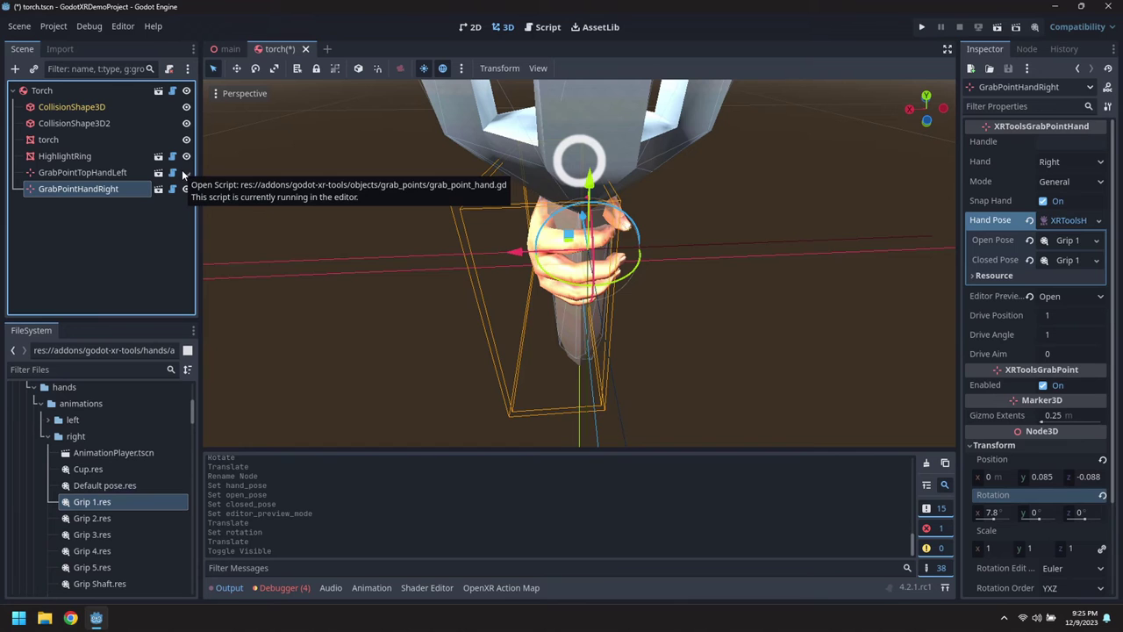
{"action": "left_click", "coordinate": [186, 189]}
{"action": "left_click", "coordinate": [186, 189]}
{"action": "left_click", "coordinate": [186, 189]}
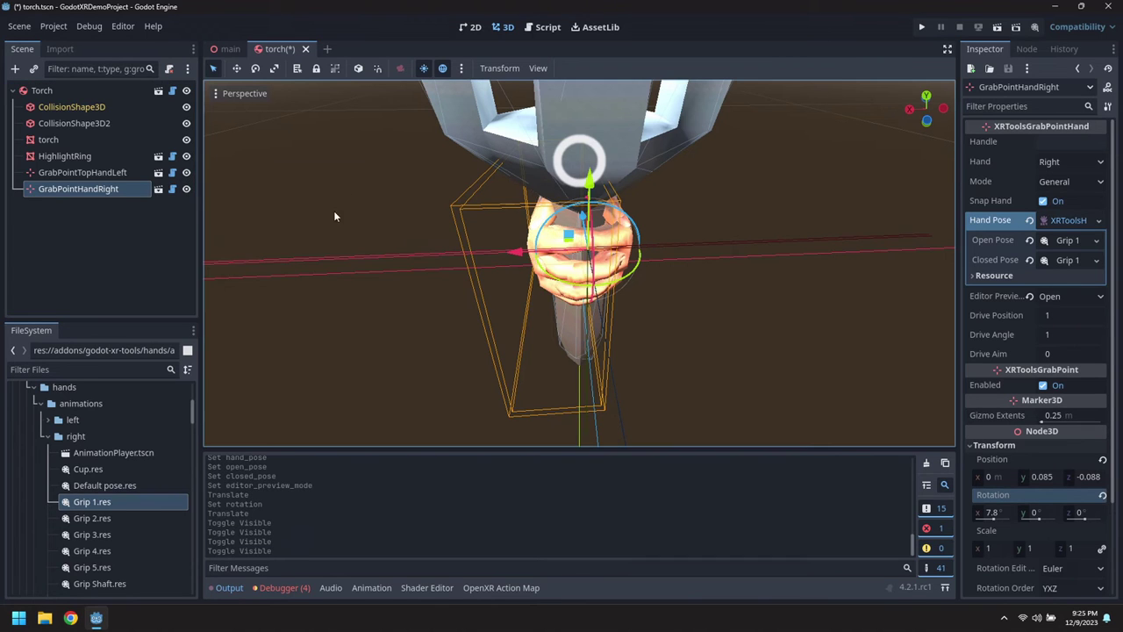
{"action": "scroll", "coordinate": [333, 211], "scroll_direction": "down", "scroll_amount": 2}
- Rename the GrabPointHandRight node to GrabPointTopHandRight and save the torch scene
{"action": "double_click", "coordinate": [75, 189]}
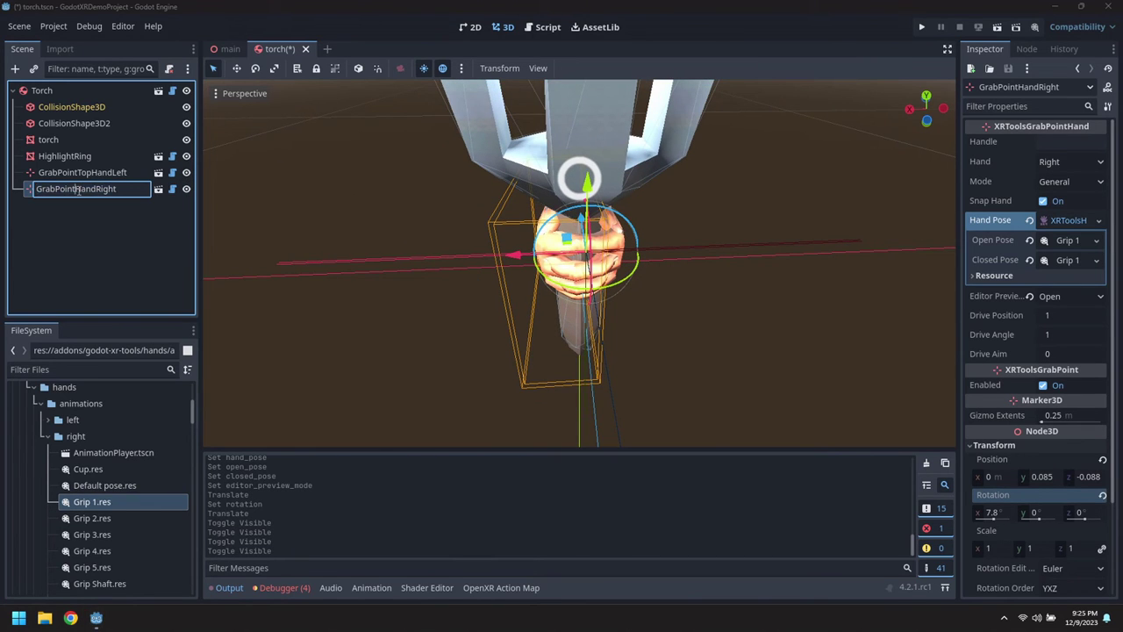
{"action": "type", "text": "Top"}
{"action": "key", "text": "Return"}
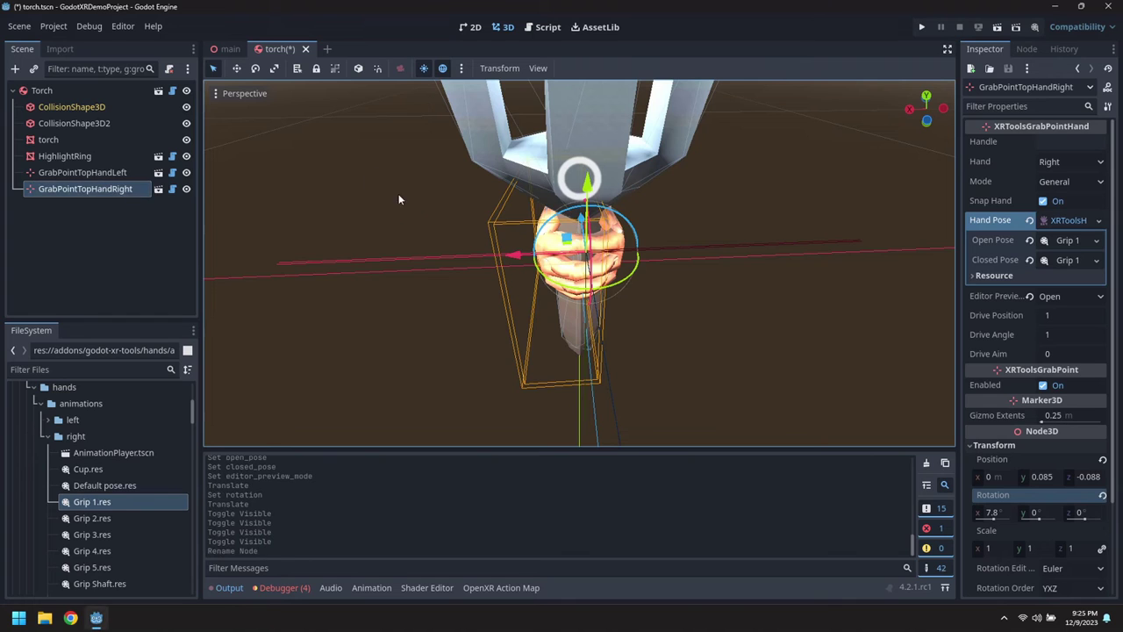
{"action": "key", "text": "ctrl+s"}
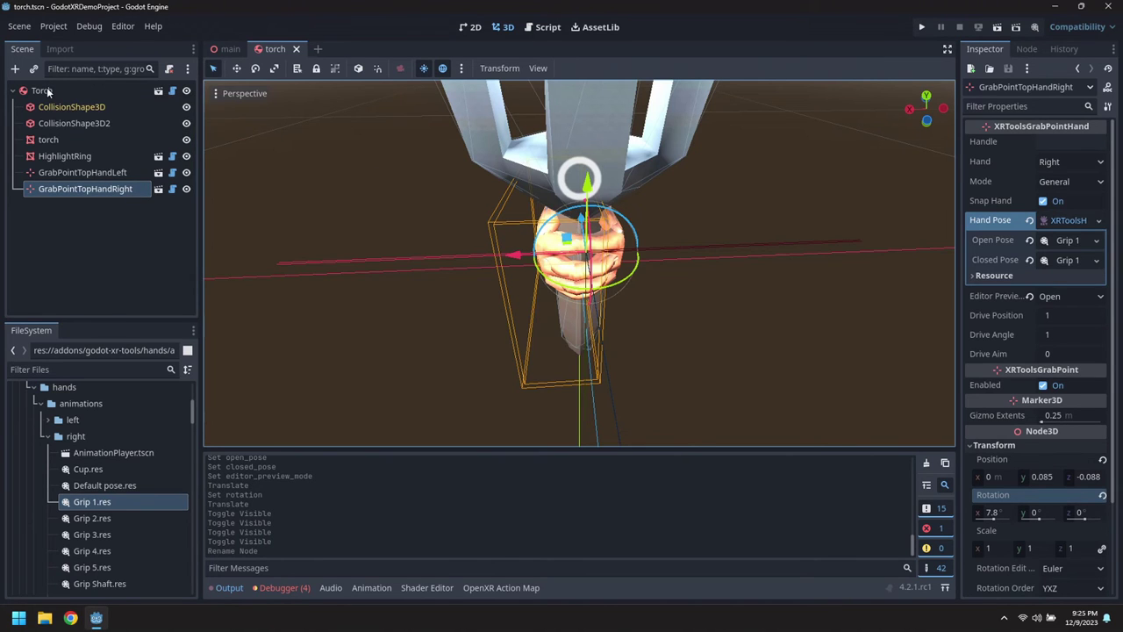
- Set the second hand grab option of the root Torch node to Second
{"action": "left_click", "coordinate": [45, 92]}
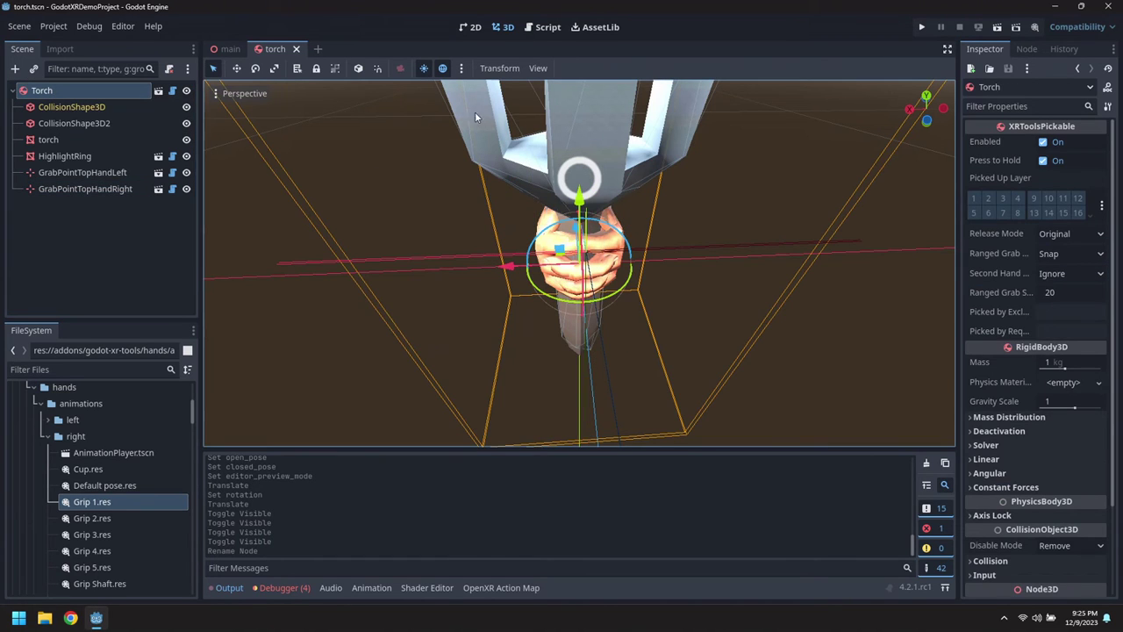
{"action": "left_click", "coordinate": [1071, 275]}
{"action": "left_click", "coordinate": [1063, 325]}
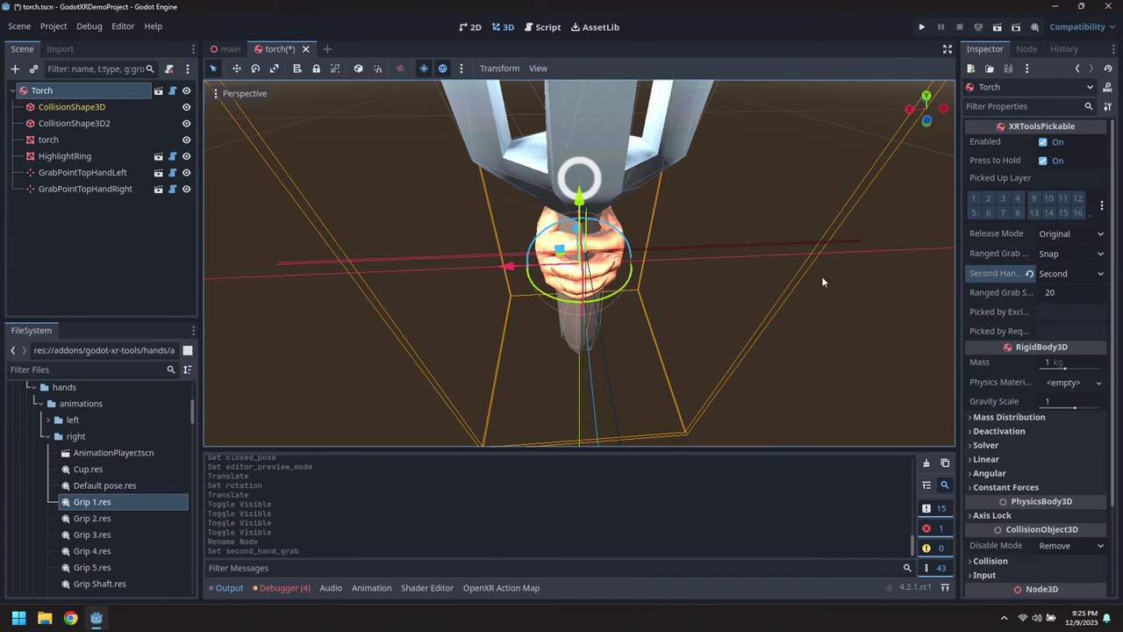
- Set the grab point mode of both GrabPointTopHandLeft and GrabPointTopHandRight to Primary
{"action": "left_click", "coordinate": [105, 173]}
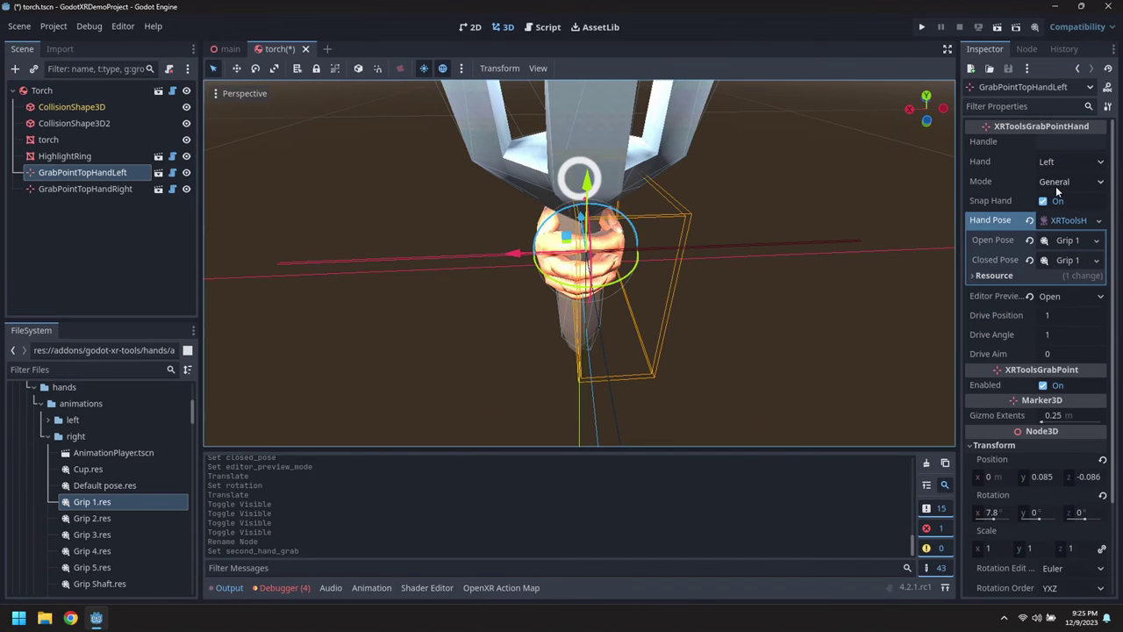
{"action": "left_click", "coordinate": [1064, 182]}
{"action": "left_click", "coordinate": [1066, 216]}
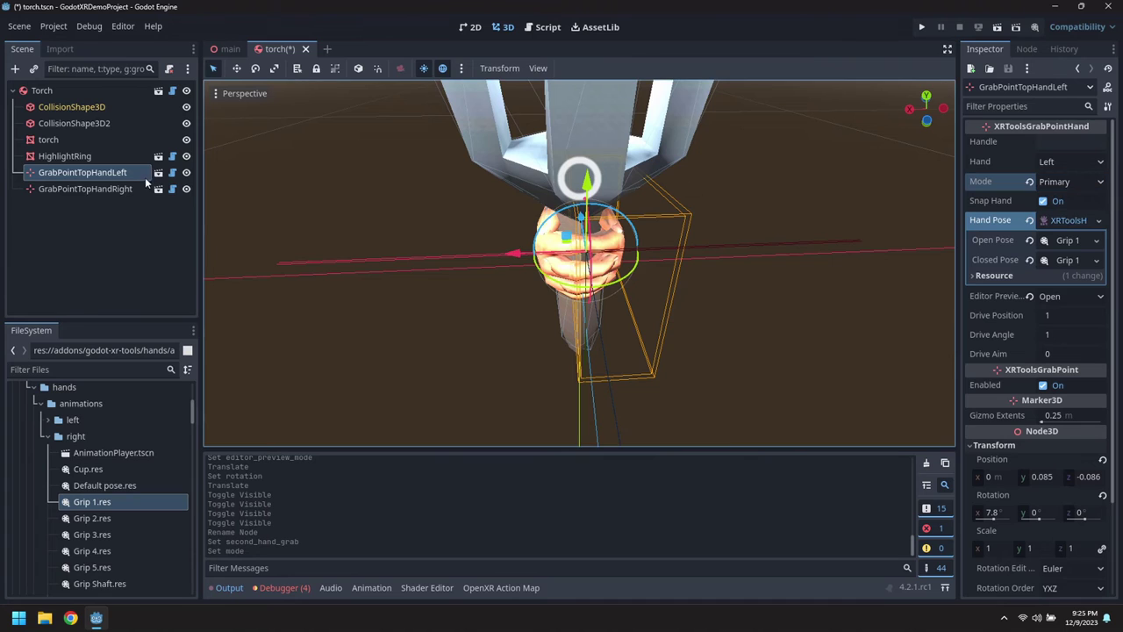
{"action": "left_click", "coordinate": [65, 188]}
{"action": "left_click", "coordinate": [1064, 181]}
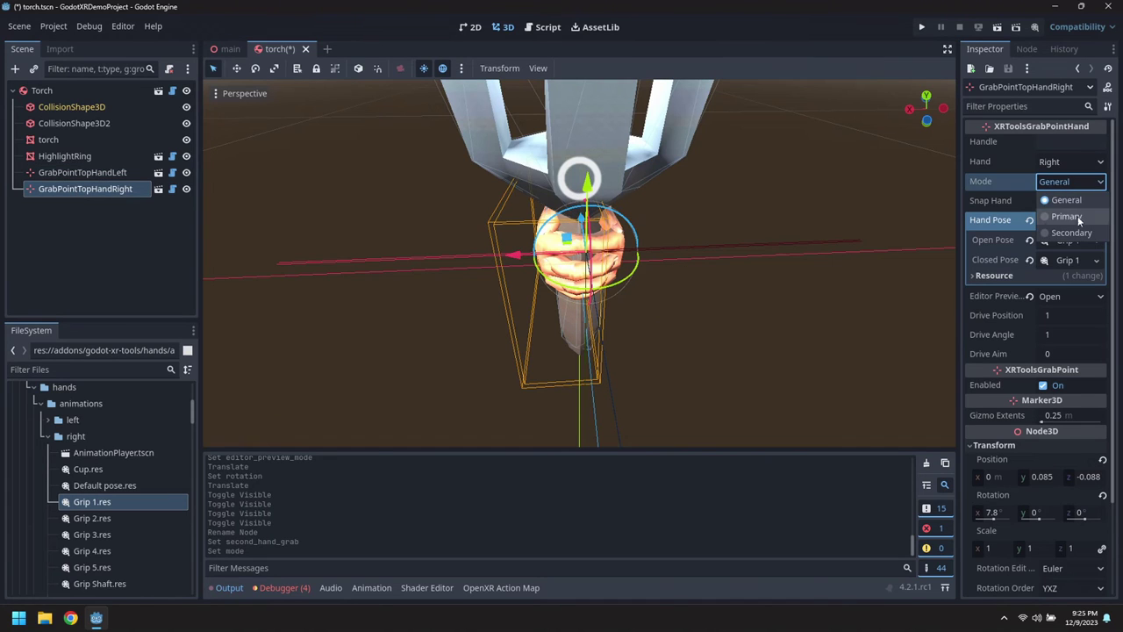
{"action": "left_click", "coordinate": [1066, 216]}
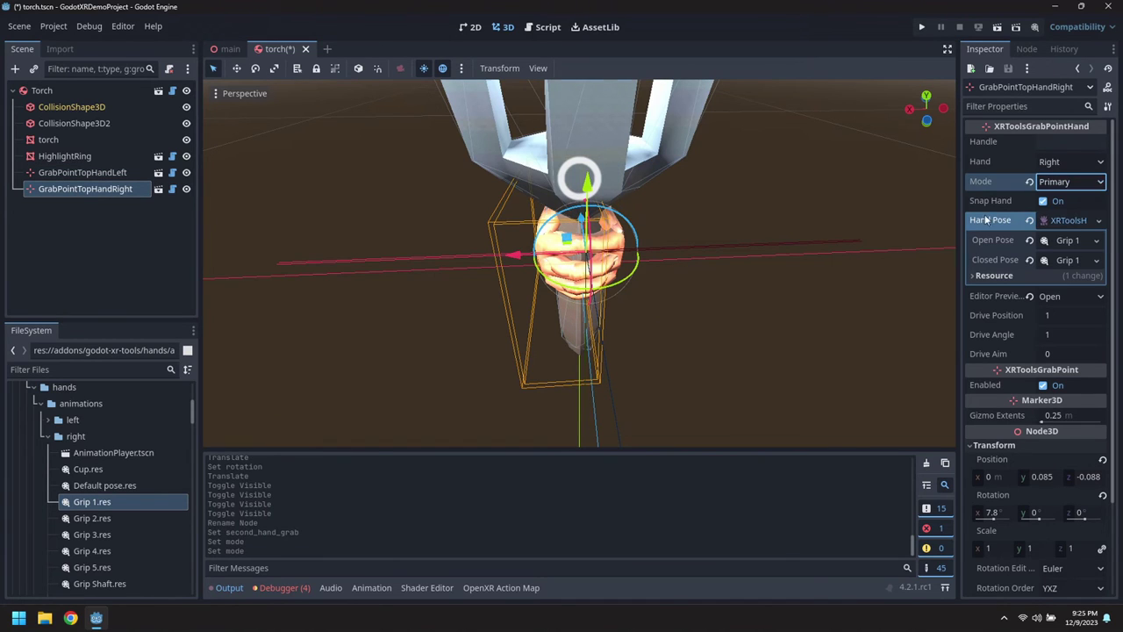
- Save the torch scene and clear the node selection
{"action": "left_click", "coordinate": [18, 27]}
{"action": "left_click", "coordinate": [42, 132]}
{"action": "middle_click_drag", "start_coordinate": [748, 337], "coordinate": [883, 263]}
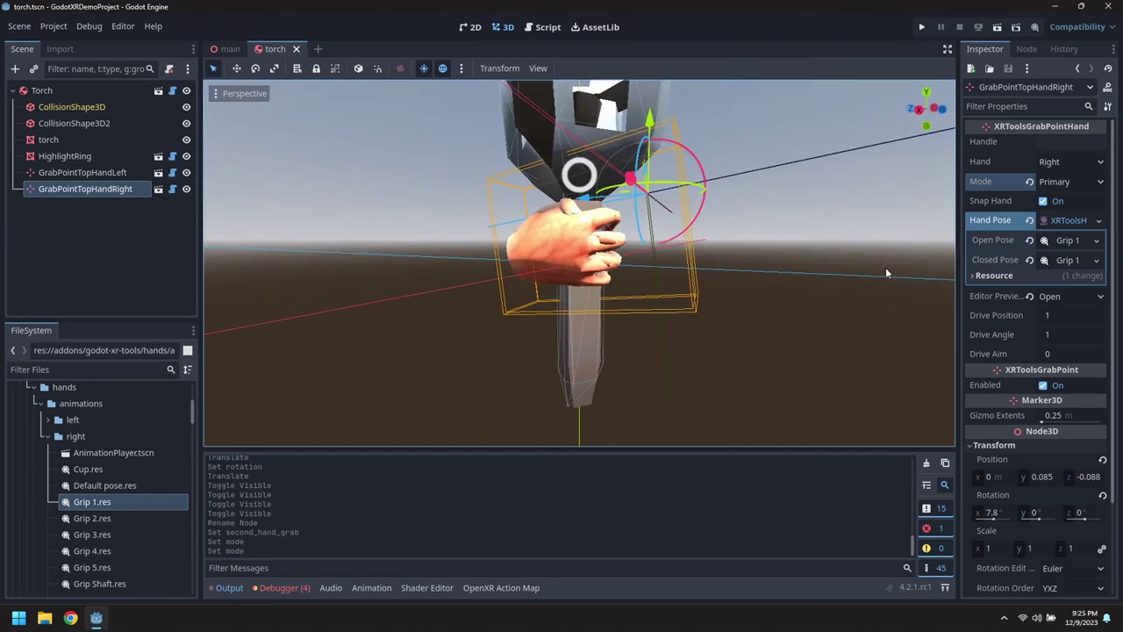
{"action": "left_click", "coordinate": [57, 266]}
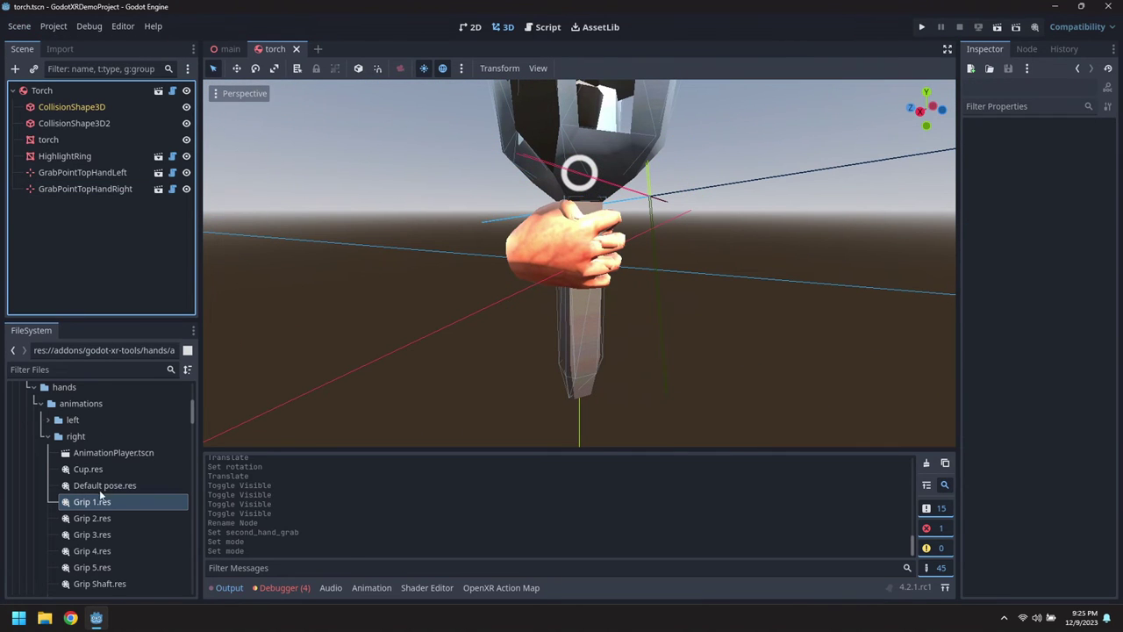
- Instance grab_point_hand_left.tscn and grab_point_hand_right.tscn from the grab_points folder under the root Torch node
{"action": "left_click", "coordinate": [33, 389]}
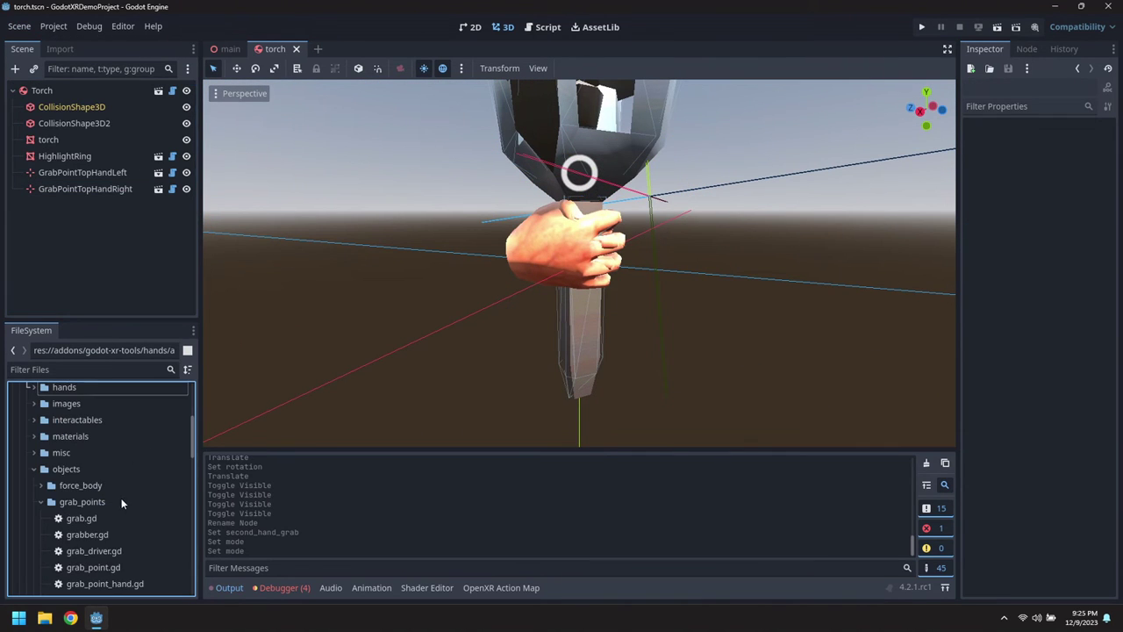
{"action": "scroll", "coordinate": [121, 498], "scroll_direction": "down", "scroll_amount": 2}
{"action": "left_click", "coordinate": [155, 522]}
{"action": "left_click", "coordinate": [145, 537], "text": "shift"}
{"action": "left_click_drag", "start_coordinate": [145, 537], "coordinate": [41, 91]}
- Rename the two new grab point nodes GrabPointBottomHandLeft and GrabPointBottomHandRight
{"action": "double_click", "coordinate": [75, 206]}
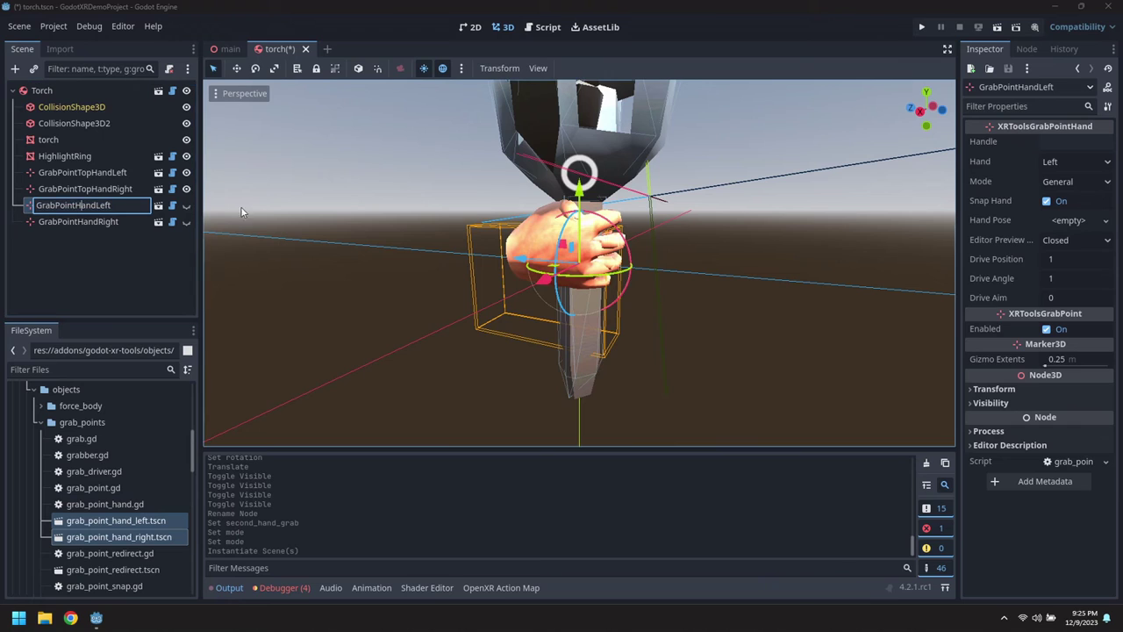
{"action": "type", "text": "Bottom"}
{"action": "key", "text": "Return"}
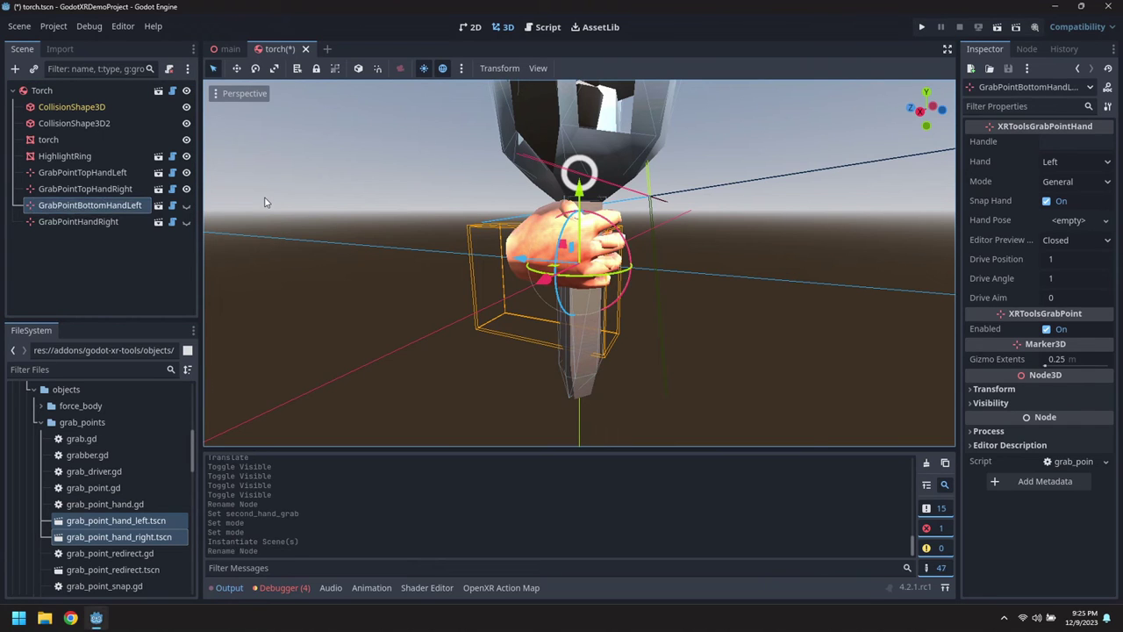
{"action": "double_click", "coordinate": [77, 222]}
{"action": "left_click", "coordinate": [73, 221]}
{"action": "type", "text": "Bottom"}
{"action": "key", "text": "Return"}
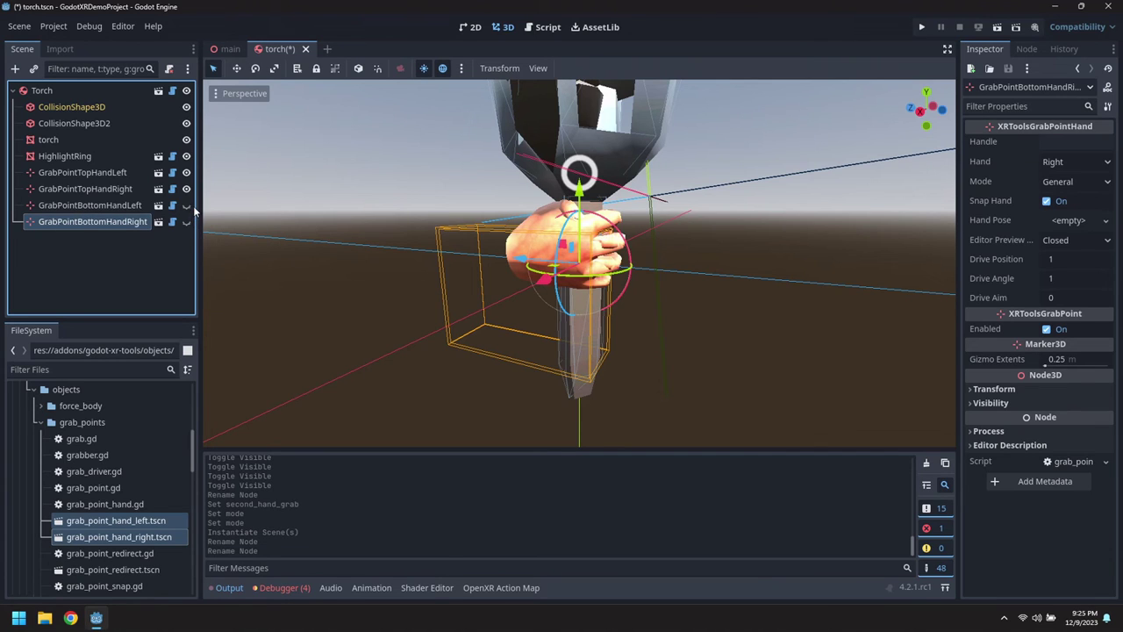
- Make GrabPointBottomHandLeft and GrabPointBottomHandRight visible in the torch scene
{"action": "left_click", "coordinate": [186, 205]}
{"action": "left_click", "coordinate": [186, 222]}
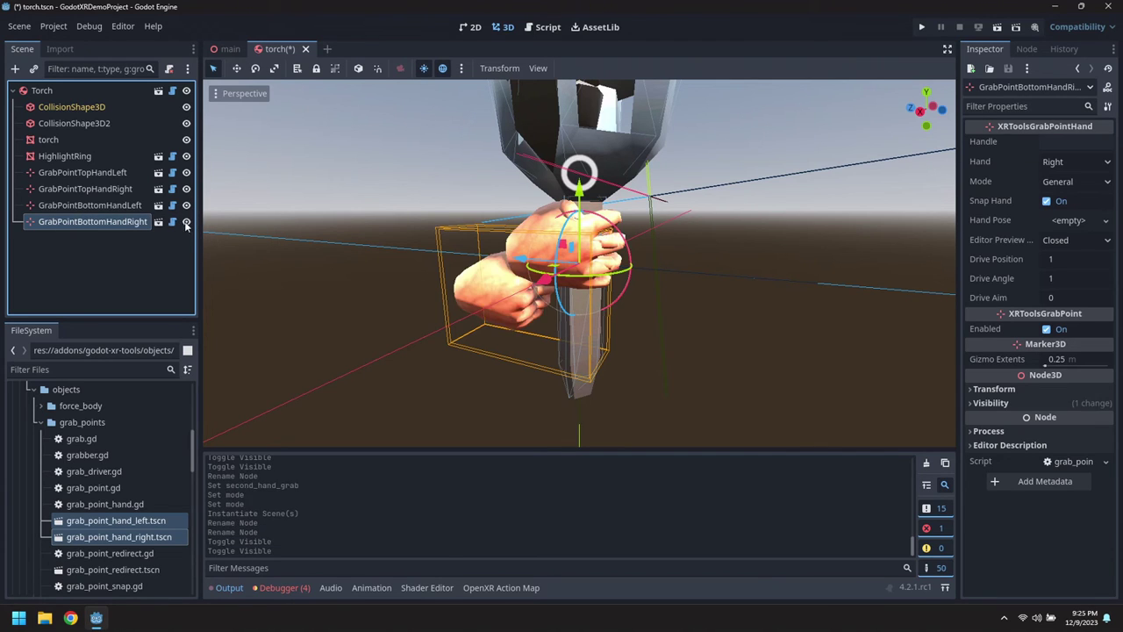
{"action": "middle_click_drag", "start_coordinate": [438, 322], "coordinate": [527, 285]}
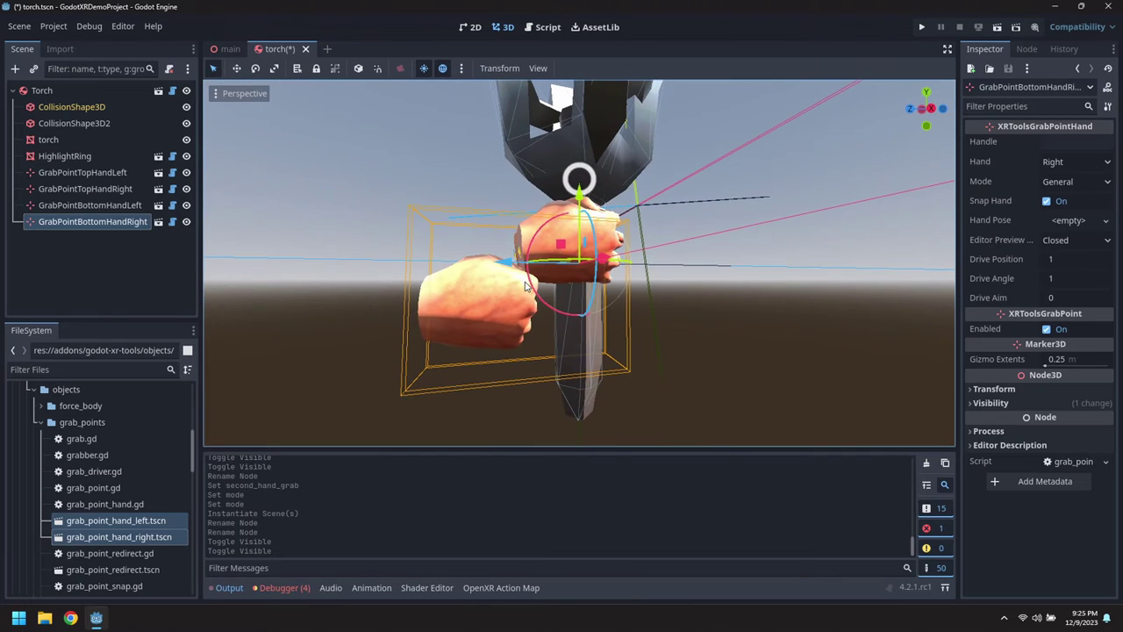
- Give GrabPointBottomHandLeft a new hand pose with the left Grip 1.res as open and closed pose, and set its editor preview to Open
{"action": "left_click", "coordinate": [125, 203]}
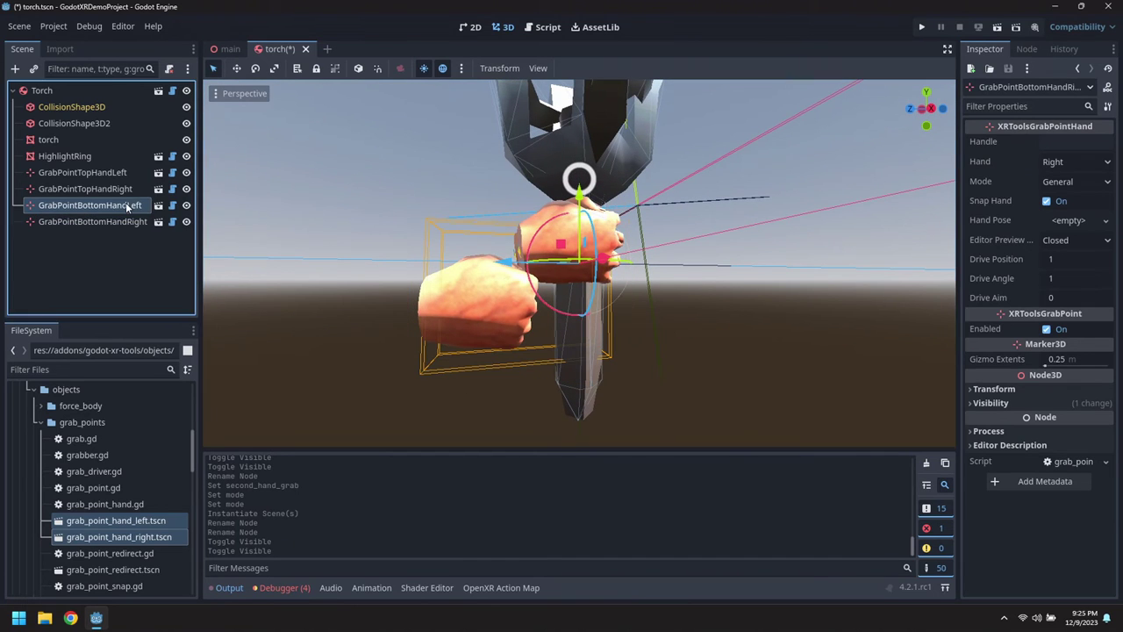
{"action": "left_click", "coordinate": [1078, 224]}
{"action": "left_click", "coordinate": [1070, 244]}
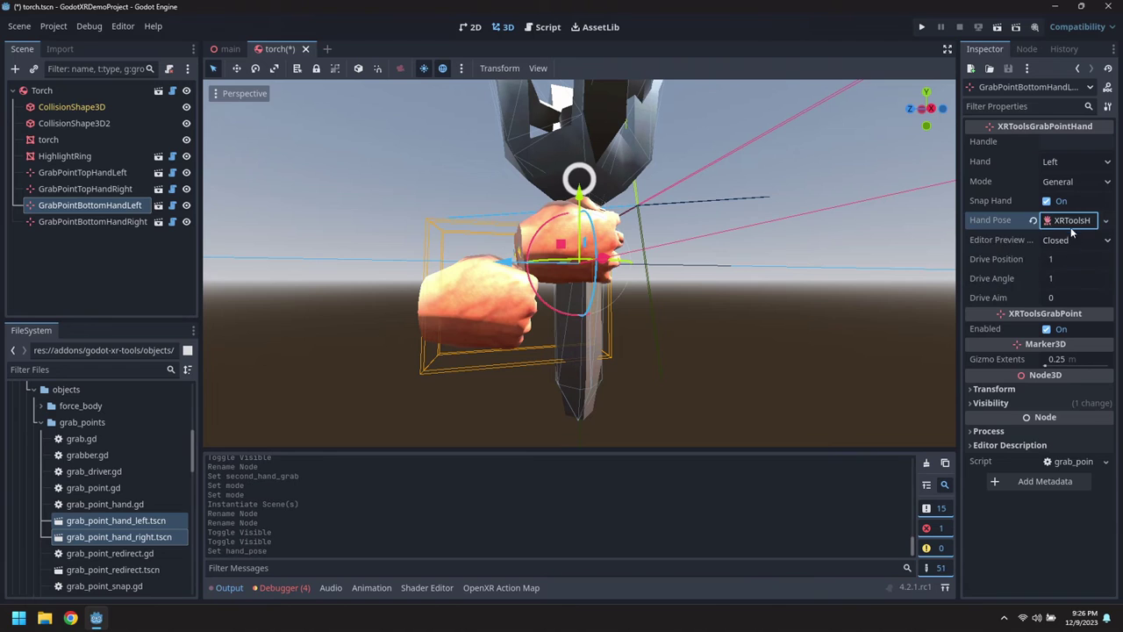
{"action": "scroll", "coordinate": [90, 477], "scroll_direction": "up", "scroll_amount": 10}
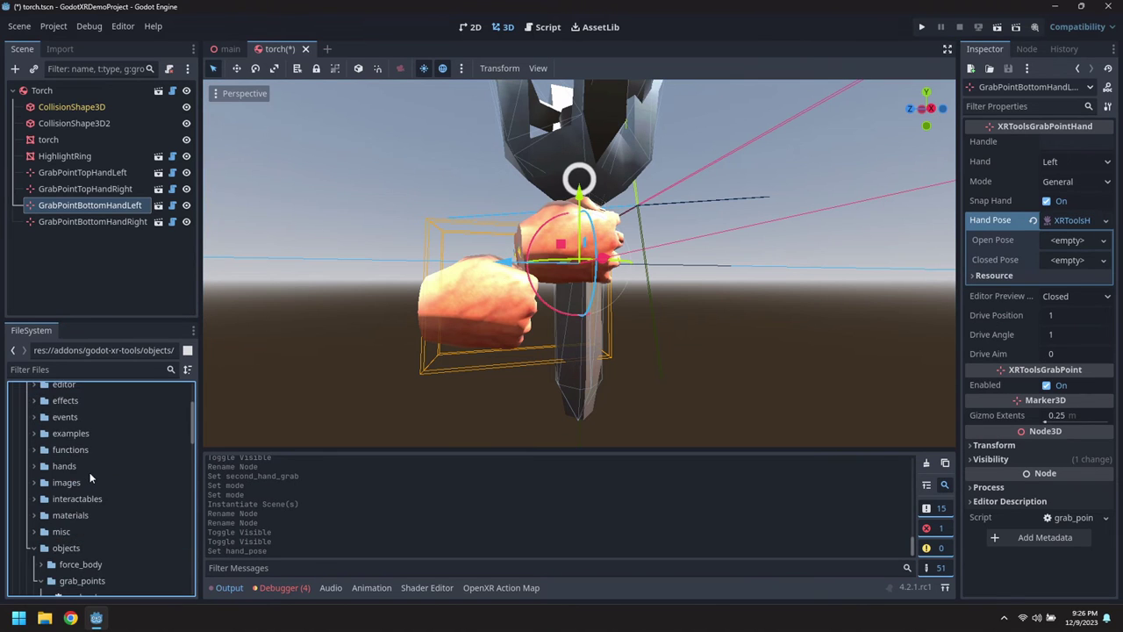
{"action": "left_click", "coordinate": [34, 519]}
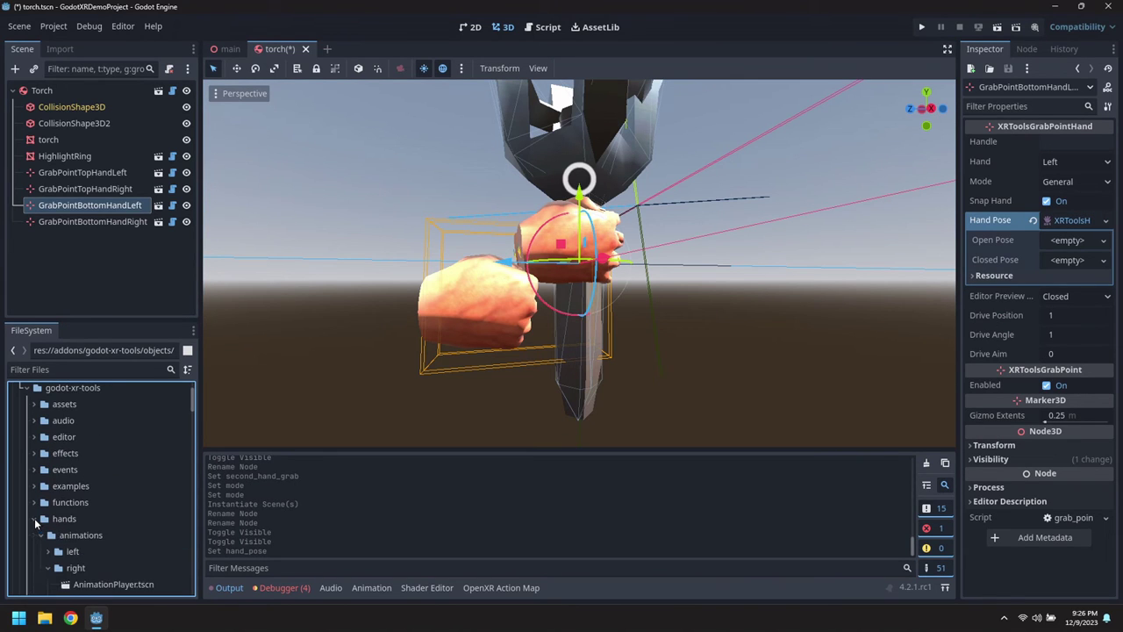
{"action": "scroll", "coordinate": [118, 542], "scroll_direction": "down", "scroll_amount": 4}
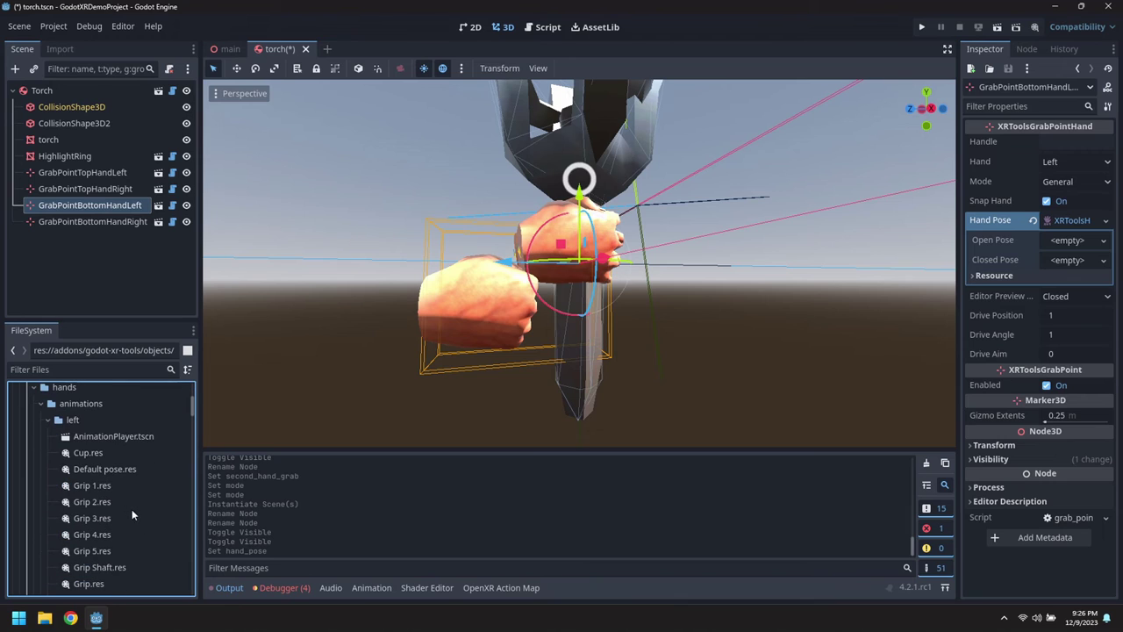
{"action": "left_click_drag", "start_coordinate": [81, 488], "coordinate": [1043, 246]}
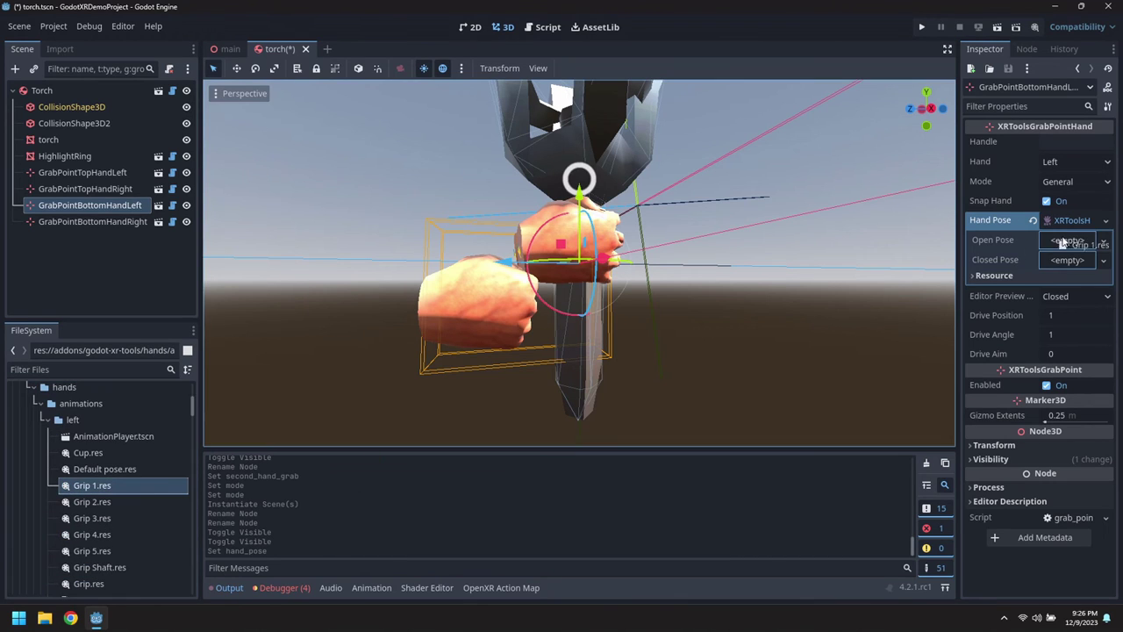
{"action": "left_click_drag", "start_coordinate": [95, 496], "coordinate": [1092, 277]}
{"action": "left_click", "coordinate": [1072, 295]}
{"action": "left_click", "coordinate": [1058, 318]}
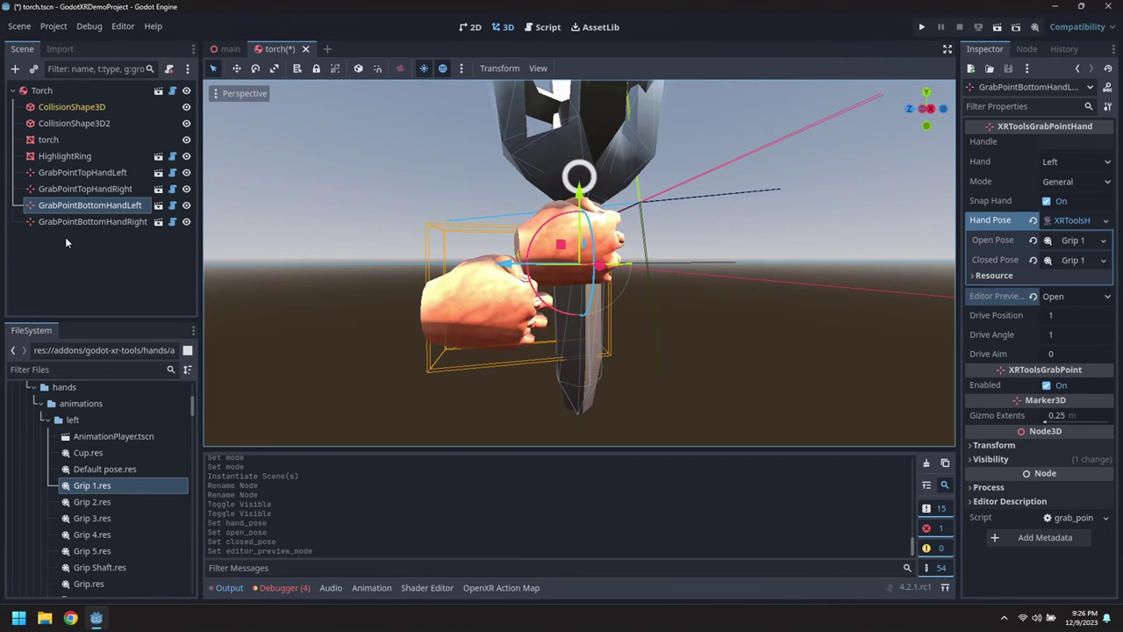
- Give GrabPointBottomHandRight a new hand pose with the right Grip 1.res as open and closed pose, and set its editor preview to Open
{"action": "left_click", "coordinate": [100, 223]}
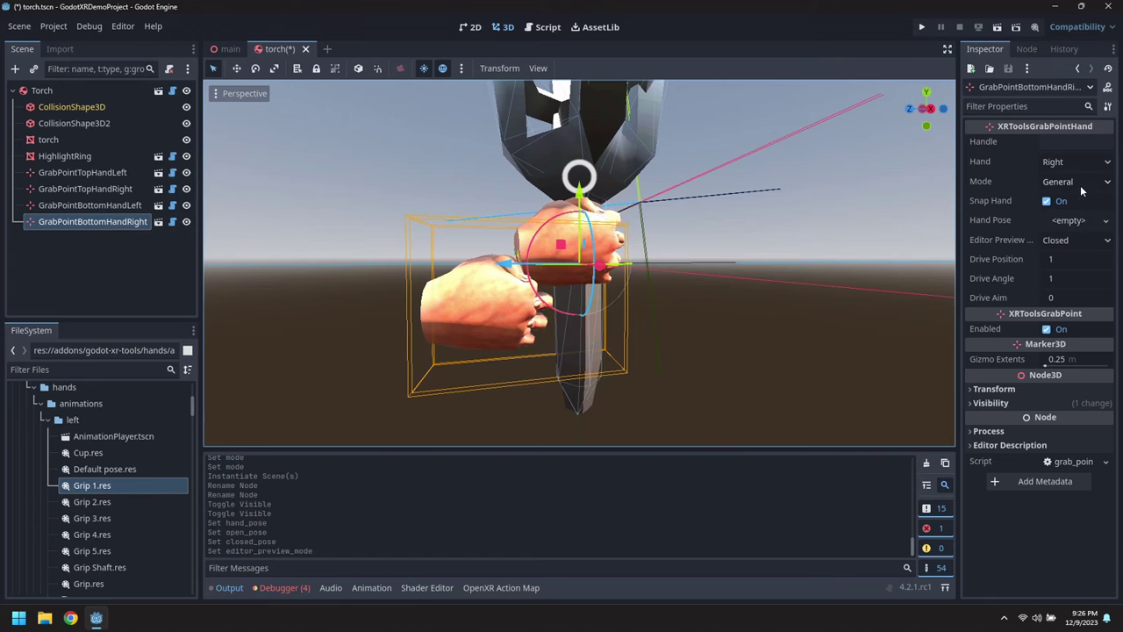
{"action": "left_click", "coordinate": [1077, 221]}
{"action": "left_click", "coordinate": [1073, 242]}
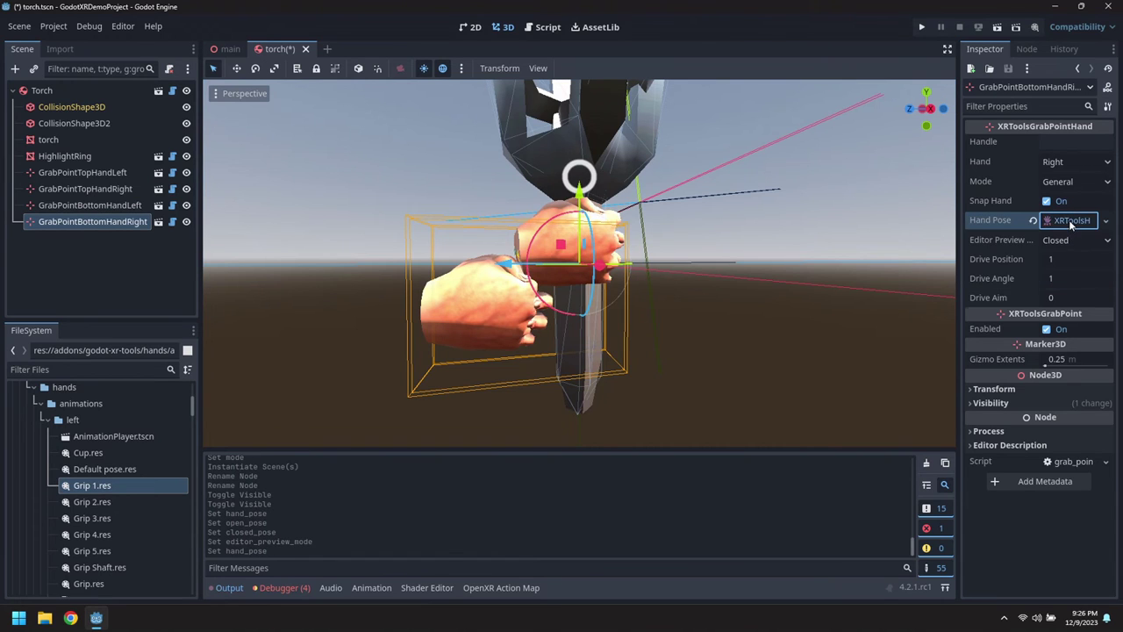
{"action": "left_click", "coordinate": [50, 422]}
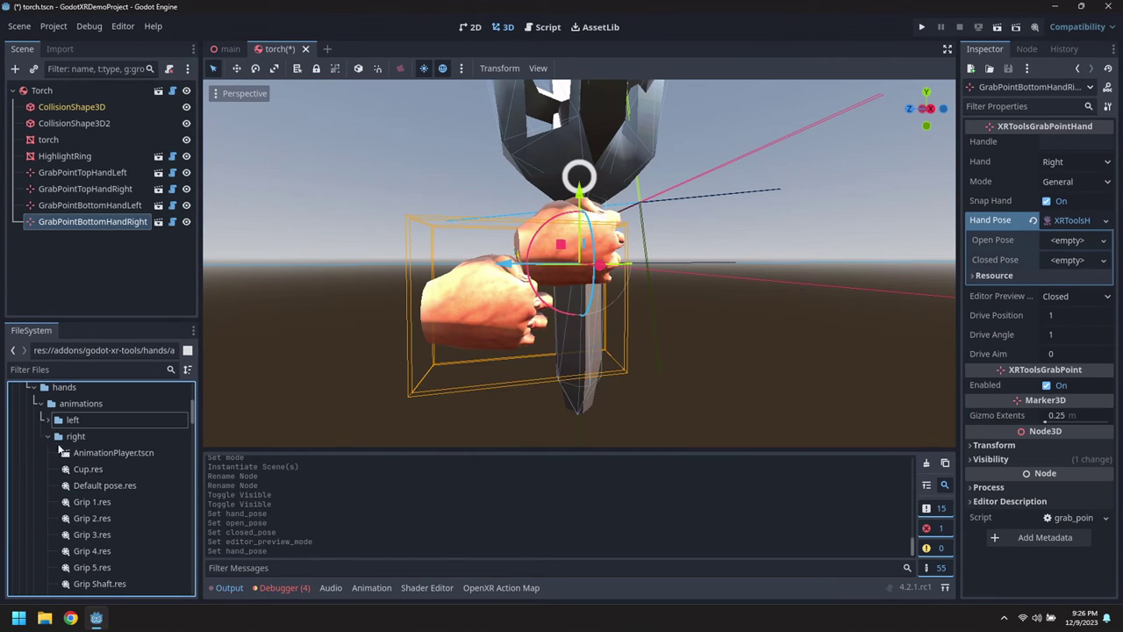
{"action": "left_click_drag", "start_coordinate": [100, 502], "coordinate": [938, 286]}
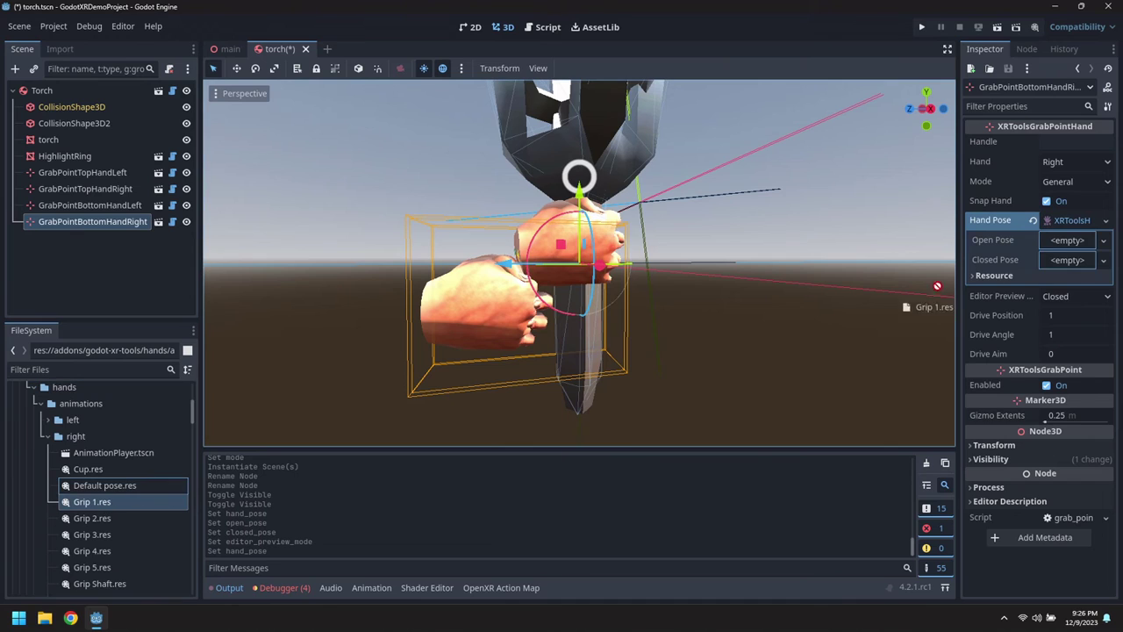
{"action": "left_click_drag", "start_coordinate": [96, 502], "coordinate": [1043, 249]}
{"action": "left_click", "coordinate": [1085, 296]}
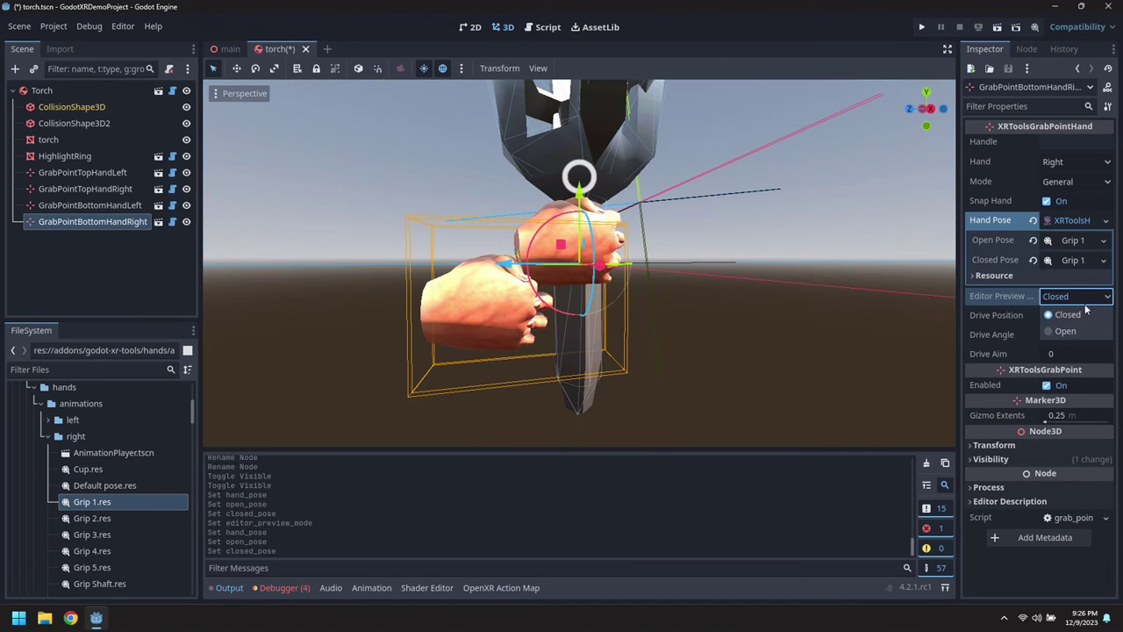
{"action": "left_click", "coordinate": [1066, 331]}
- Move both bottom hand grab points together onto the lower part of the torch handle, below the top hands
{"action": "left_click", "coordinate": [112, 205], "text": "ctrl"}
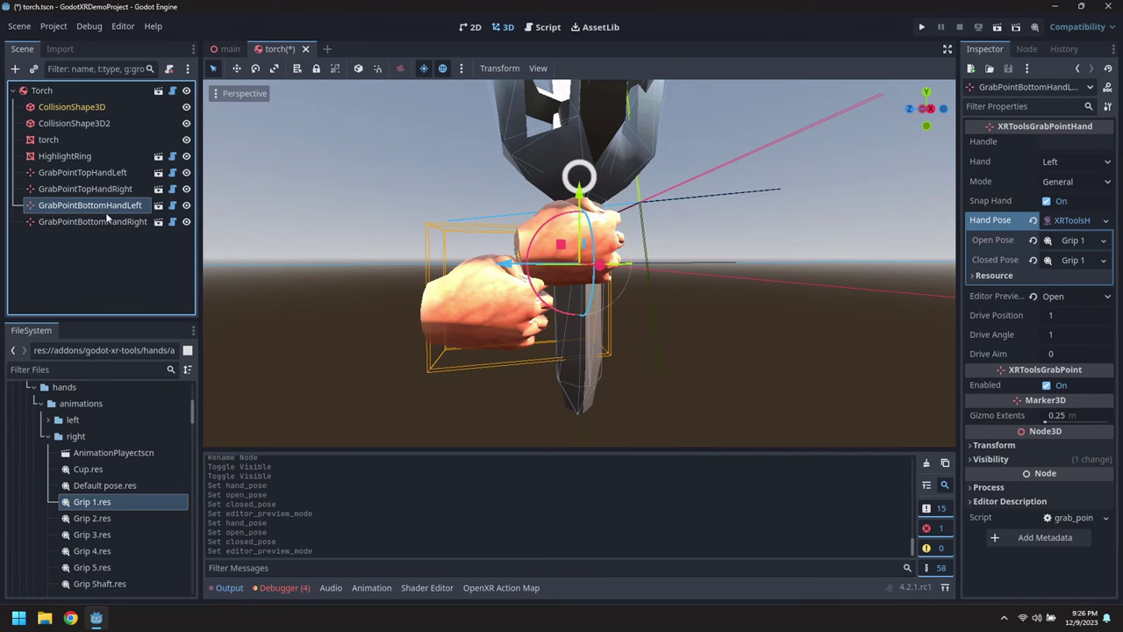
{"action": "left_click", "coordinate": [932, 110]}
{"action": "left_click_drag", "start_coordinate": [569, 254], "coordinate": [637, 308]}
{"action": "middle_click_drag", "start_coordinate": [720, 314], "coordinate": [745, 379]}
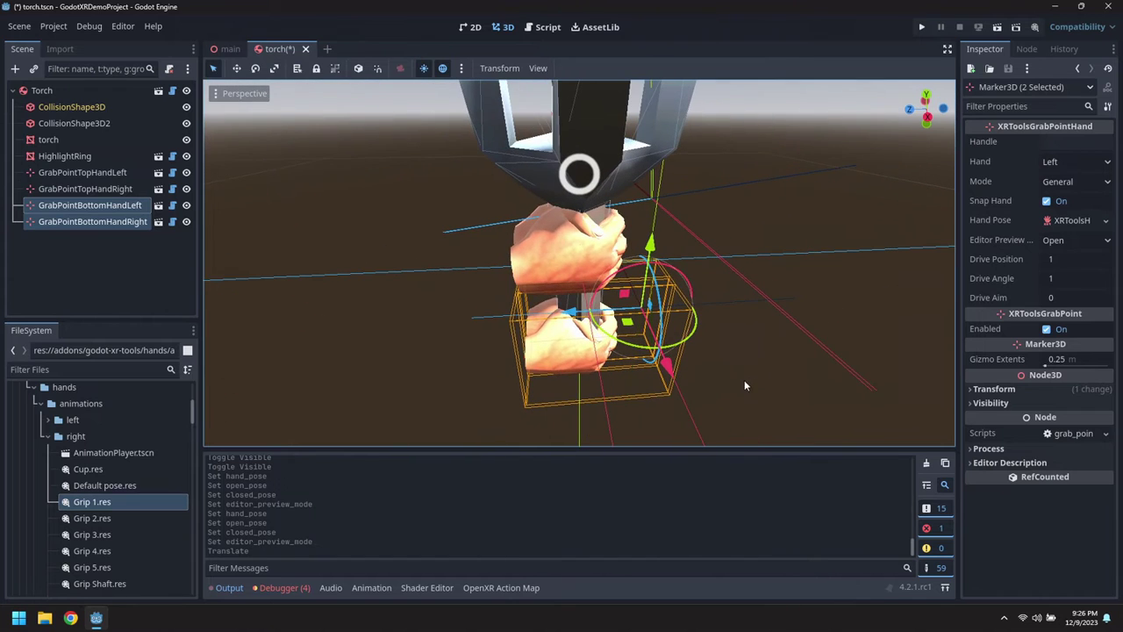
- Toggle the visibility of GrabPointBottomHandRight to compare the two lower hand grips
{"action": "left_click", "coordinate": [187, 222]}
{"action": "left_click", "coordinate": [186, 222]}
{"action": "left_click", "coordinate": [112, 259]}
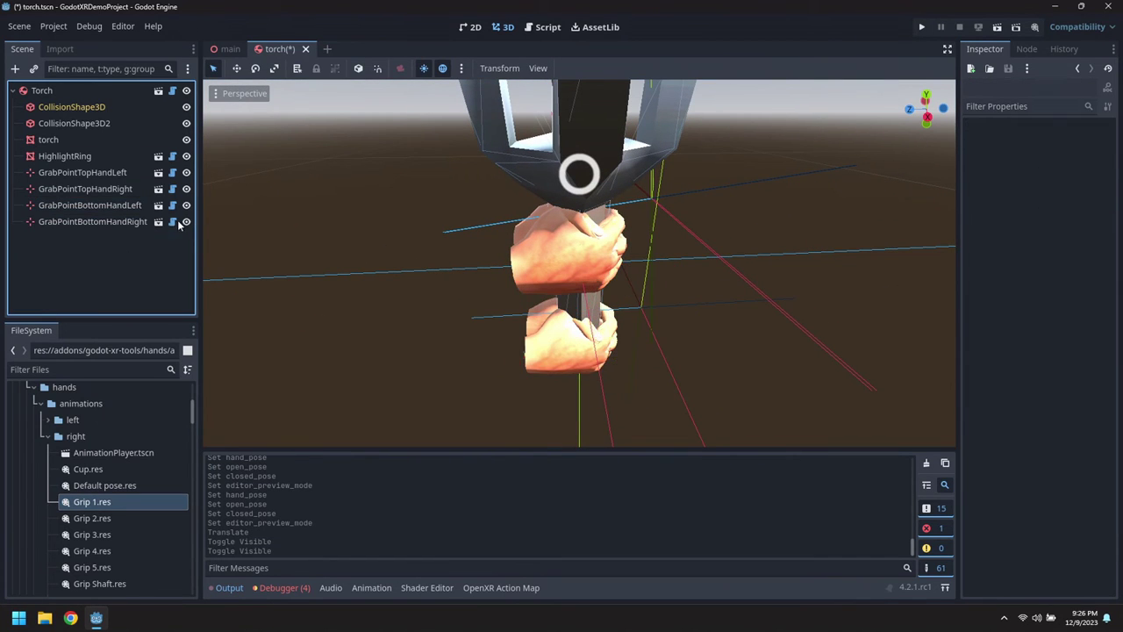
{"action": "left_click", "coordinate": [187, 222]}
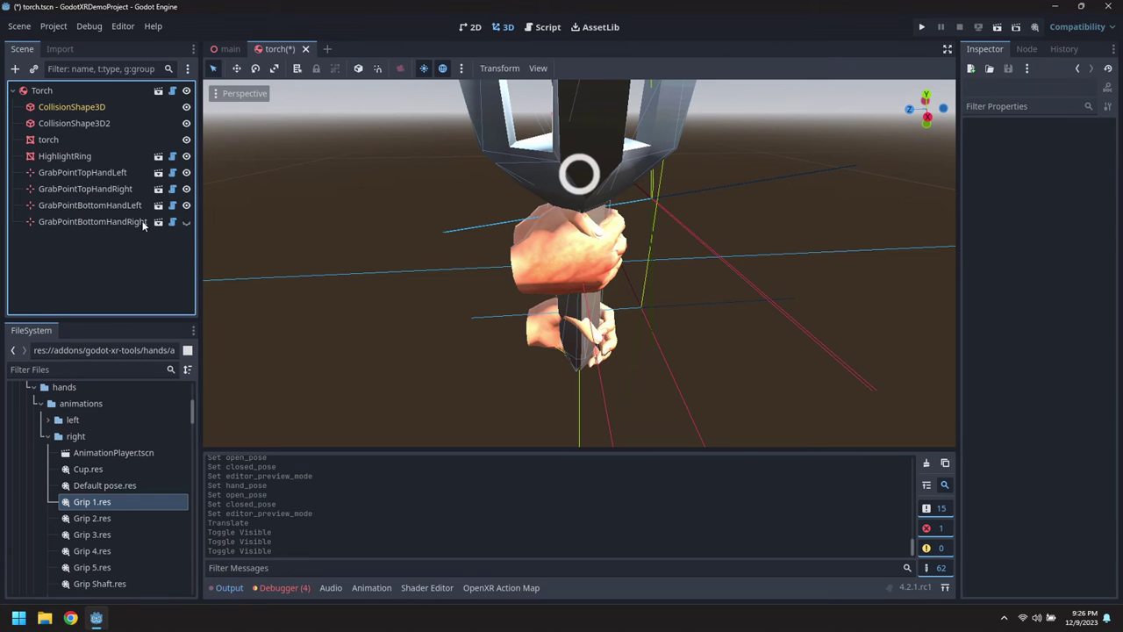
{"action": "left_click", "coordinate": [185, 223]}
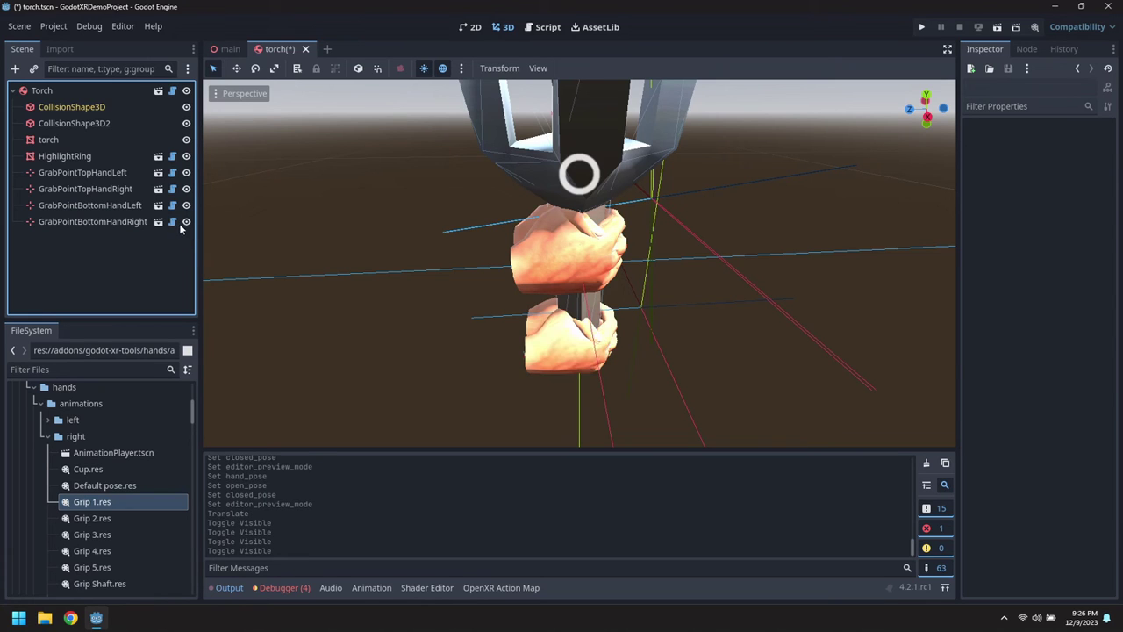
- Hide GrabPointBottomHandRight, then shift and slightly rotate both bottom grab points together to fit the lower handle
{"action": "left_click", "coordinate": [186, 206]}
{"action": "left_click", "coordinate": [88, 206]}
{"action": "left_click", "coordinate": [88, 222], "text": "shift"}
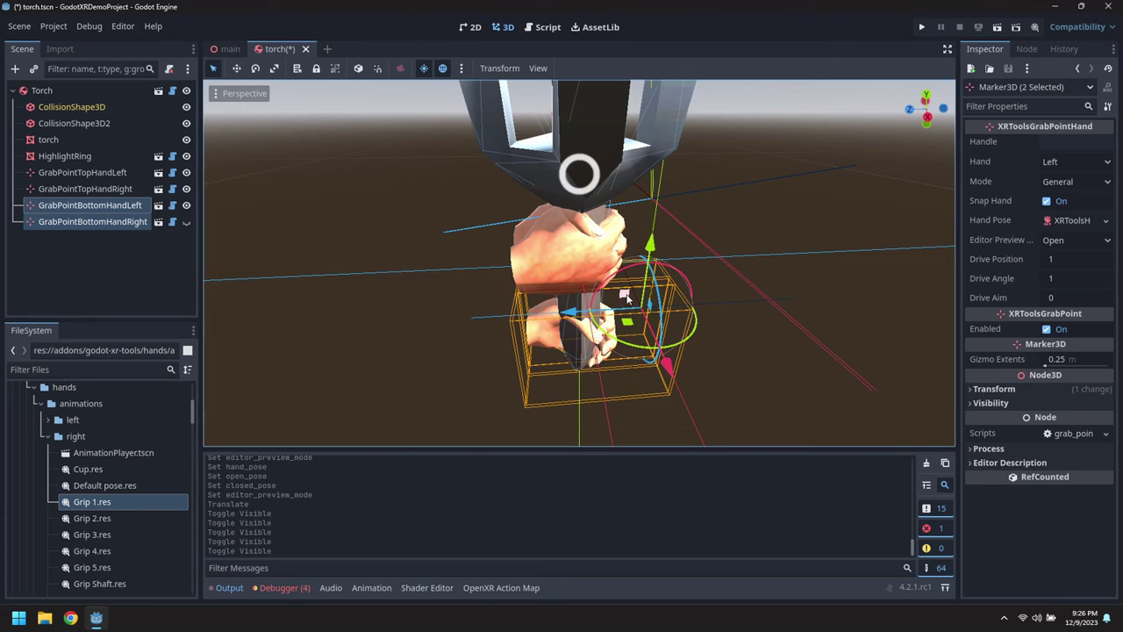
{"action": "left_click_drag", "start_coordinate": [572, 313], "coordinate": [564, 316]}
{"action": "middle_click_drag", "start_coordinate": [794, 358], "coordinate": [619, 281]}
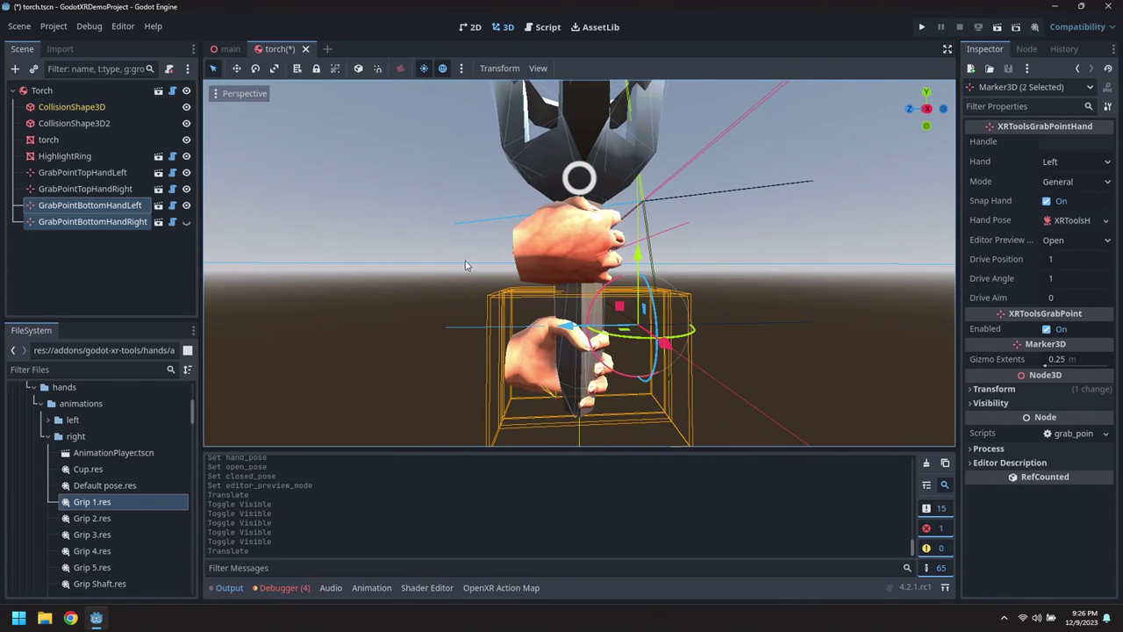
{"action": "left_click_drag", "start_coordinate": [606, 294], "coordinate": [604, 298]}
{"action": "middle_click_drag", "start_coordinate": [778, 301], "coordinate": [260, 236]}
- Toggle the visibility of both bottom hand grab points to check how each hand grips the handle
{"action": "left_click", "coordinate": [187, 222]}
{"action": "left_click", "coordinate": [186, 205]}
{"action": "left_click", "coordinate": [186, 205]}
{"action": "left_click", "coordinate": [186, 205]}
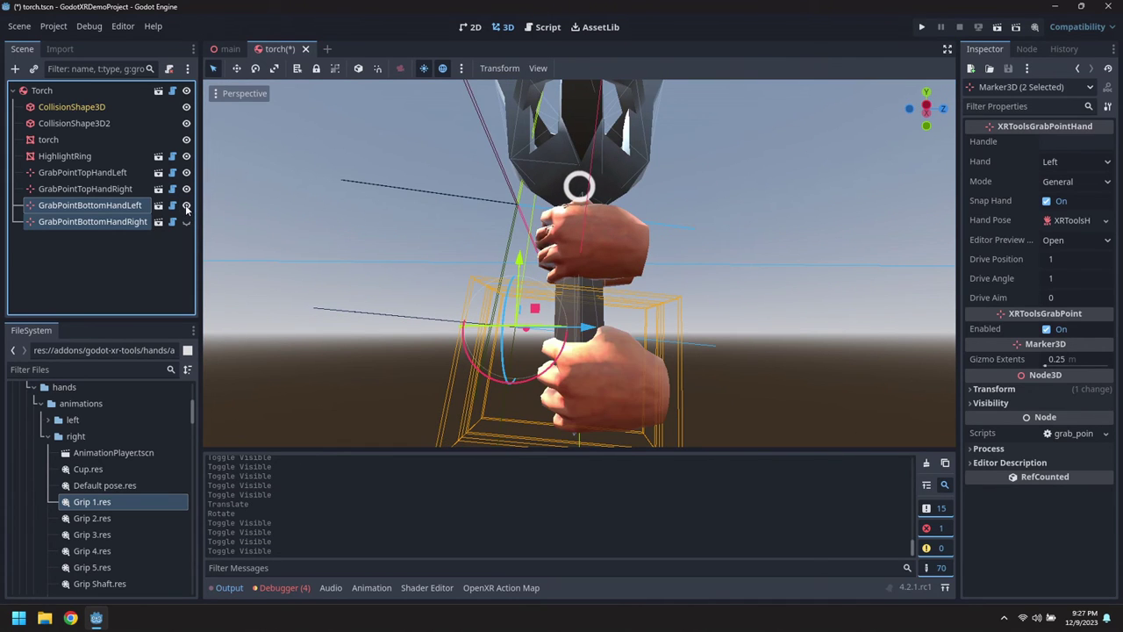
- Set the grab point mode of both GrabPointBottomHandLeft and GrabPointBottomHandRight to Secondary
{"action": "left_click", "coordinate": [159, 272]}
{"action": "left_click", "coordinate": [134, 224], "text": "shift"}
{"action": "left_click", "coordinate": [1076, 181]}
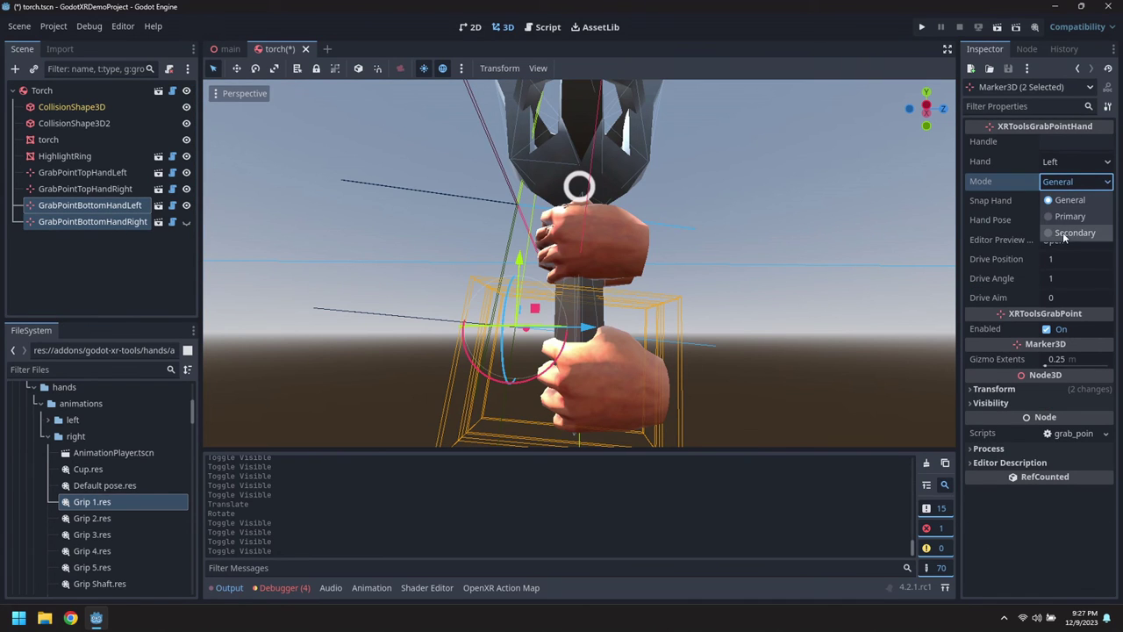
{"action": "left_click", "coordinate": [1072, 232]}
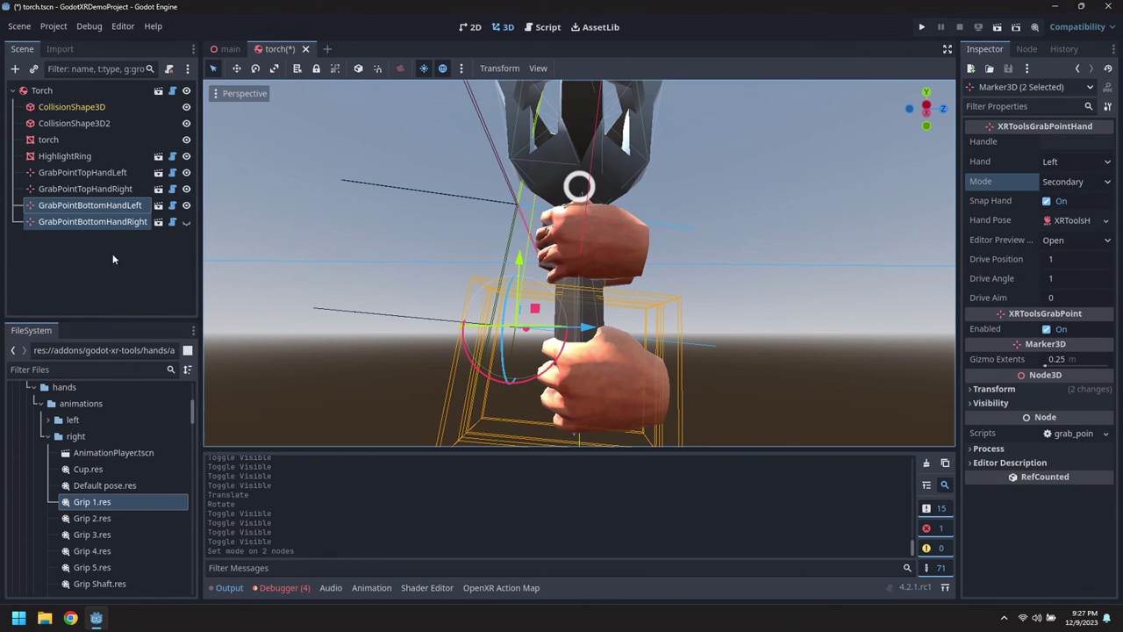
- Hide the remaining visible hand grab points and save the torch scene
{"action": "left_click", "coordinate": [133, 263]}
{"action": "left_click", "coordinate": [186, 205]}
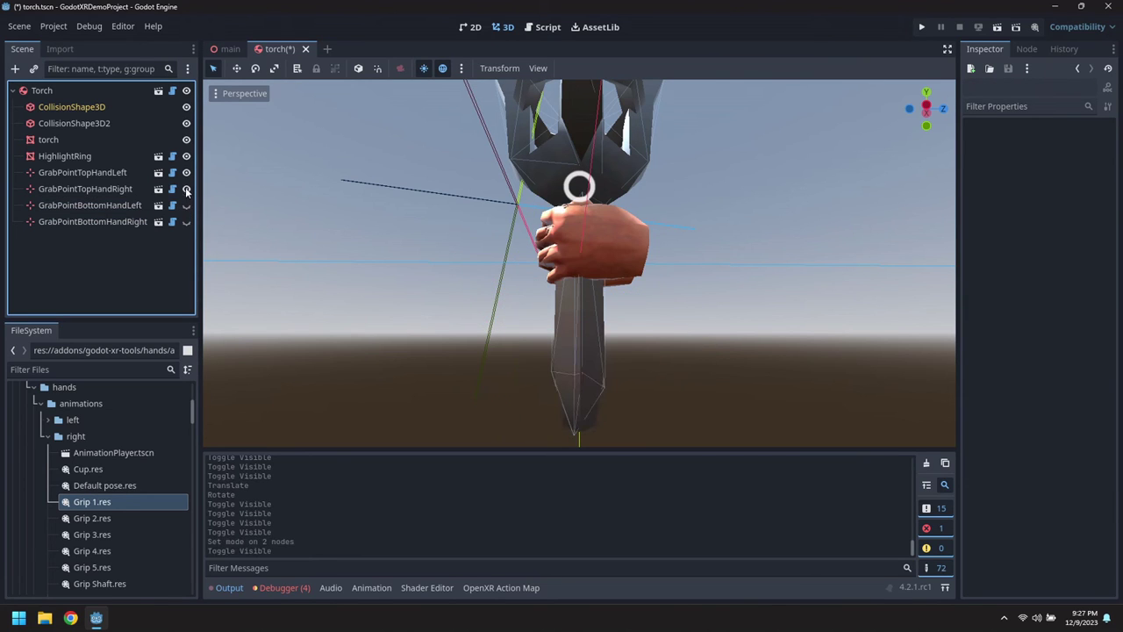
{"action": "left_click", "coordinate": [186, 172]}
{"action": "middle_click_drag", "start_coordinate": [501, 233], "coordinate": [728, 301]}
{"action": "key", "text": "ctrl+s"}
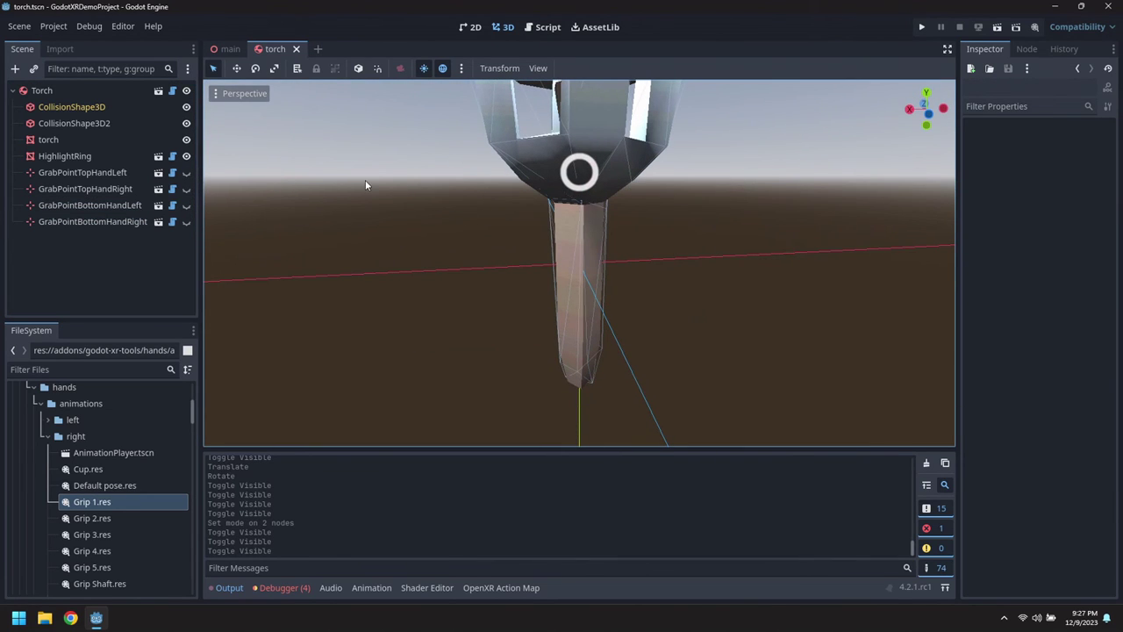
- Place an instance of torch.tscn in the main scene on the long table, beside the row of bottles
{"action": "left_click", "coordinate": [228, 49]}
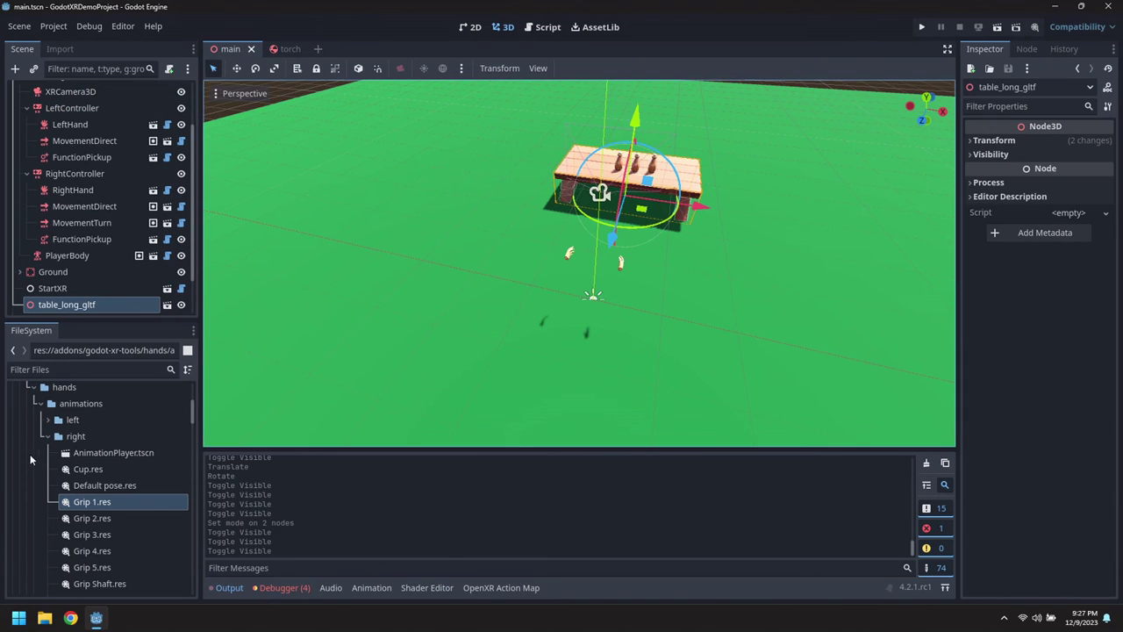
{"action": "scroll", "coordinate": [100, 452], "scroll_direction": "up", "scroll_amount": 5}
{"action": "left_click", "coordinate": [21, 424]}
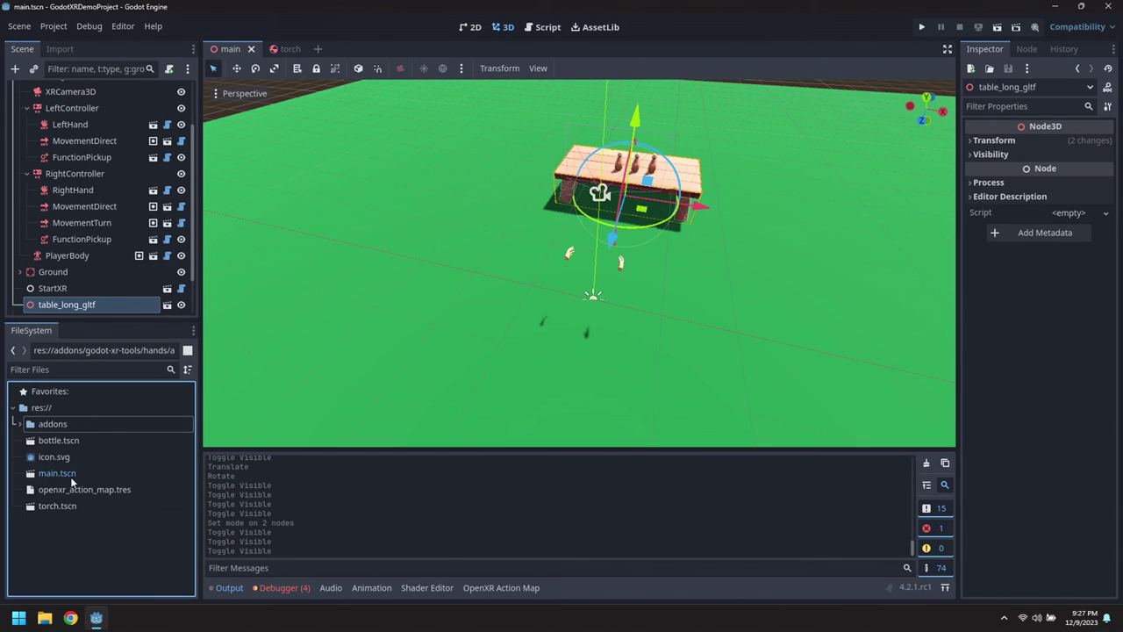
{"action": "left_click_drag", "start_coordinate": [58, 505], "coordinate": [632, 258]}
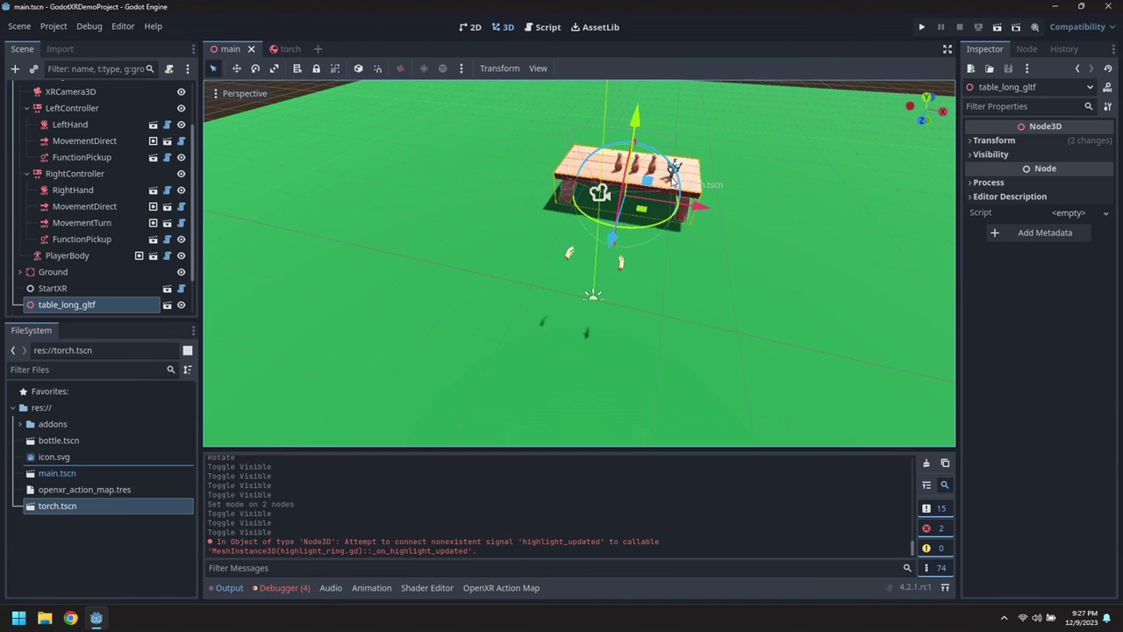
{"action": "left_click_drag", "start_coordinate": [674, 174], "coordinate": [676, 180]}
- Rotate and move the Torch so it lies on the tabletop next to the bottles, and save the main scene
{"action": "middle_click_drag", "start_coordinate": [804, 204], "coordinate": [644, 161]}
{"action": "scroll", "coordinate": [77, 301], "scroll_direction": "down", "scroll_amount": 2}
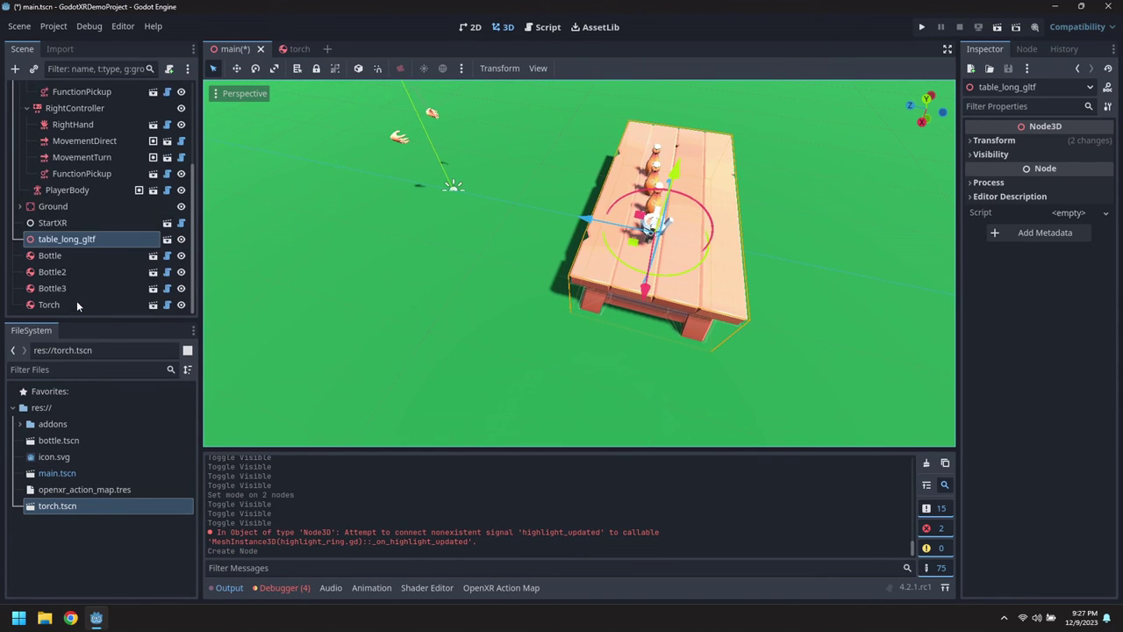
{"action": "left_click", "coordinate": [74, 303]}
{"action": "scroll", "coordinate": [851, 280], "scroll_direction": "up", "scroll_amount": 5}
{"action": "middle_click_drag", "start_coordinate": [848, 293], "coordinate": [638, 298]}
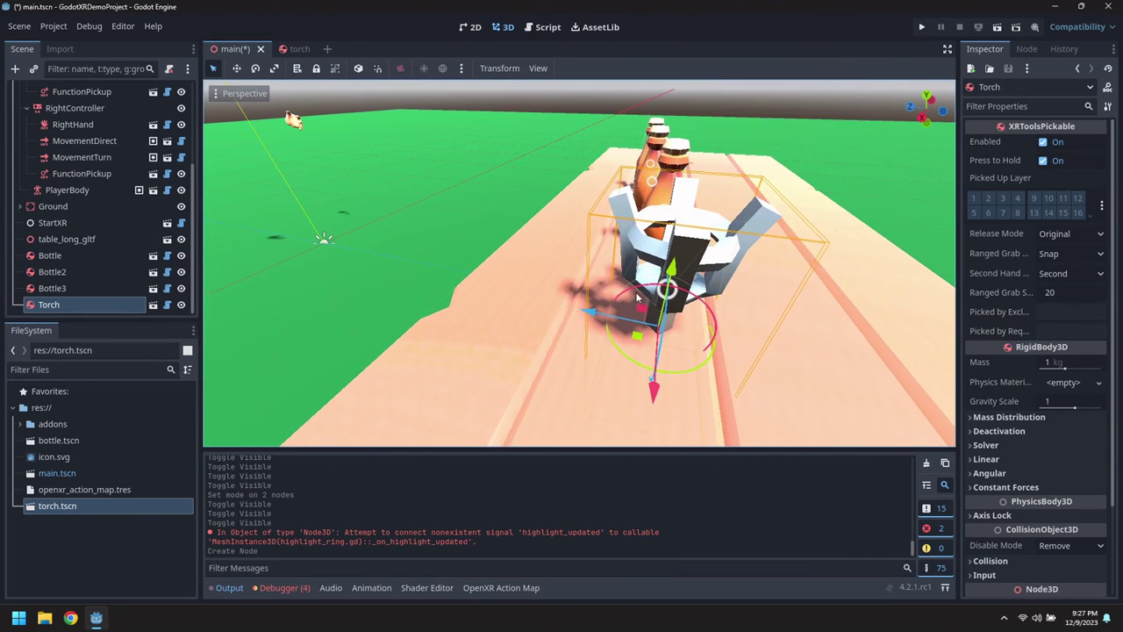
{"action": "left_click_drag", "start_coordinate": [640, 295], "coordinate": [676, 255]}
{"action": "middle_click_drag", "start_coordinate": [676, 255], "coordinate": [759, 237]}
{"action": "key", "text": "ctrl+s"}
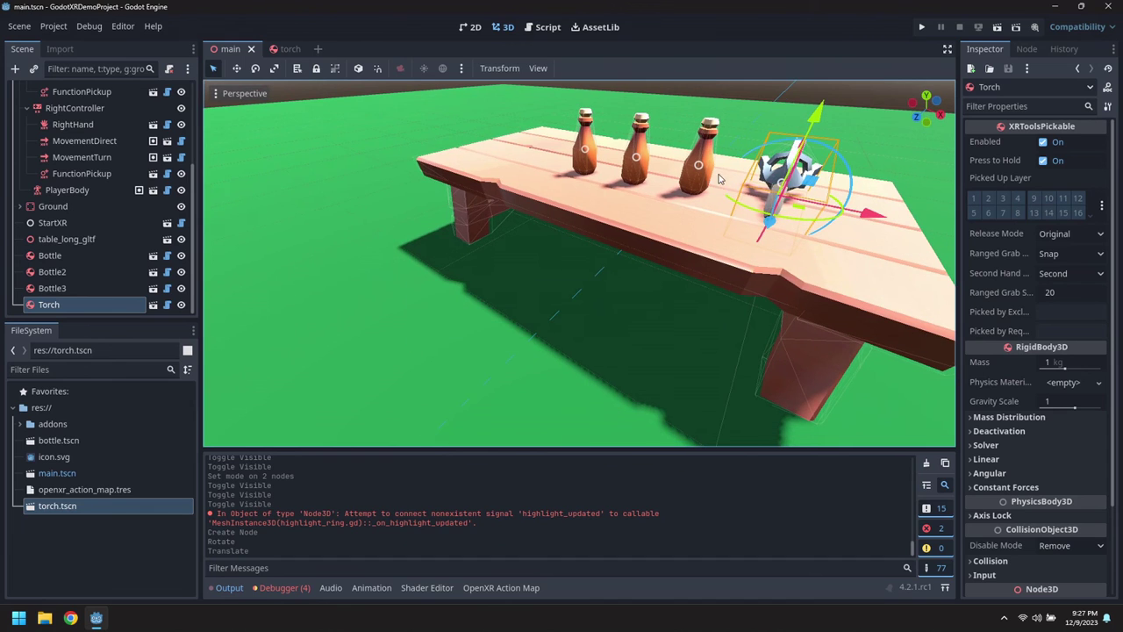
- Run the project to test picking up the torch in XR, and close the running demo
{"action": "left_click", "coordinate": [922, 27]}
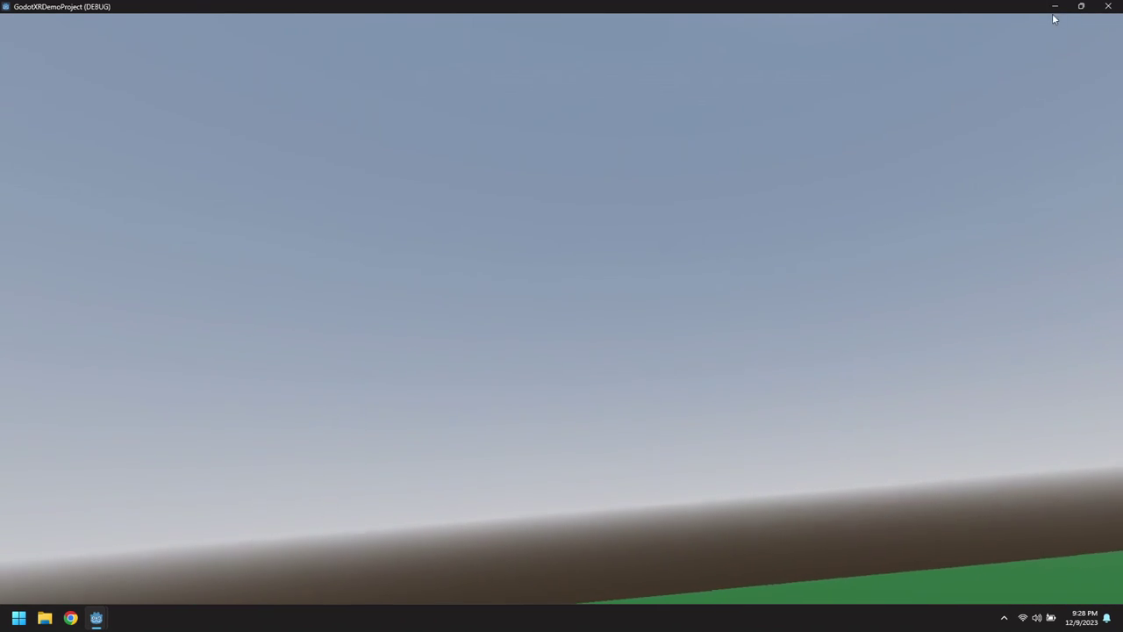
{"action": "left_click", "coordinate": [1108, 7]}
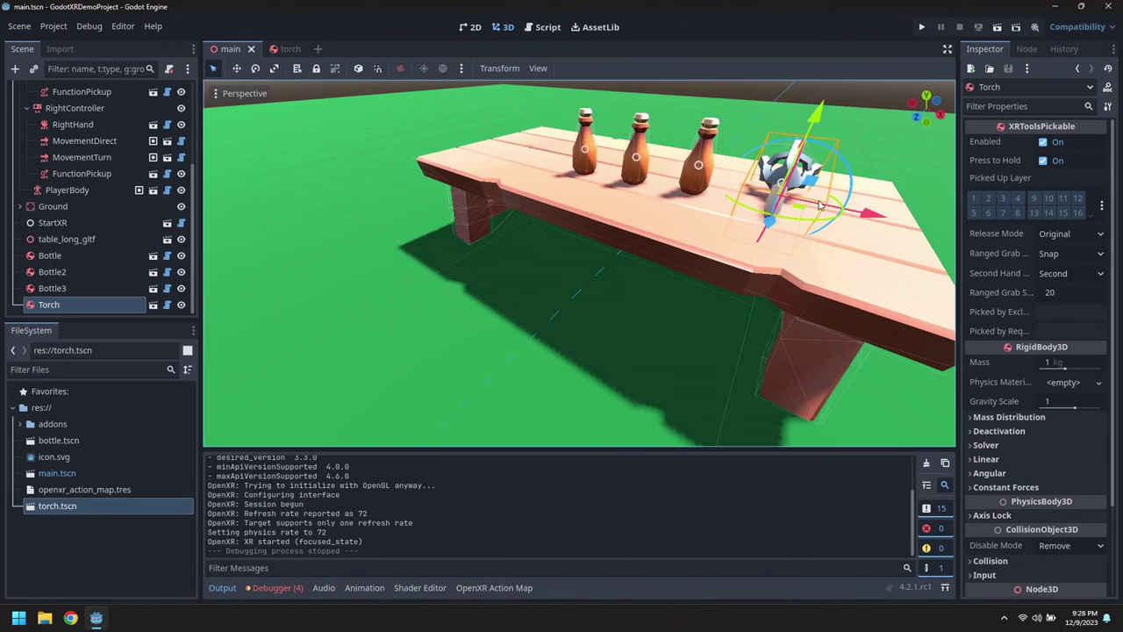
{"action": "scroll", "coordinate": [767, 243], "scroll_direction": "down", "scroll_amount": 6}
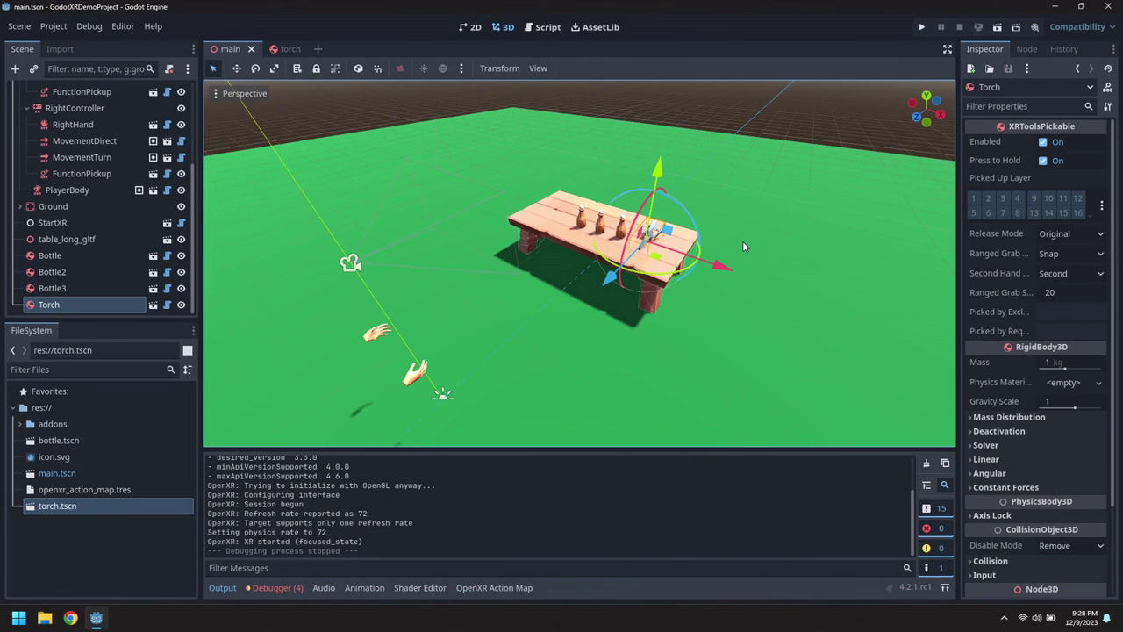